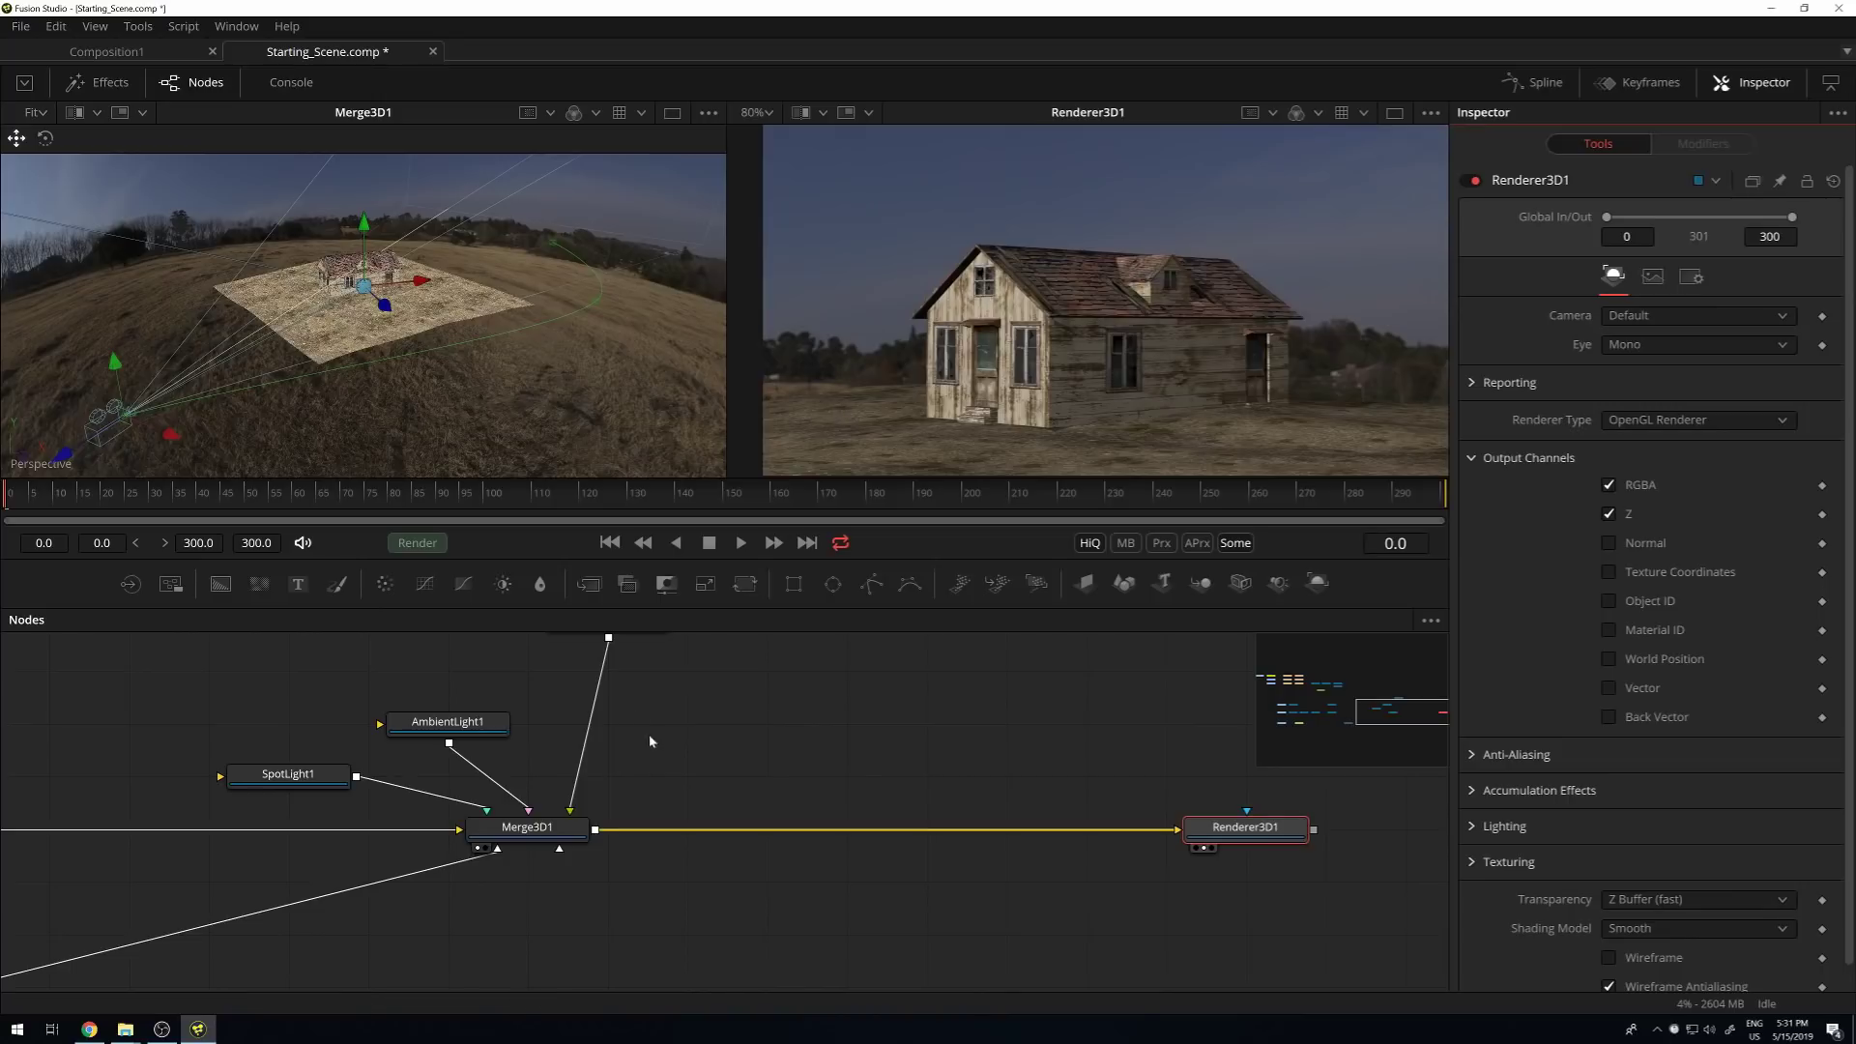
Display Renderer3D1 in the first viewer and switch that viewer to its Z channel.
left_click(1248, 829)
key("1")
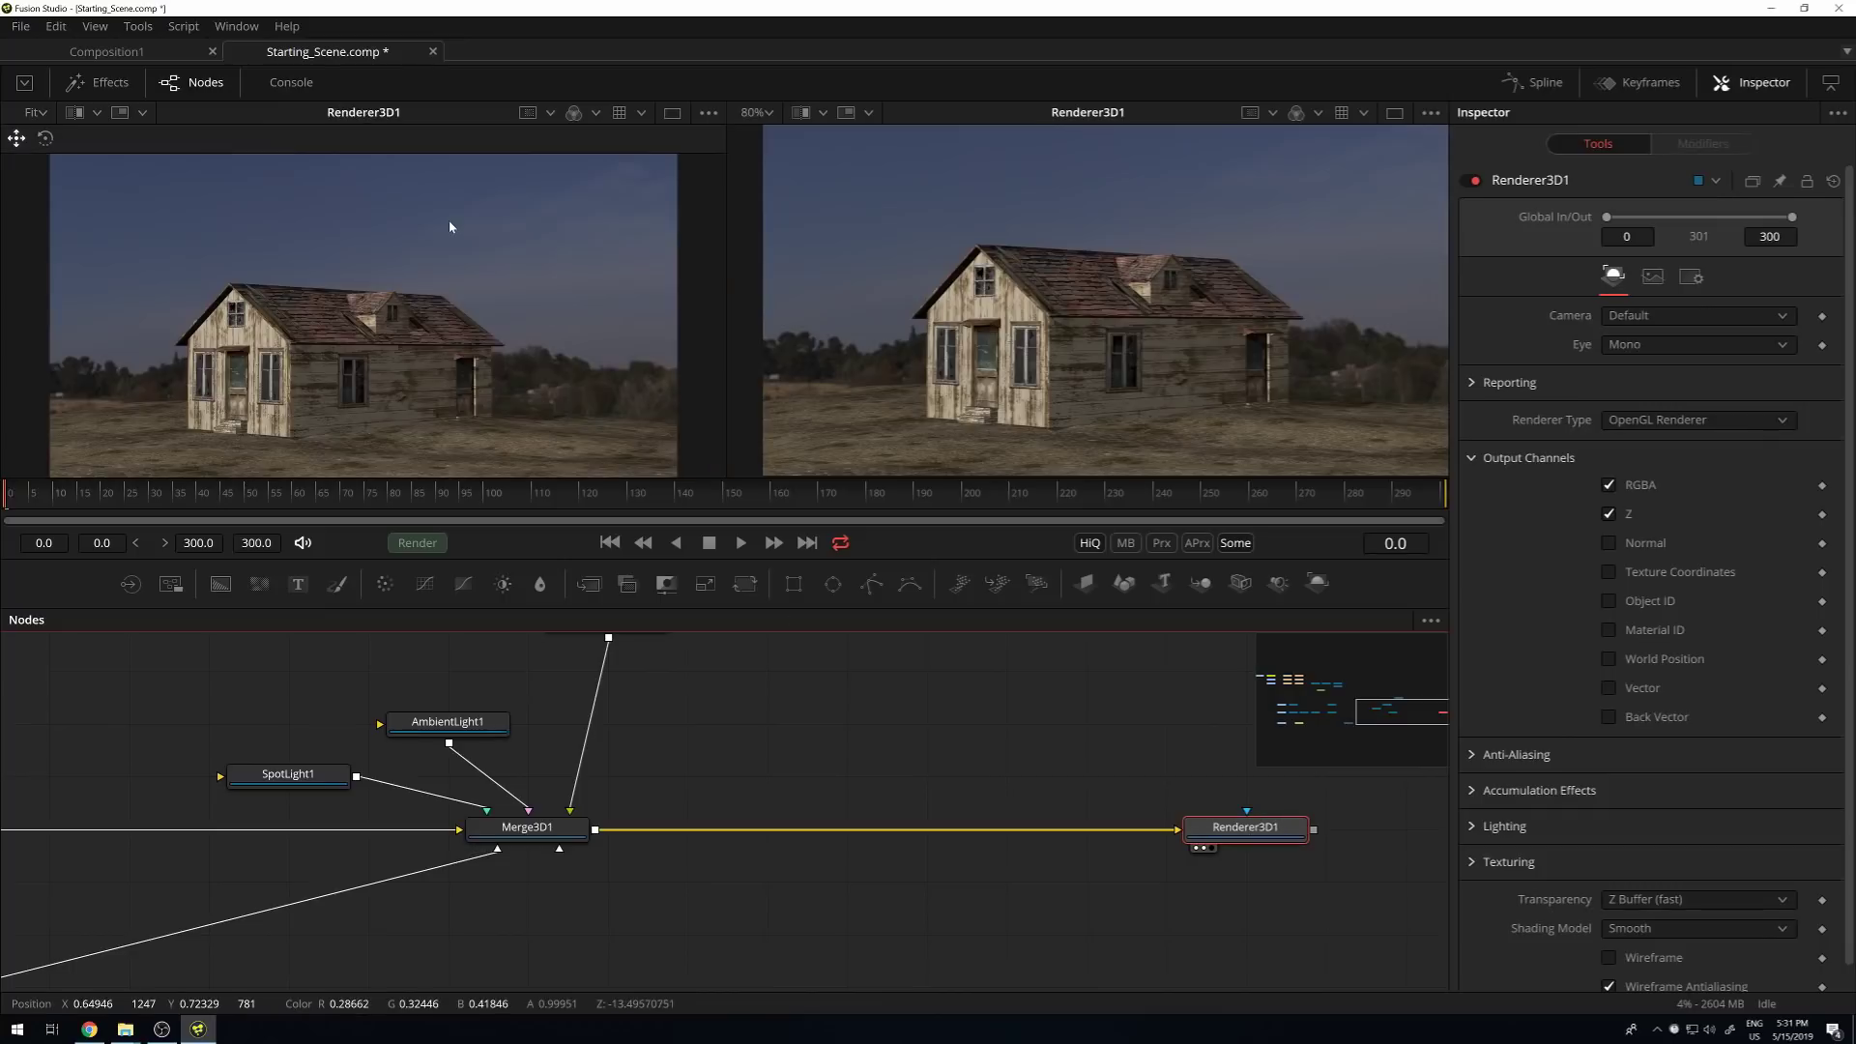
left_click(596, 114)
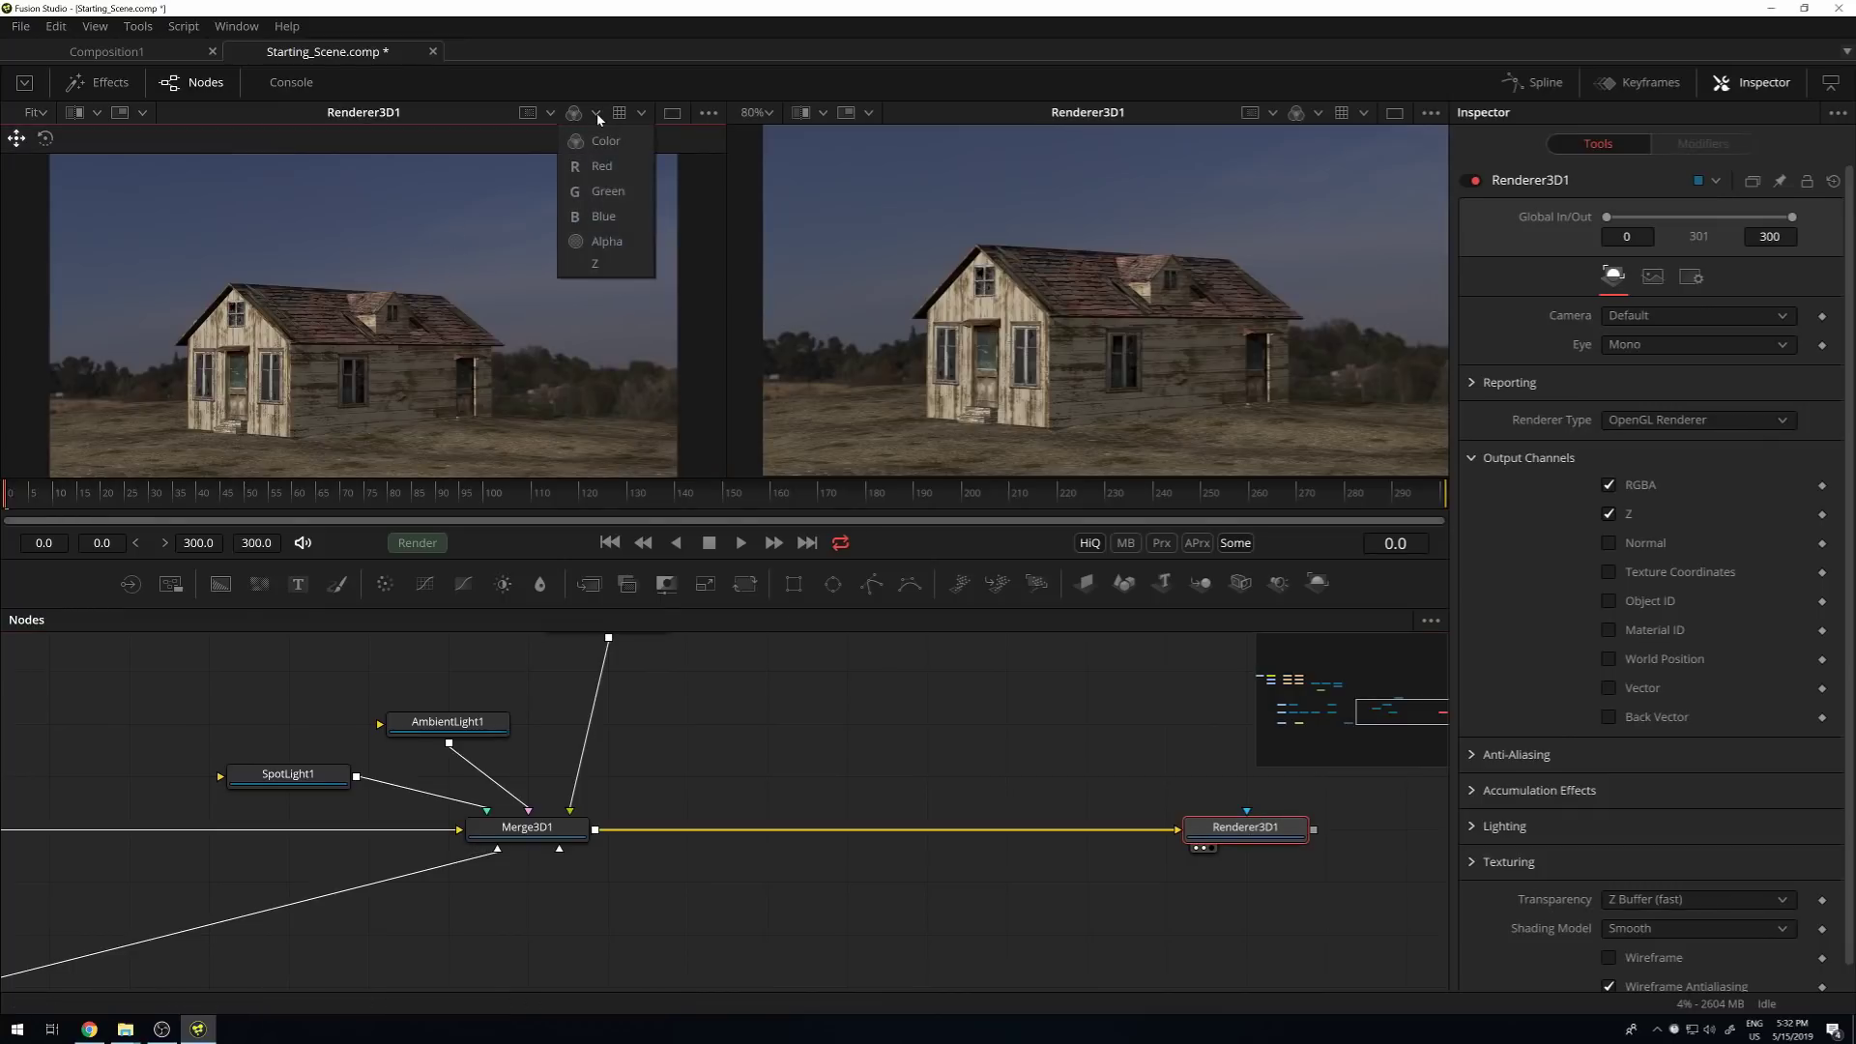
left_click(605, 276)
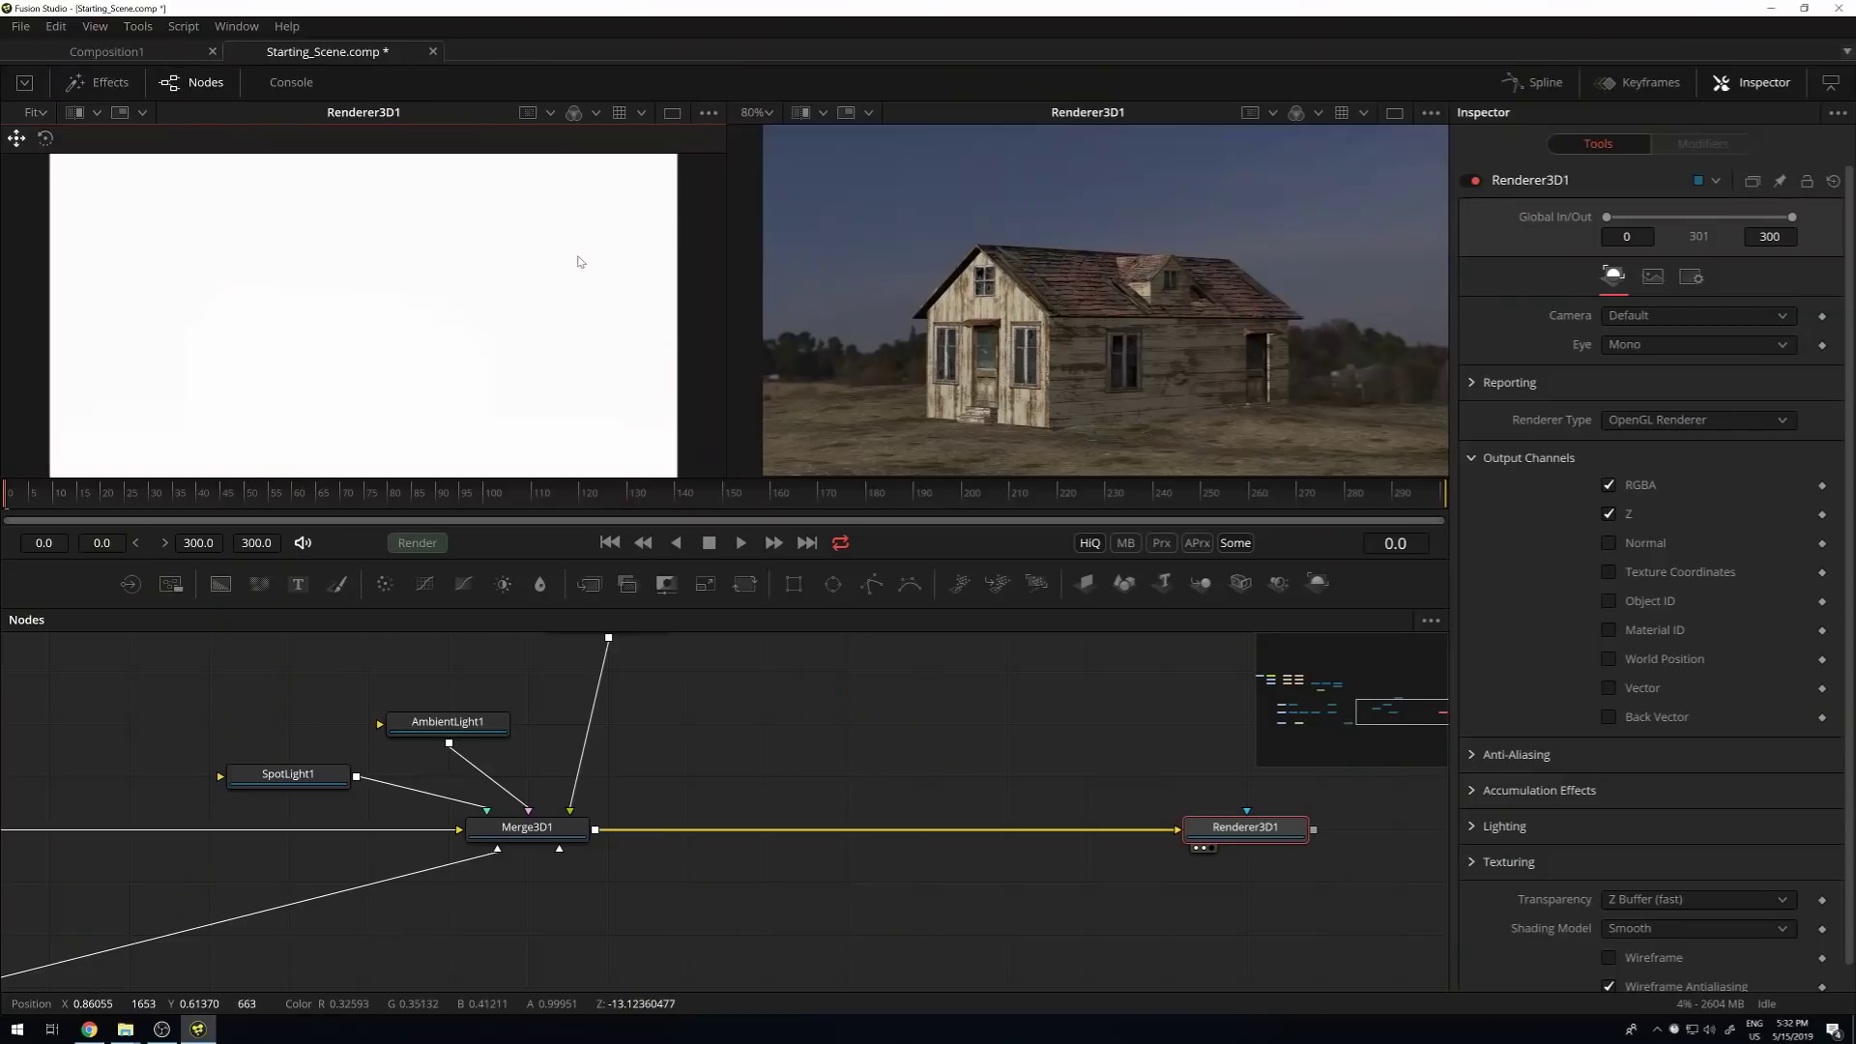
Enable Show Full Color Range for the viewer displaying the depth channel.
right_click(478, 275)
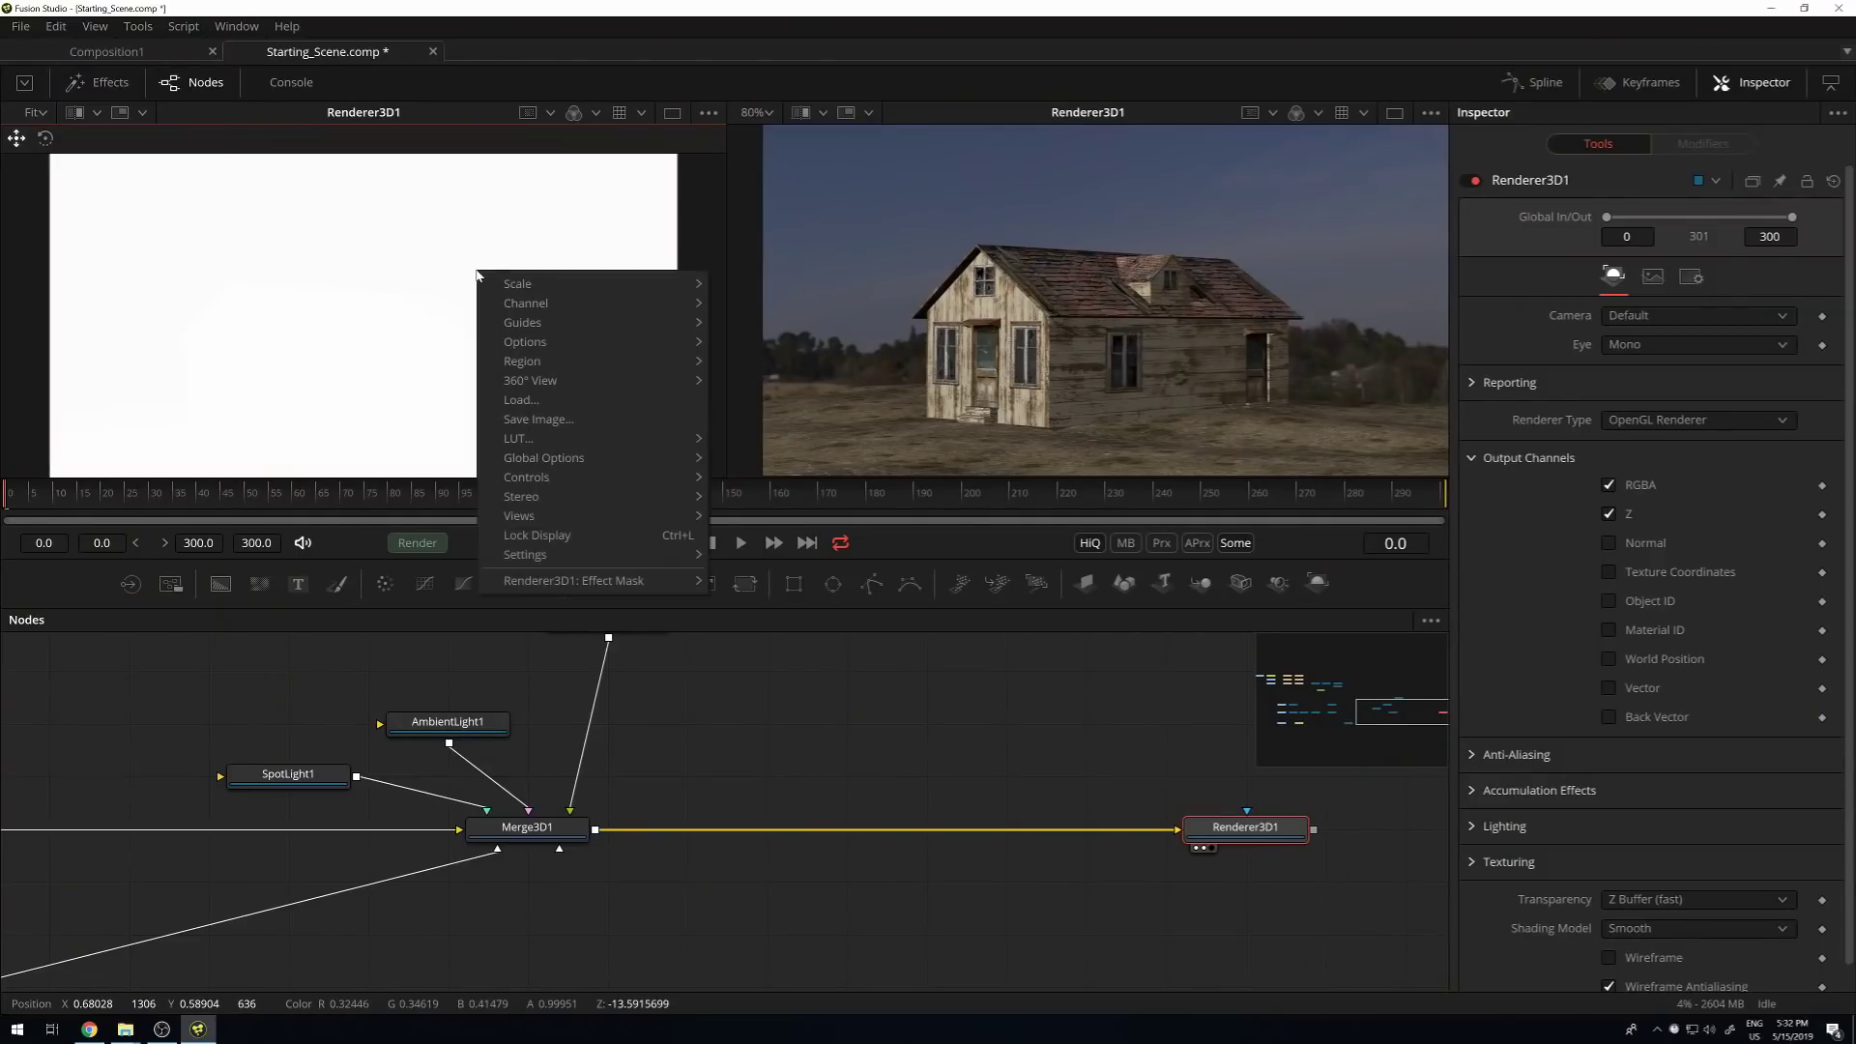
mouse_move(576, 341)
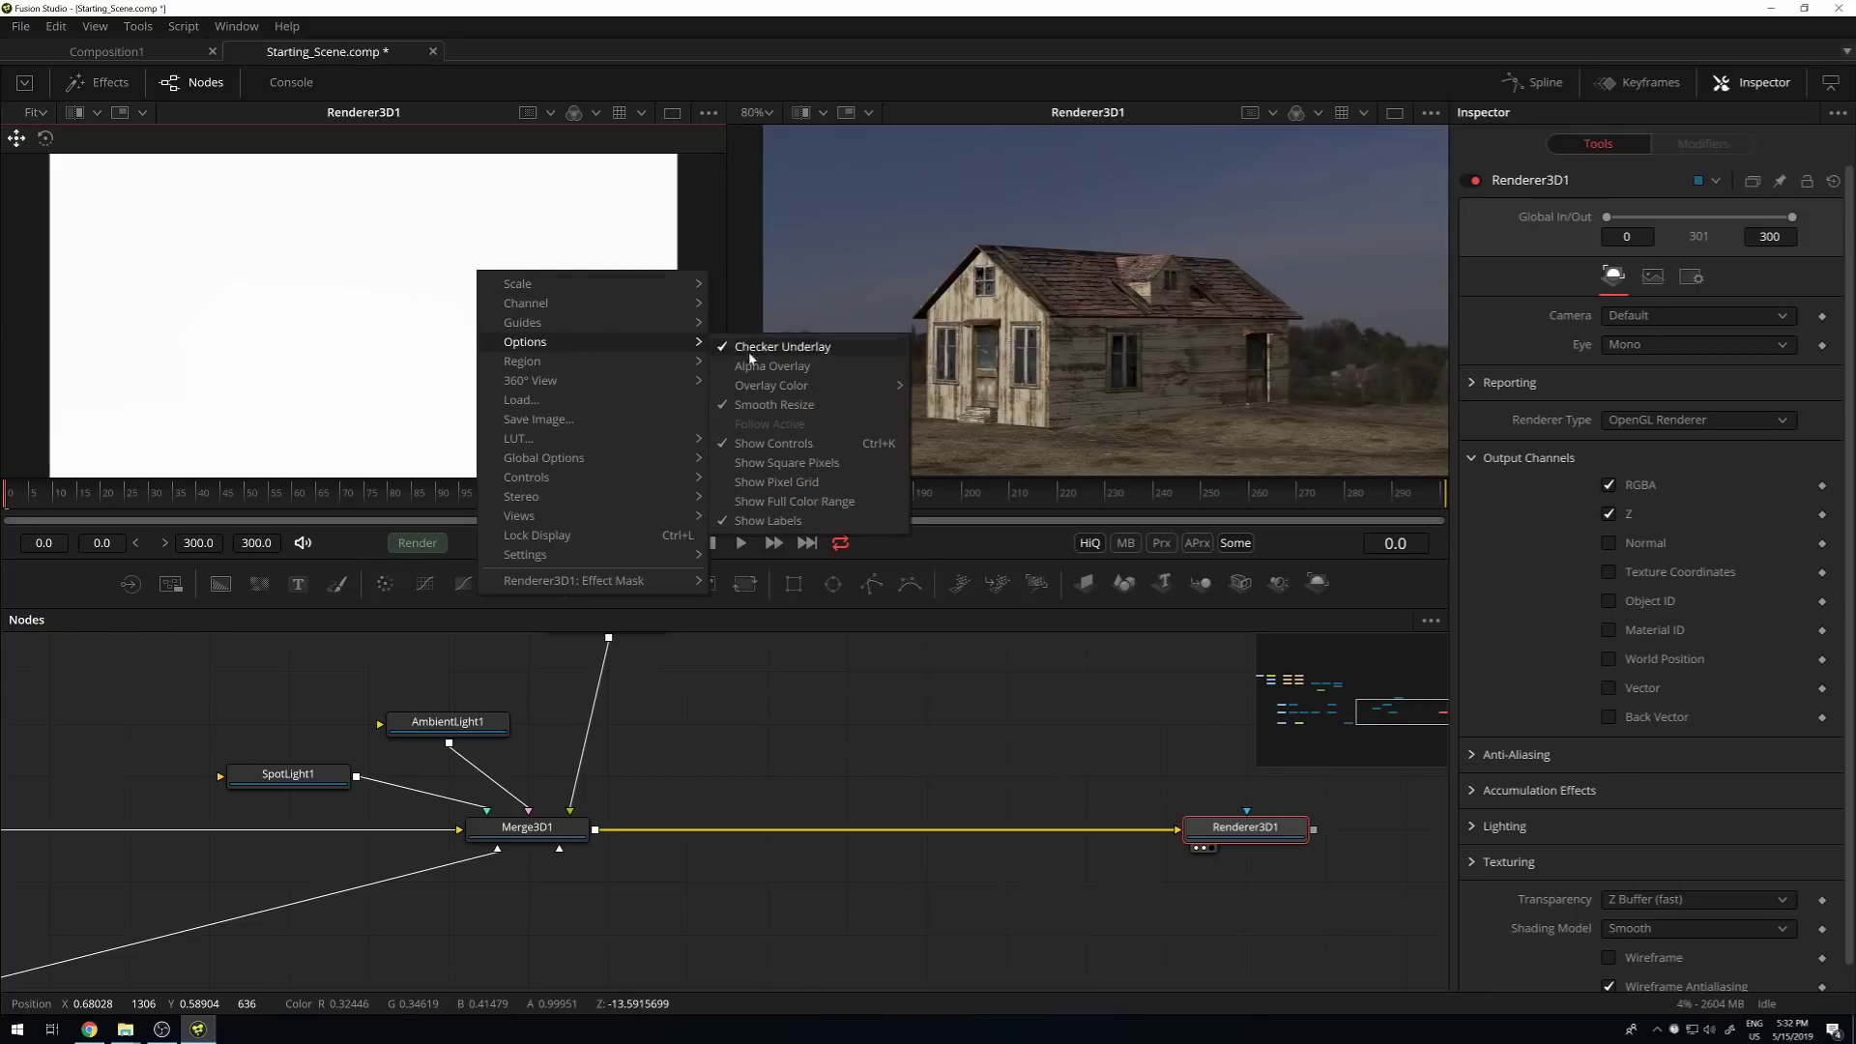
left_click(799, 502)
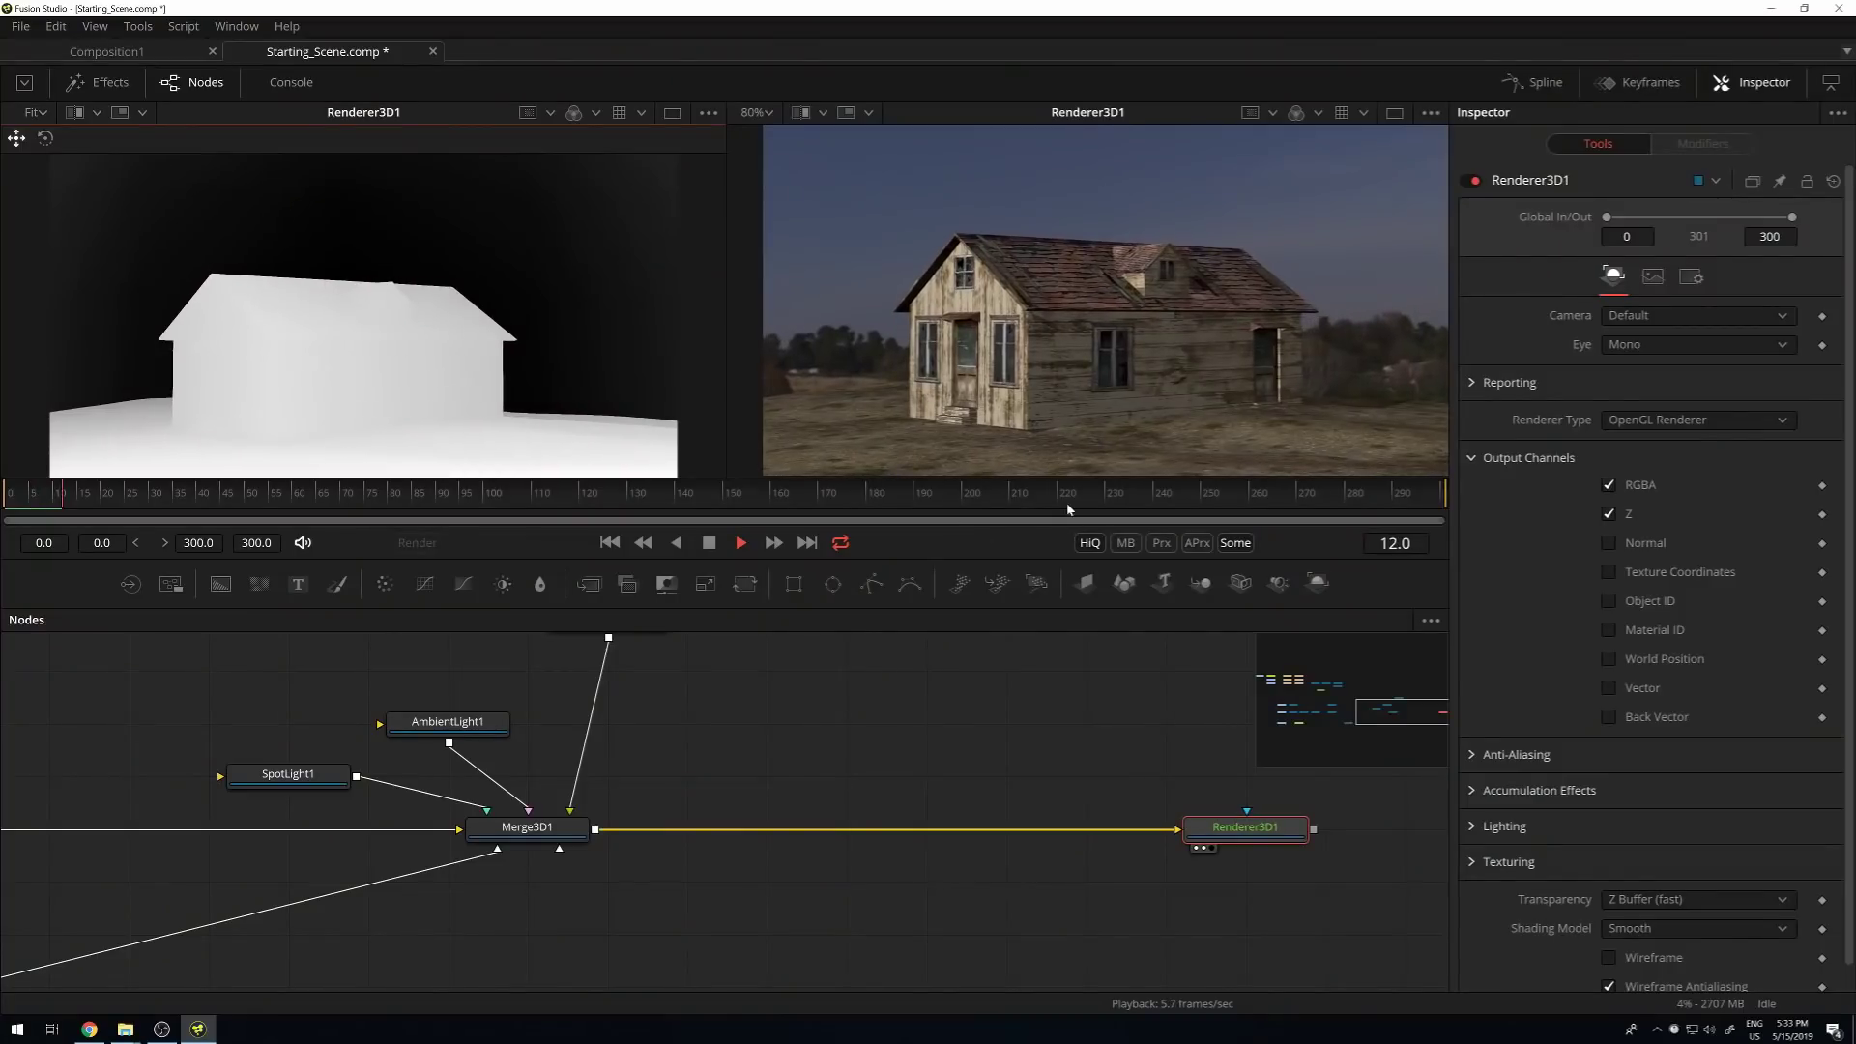
Scrub through the animation to compare the depth channel with the rendered house, and return to frame 0.
left_click_drag(1086, 503, 2, 454)
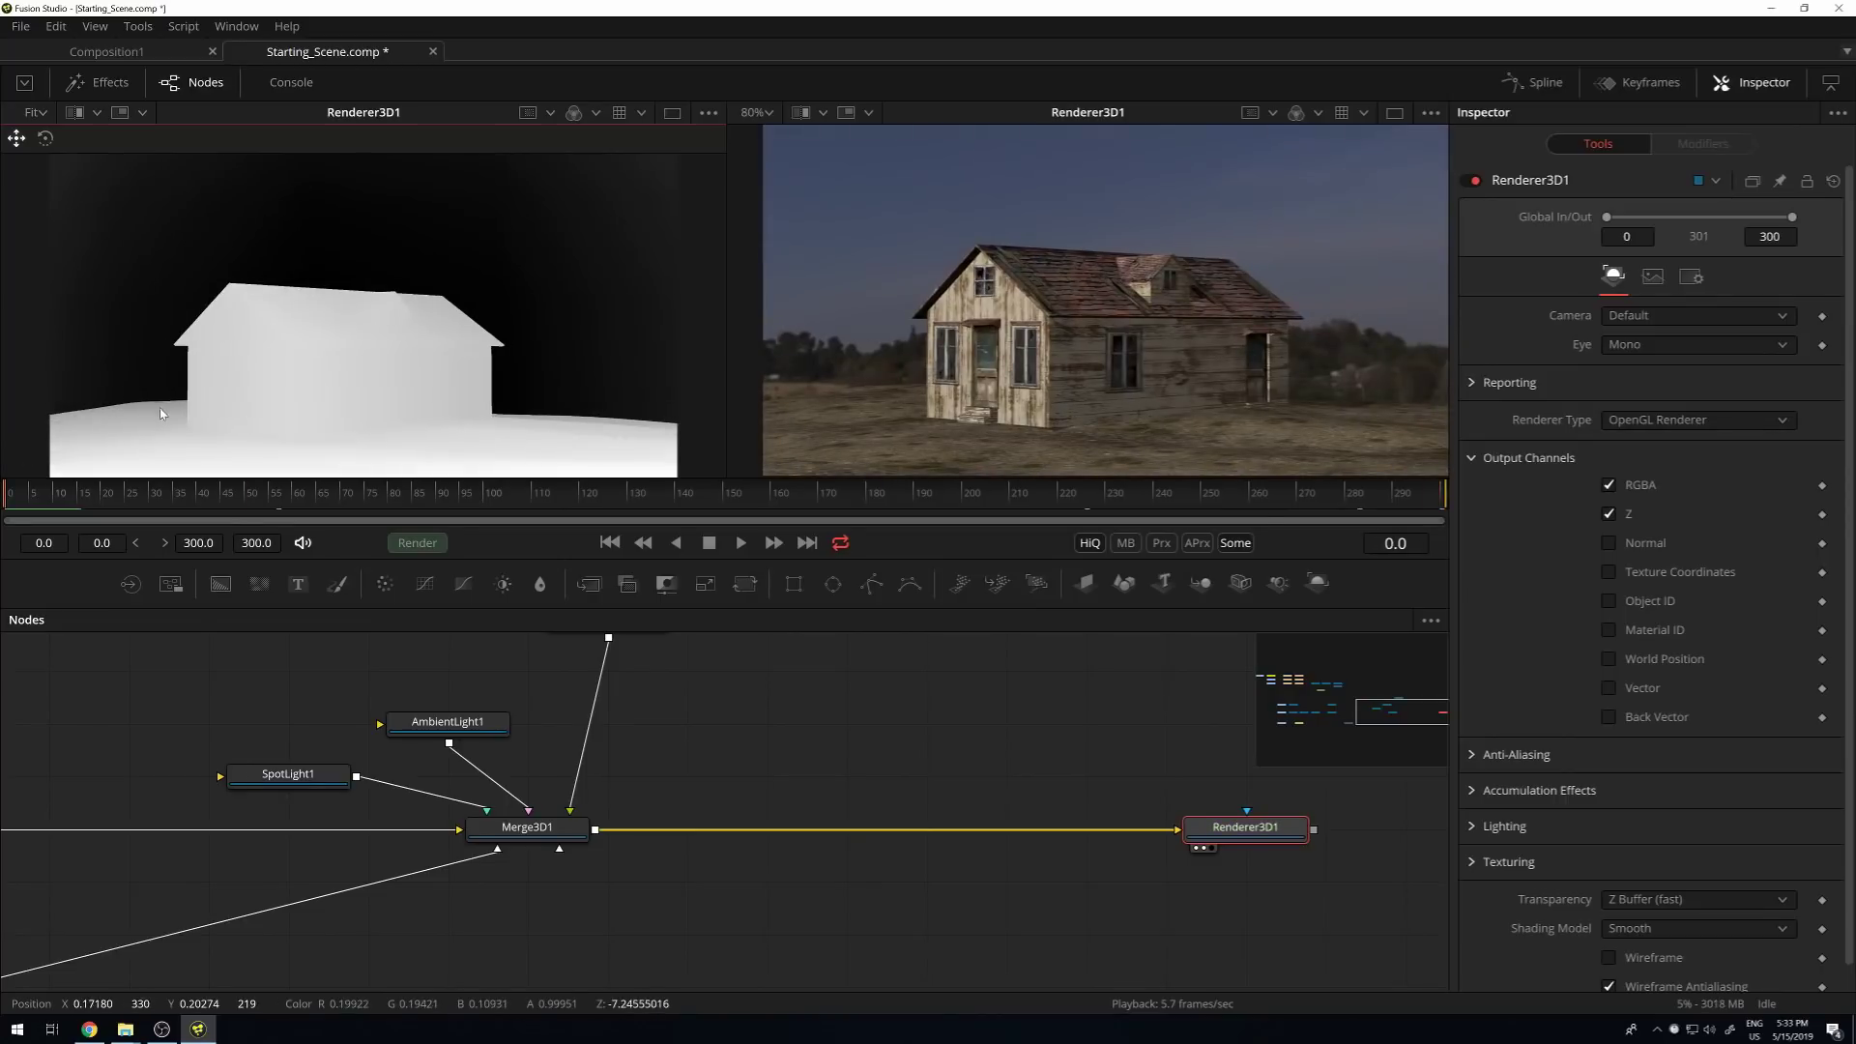
left_click_drag(967, 508, 1274, 527)
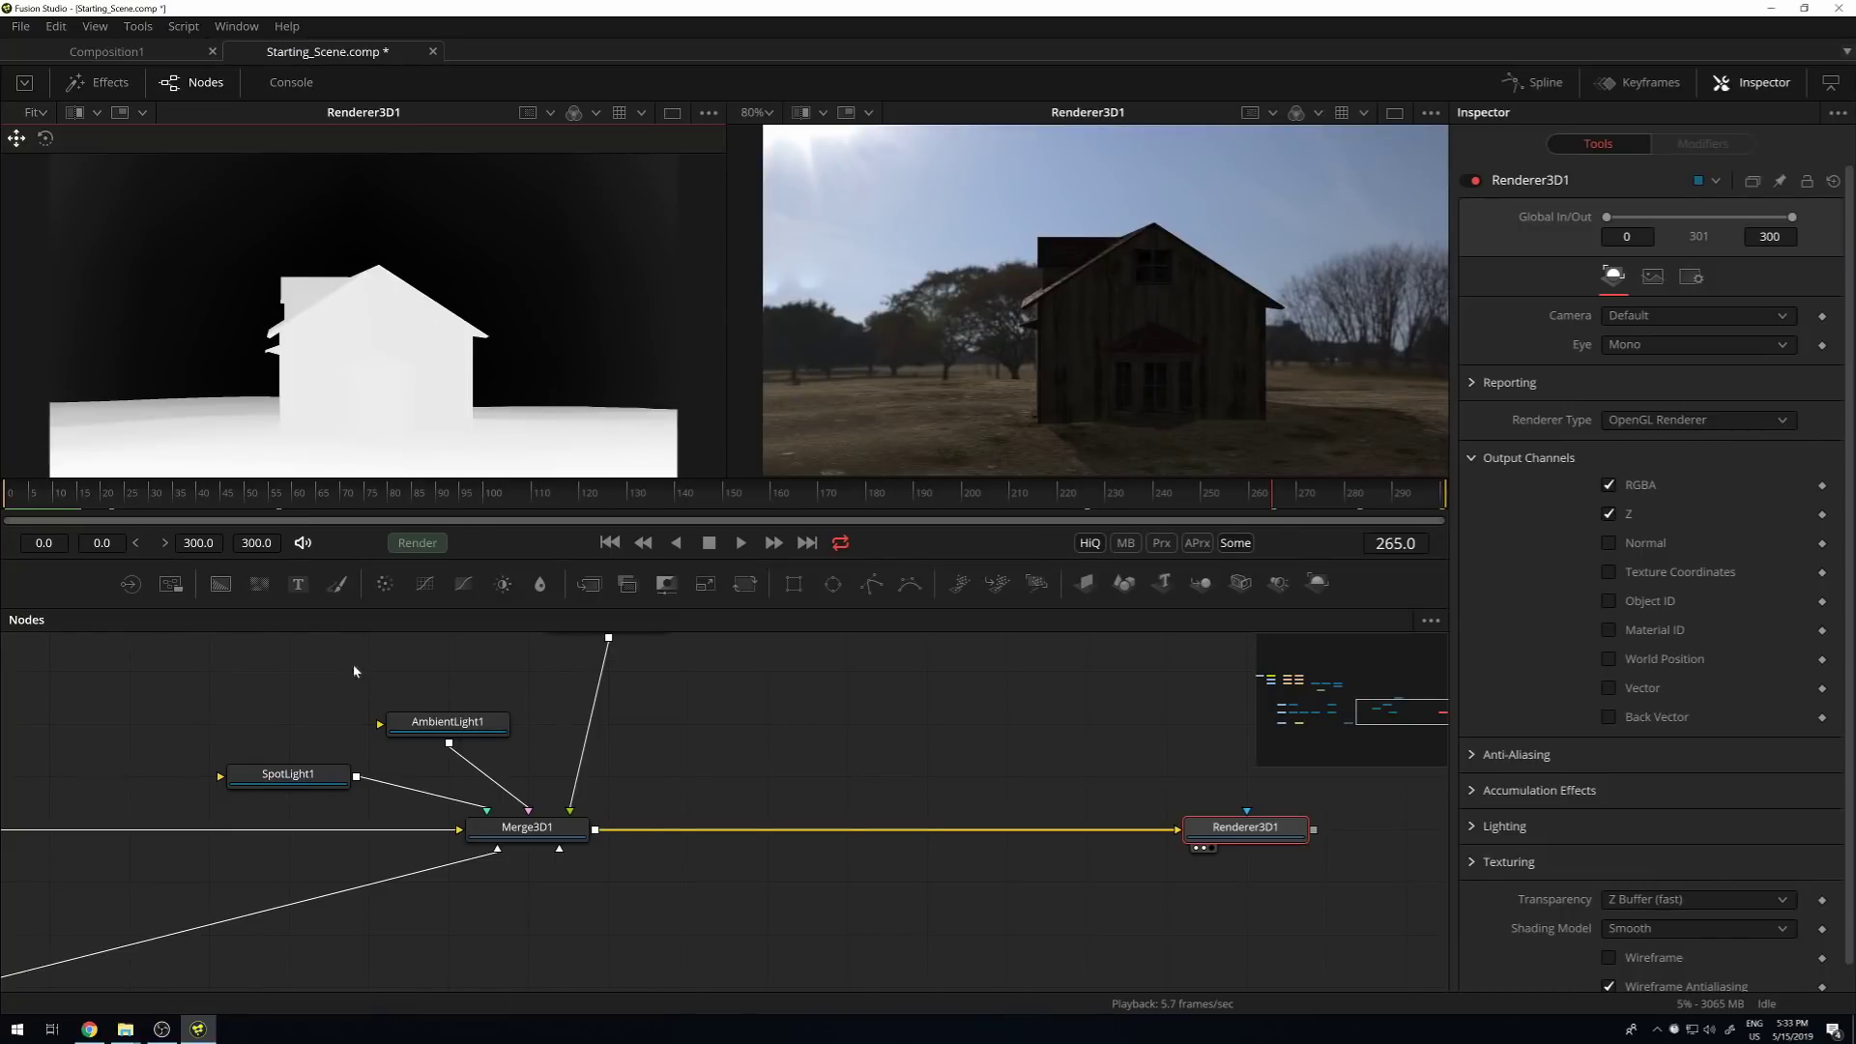
left_click_drag(167, 491, 3, 495)
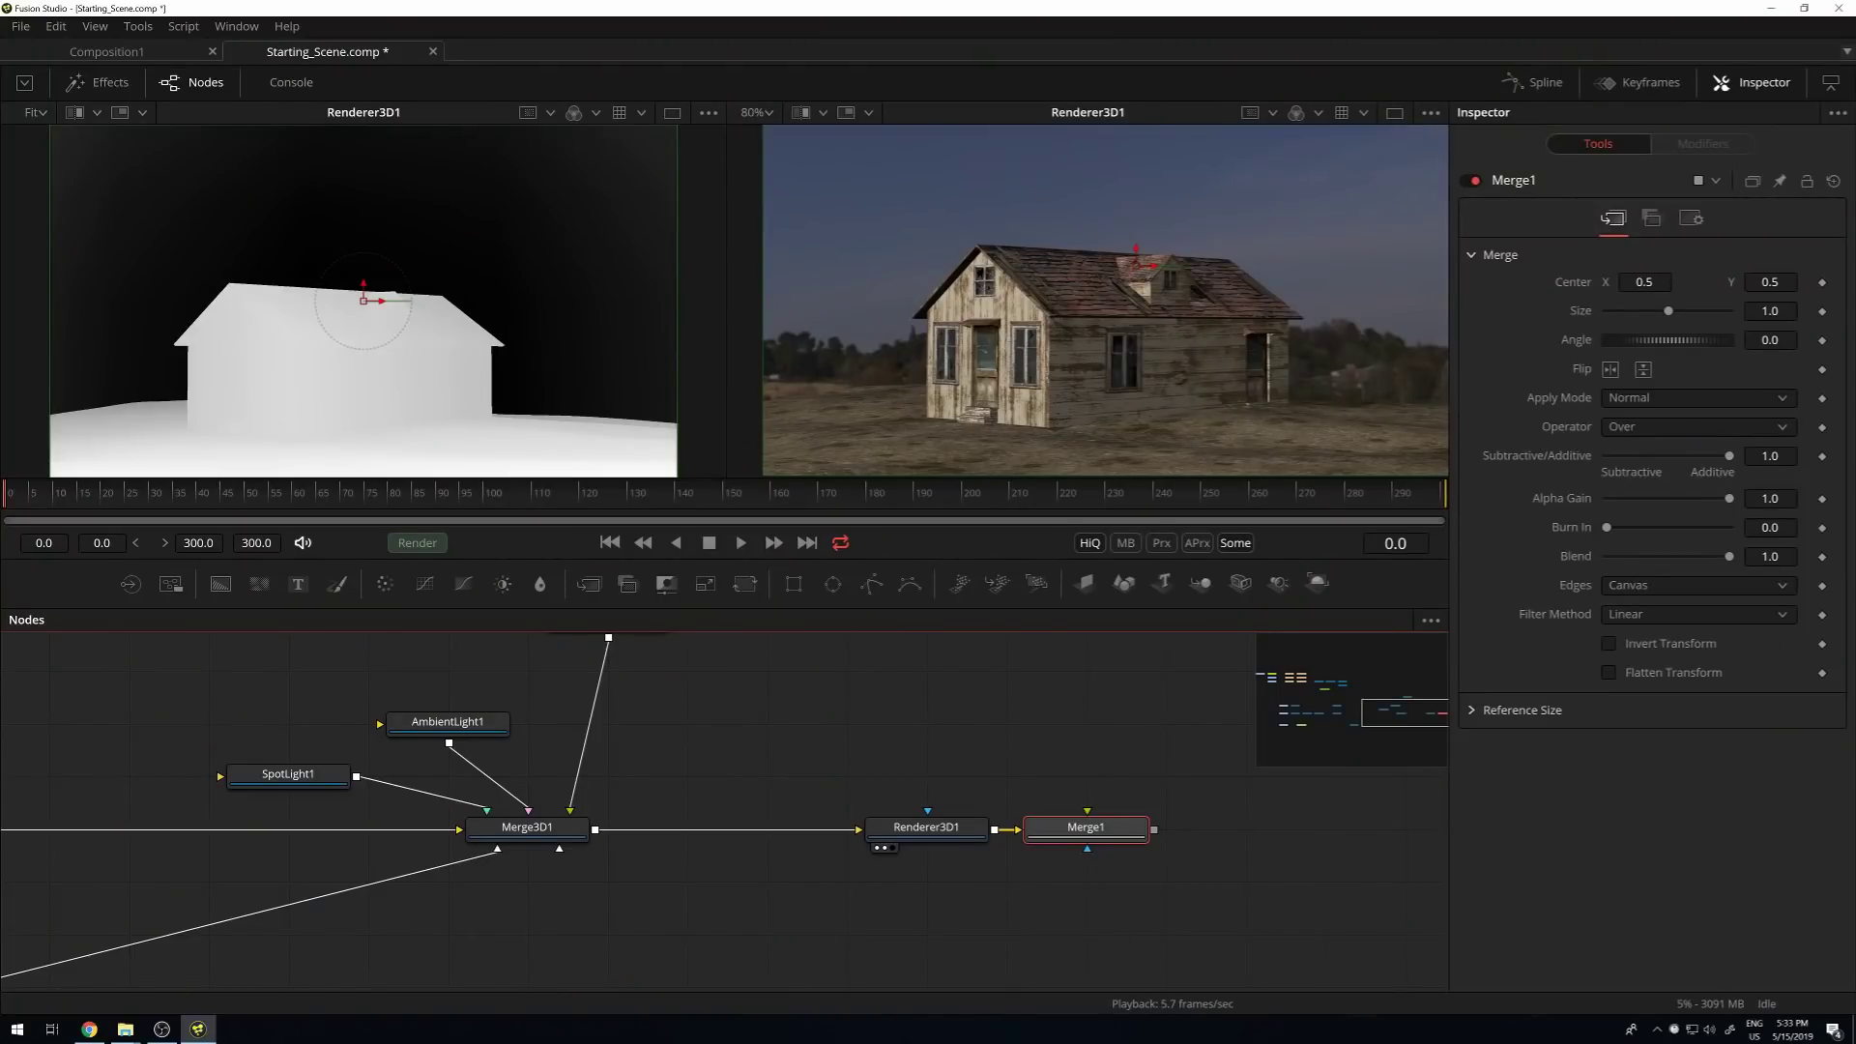
Bring smoke_render.mov in as the foreground of Merge1 and play the merged result up to frame 29.
left_click_drag(1855, 851, 1144, 829)
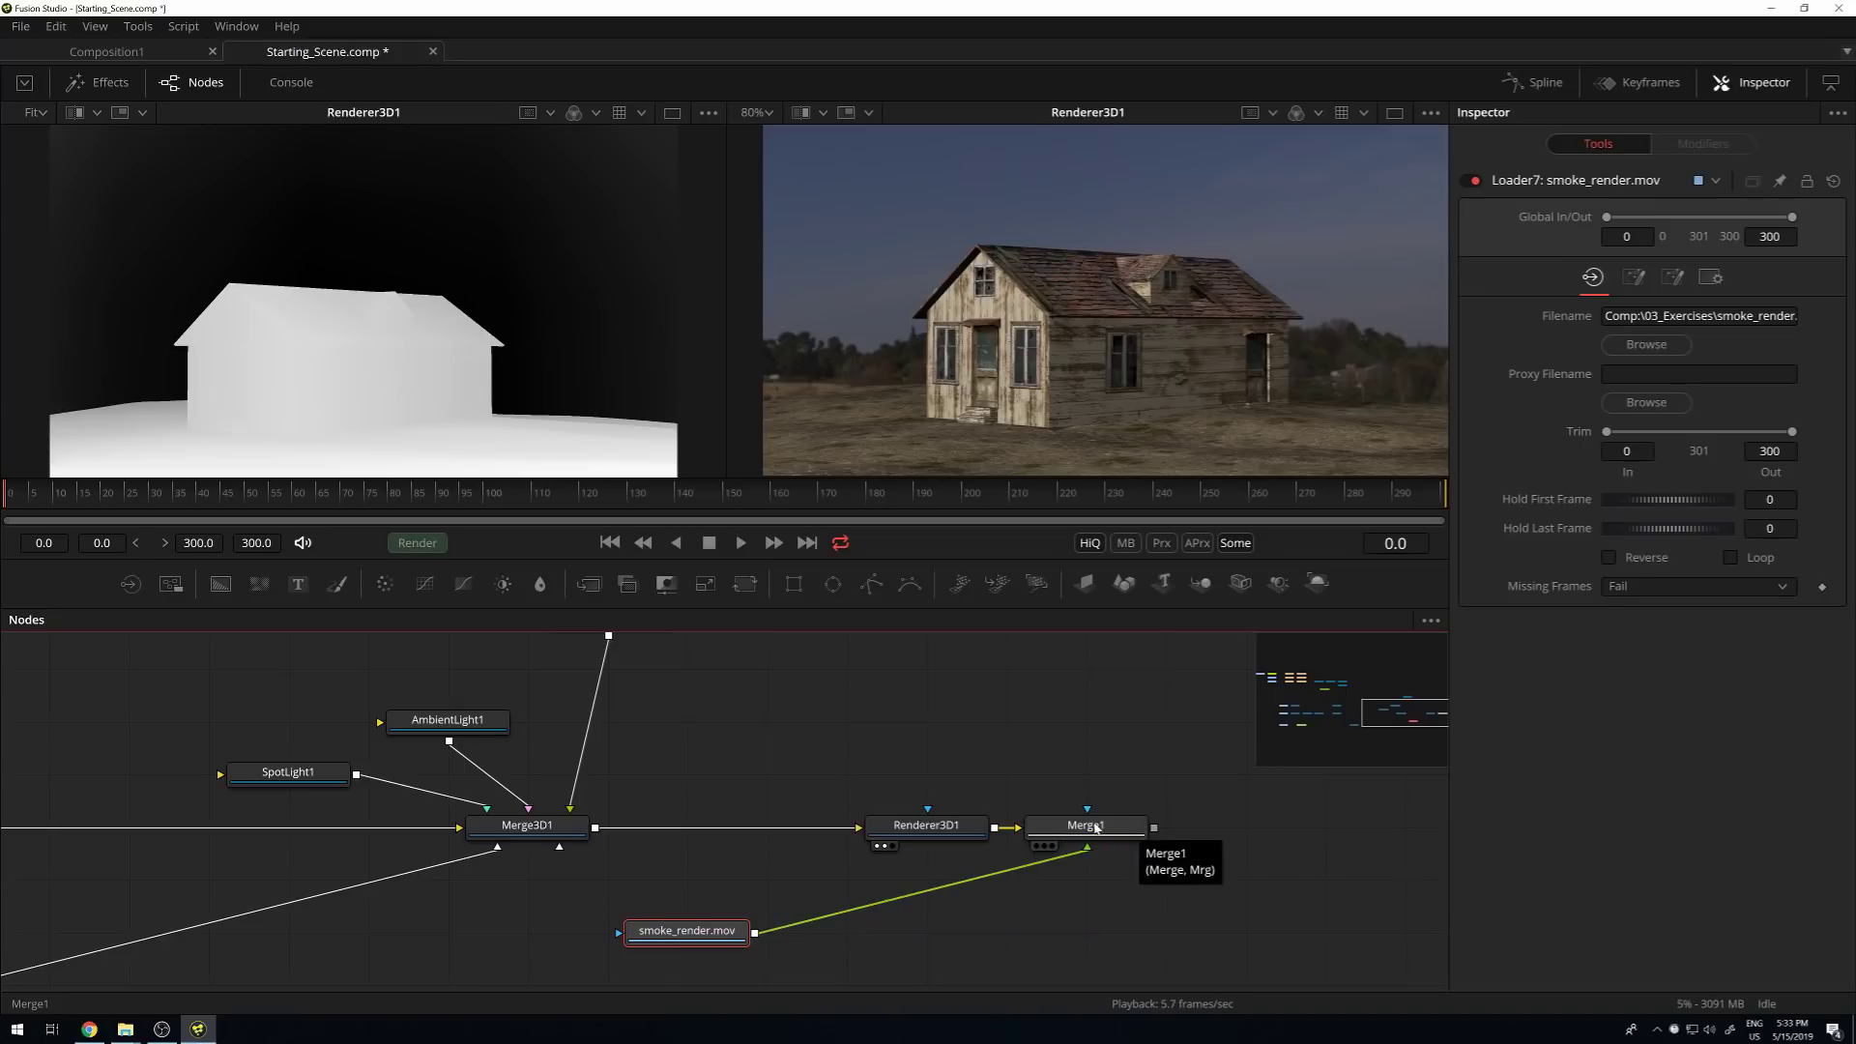
left_click(1141, 830)
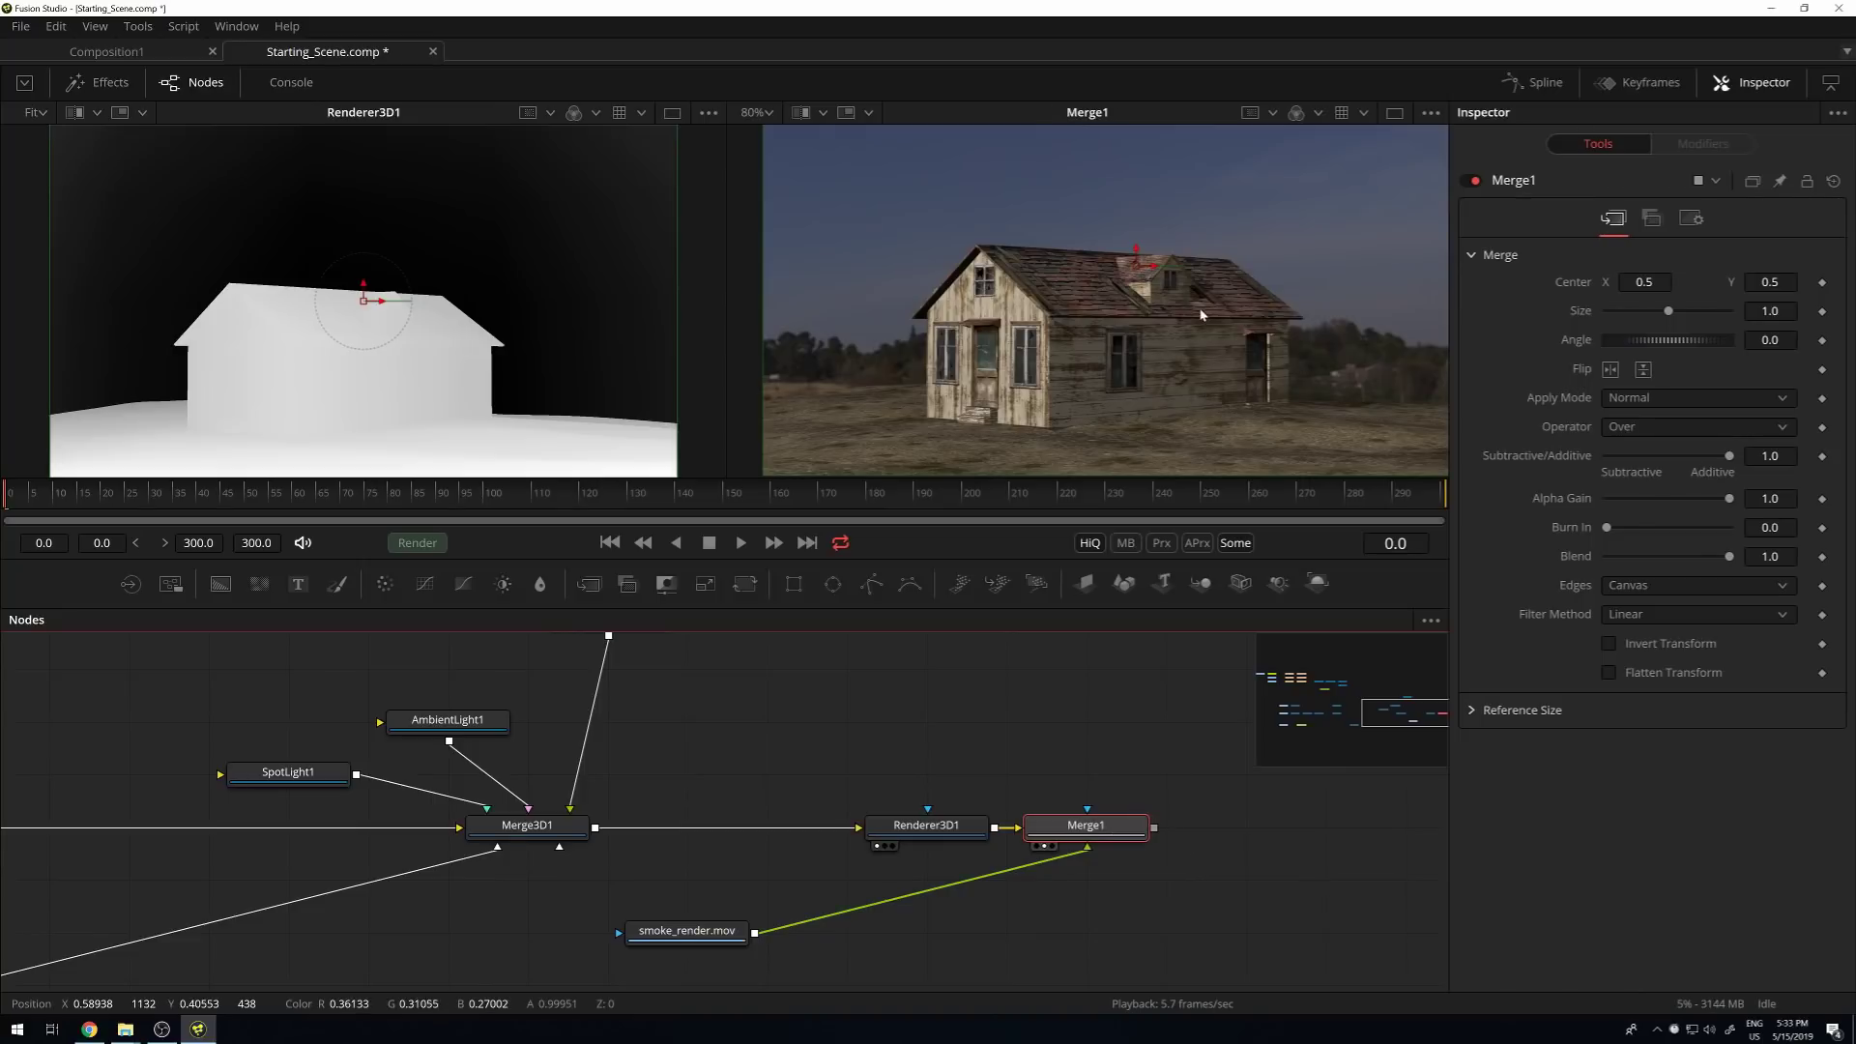
key("space")
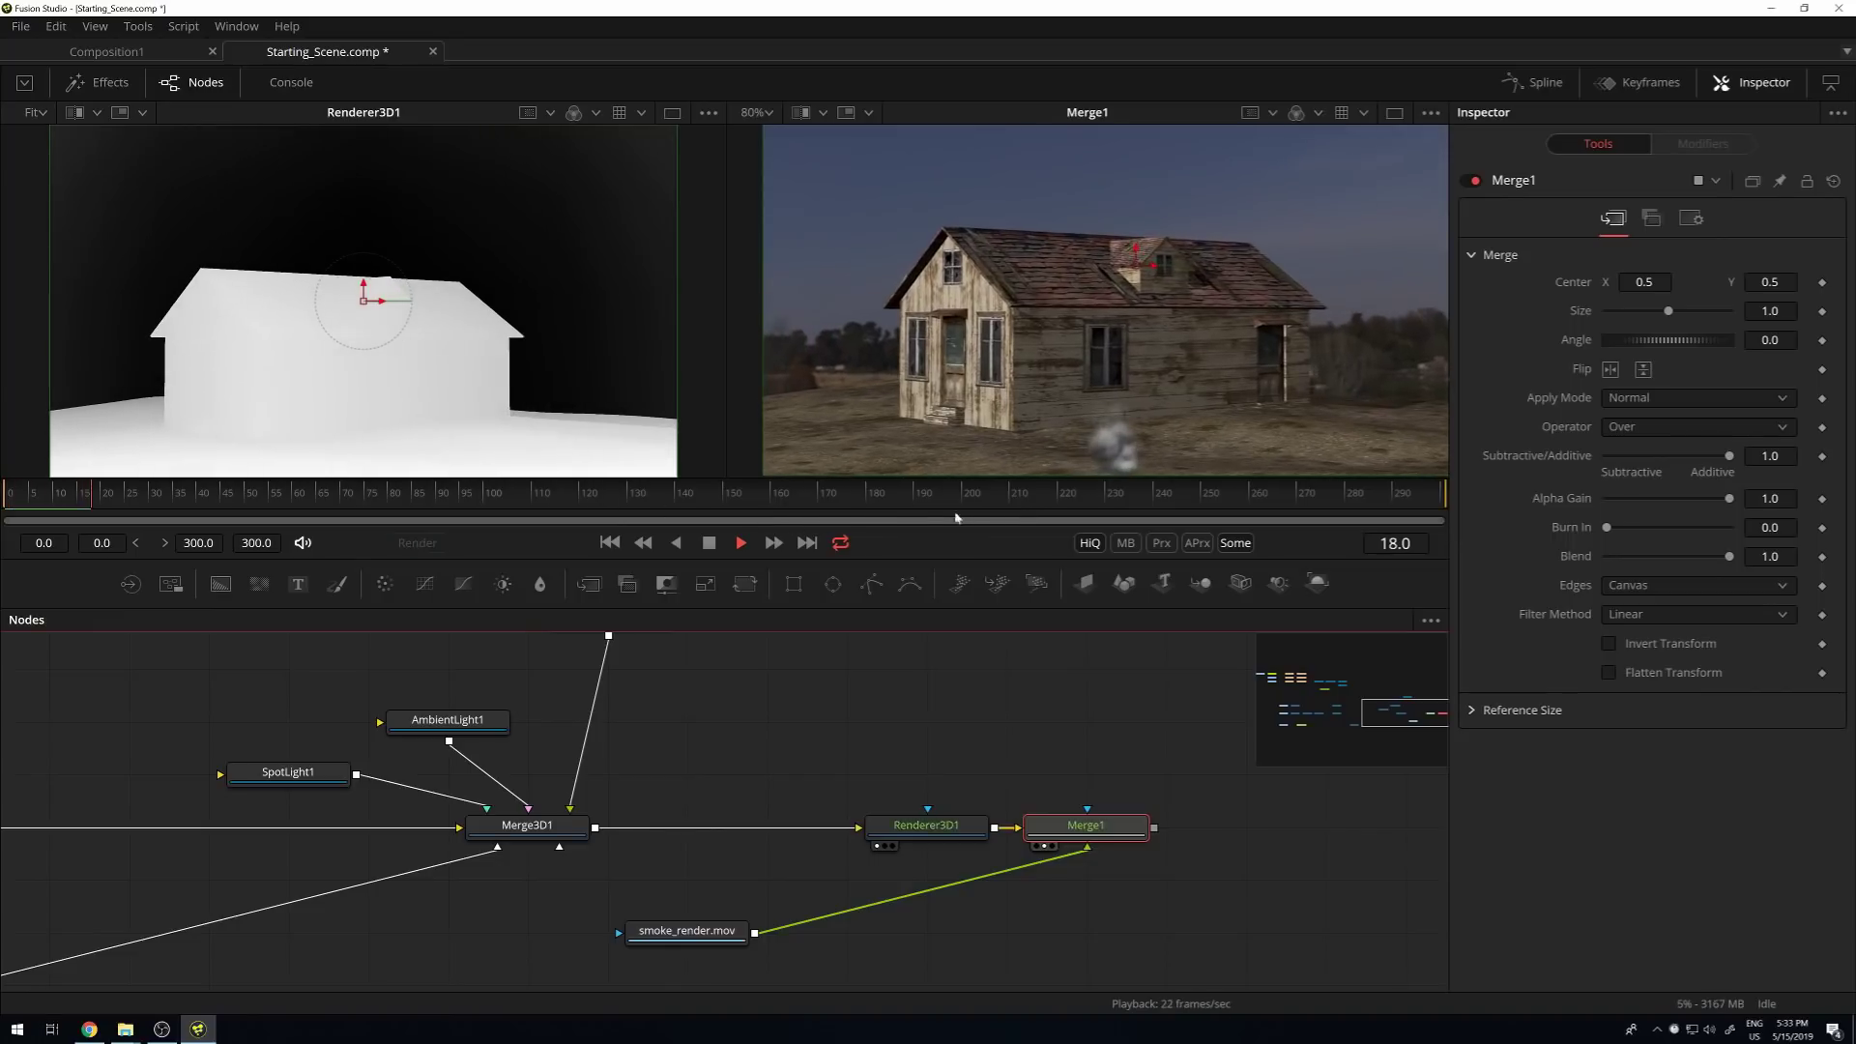
key("space")
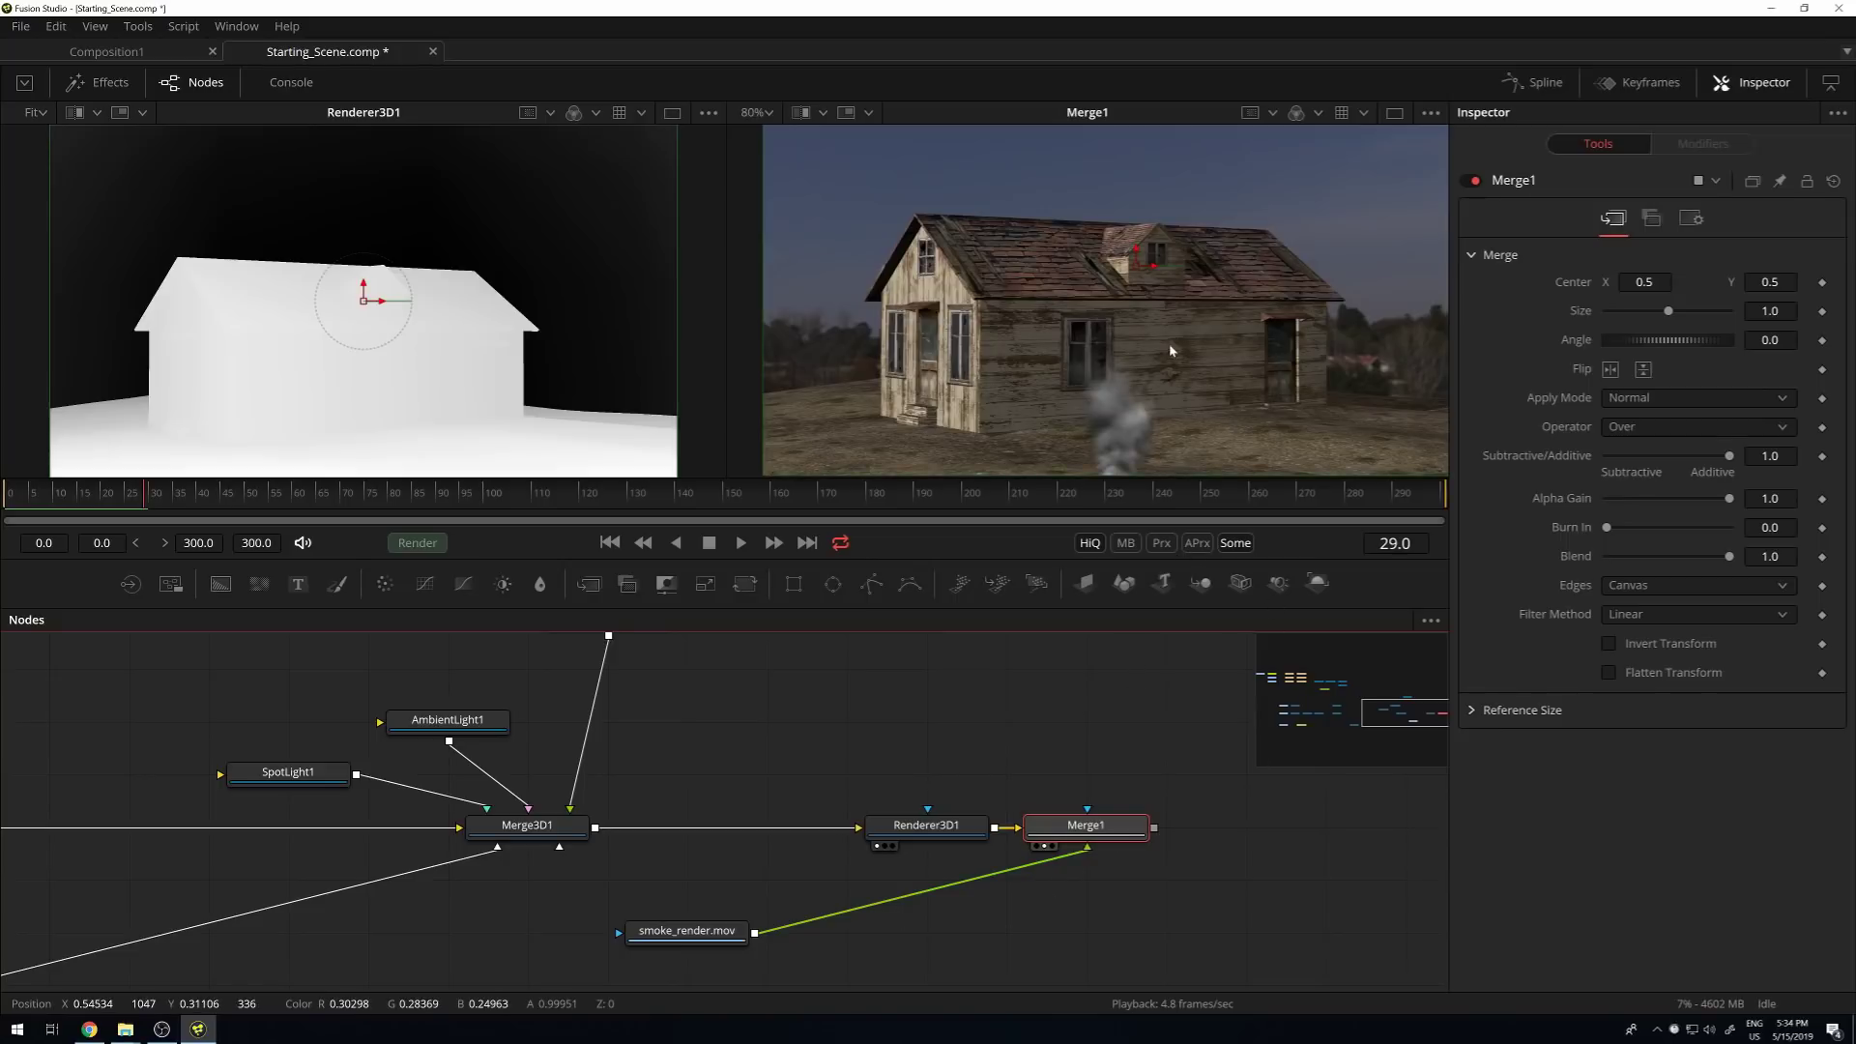
Move the smoke onto the house roof, with the Merge1 center at about X 0.61, Y 1.02.
left_click_drag(1137, 258, 1176, 39)
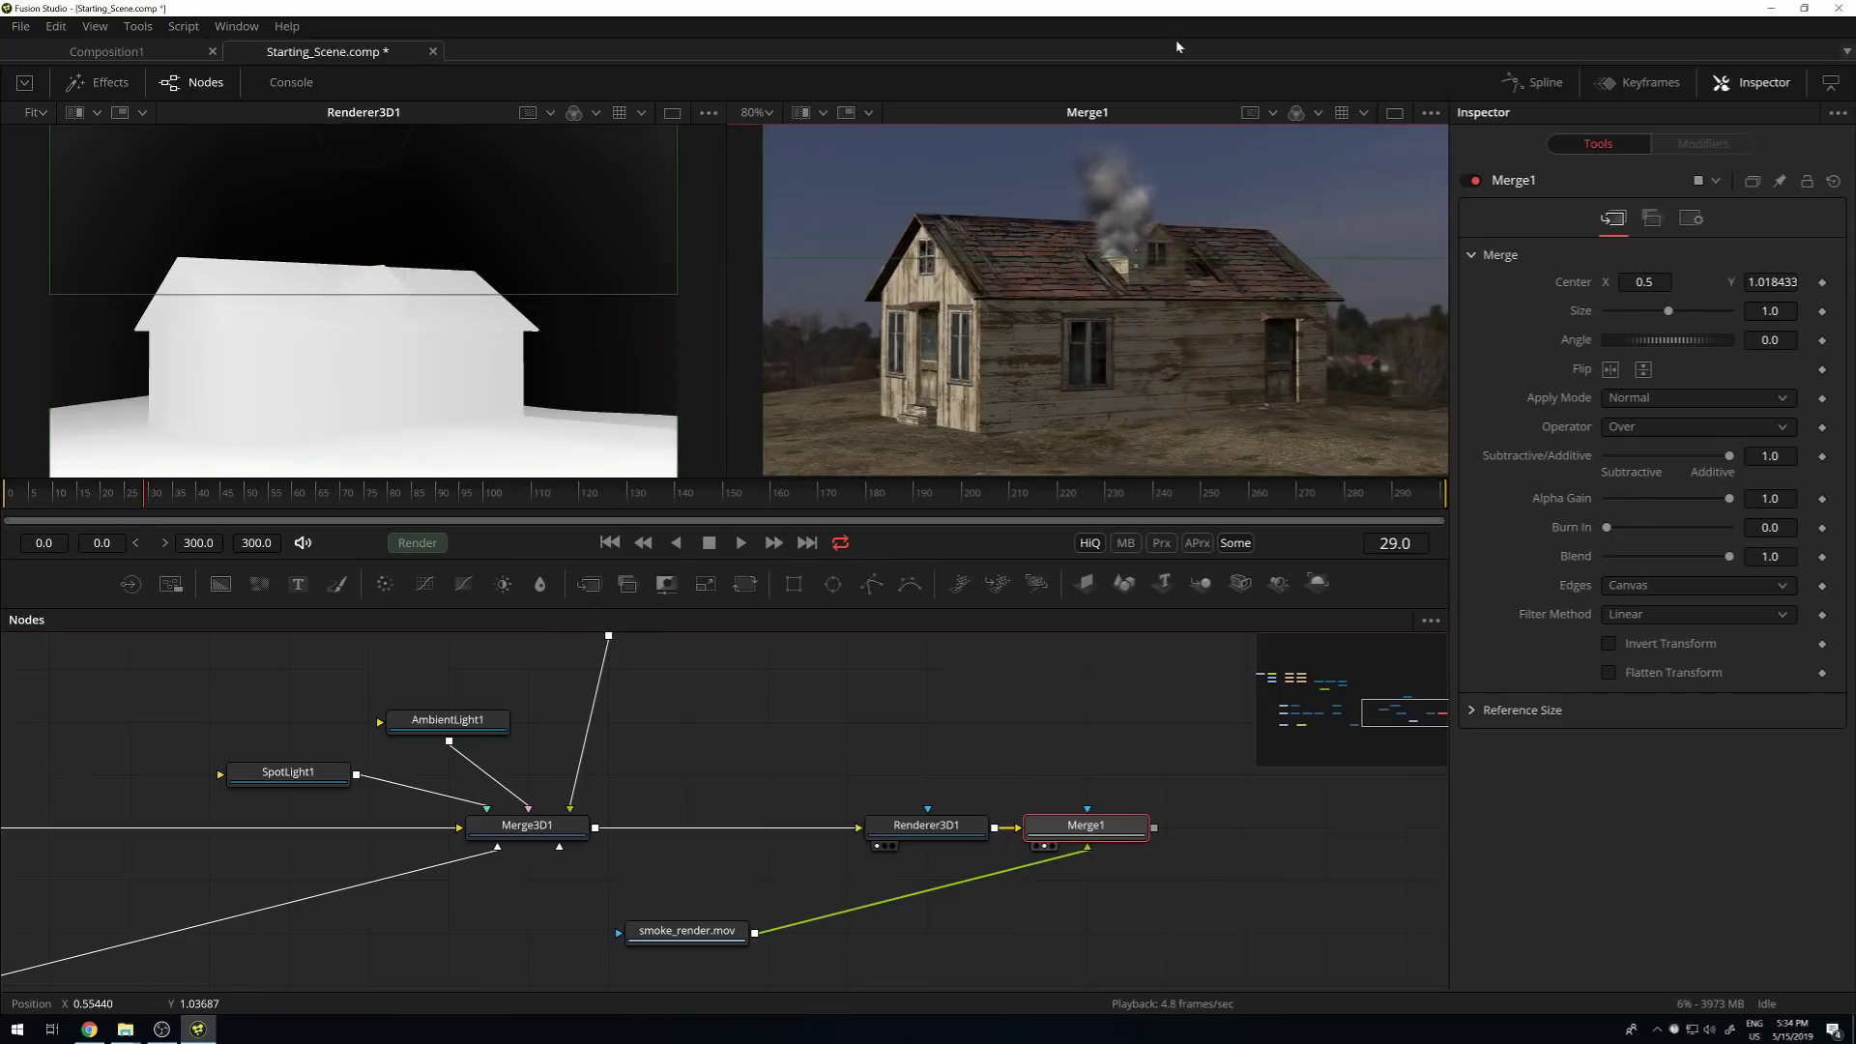
scroll(1197, 237, "up", 3)
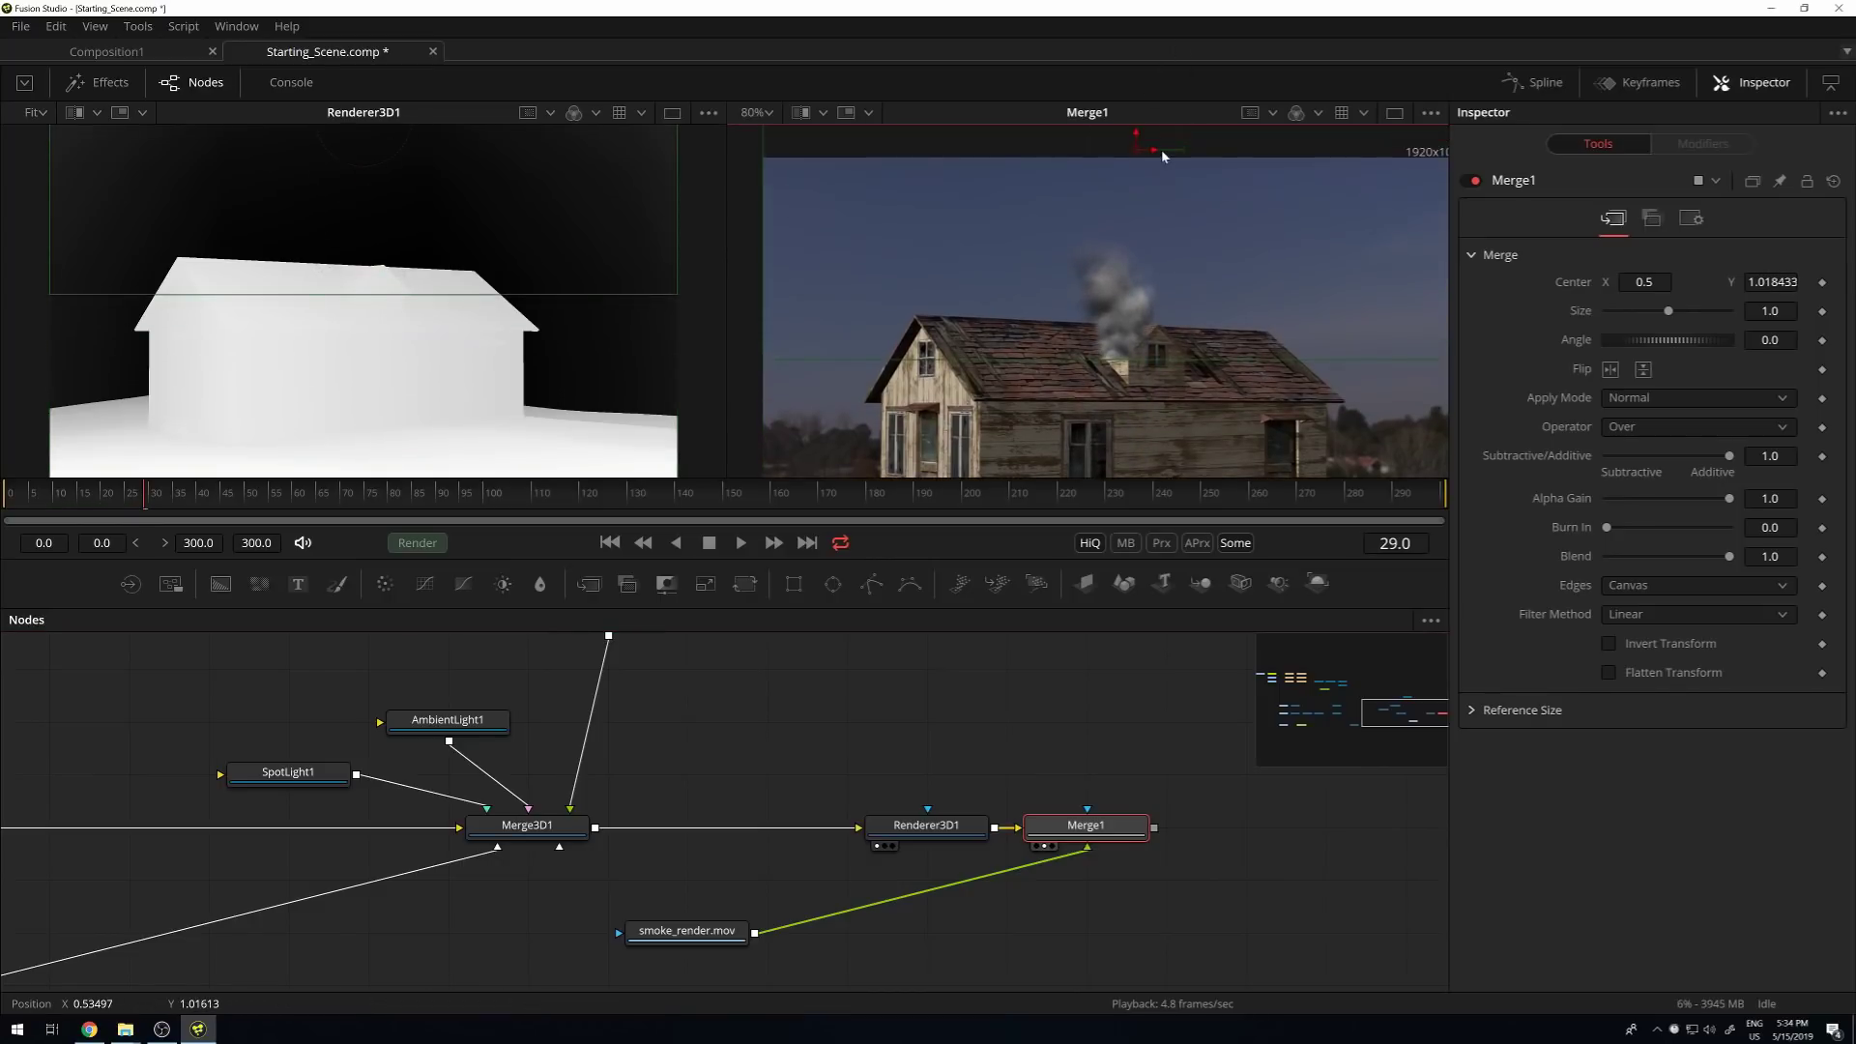
left_click_drag(1162, 149, 1232, 155)
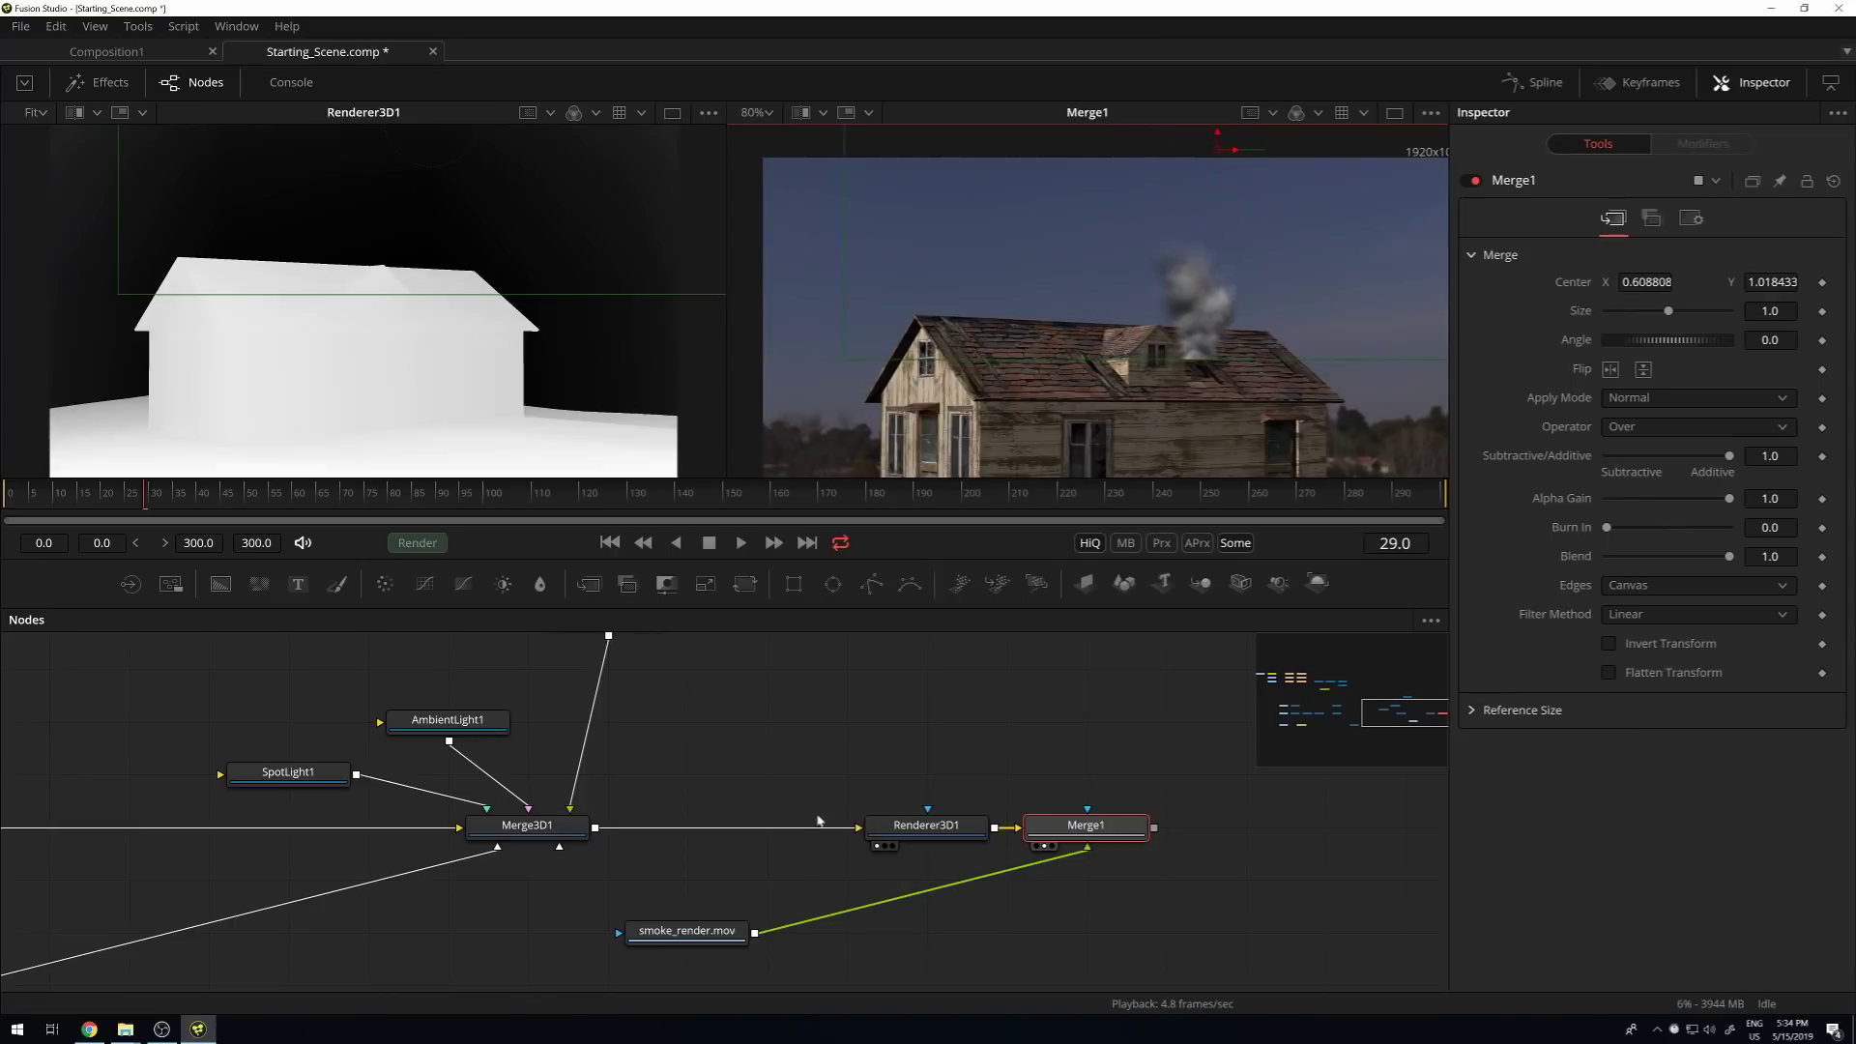
Enable Depth Merge on Merge1 and raise the Foreground Z Offset to 80.
left_click(1108, 824)
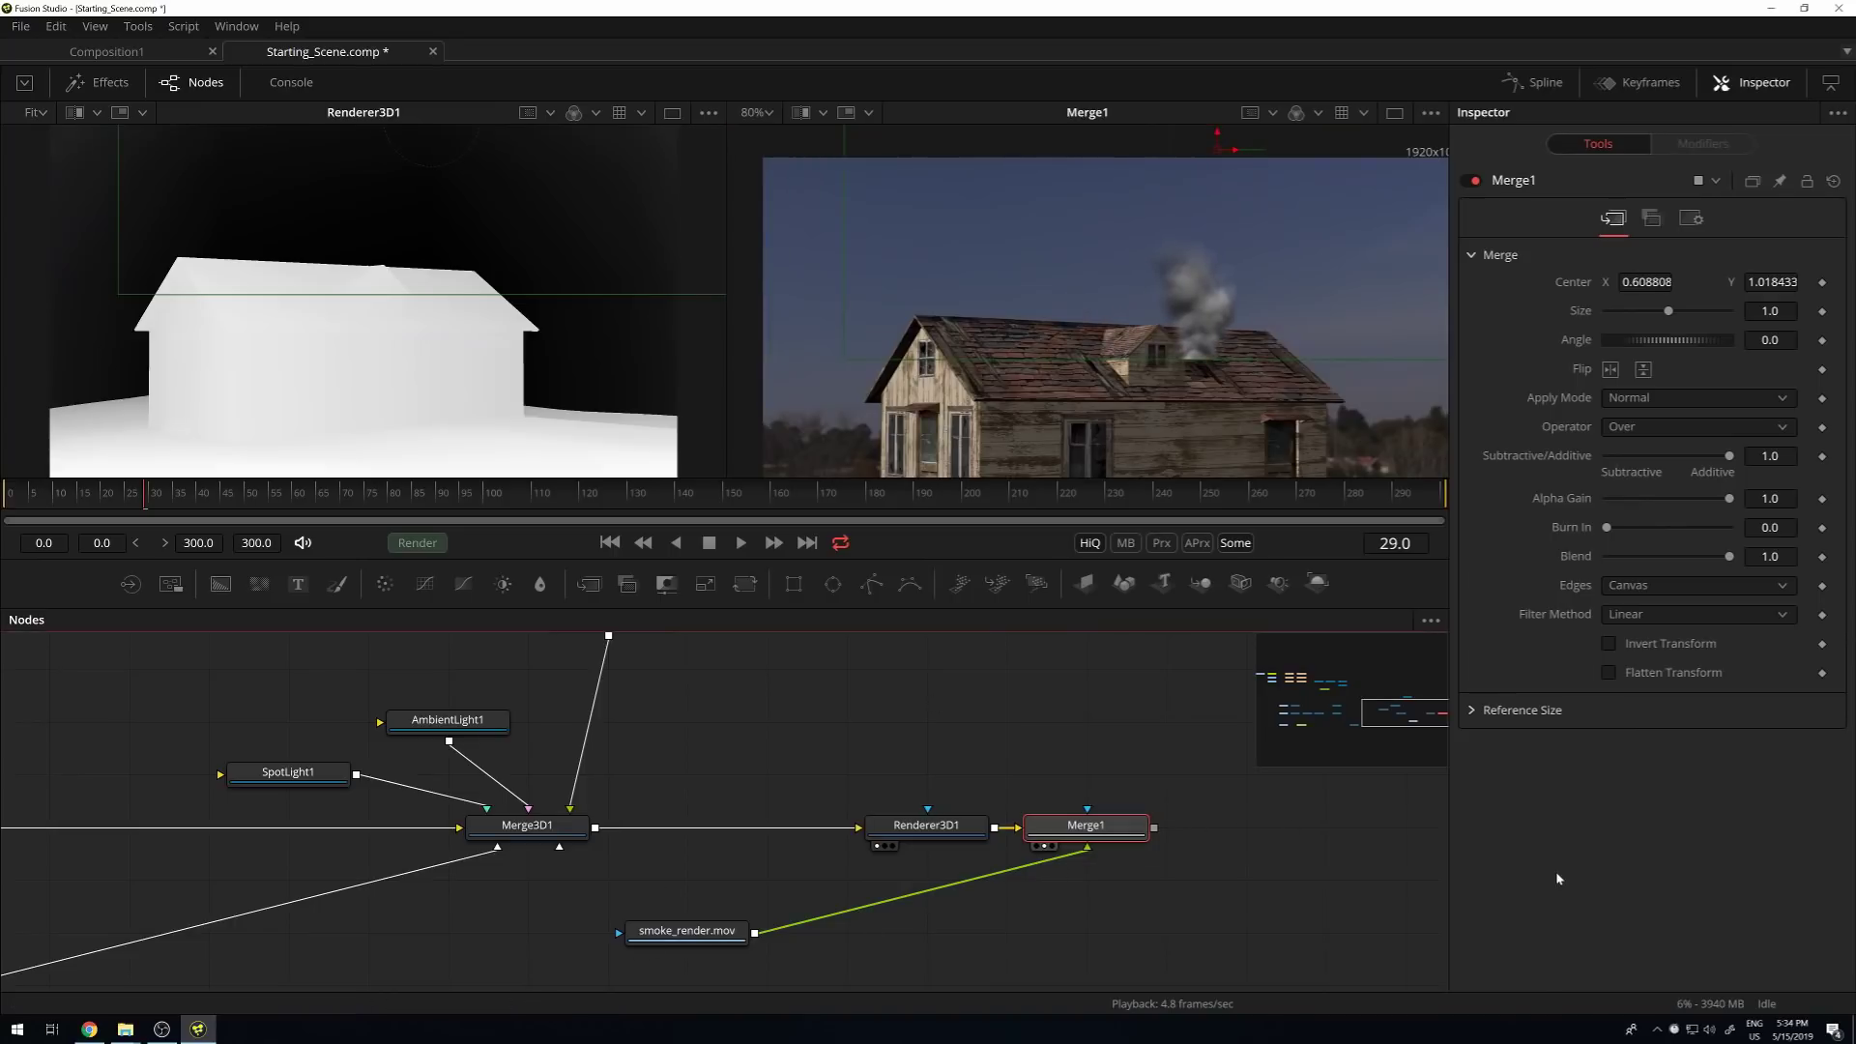
left_click(1655, 219)
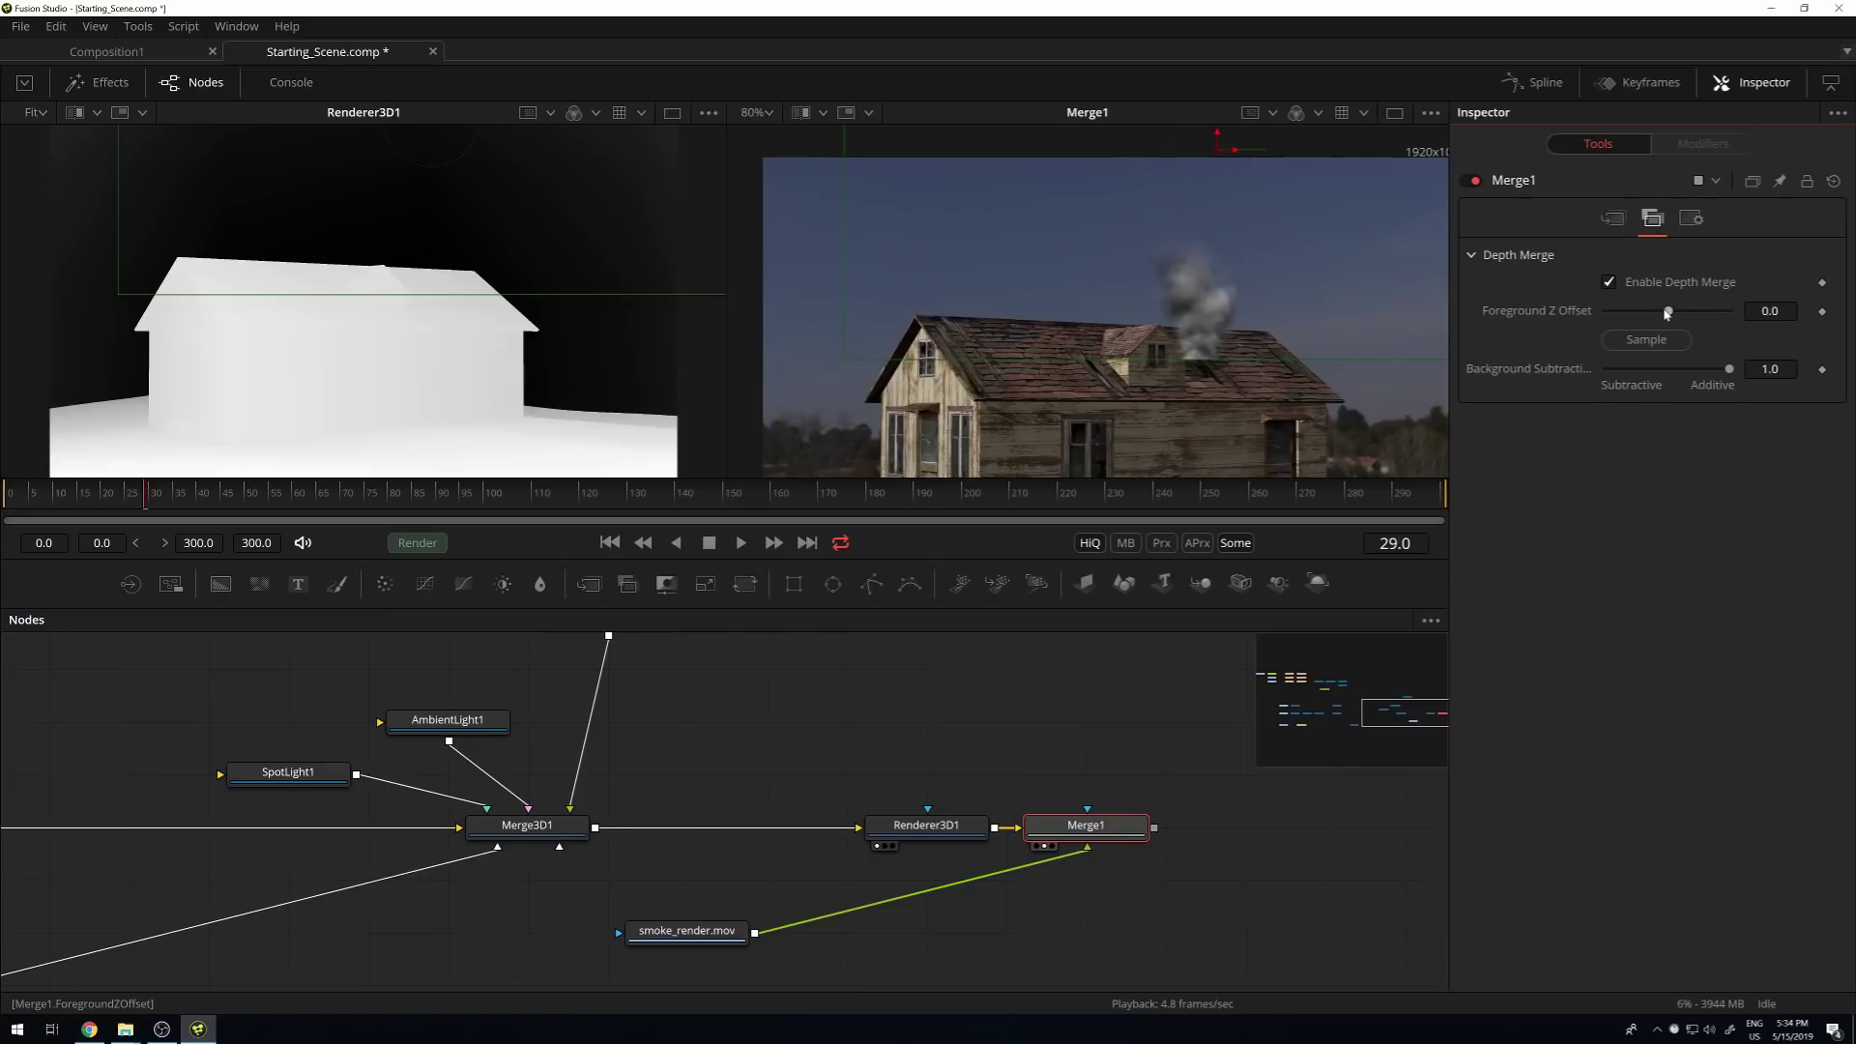
left_click_drag(1670, 313, 1674, 314)
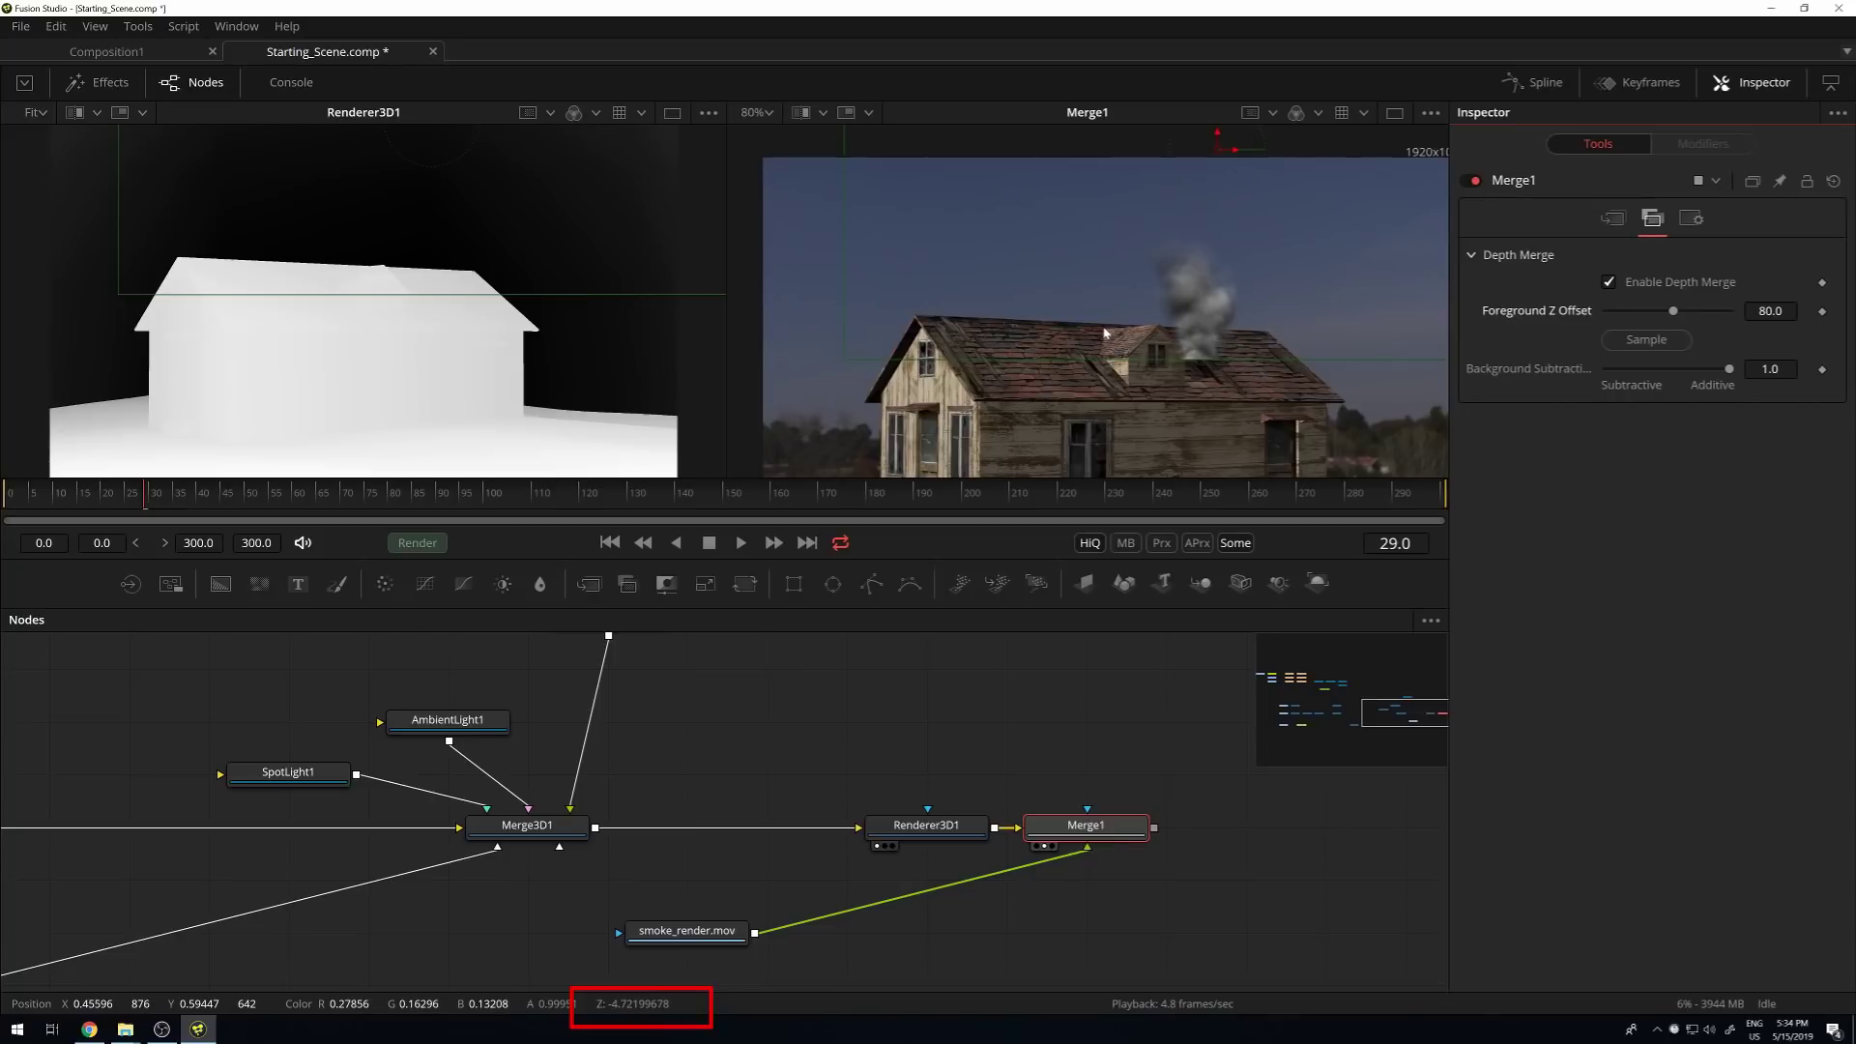
Set the Foreground Z Offset of Merge1 to -4.5 and inspect the smoke around the dormer.
double_click(1771, 312)
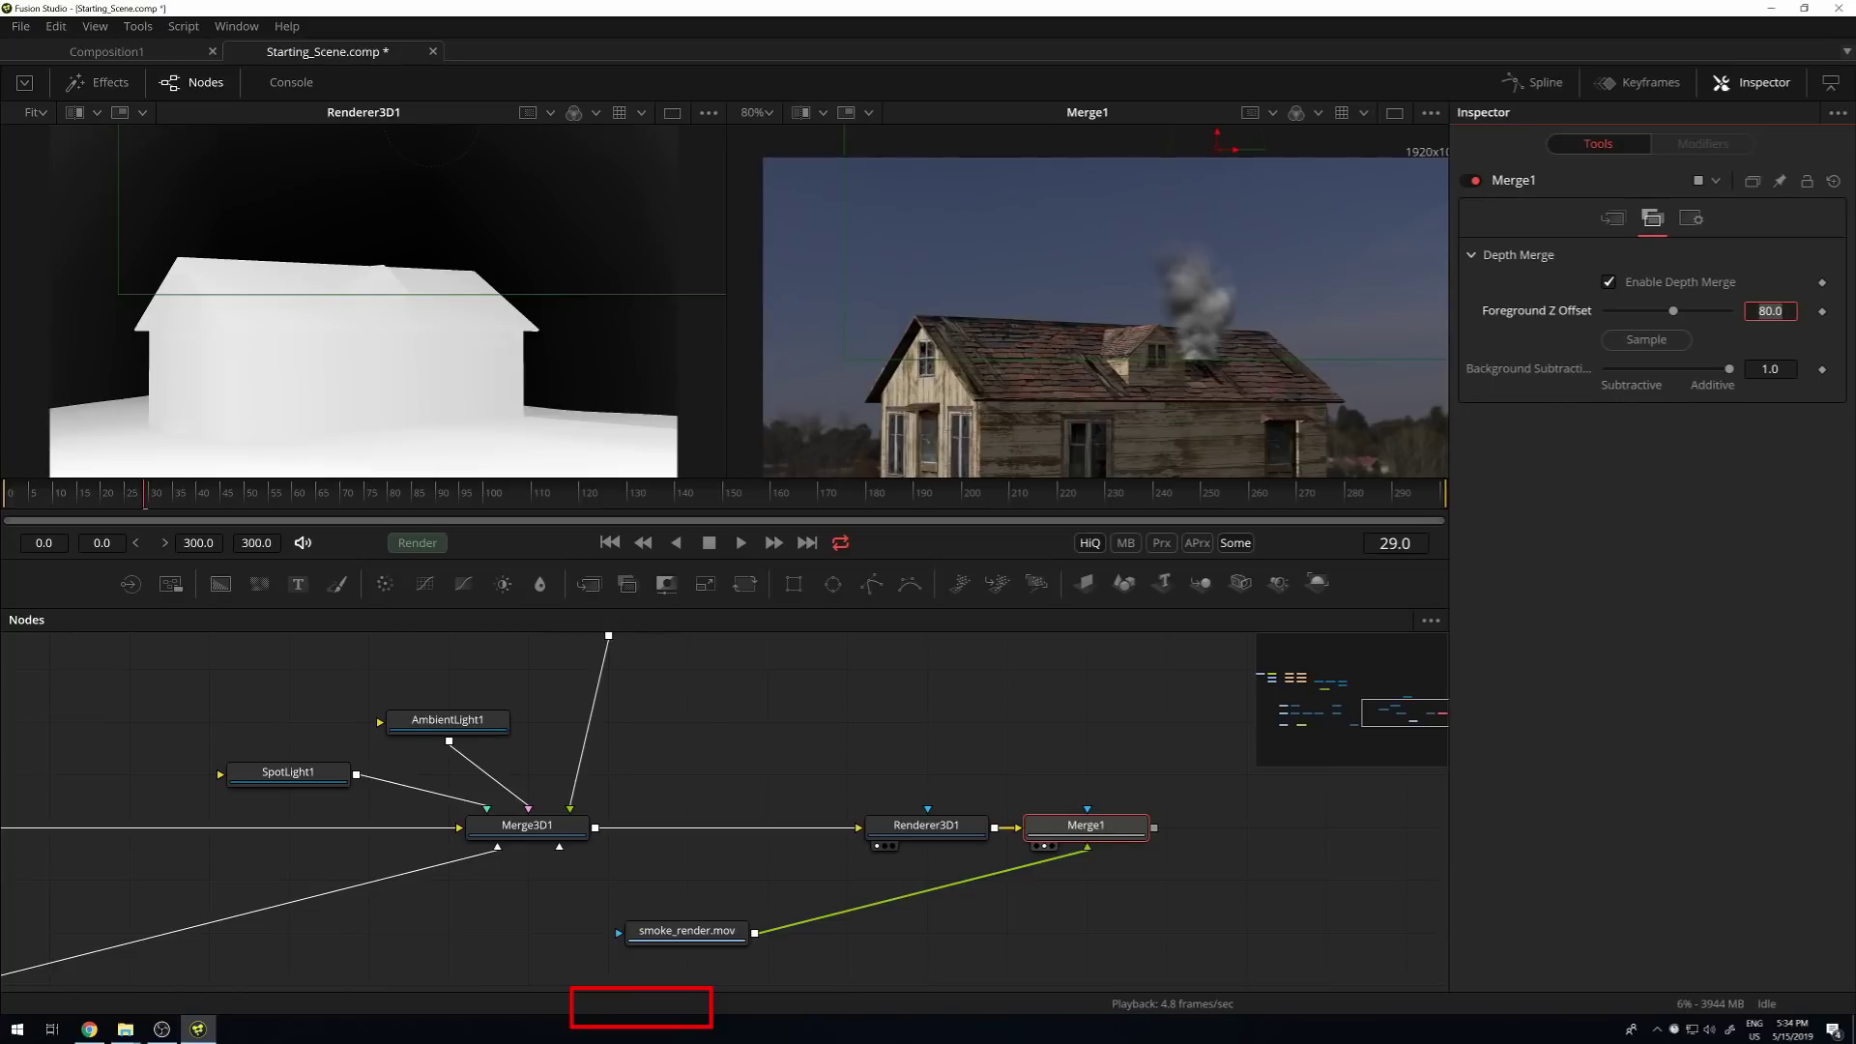
type("-4.5")
key("Tab")
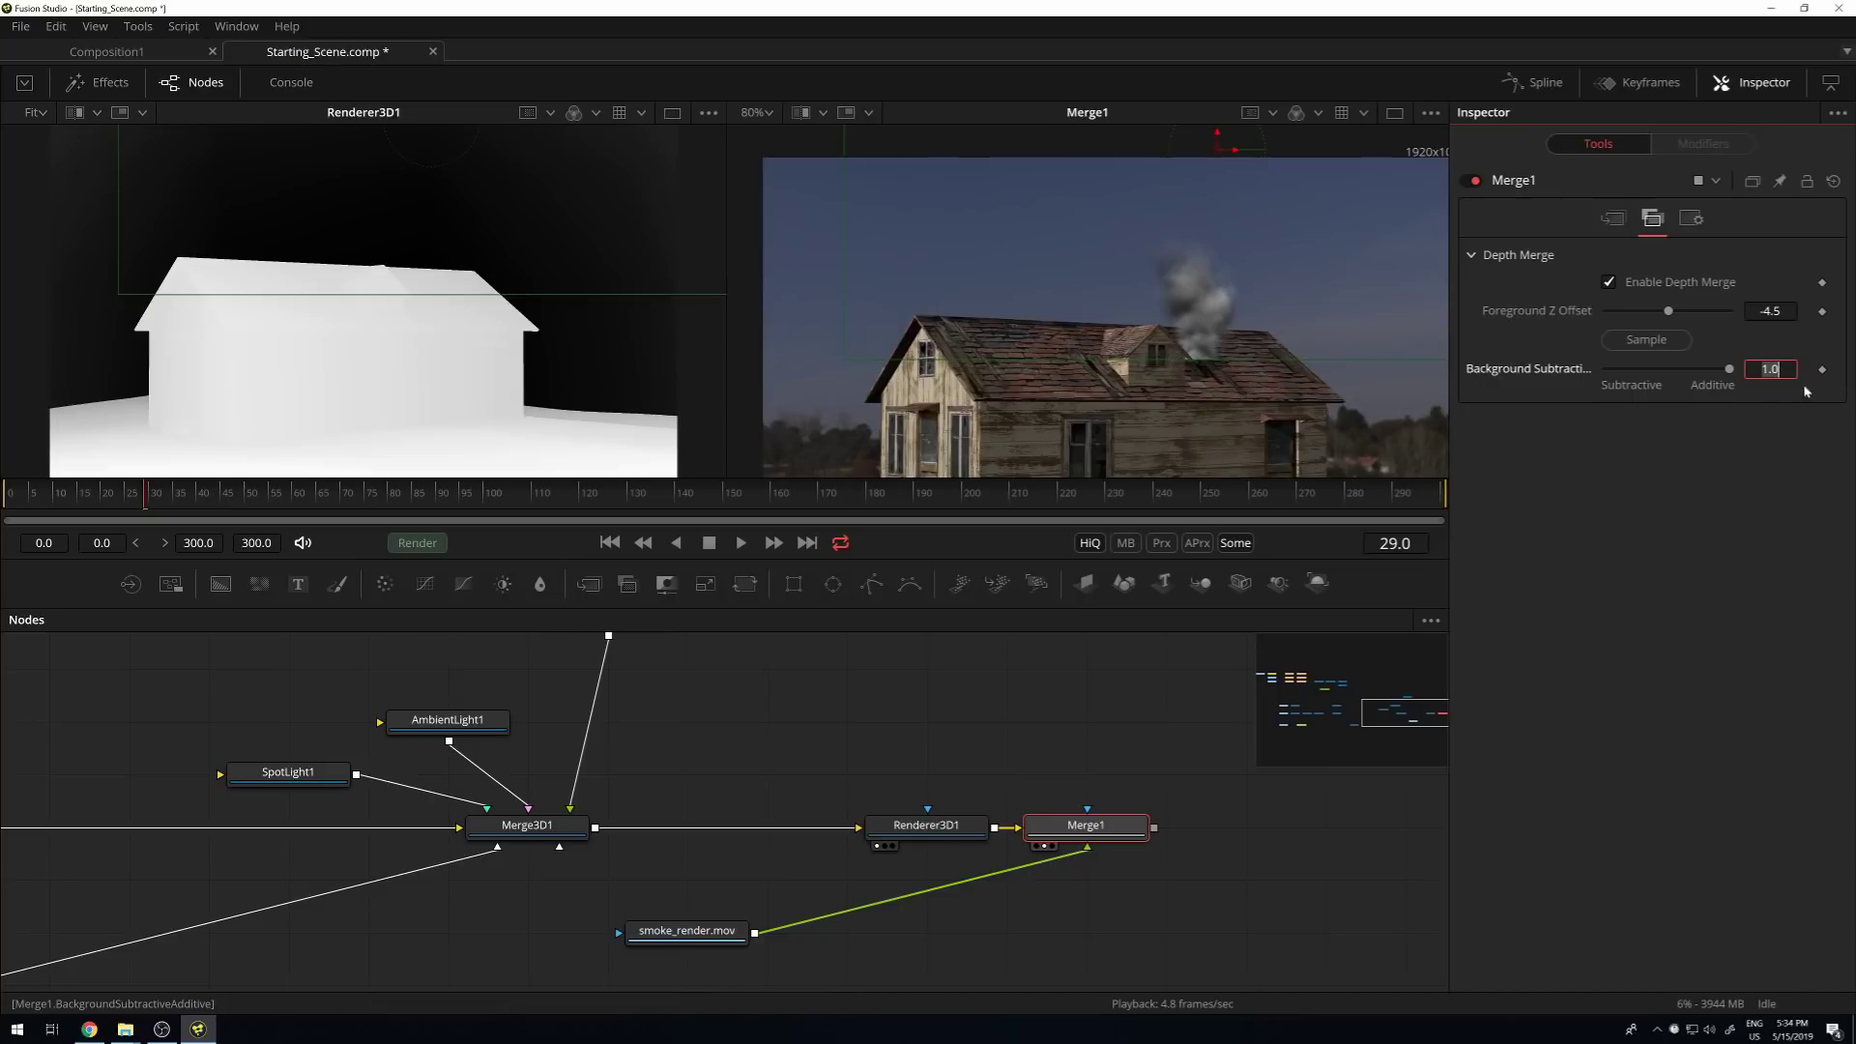
scroll(1256, 362, "up", 6)
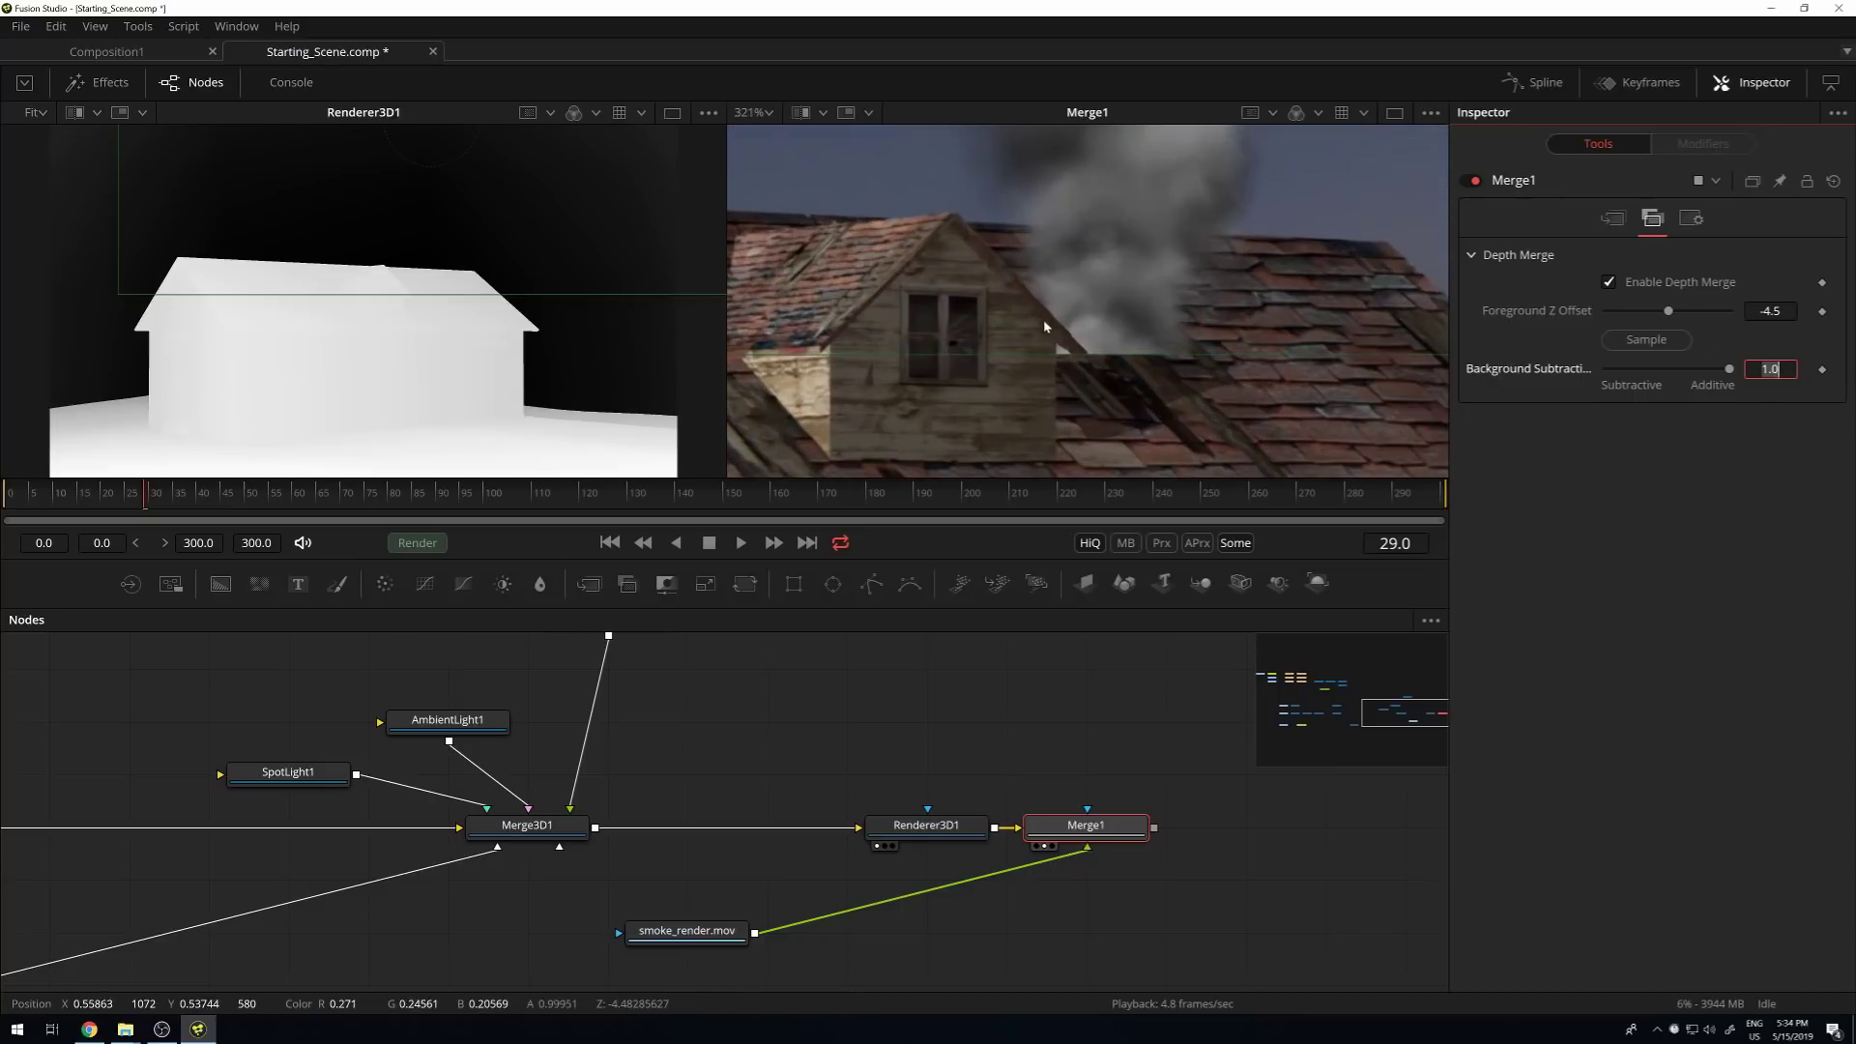
key("Return")
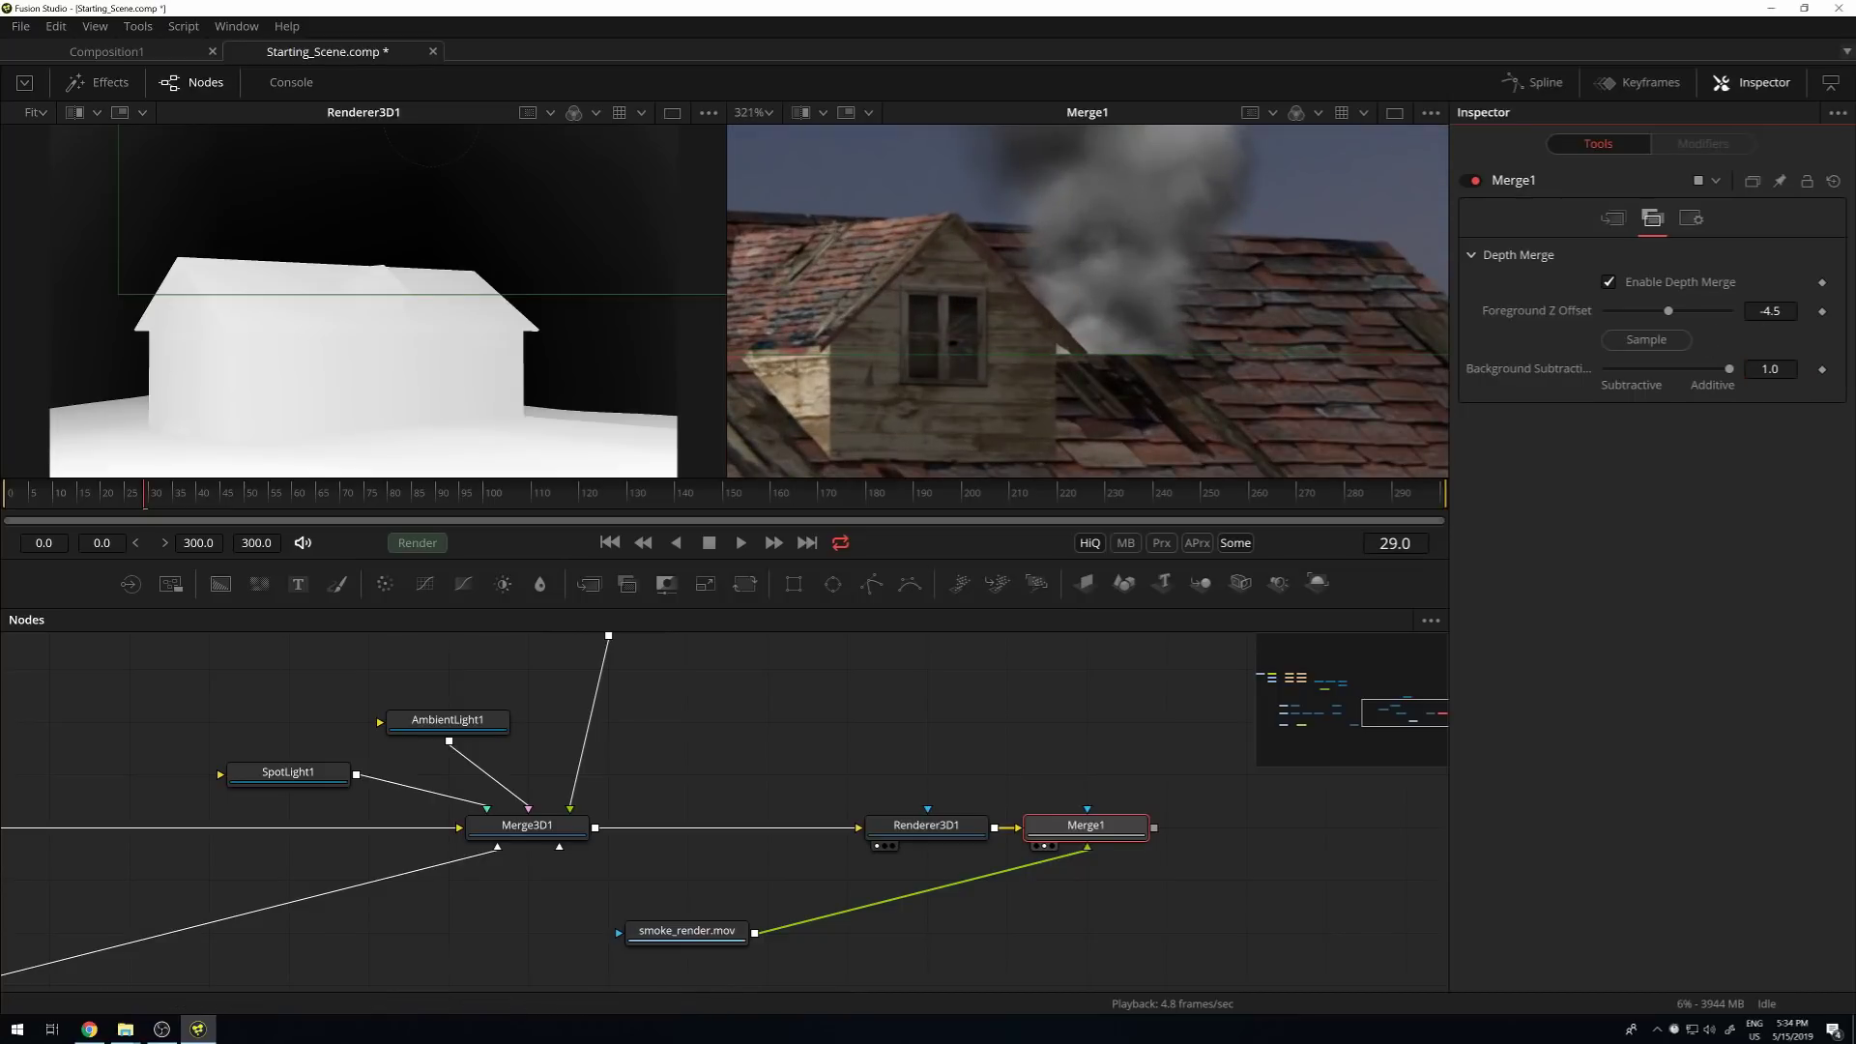
Lower the Foreground Z Offset of Merge1 to -5.8 and check the smoke against the roof.
left_click_drag(1770, 312, 1769, 311)
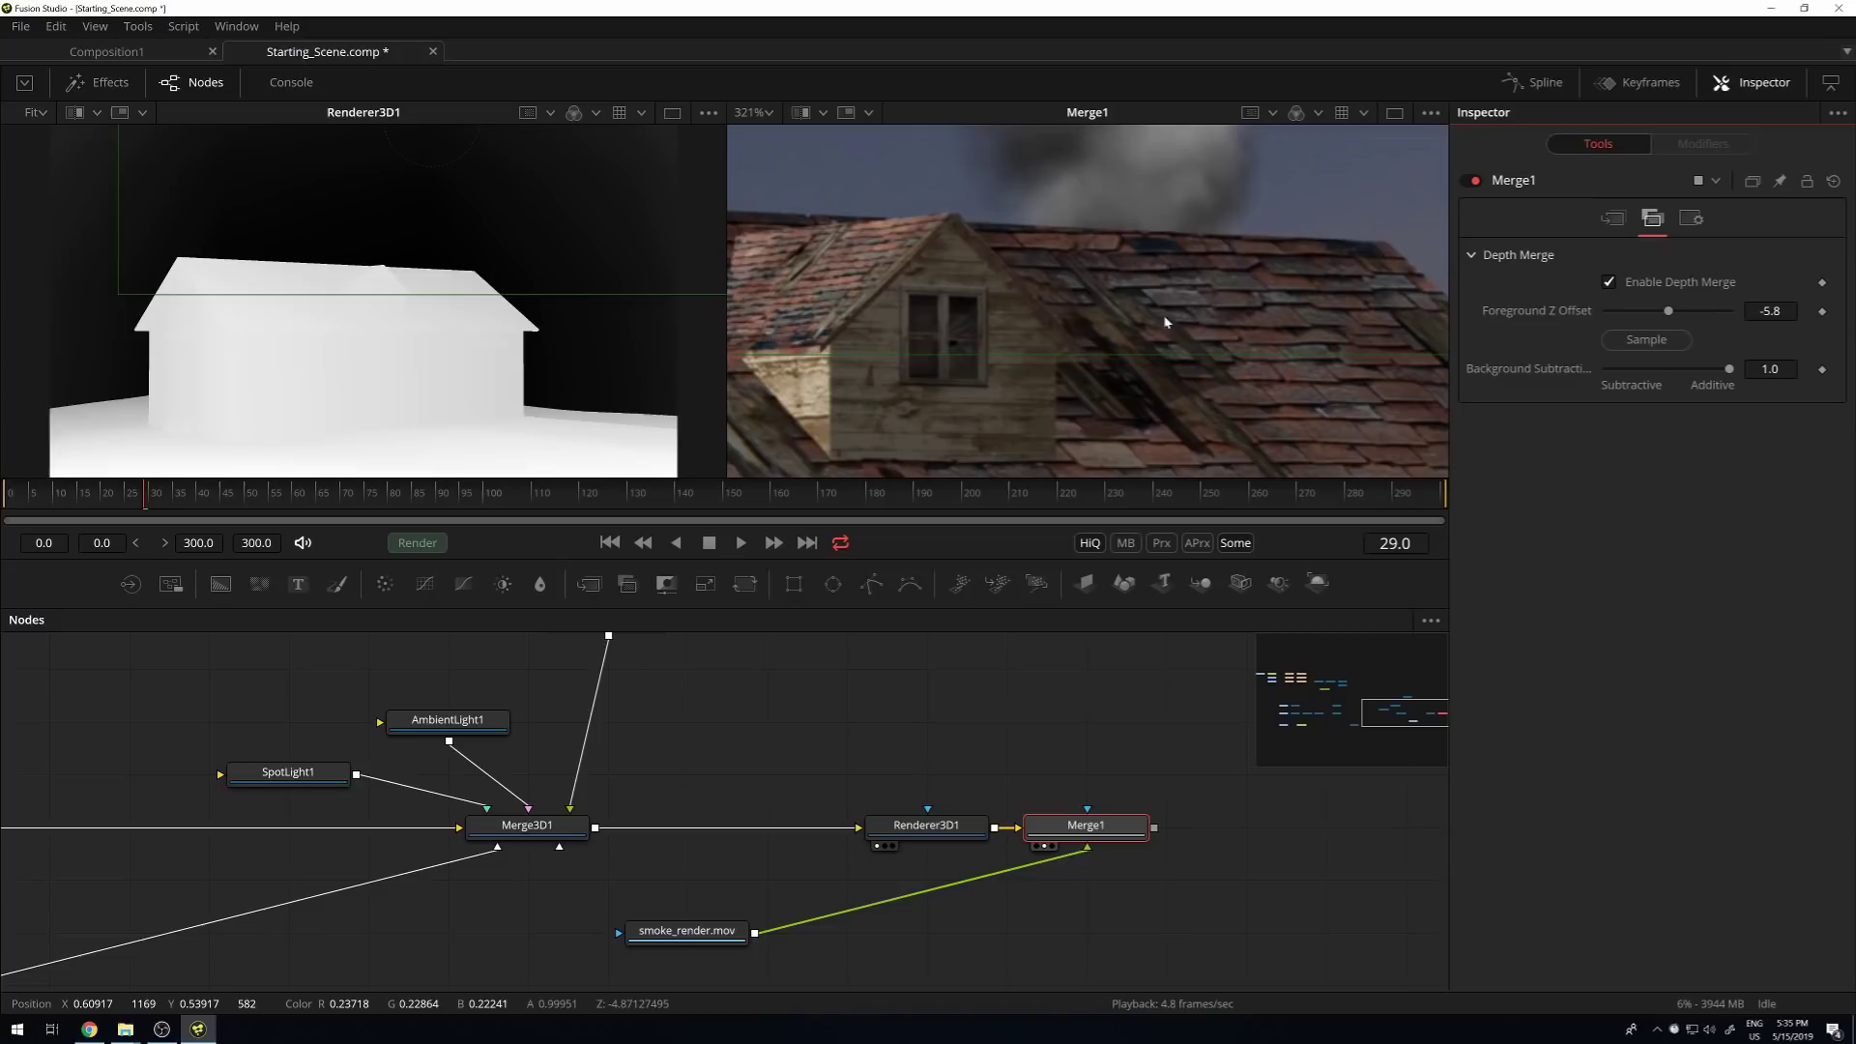
scroll(1131, 213, "down", 6)
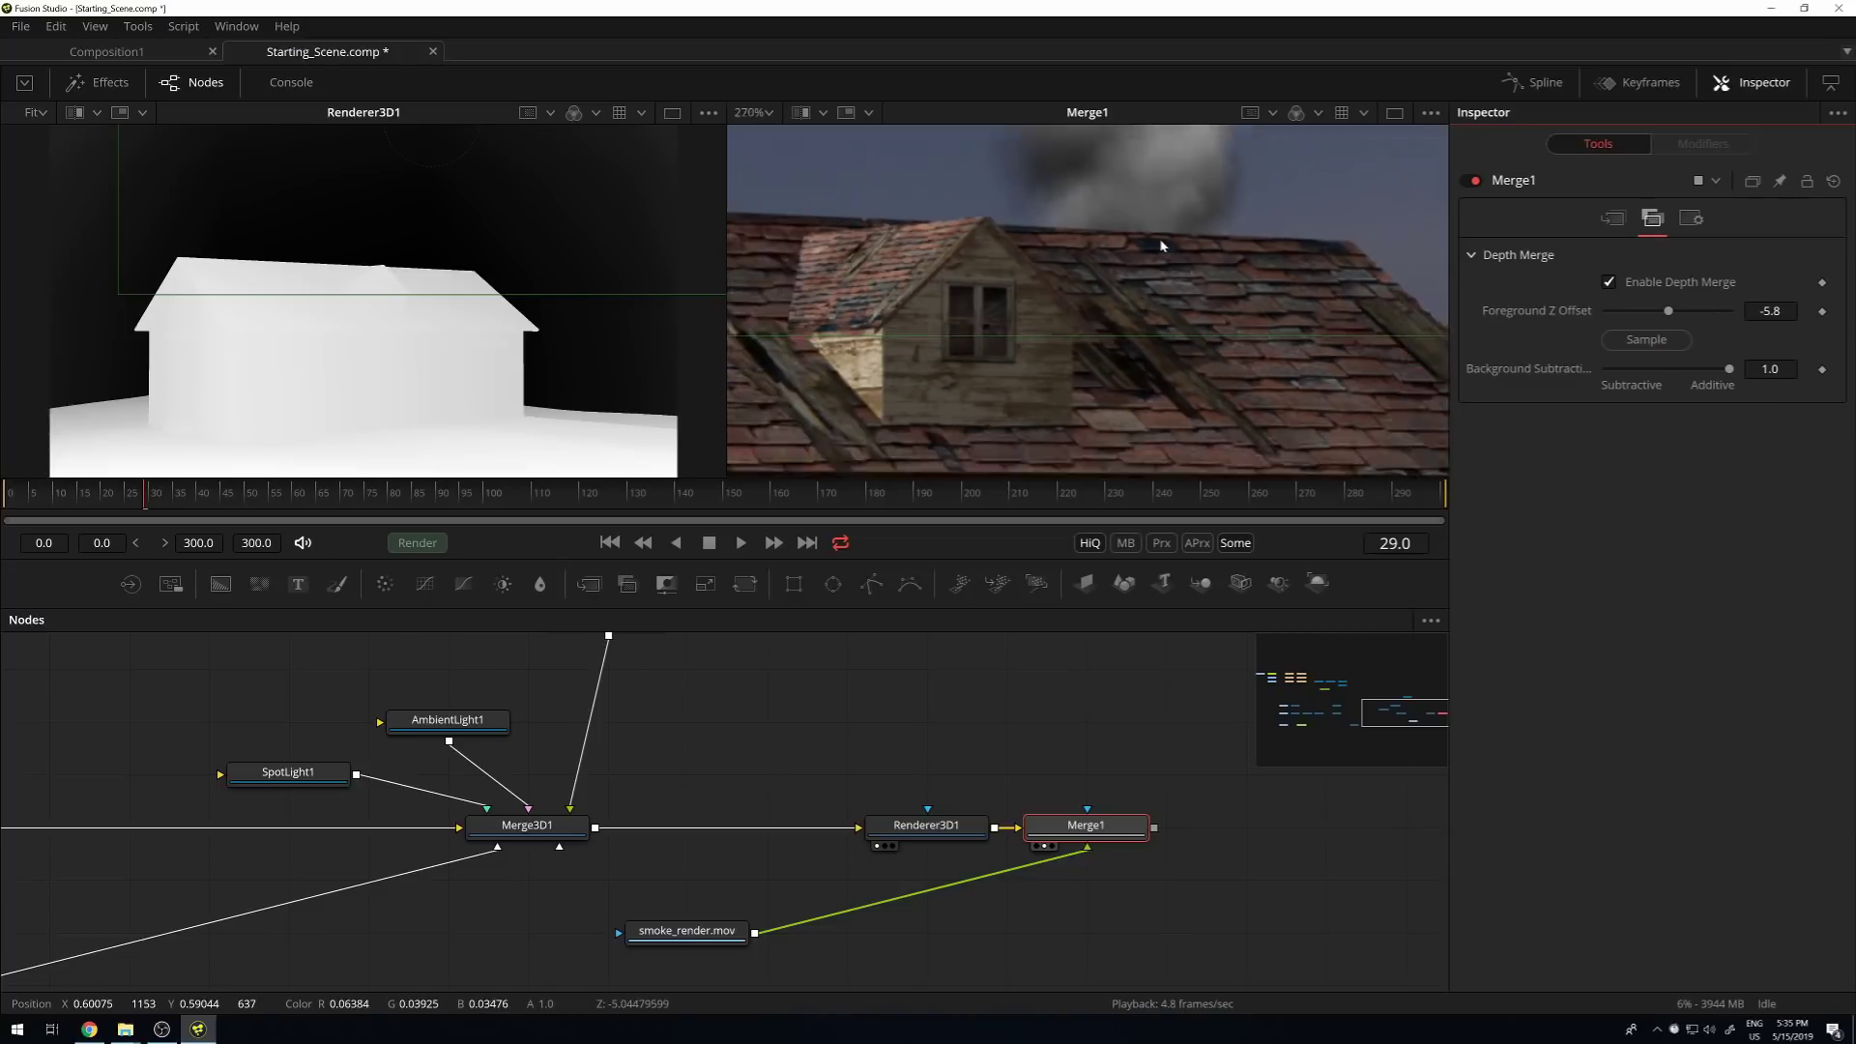
scroll(1161, 247, "down", 1)
scroll(1155, 290, "down", 1)
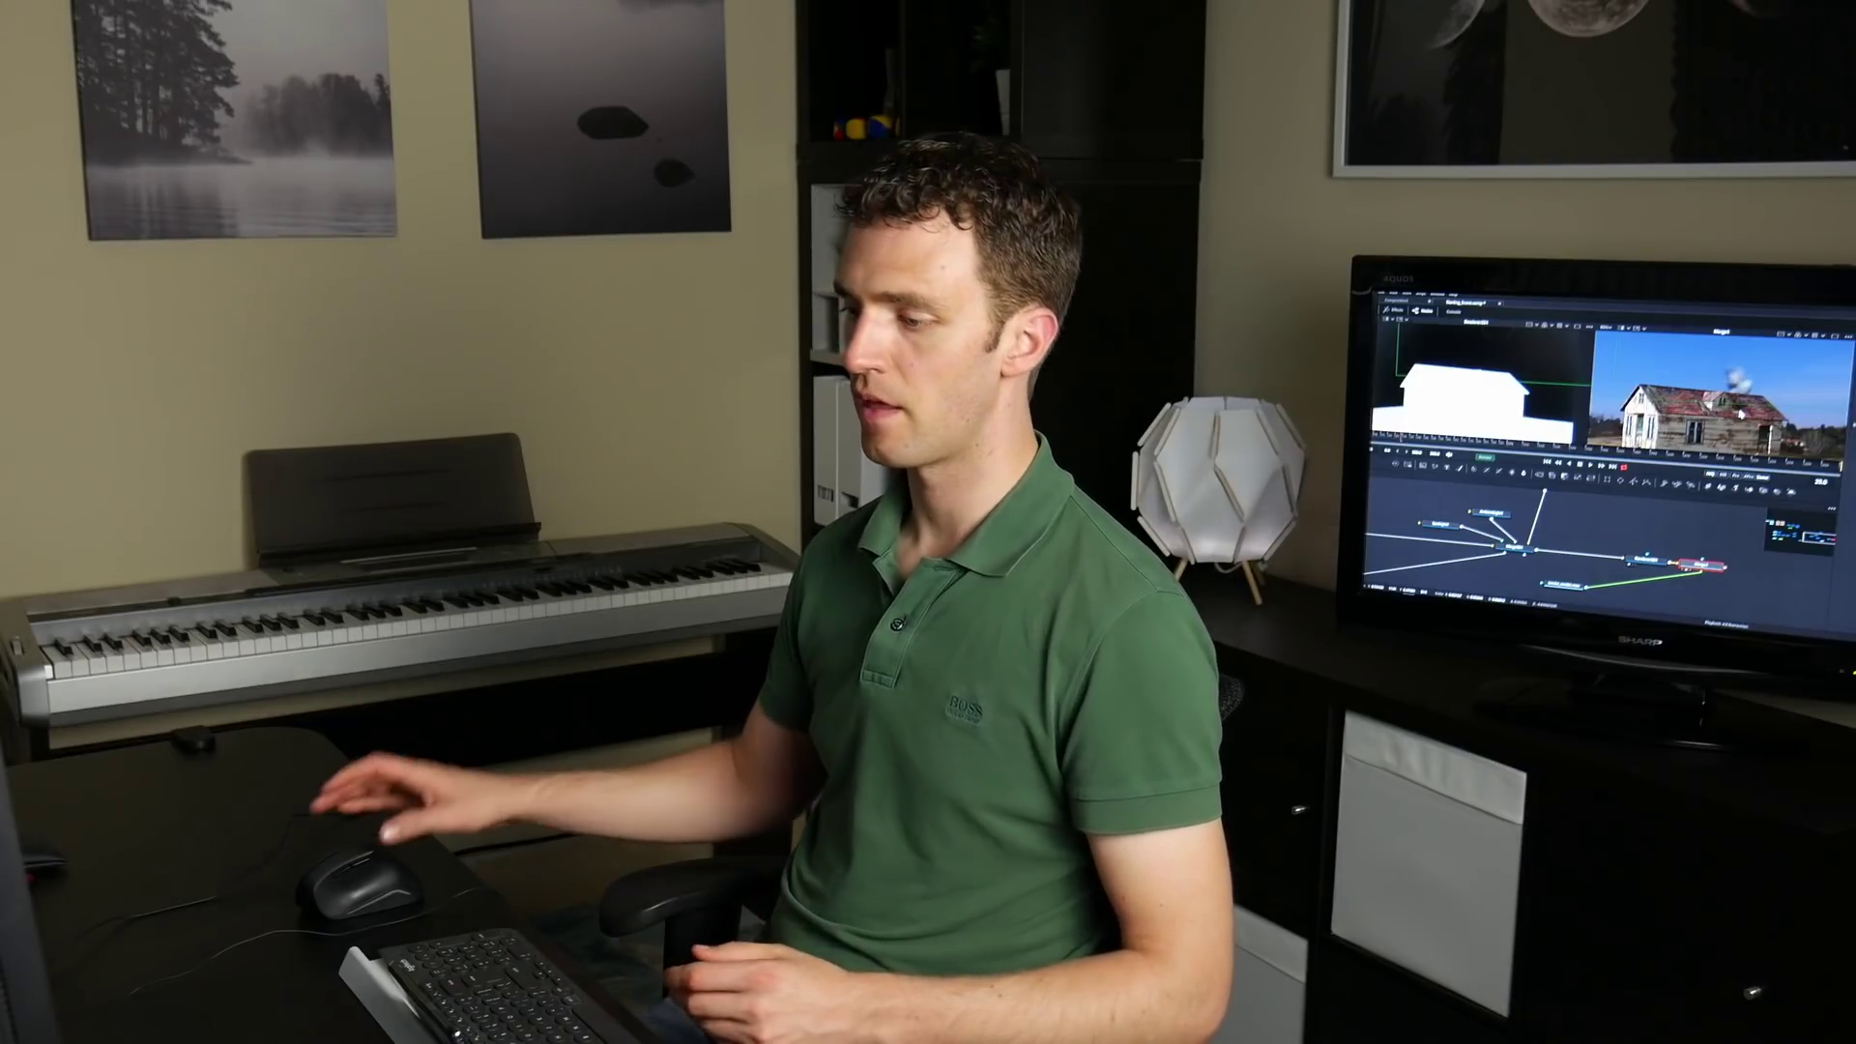
Delete the Merge1 node and the smoke_render.mov loader from the node graph.
left_click(1754, 591)
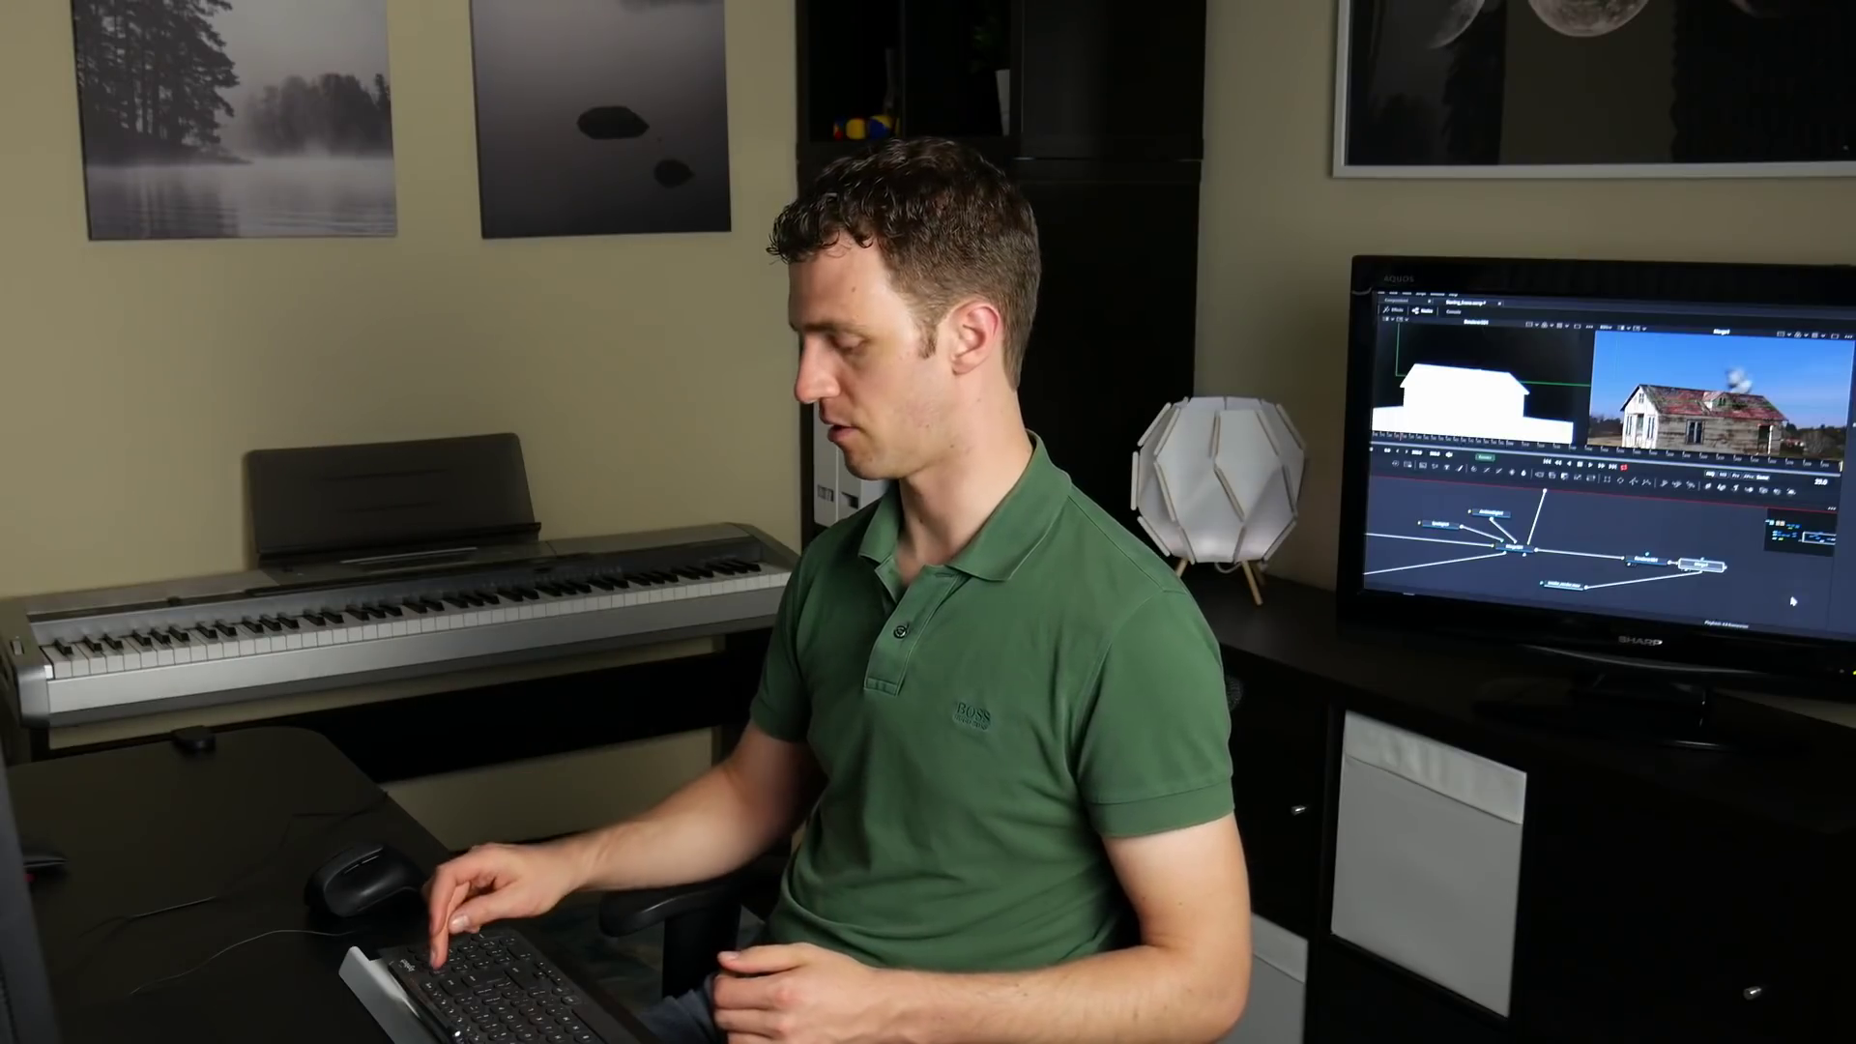
key("Delete")
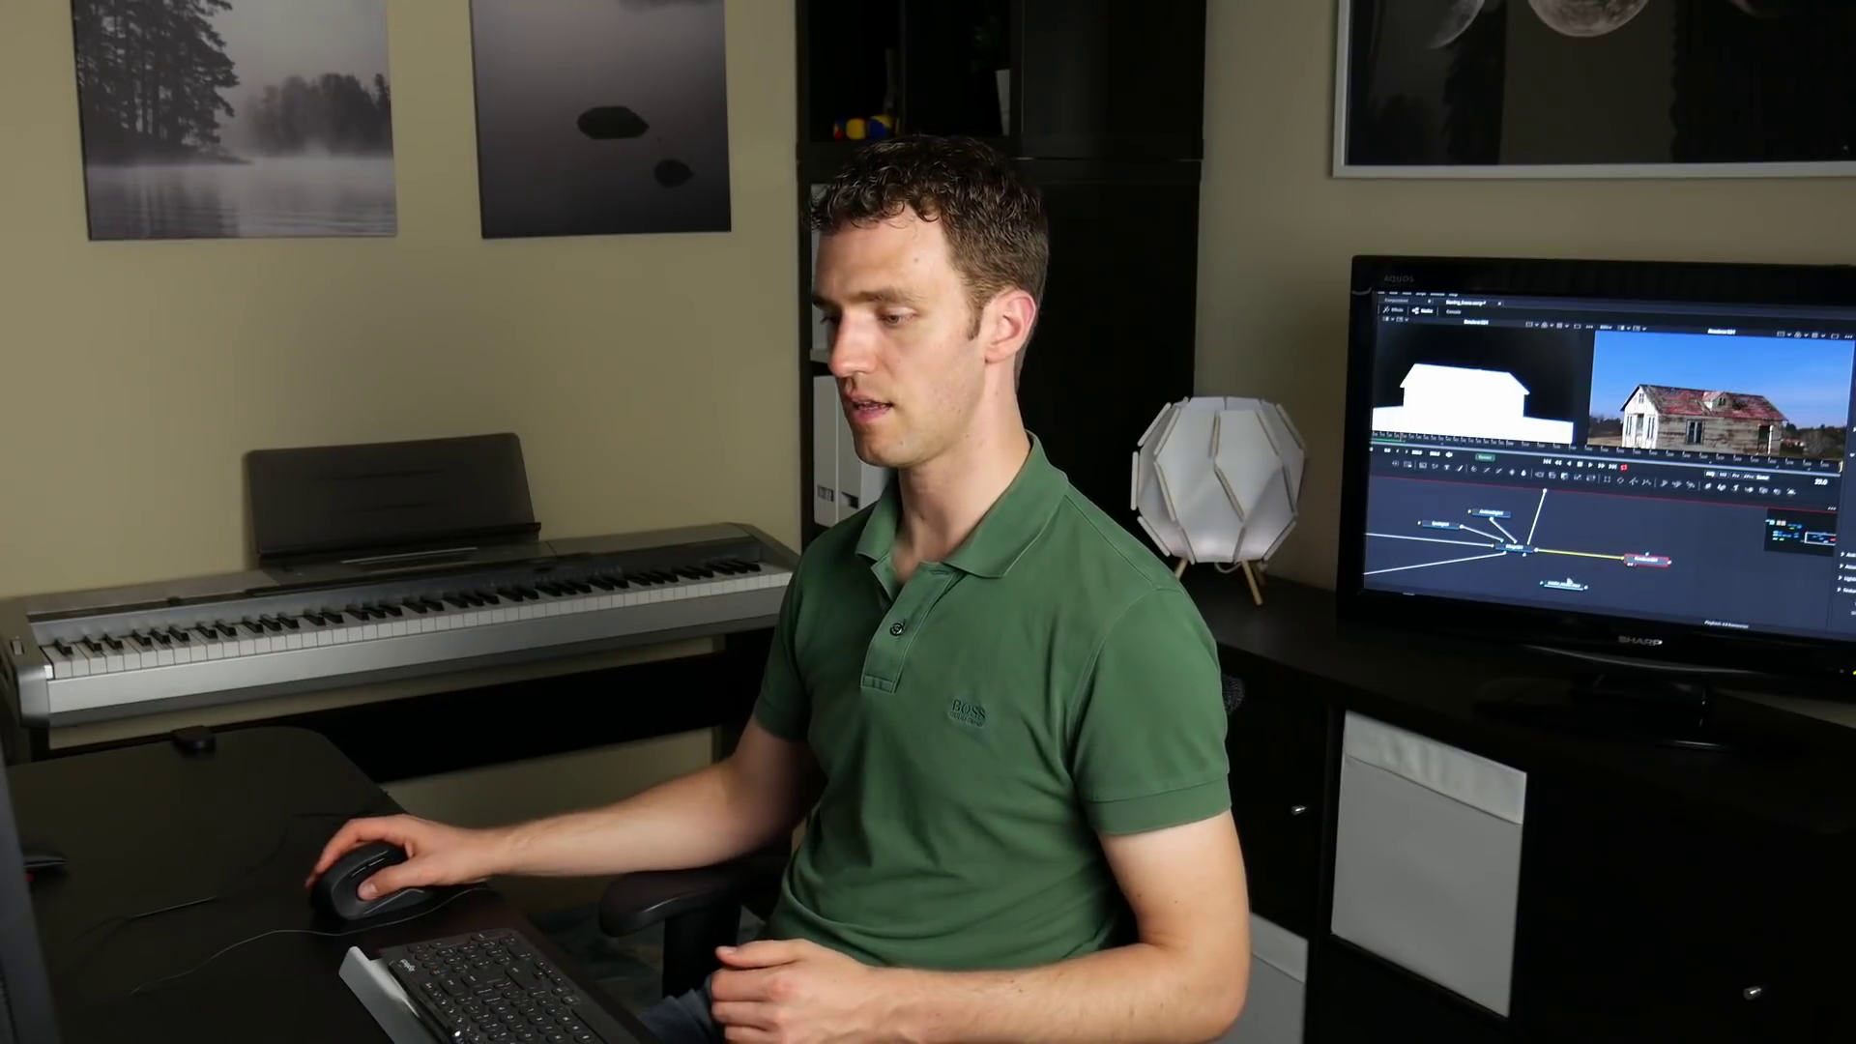
left_click_drag(643, 885, 756, 969)
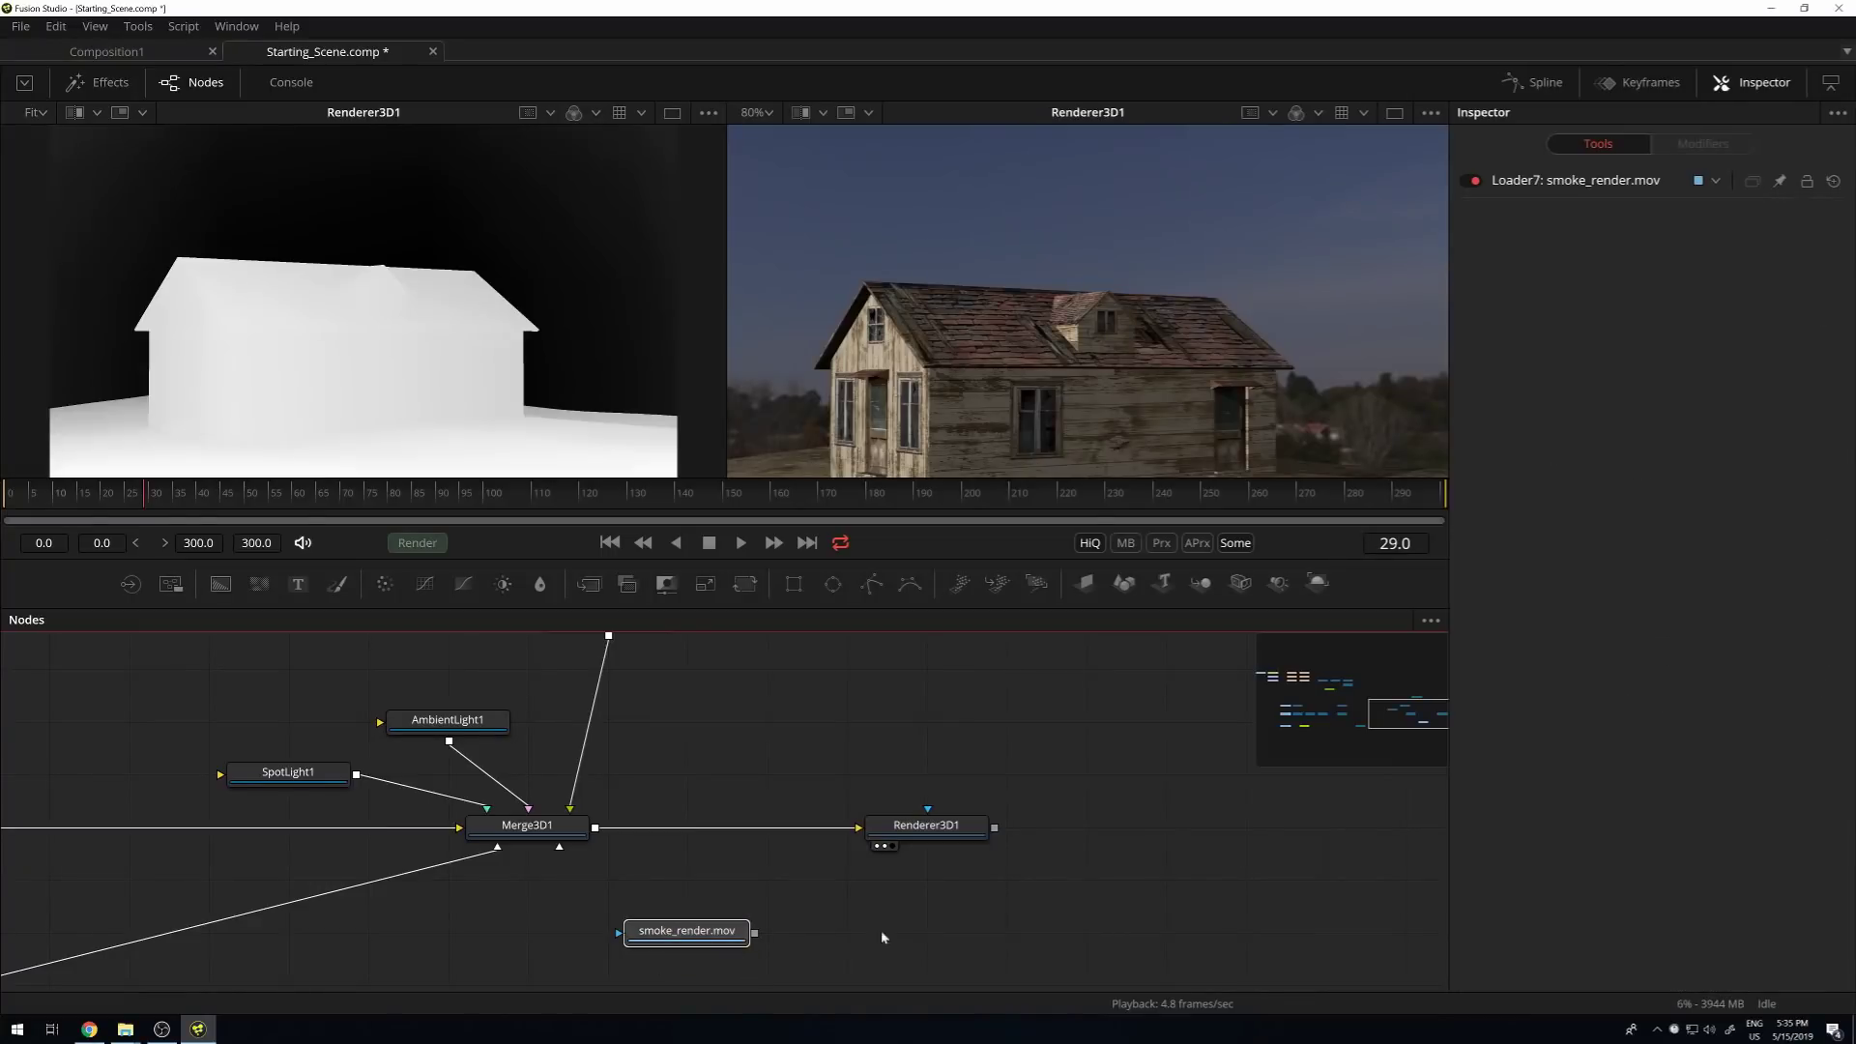
key("Delete")
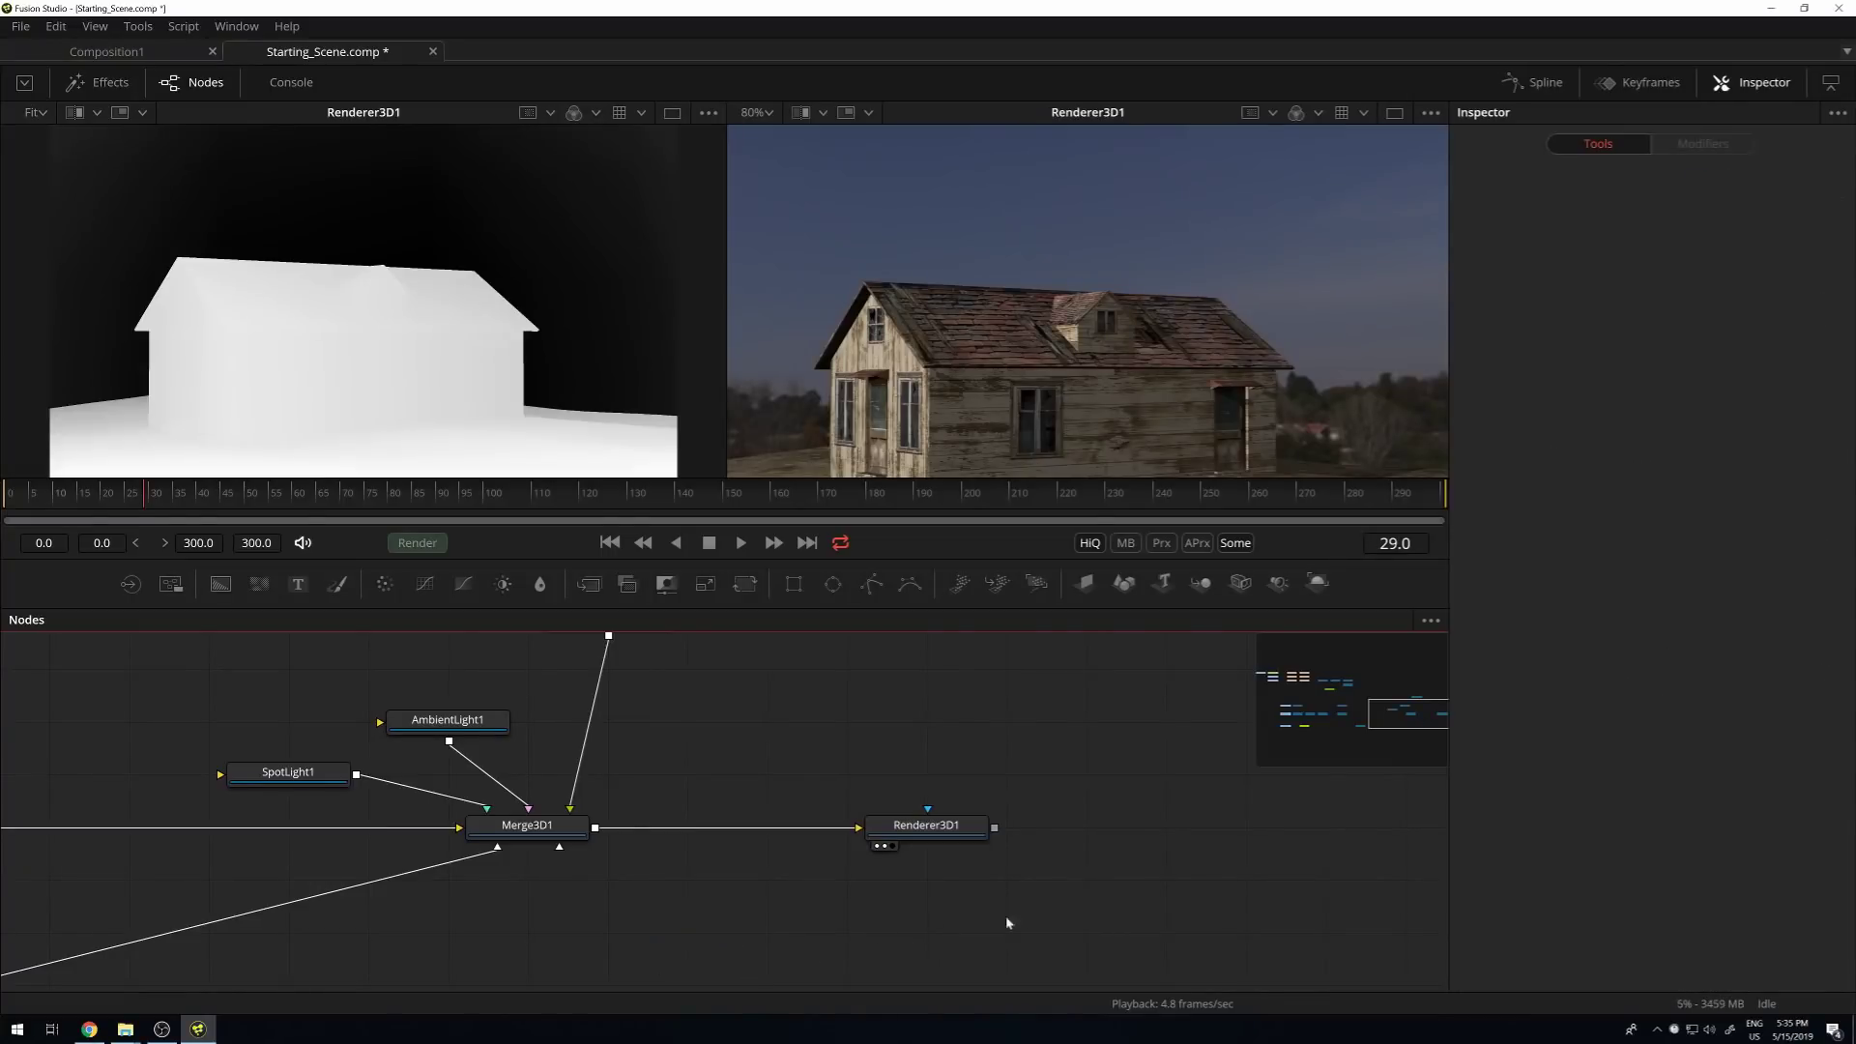
Add a Depth Blur node after Renderer3D1 and display it in the second viewer.
left_click(926, 832)
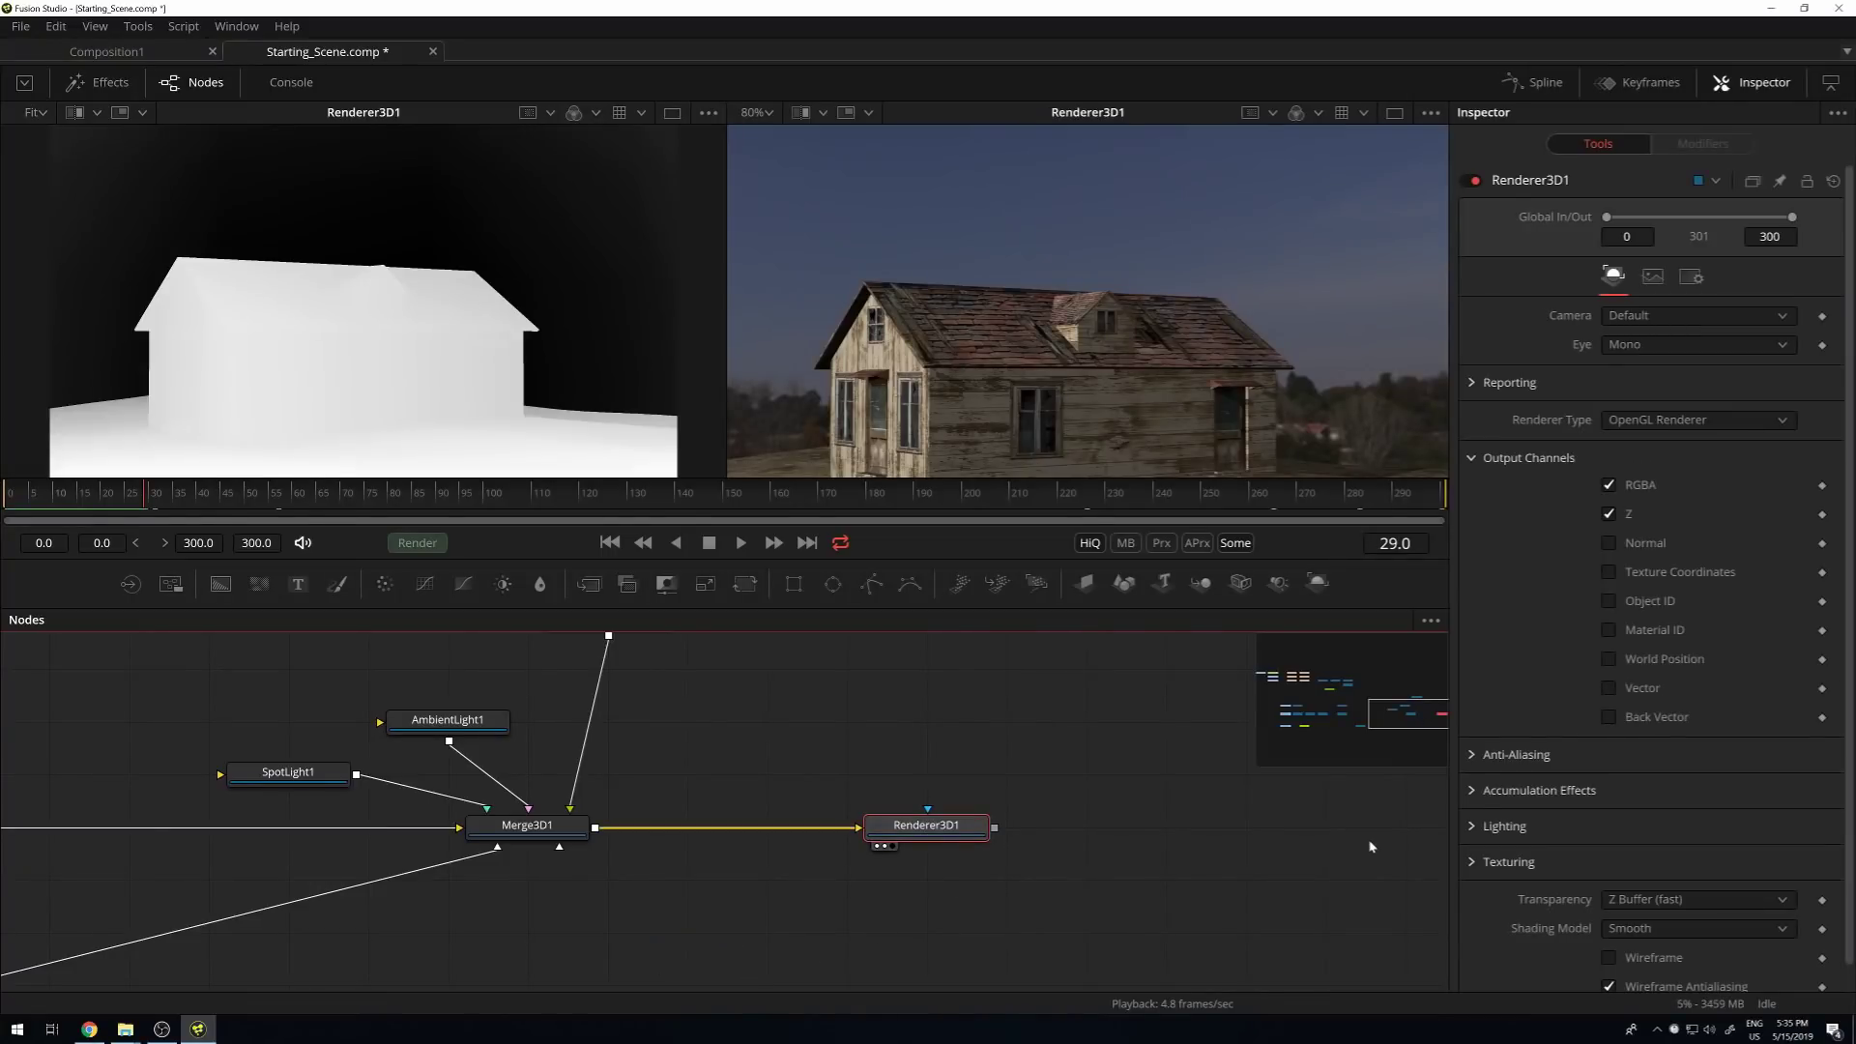
key("shift+space")
type("depth")
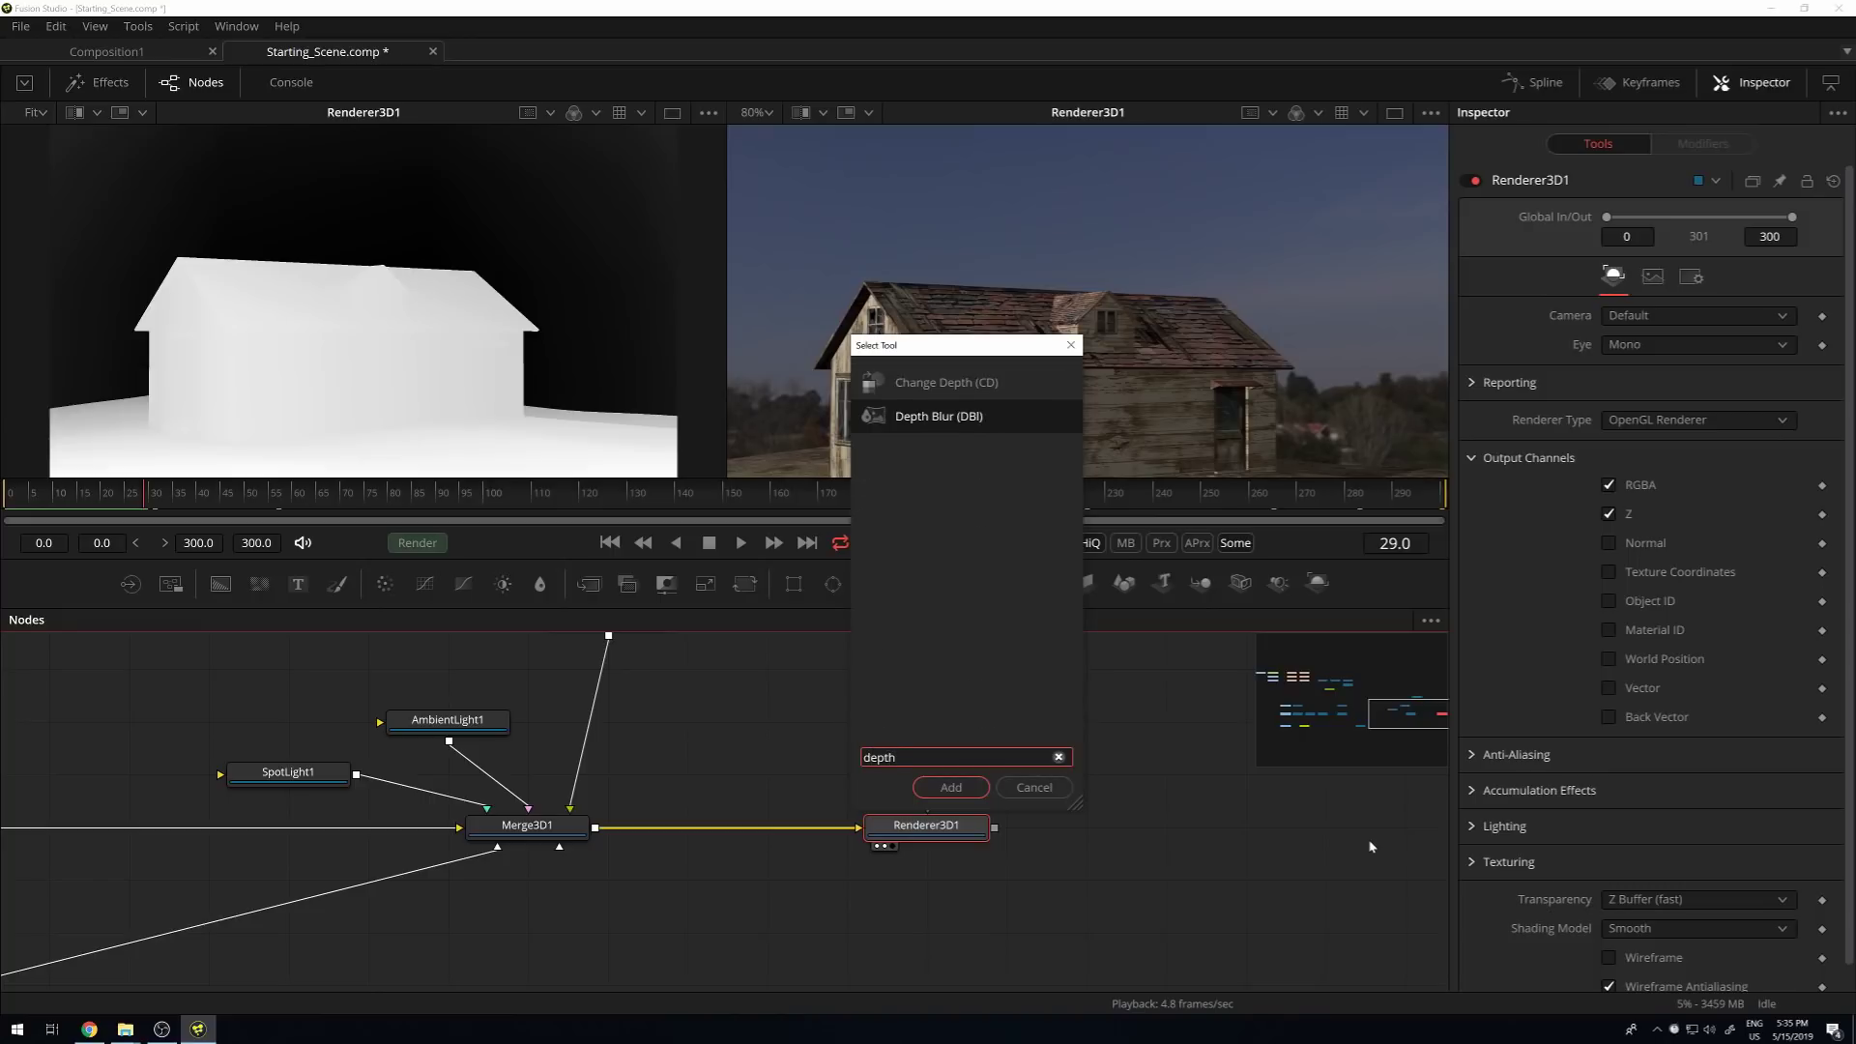
key("Return")
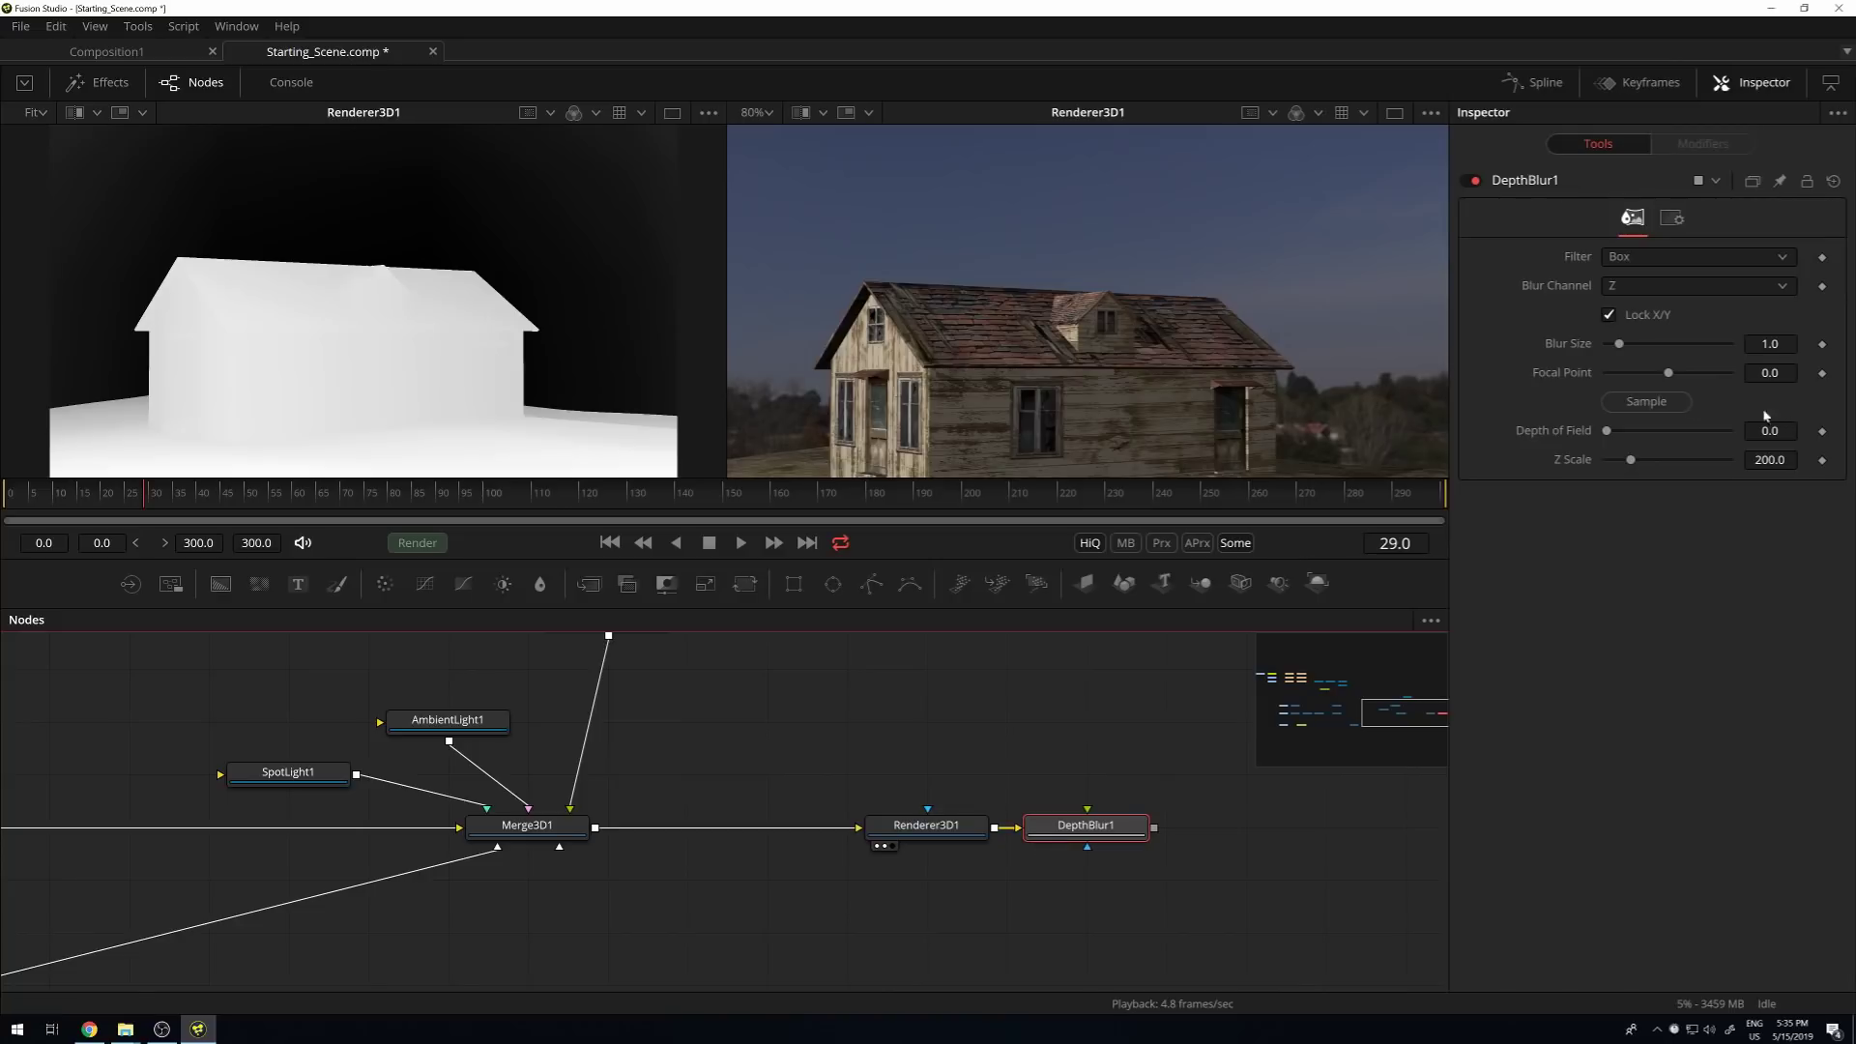
key("2")
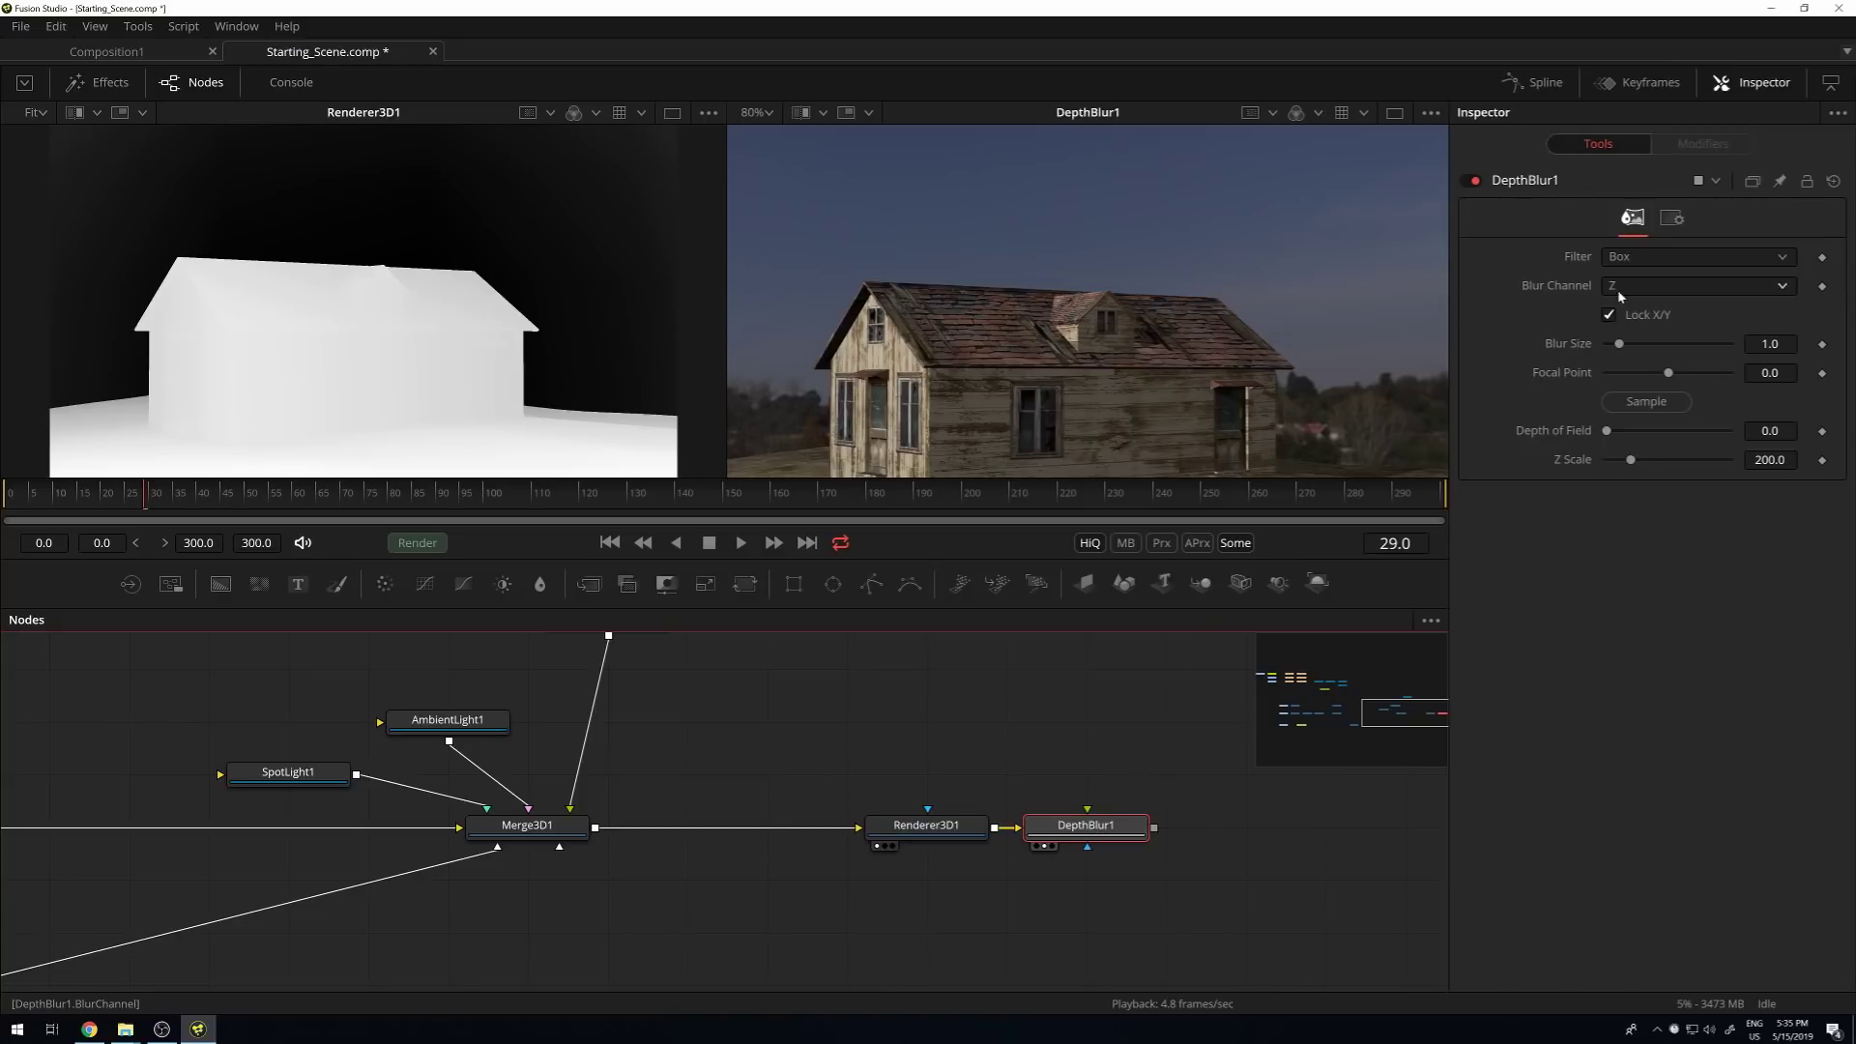
Keep Z as the blur channel of DepthBlur1 and set its Blur Size to 10.0 and Z Scale to 1.0.
left_click(1677, 287)
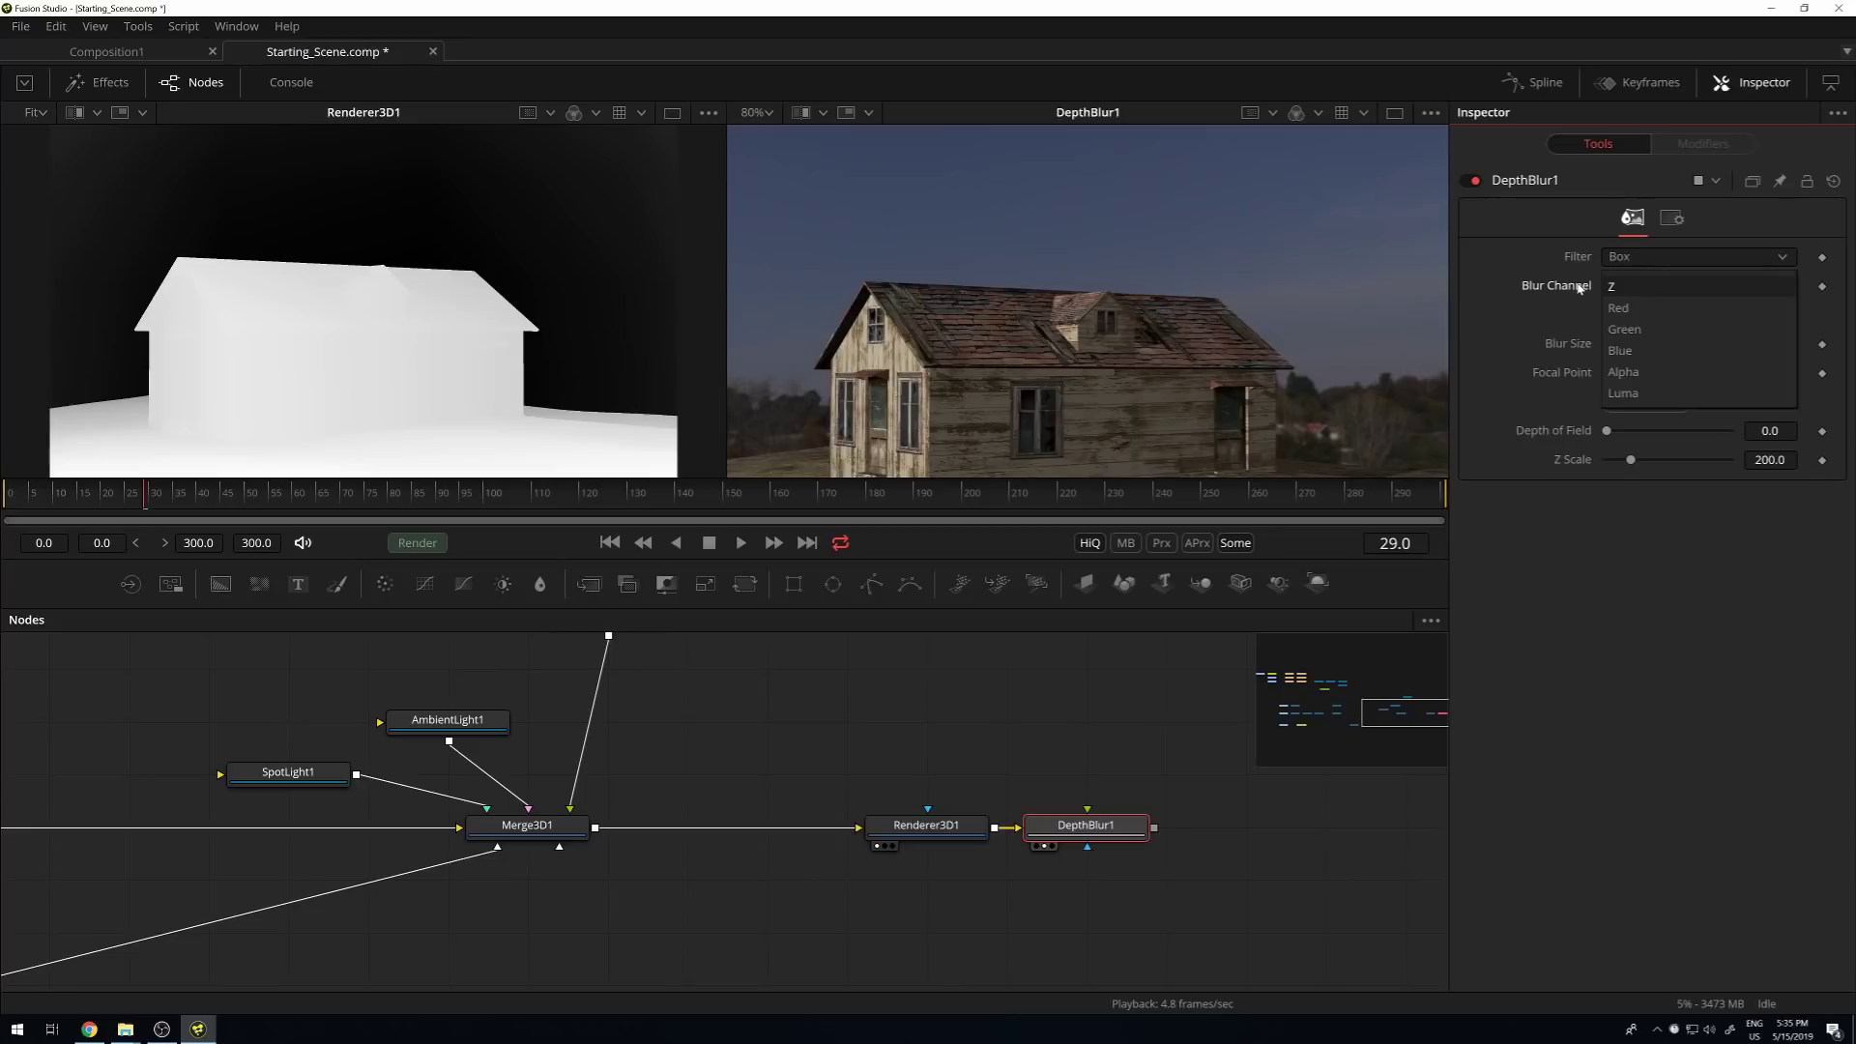
left_click(1649, 287)
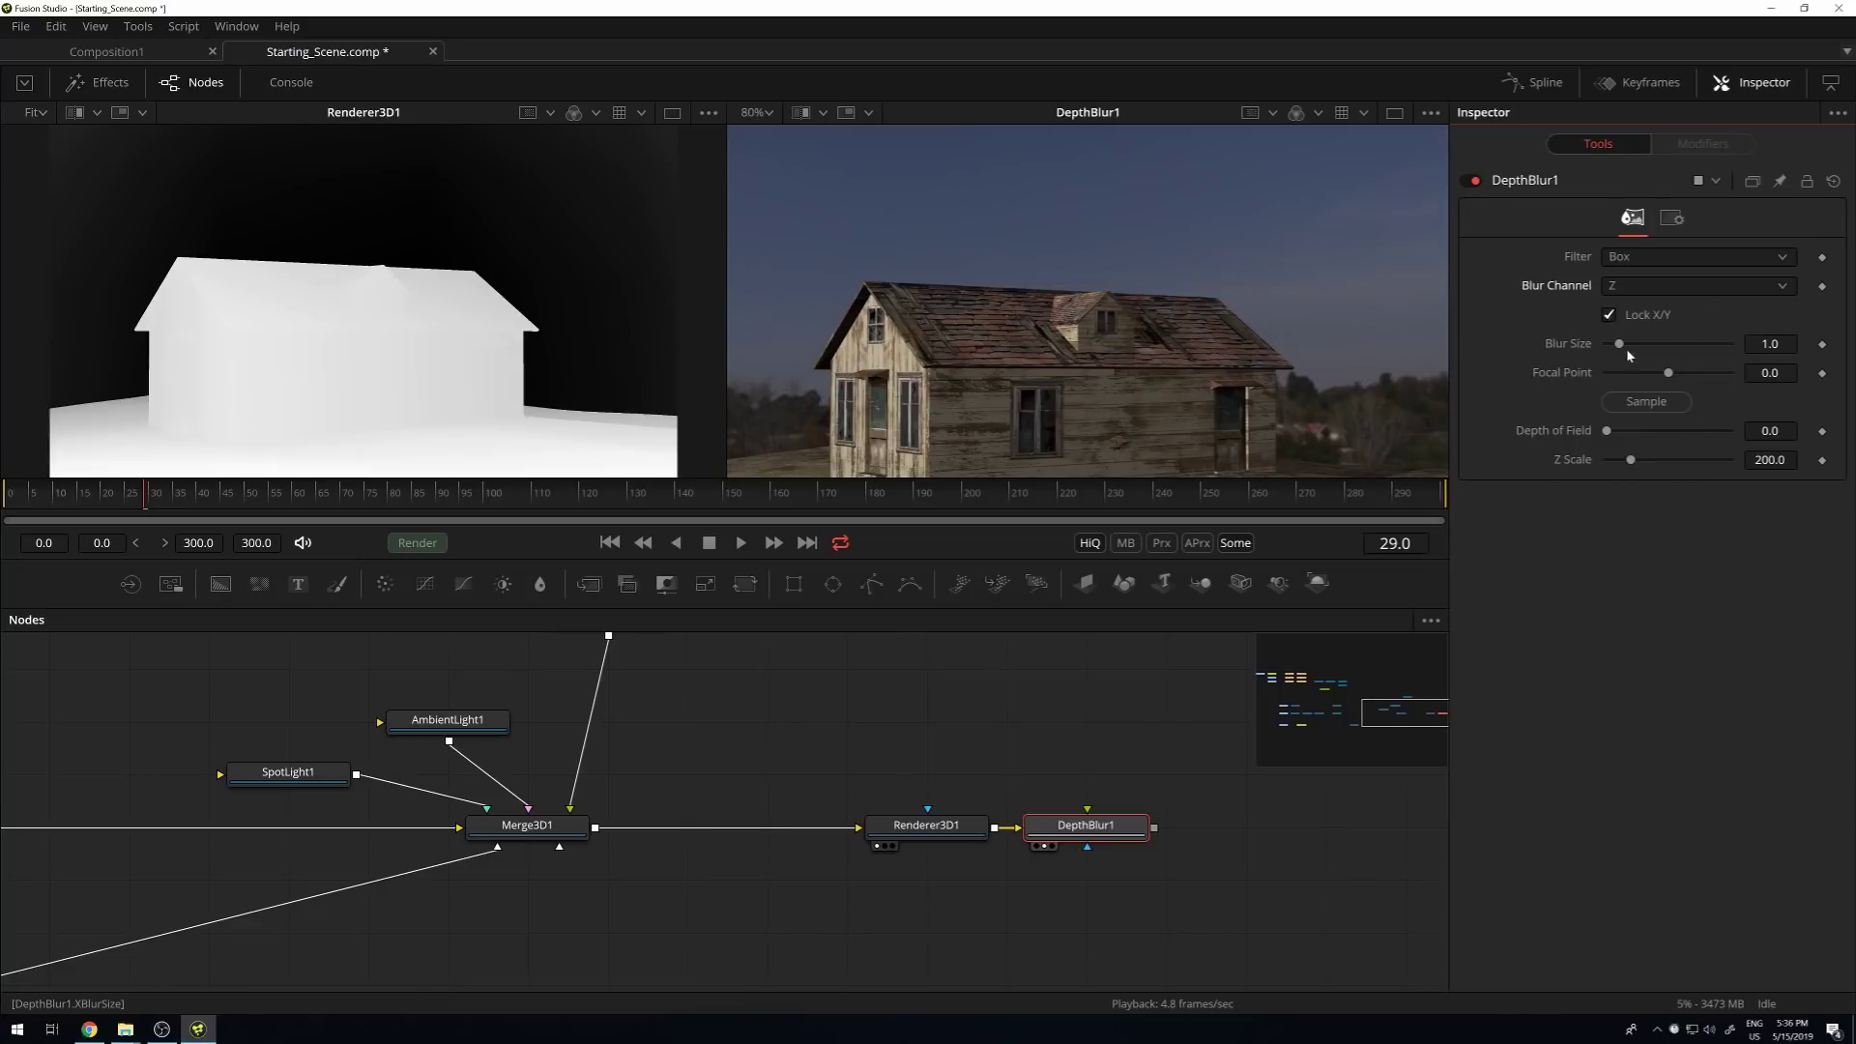
left_click_drag(1620, 345, 1664, 345)
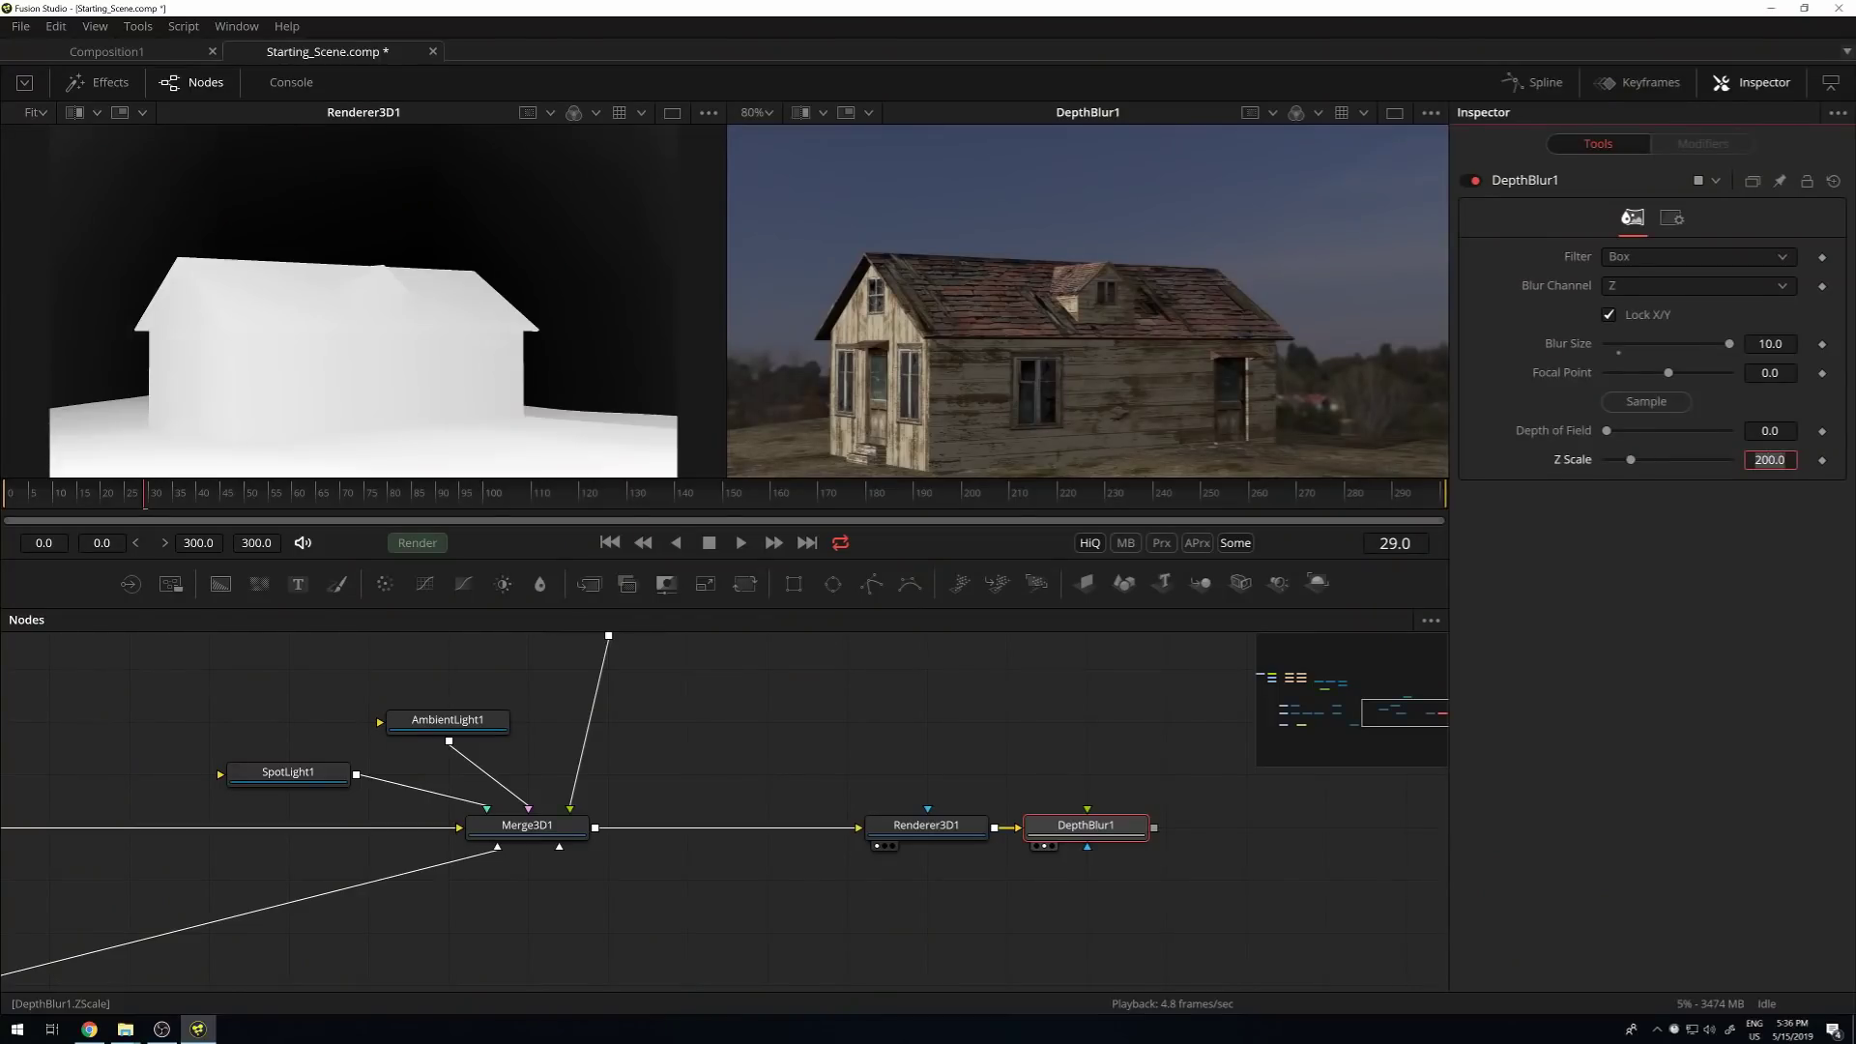
type("10.0")
key("Tab")
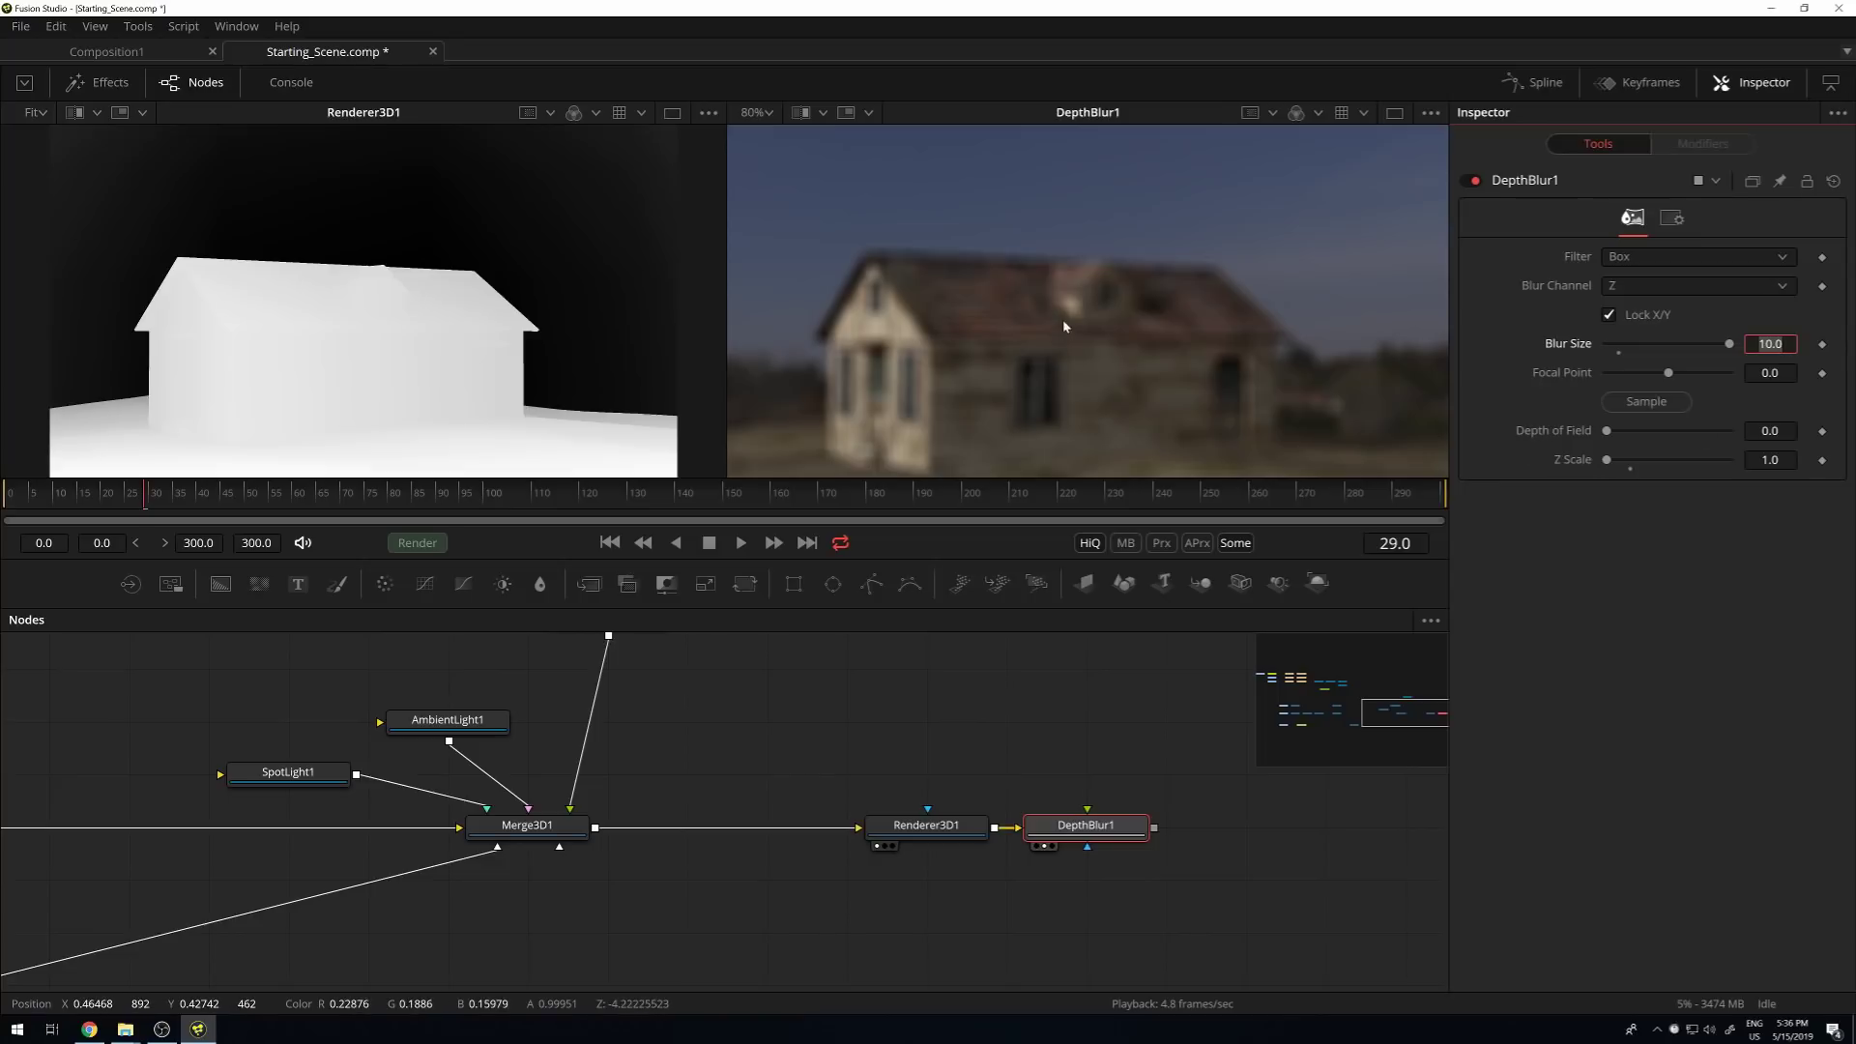
Sample the Focal Point of DepthBlur1 from the front corner of the house.
left_click(1650, 405)
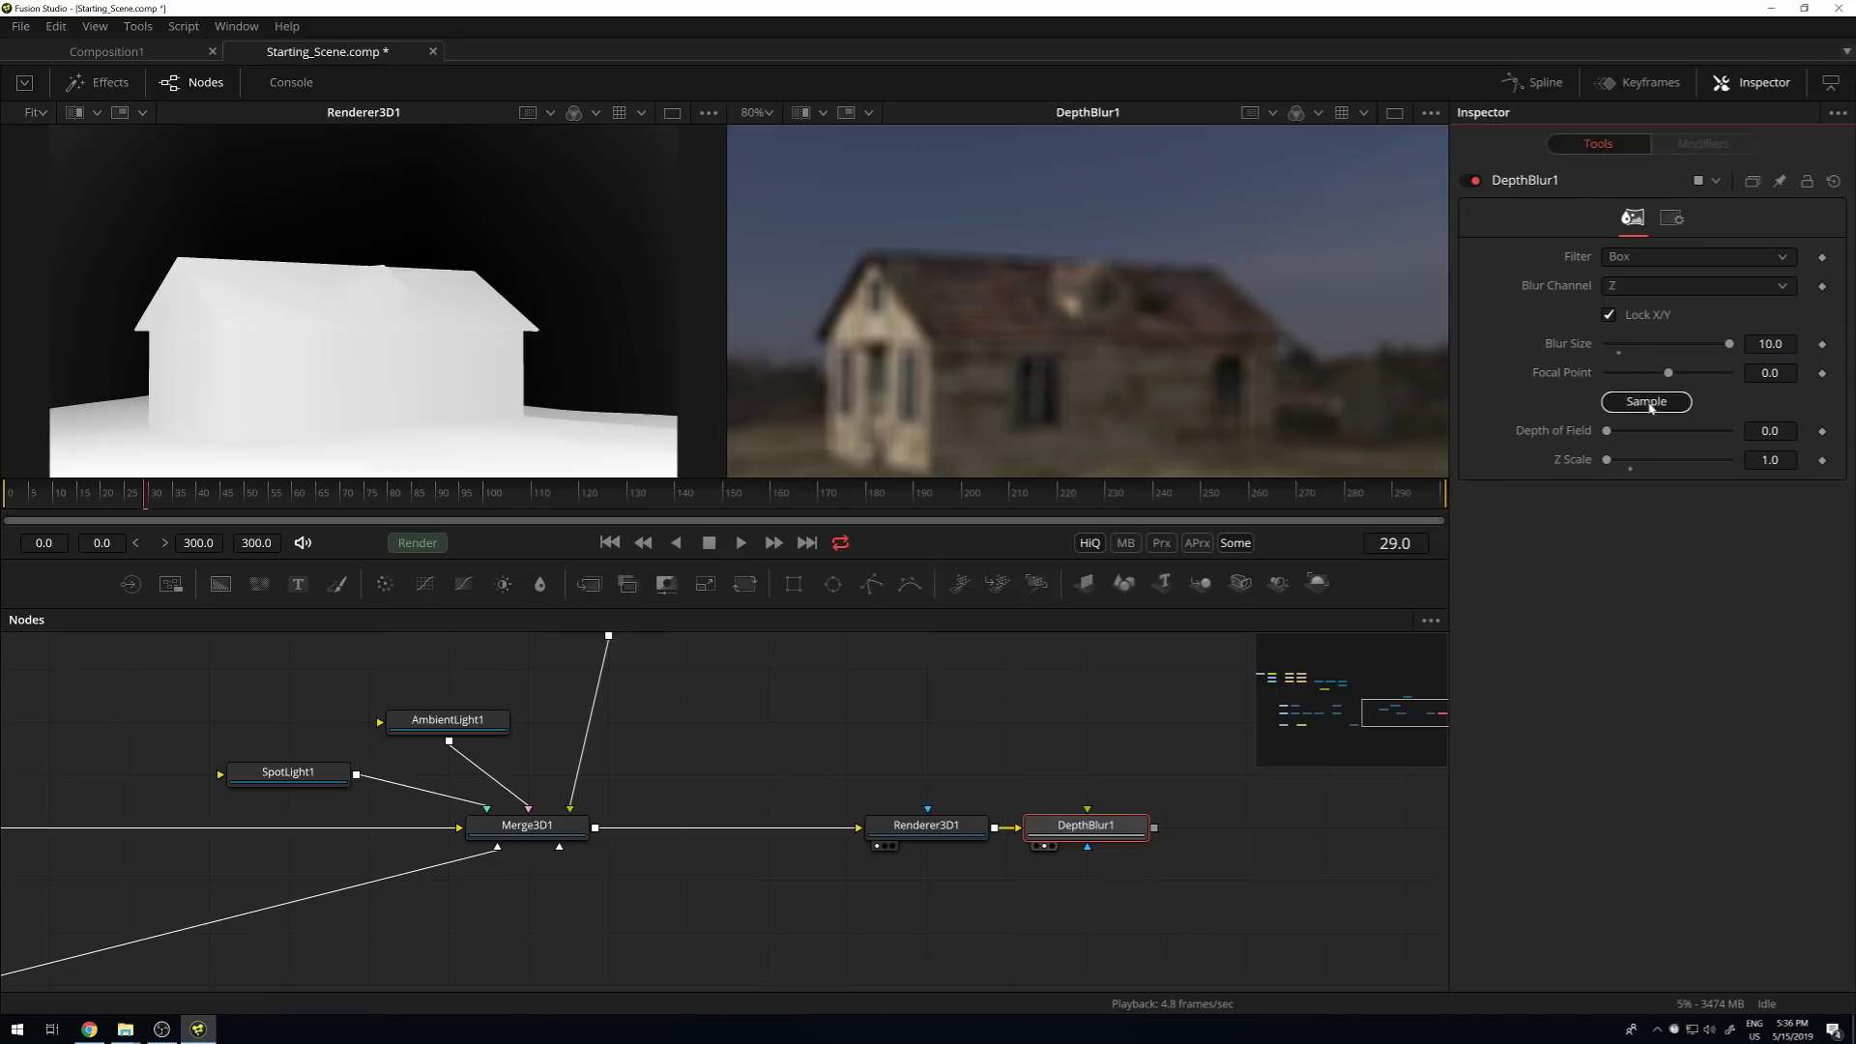
left_click_drag(1602, 400, 933, 329)
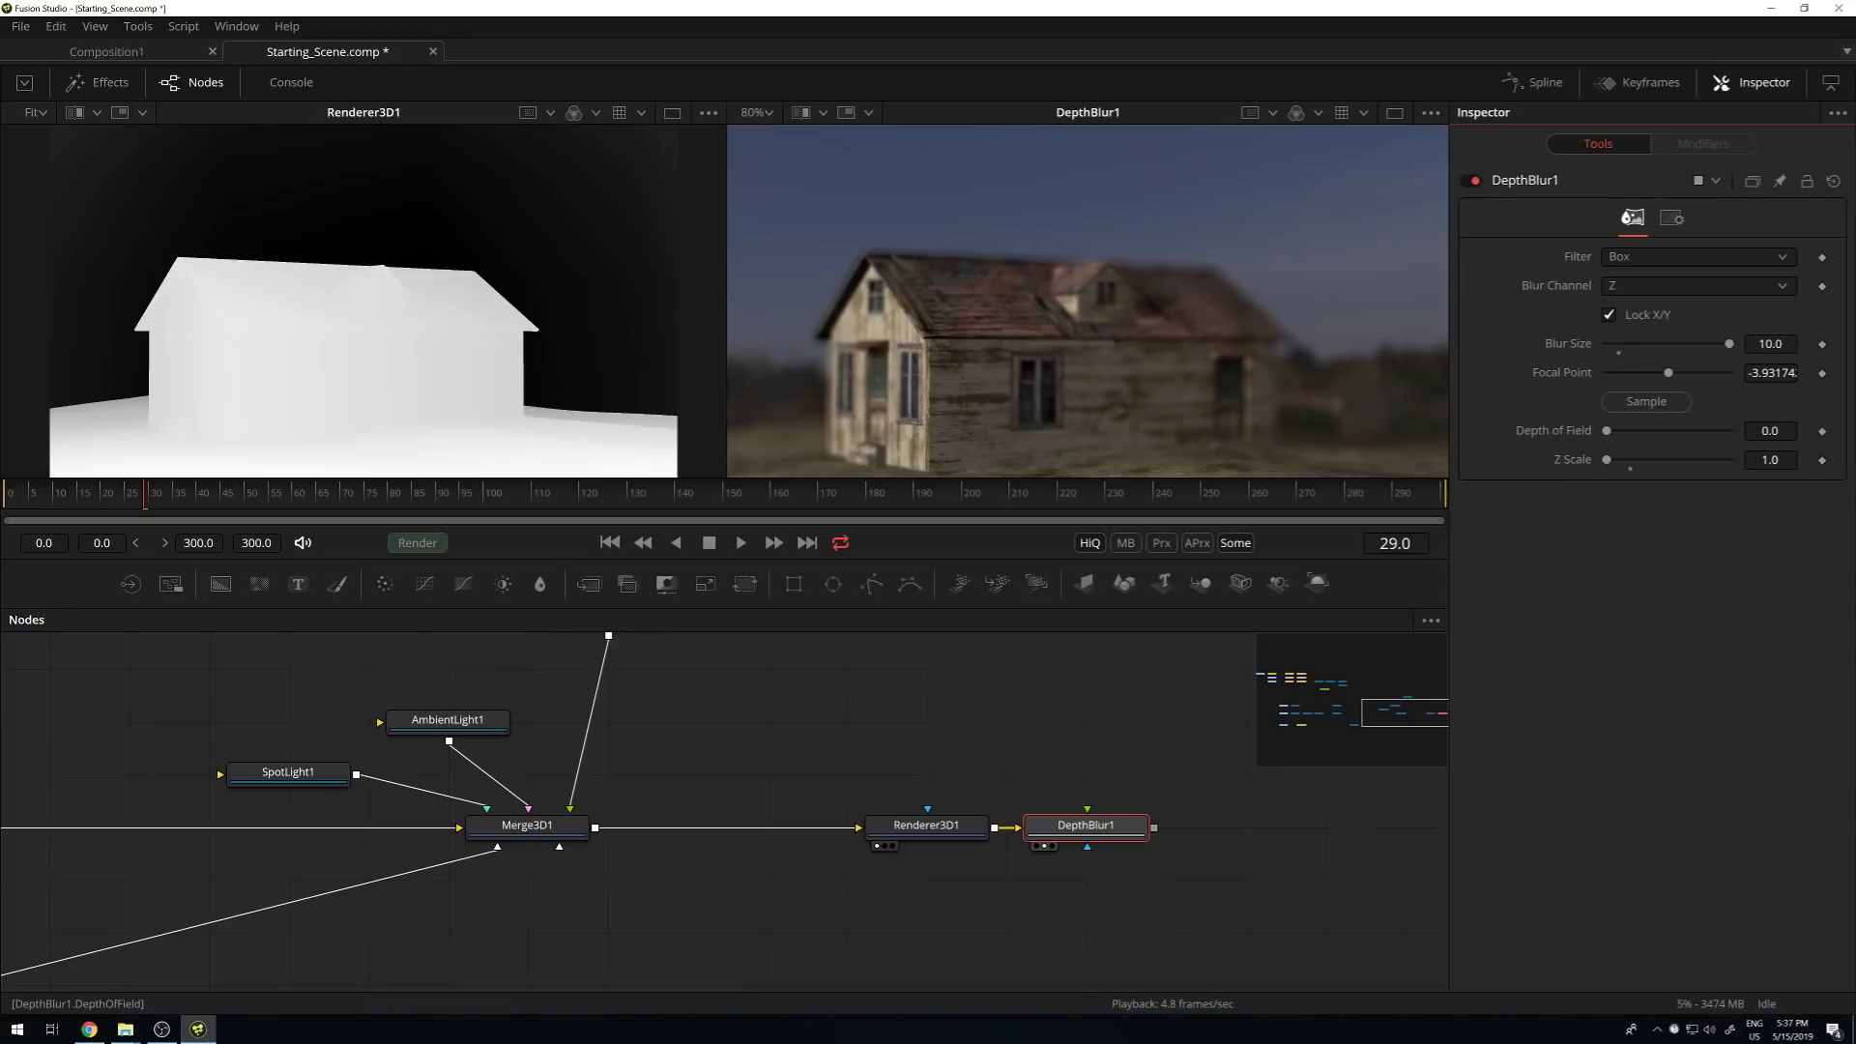
Try Depth of Field values of 1.1 and 14.1 on DepthBlur1 and return it to 0.0.
left_click_drag(1770, 431, 1776, 431)
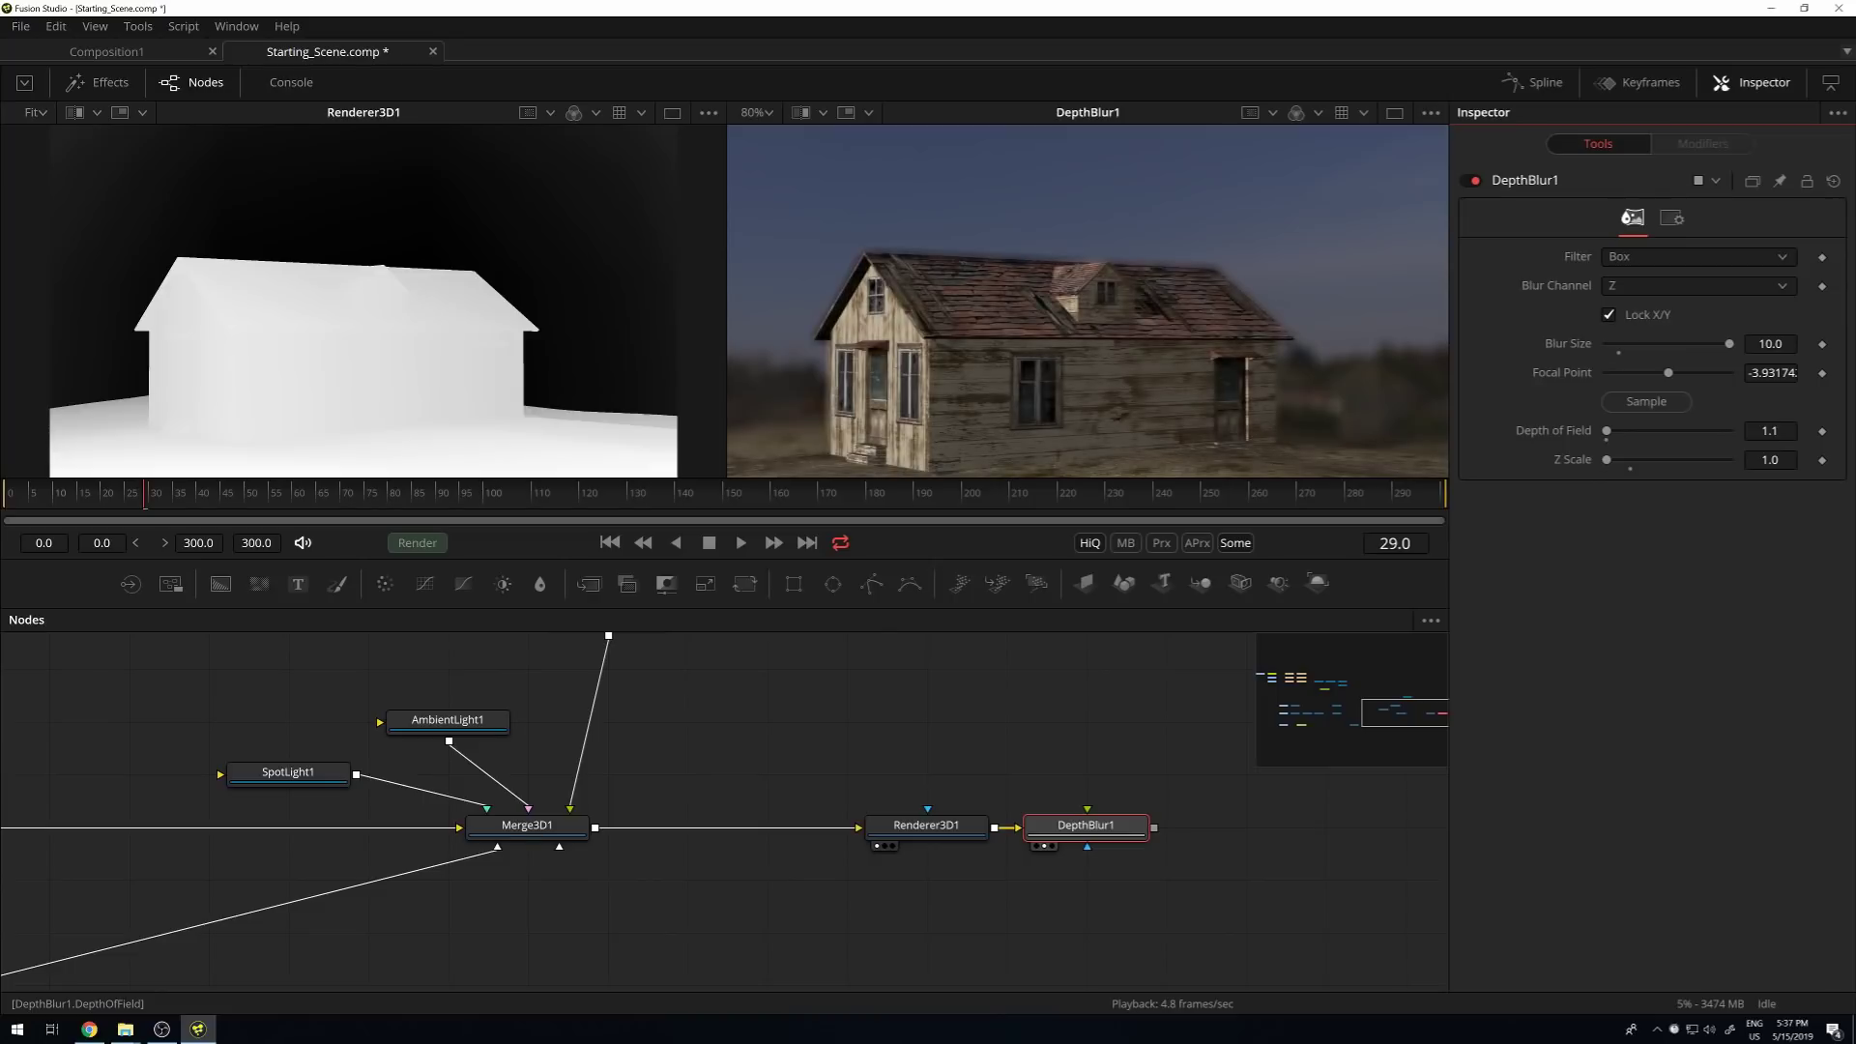
mouse_move(1795, 431)
left_mouse_down()
mouse_move(1770, 432)
mouse_move(1791, 431)
left_mouse_up()
left_click_drag(1770, 432, 1794, 432)
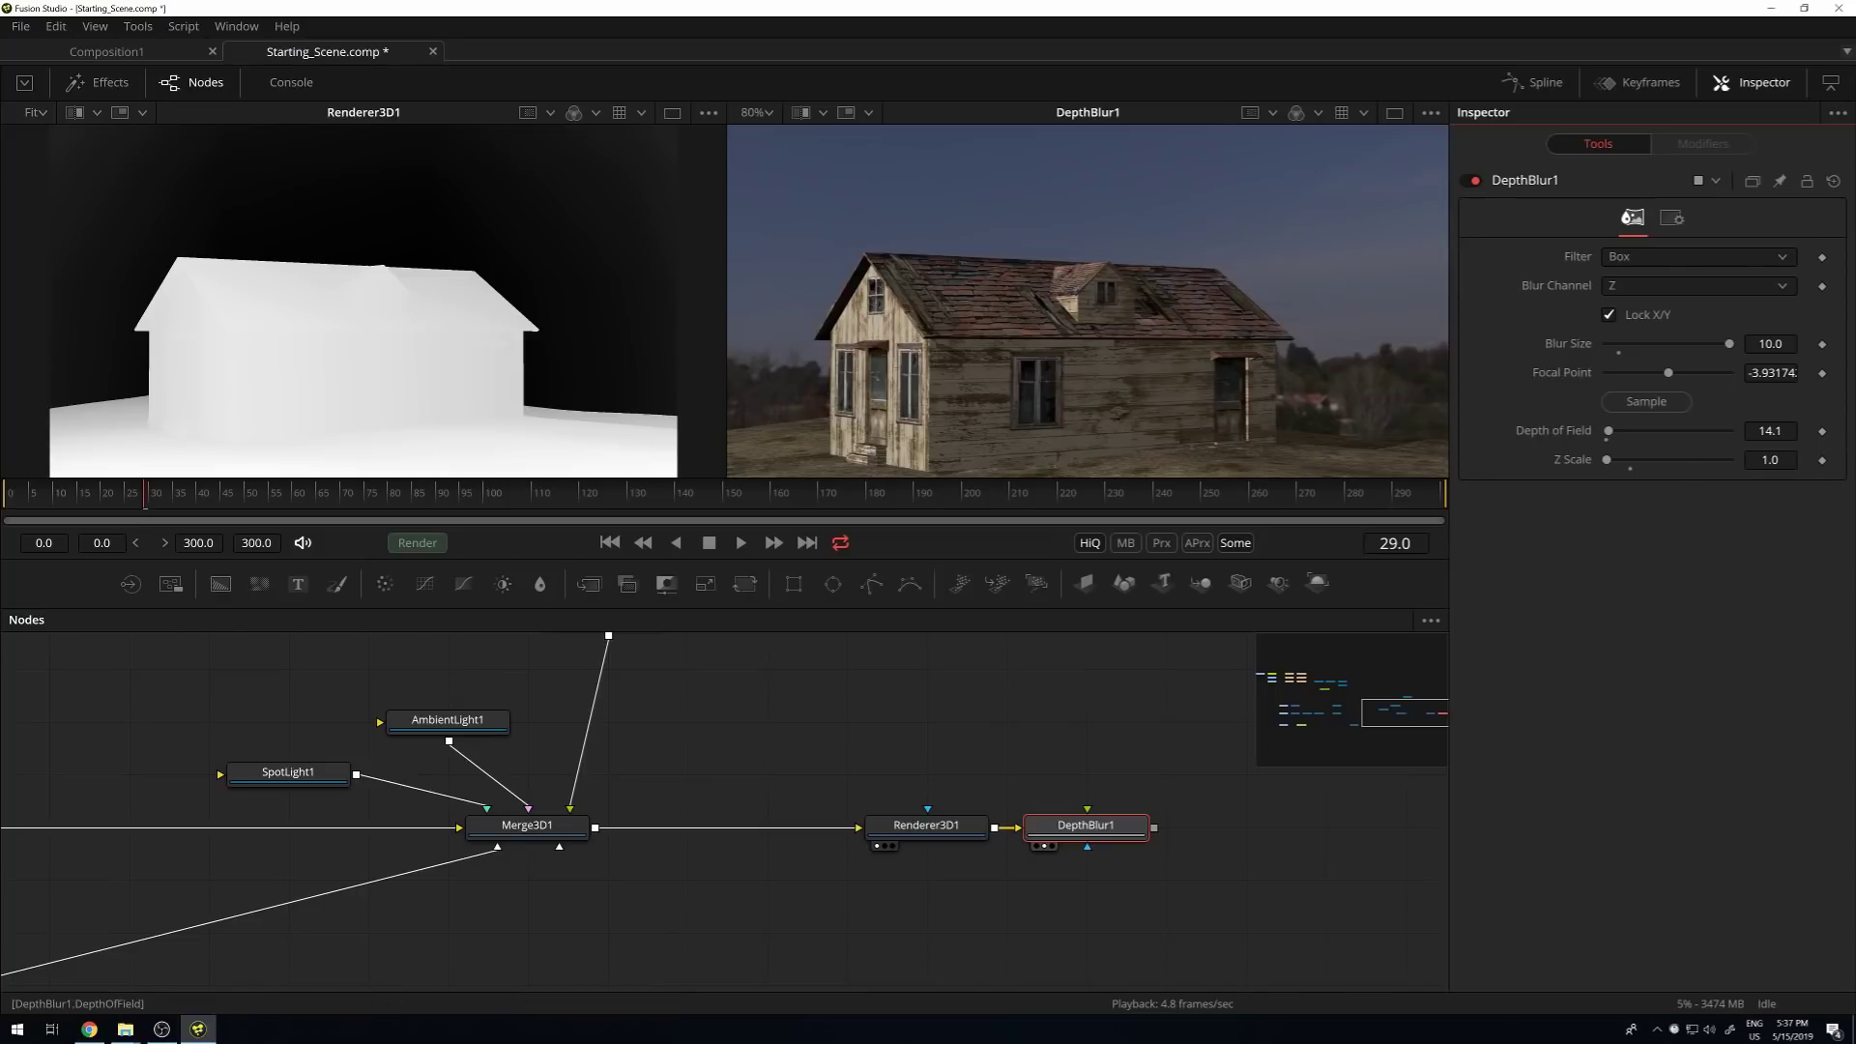
left_click_drag(1770, 431, 1758, 431)
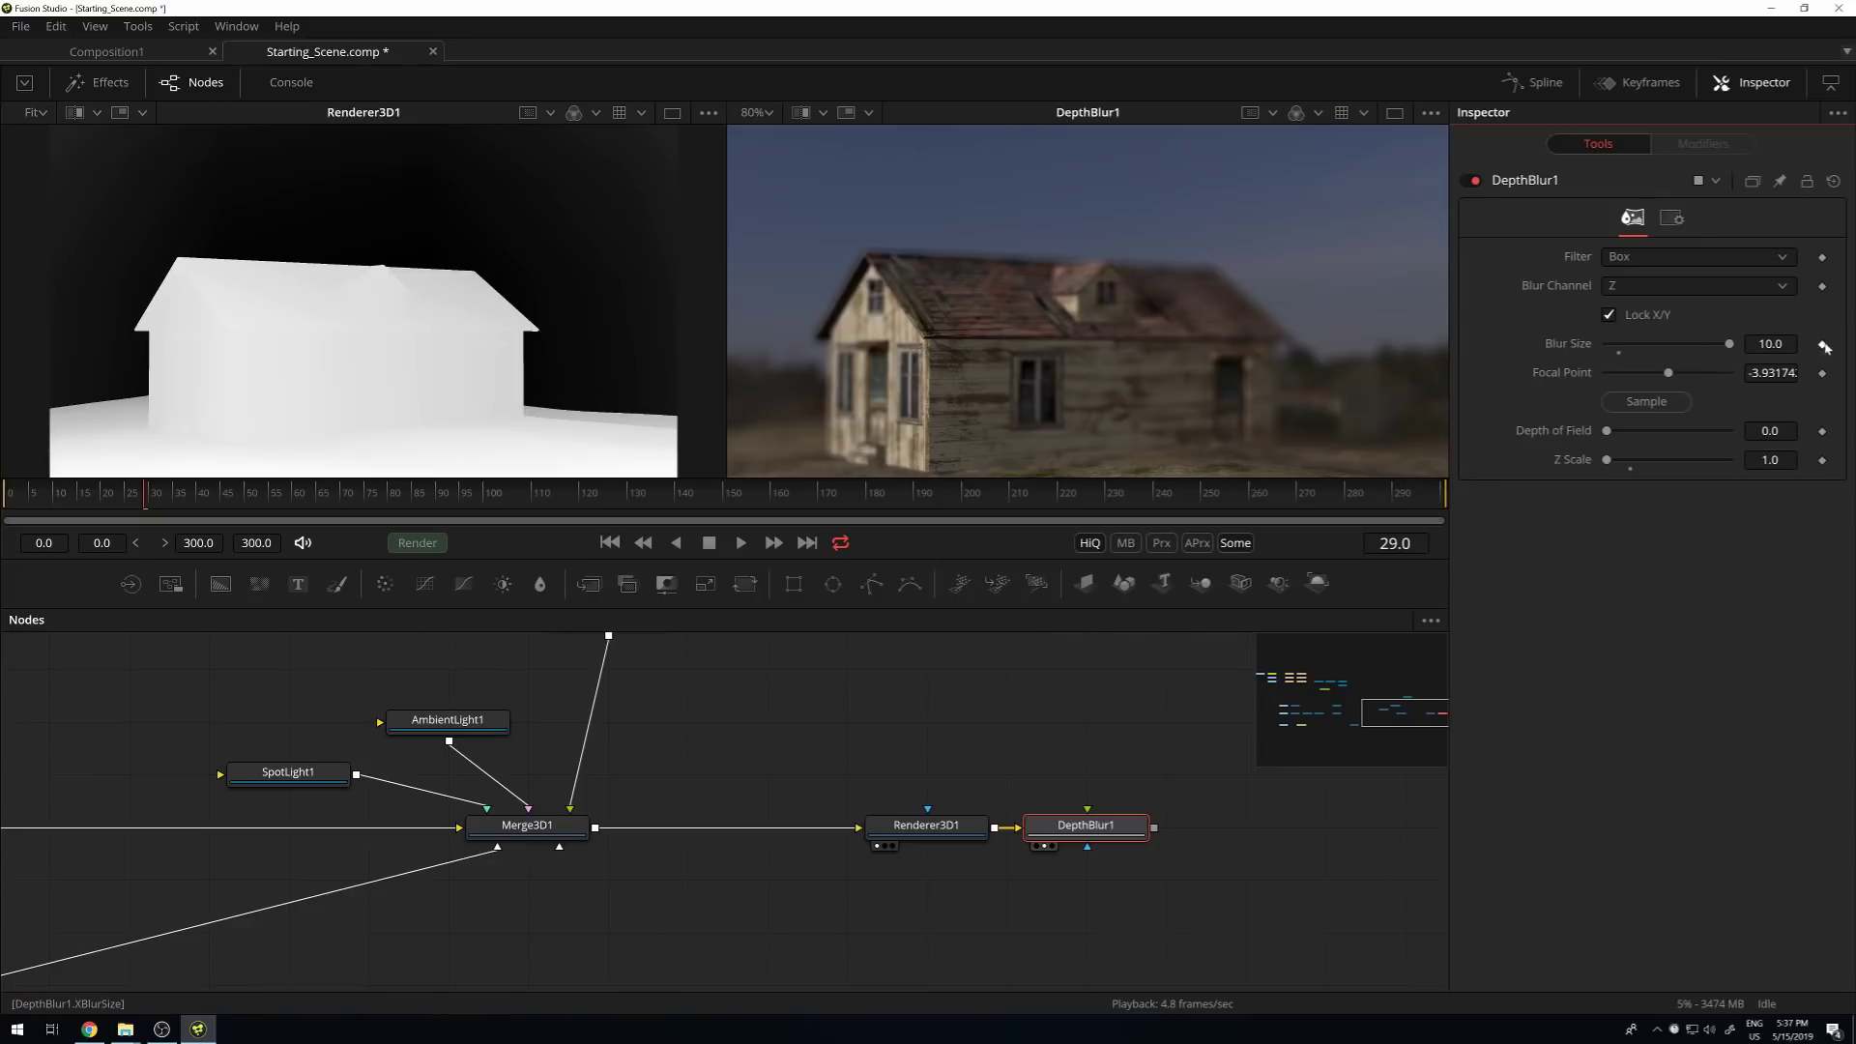
Reduce the Blur Size of DepthBlur1 to about 3.278 and inspect the blur on the house and background.
left_click_drag(1731, 344, 1620, 345)
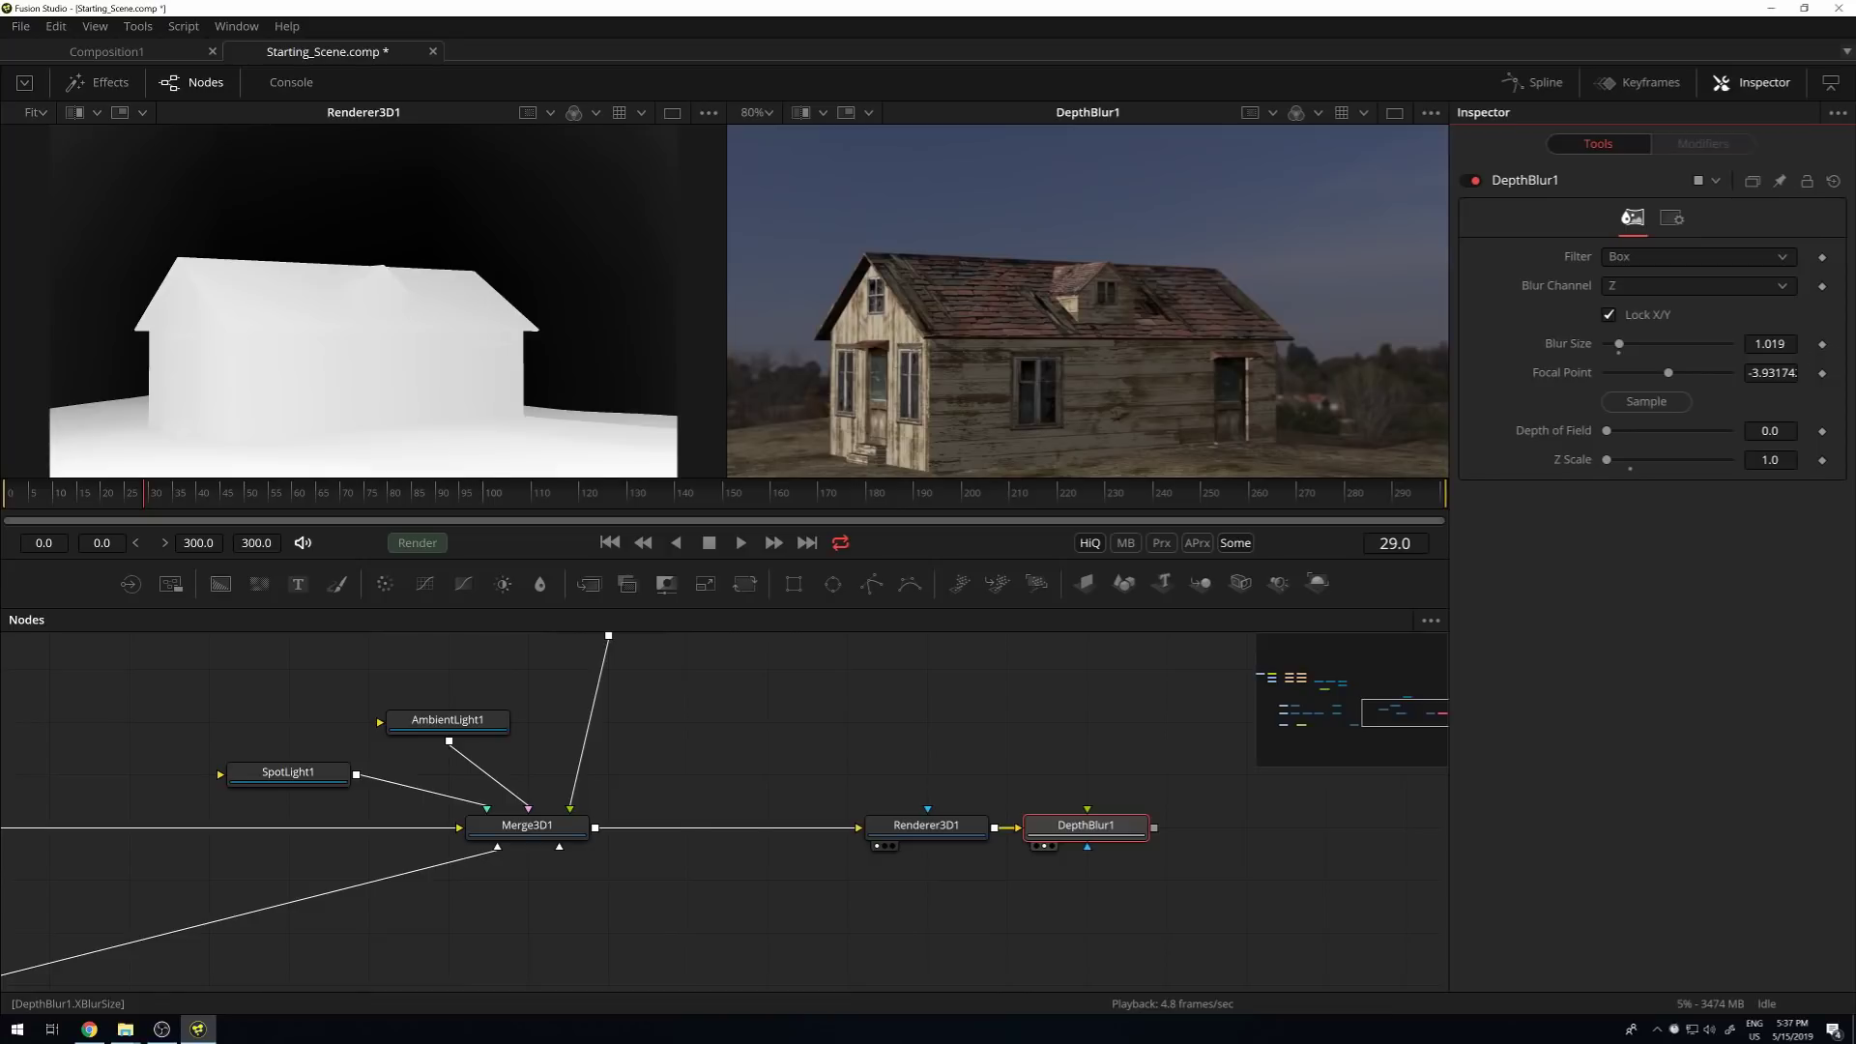
left_click_drag(1619, 344, 1646, 344)
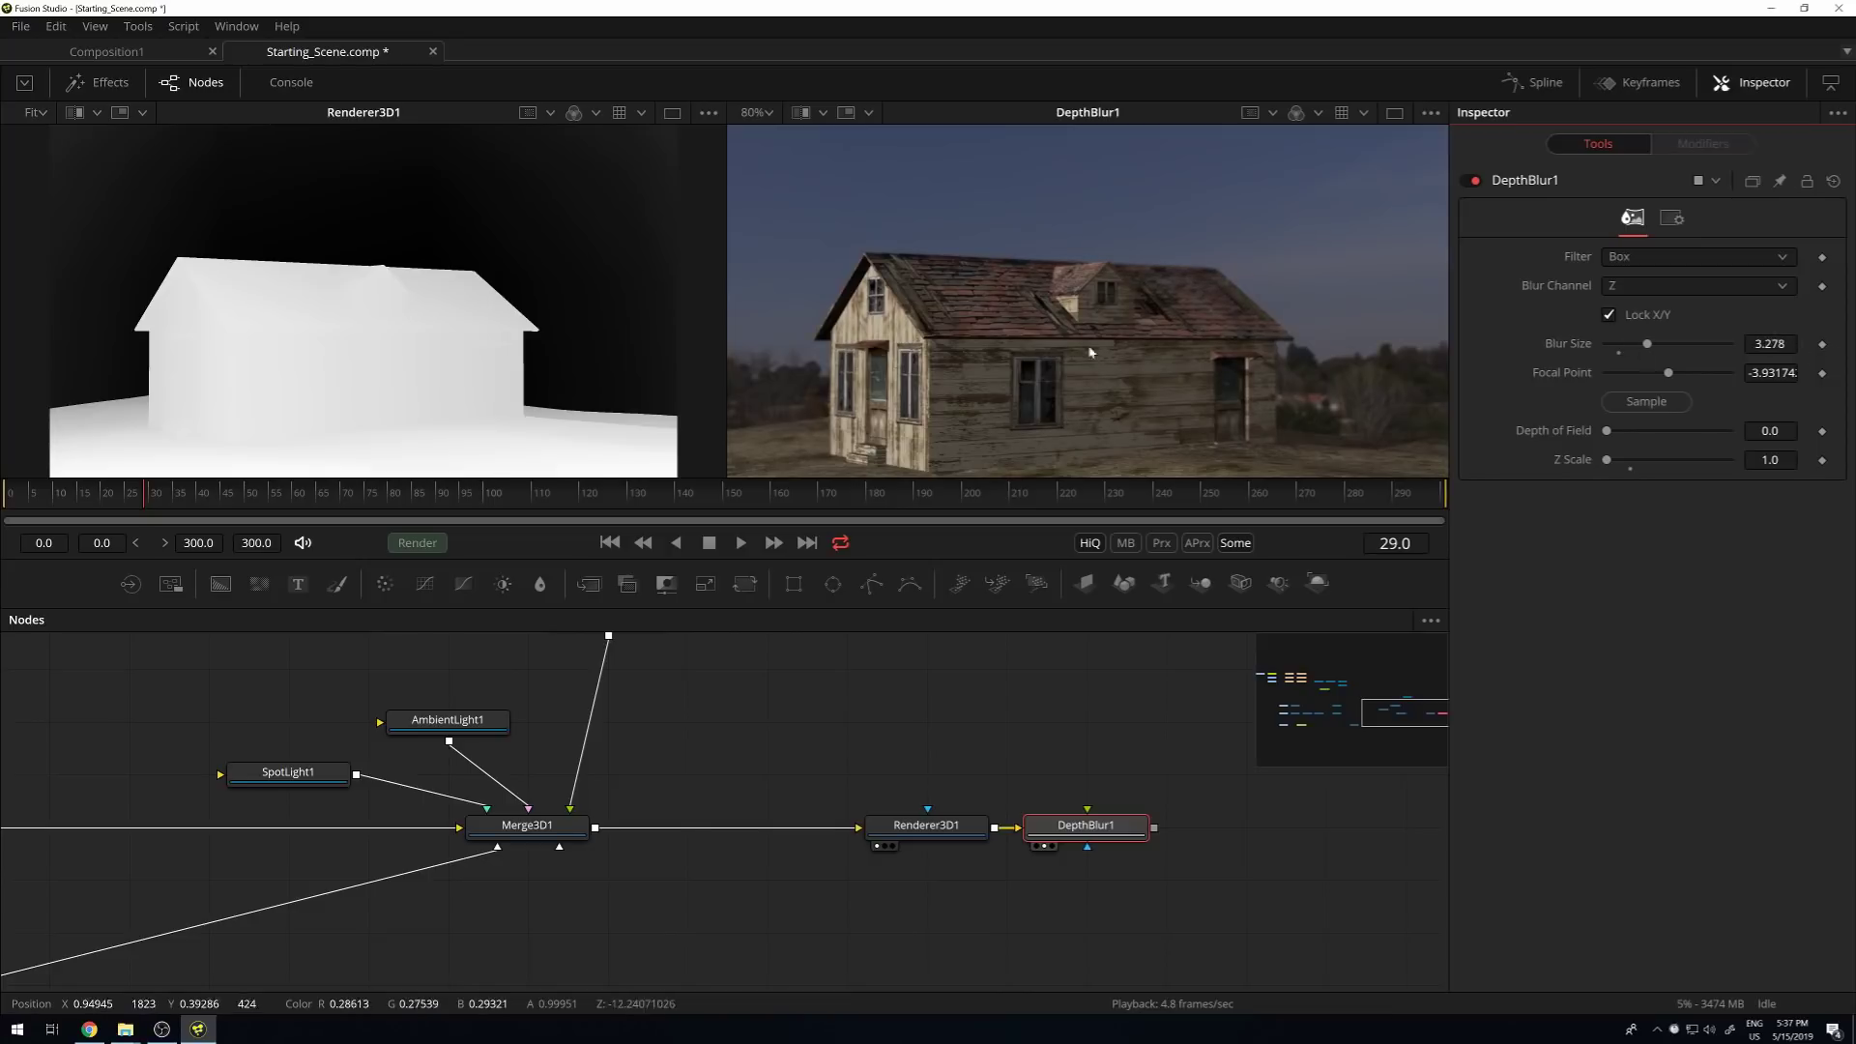
scroll(1006, 335, "up", 2)
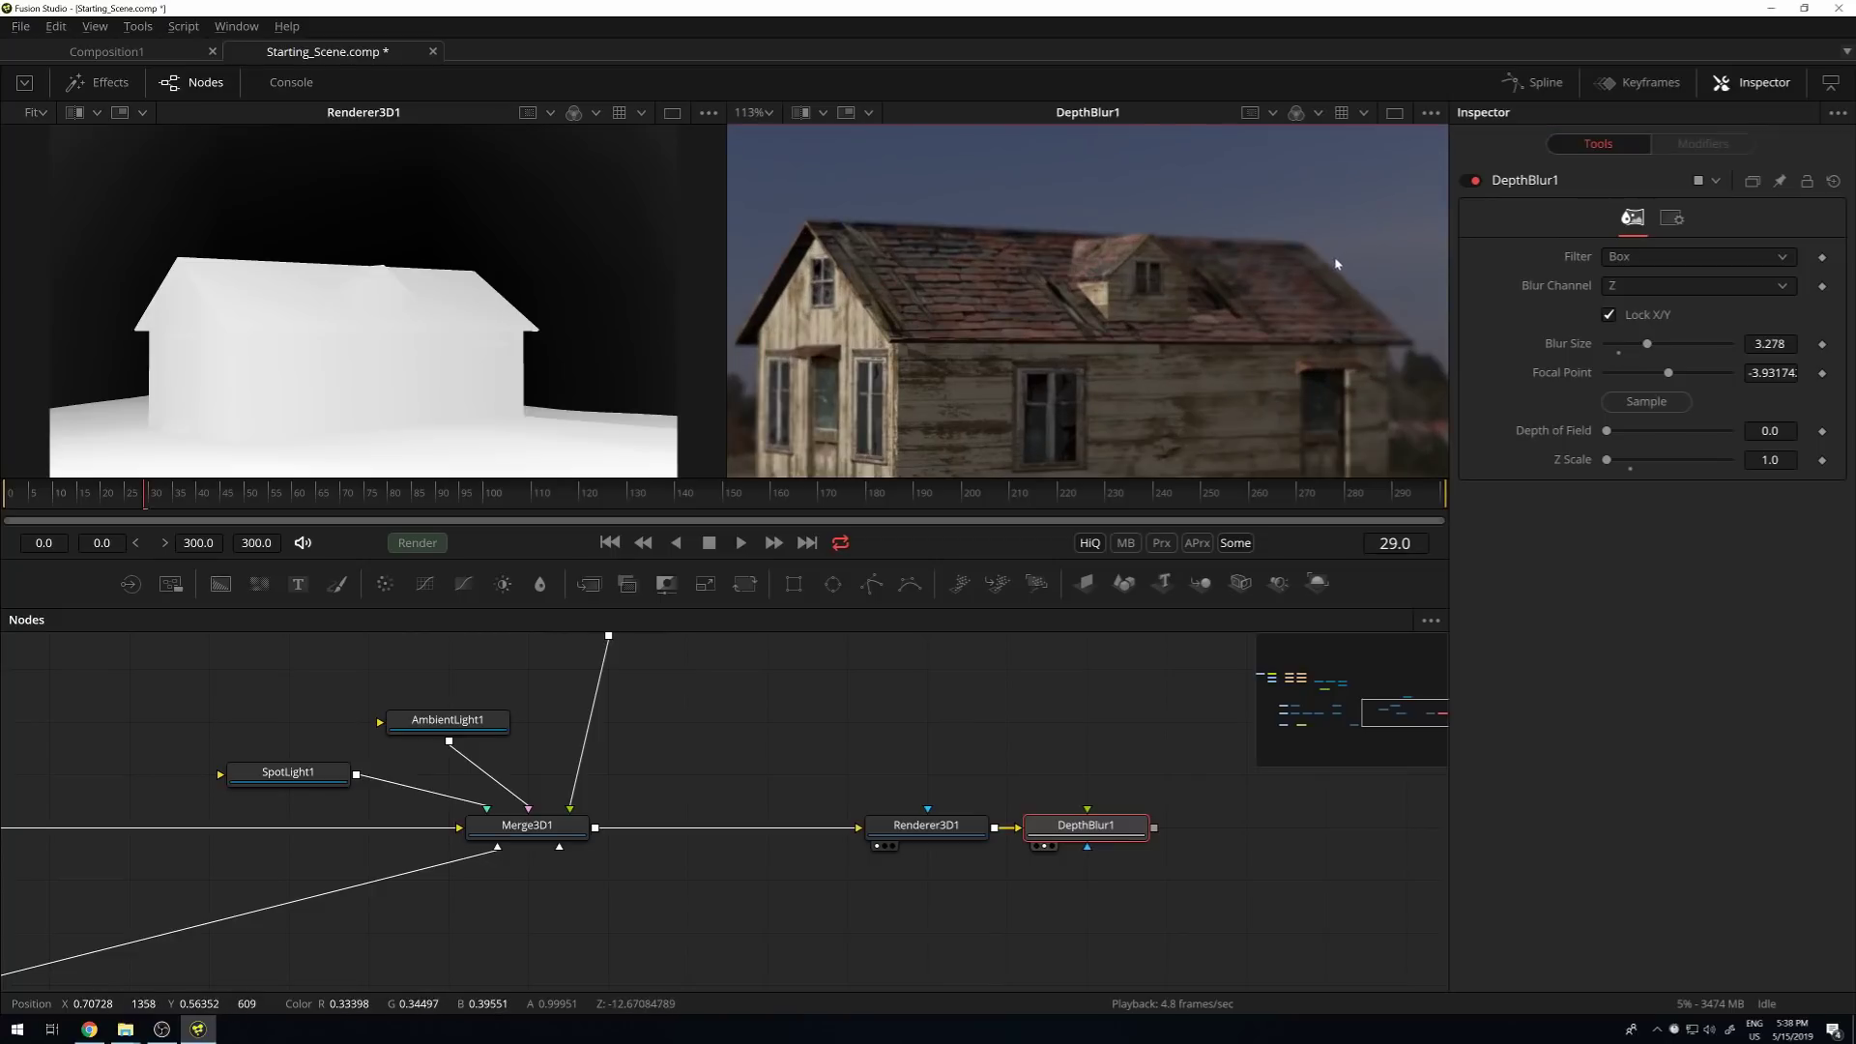
left_click_drag(787, 344, 1131, 207)
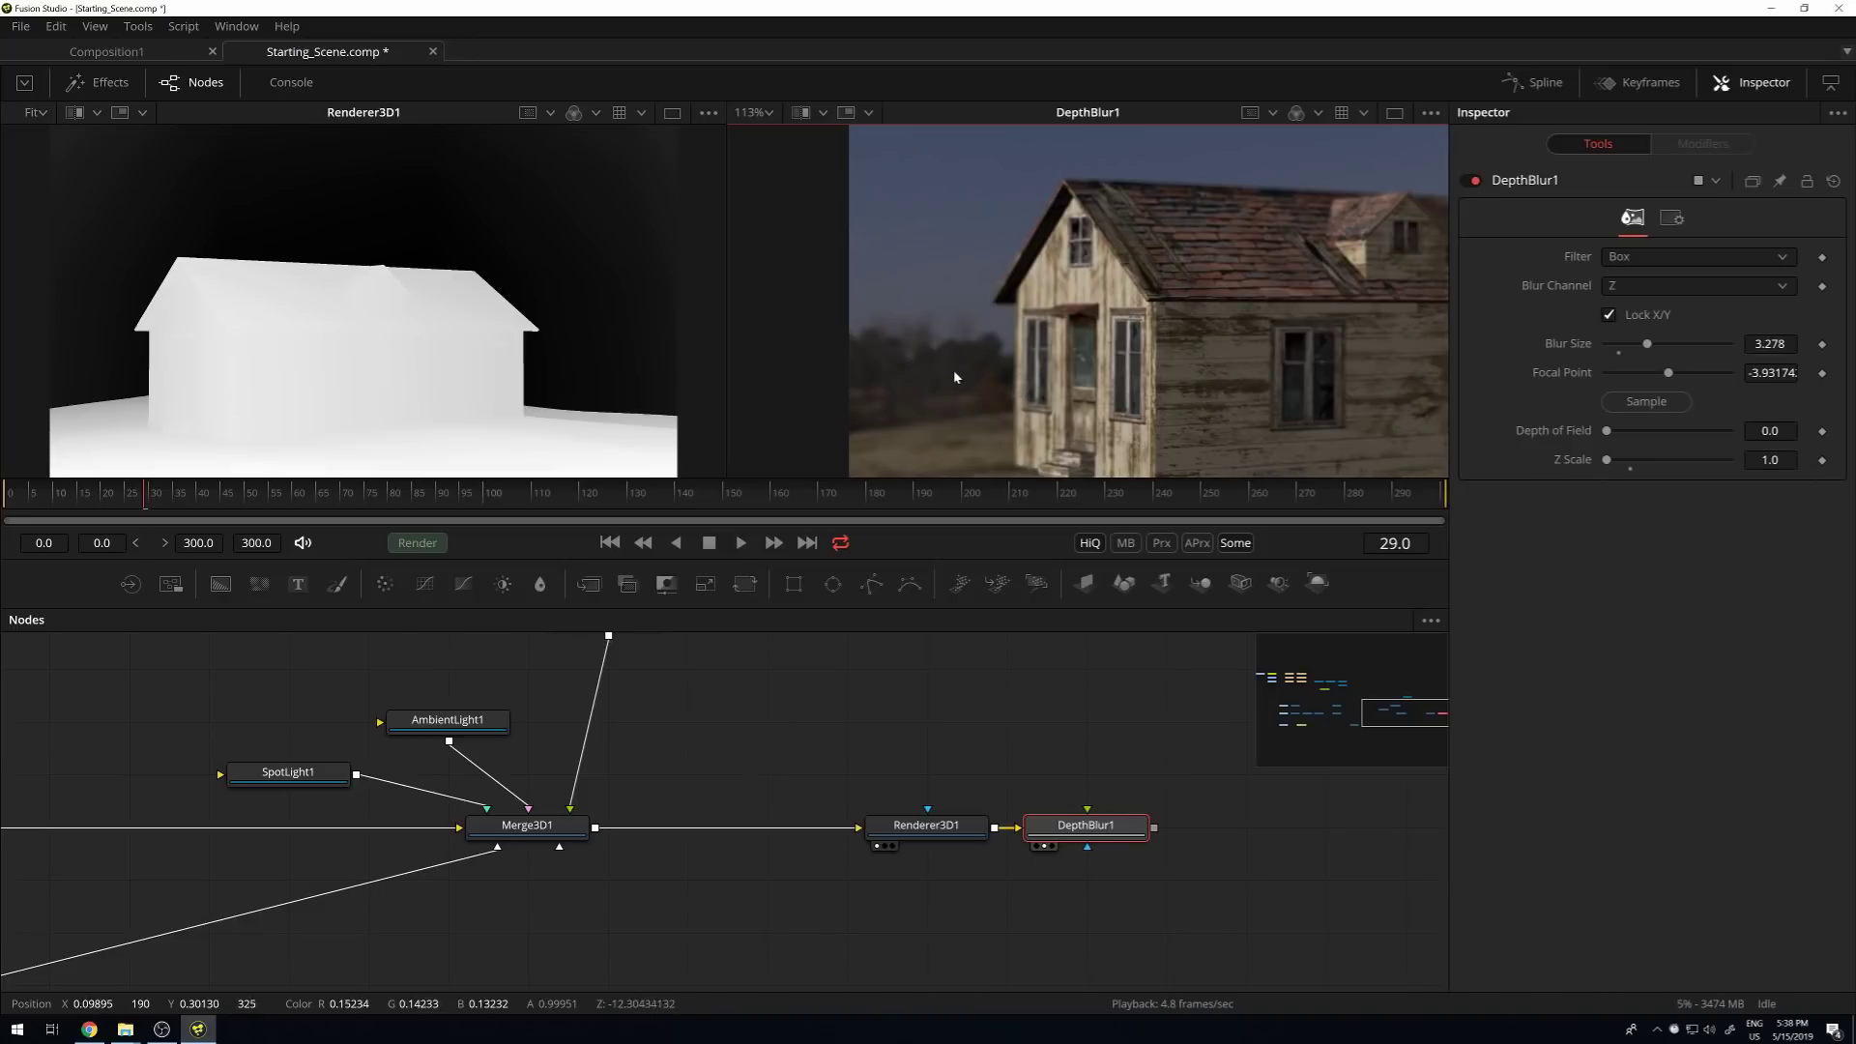
scroll(973, 356, "down", 1)
scroll(1313, 331, "down", 1)
scroll(1358, 332, "up", 1)
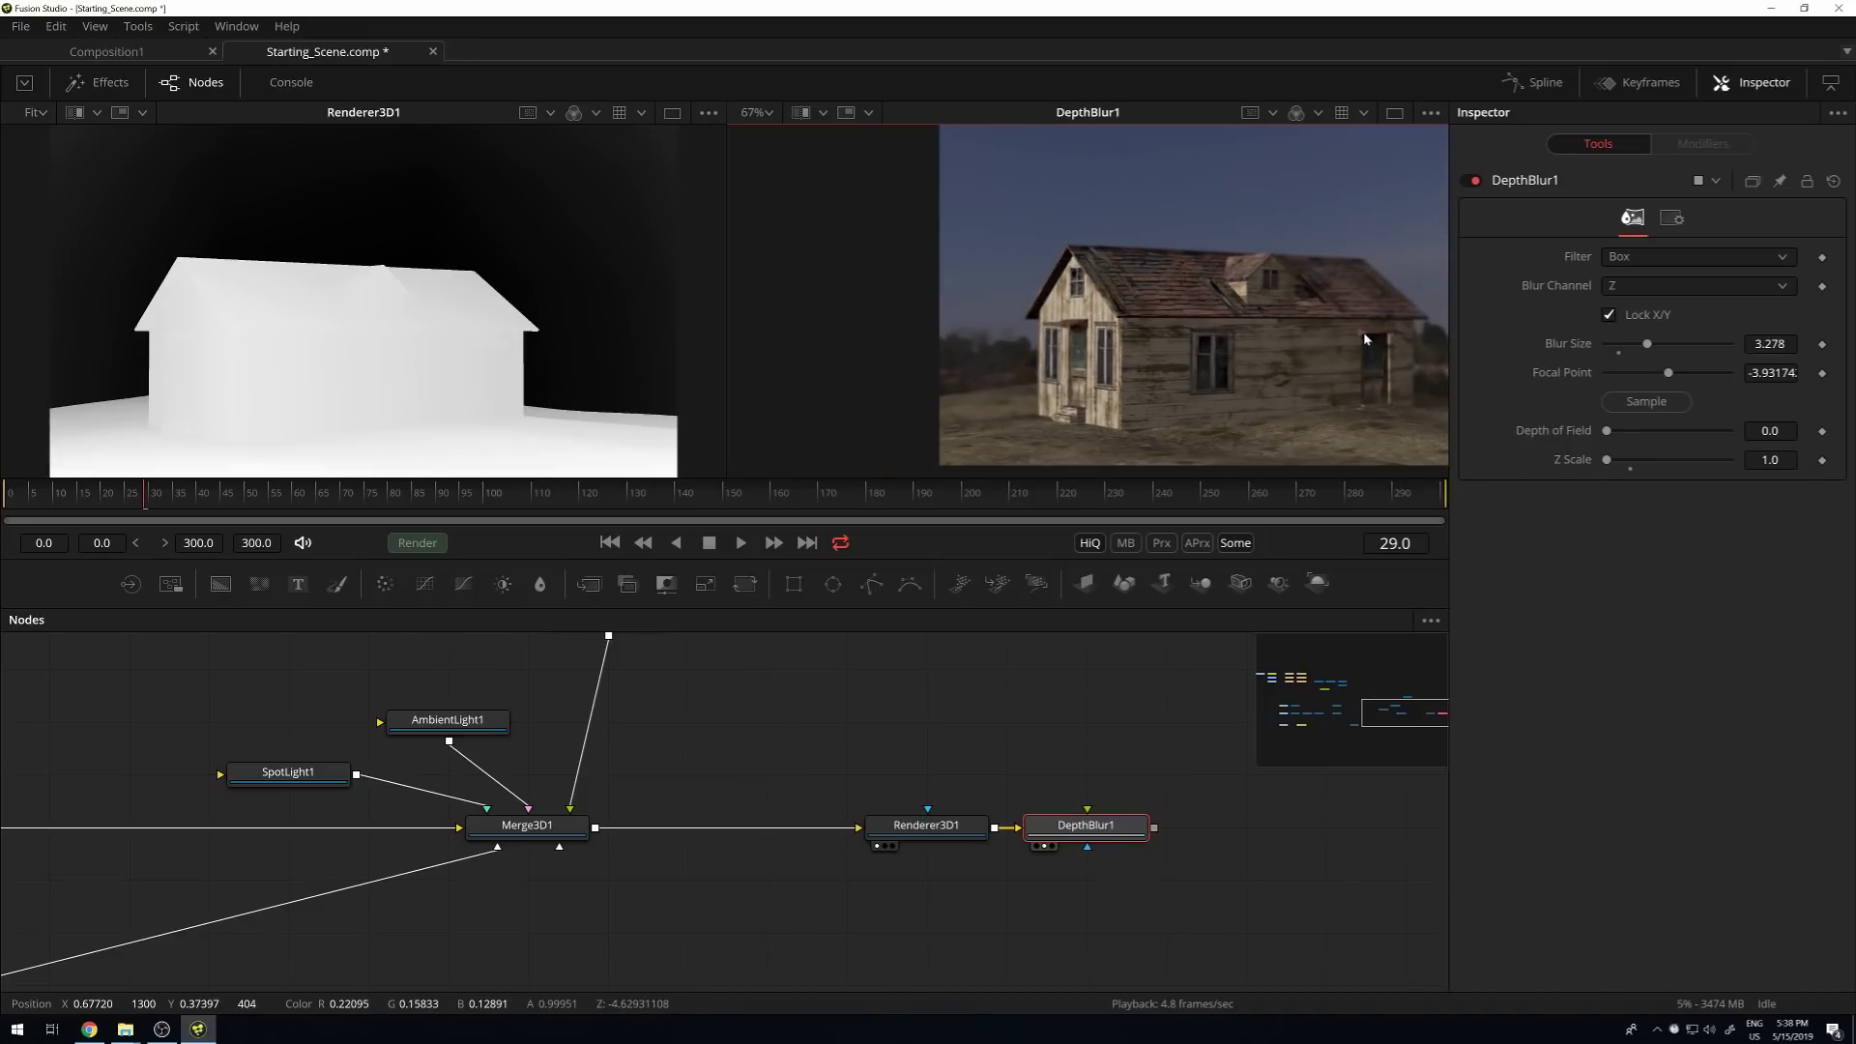
left_click_drag(1361, 322, 1272, 316)
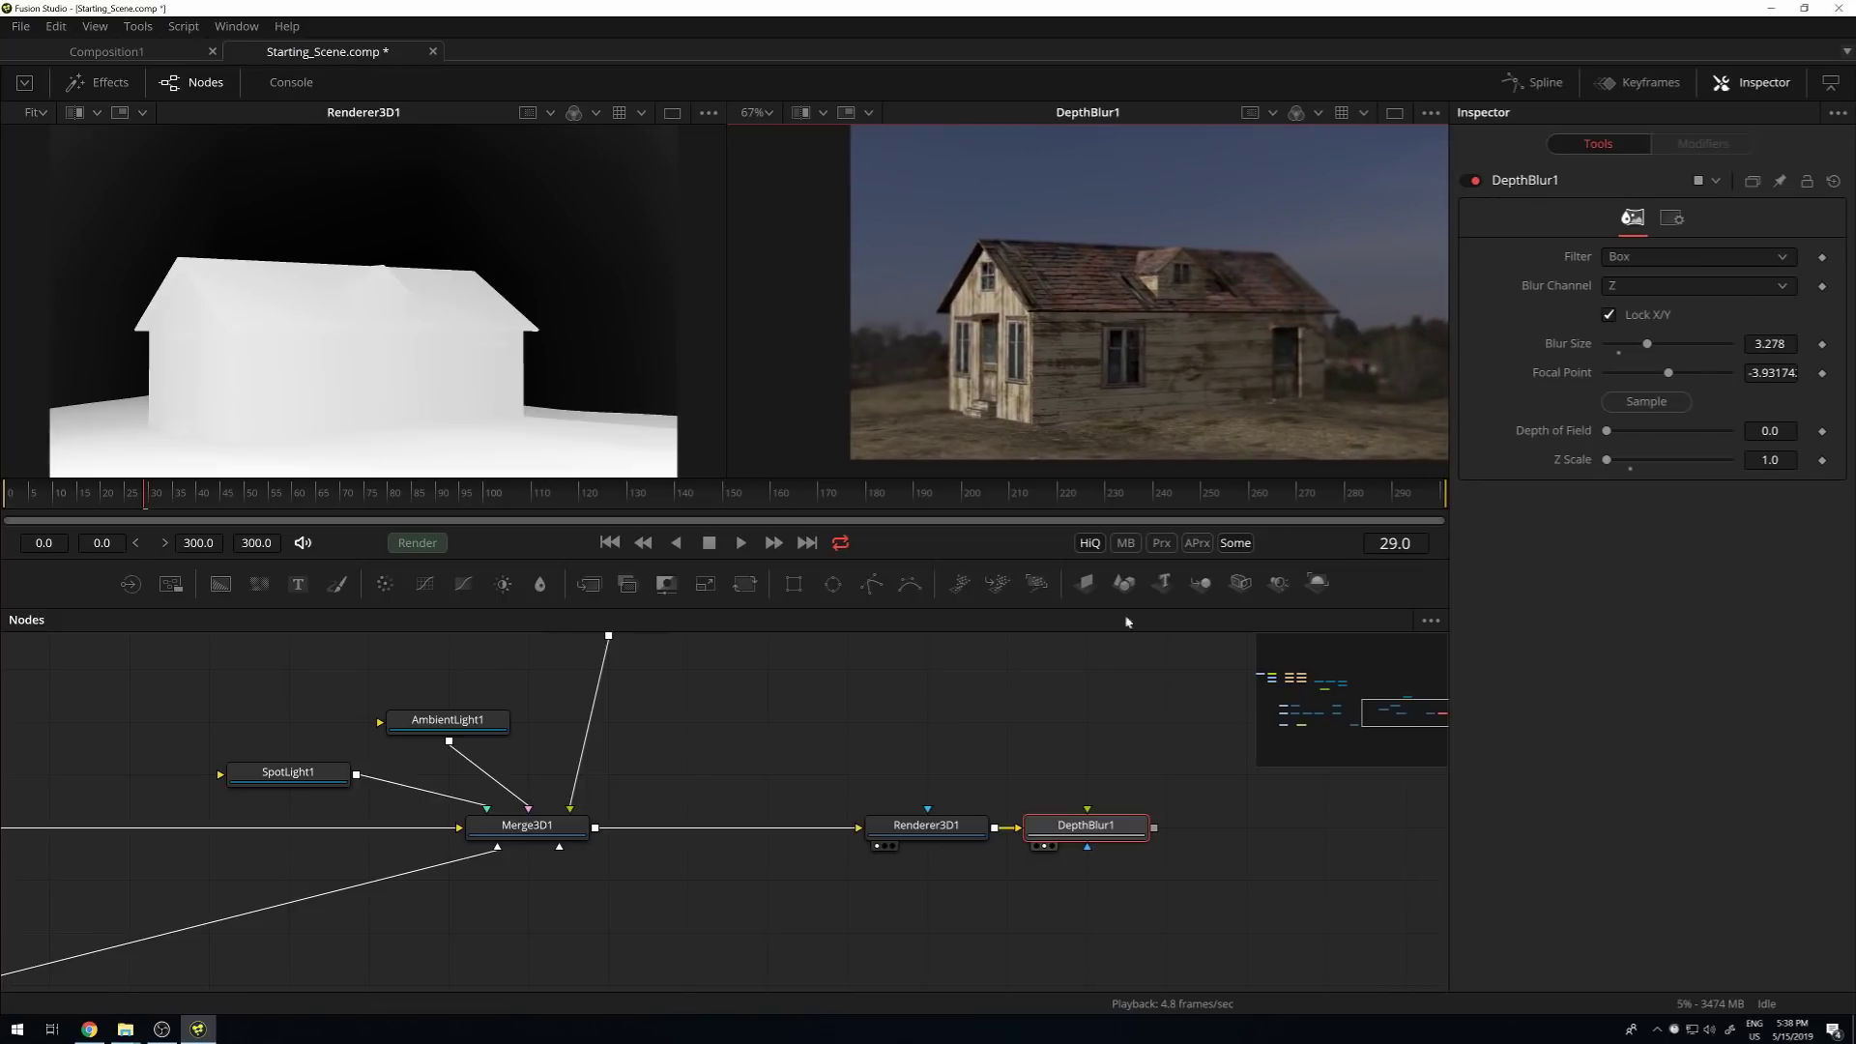
Keyframe the Focal Point of DepthBlur1 by sampling the house at frames 0, 60, 134 and 285.
left_click_drag(145, 500, 1131, 498)
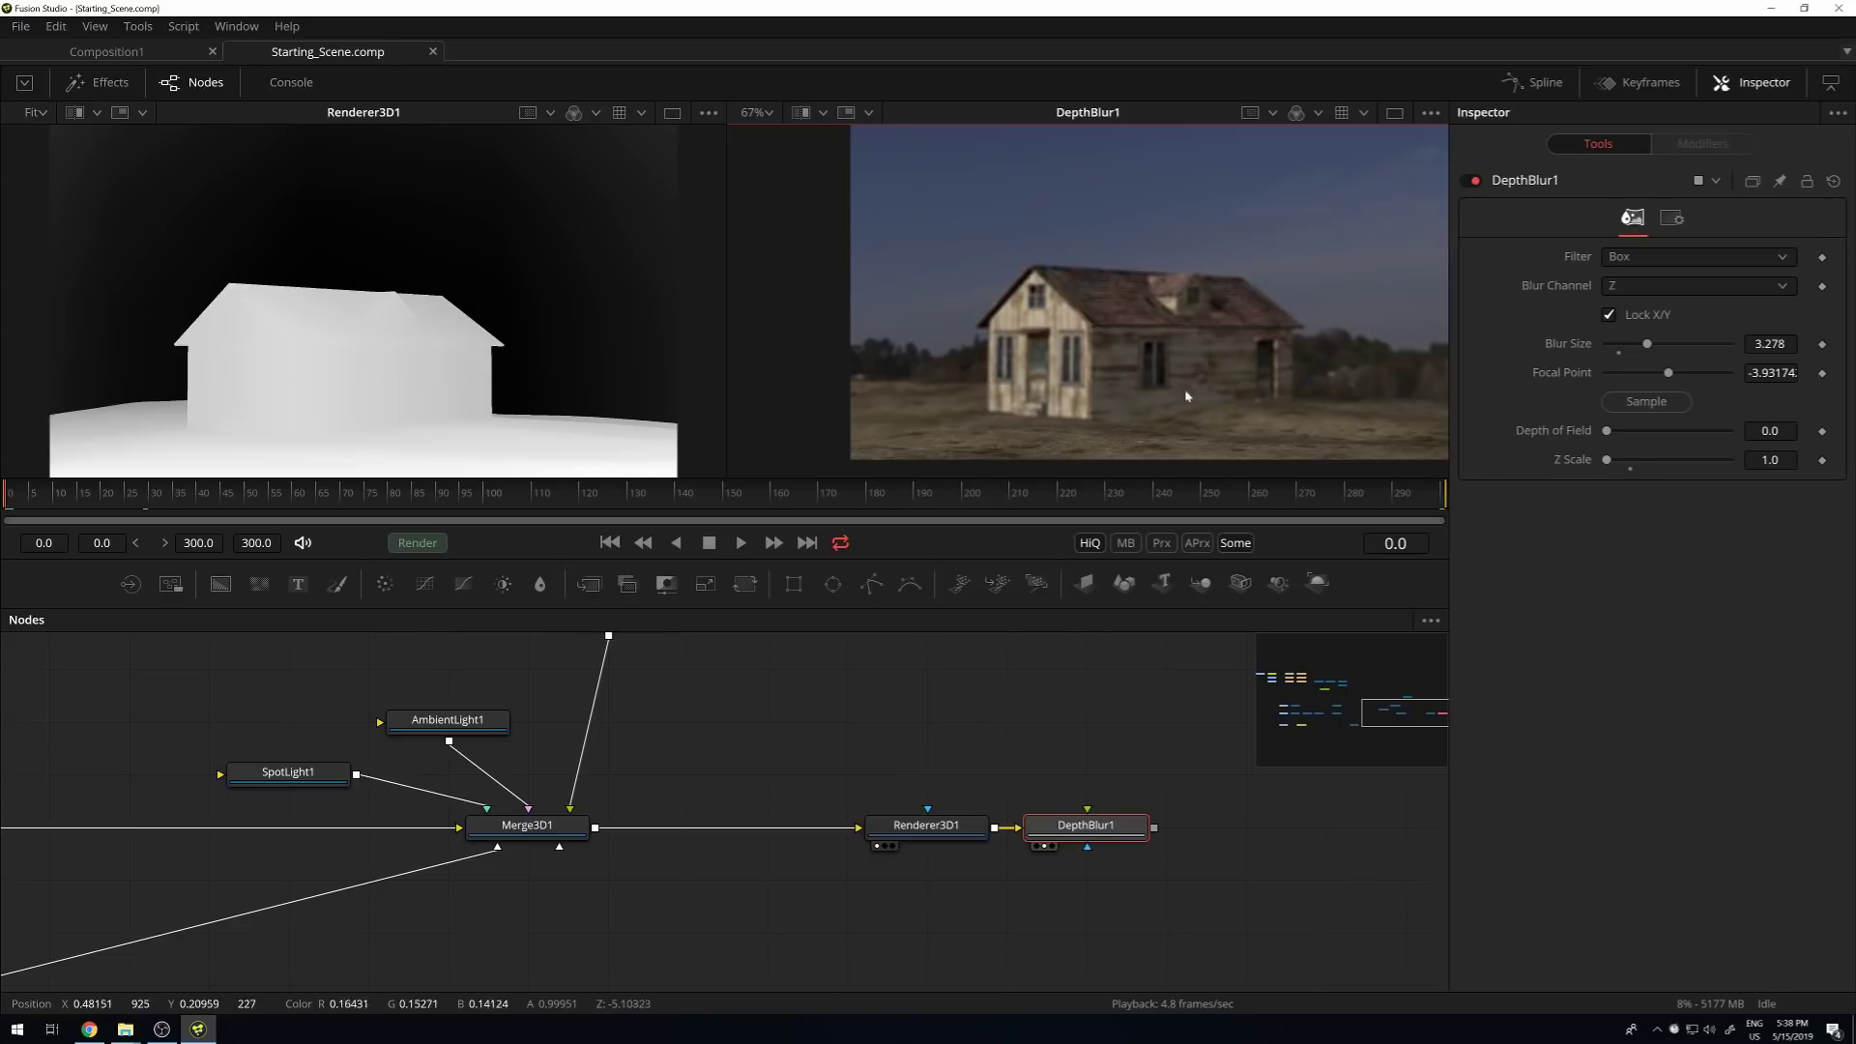
left_click(1824, 374)
left_click_drag(1646, 401, 1101, 316)
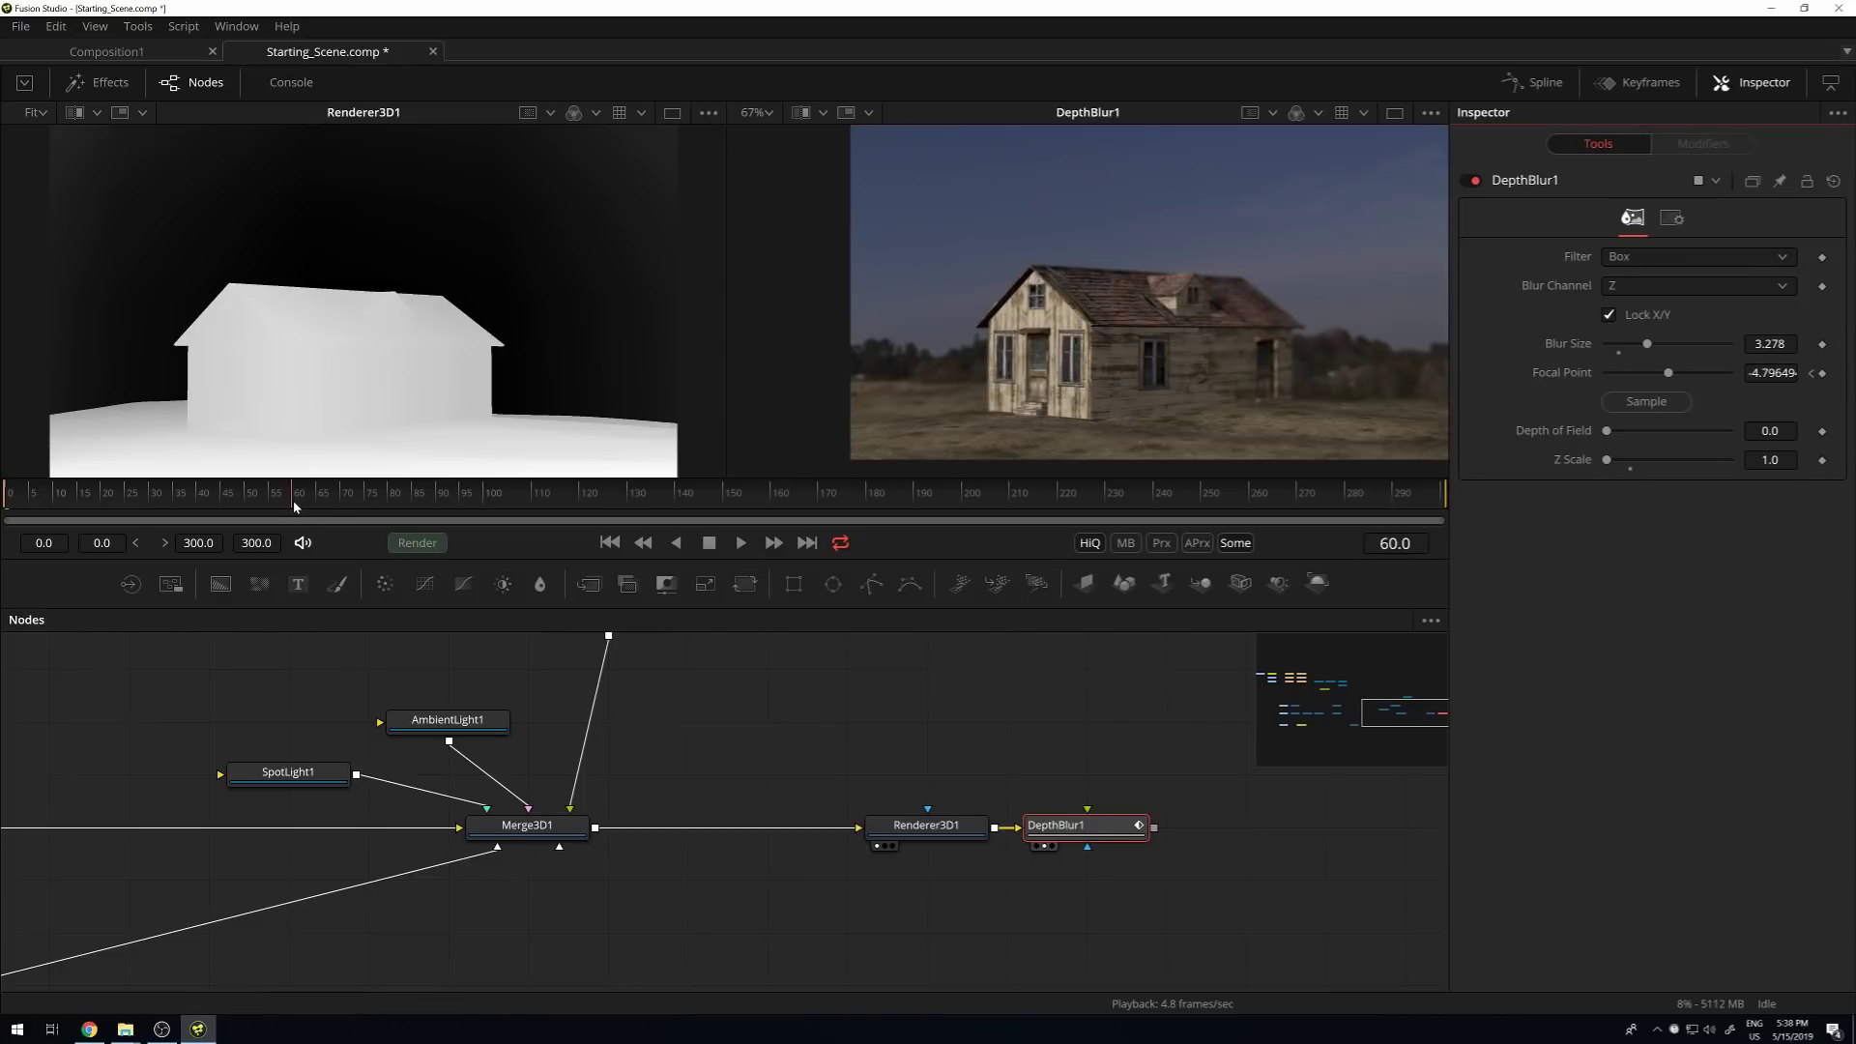
left_click_drag(1663, 402, 1173, 296)
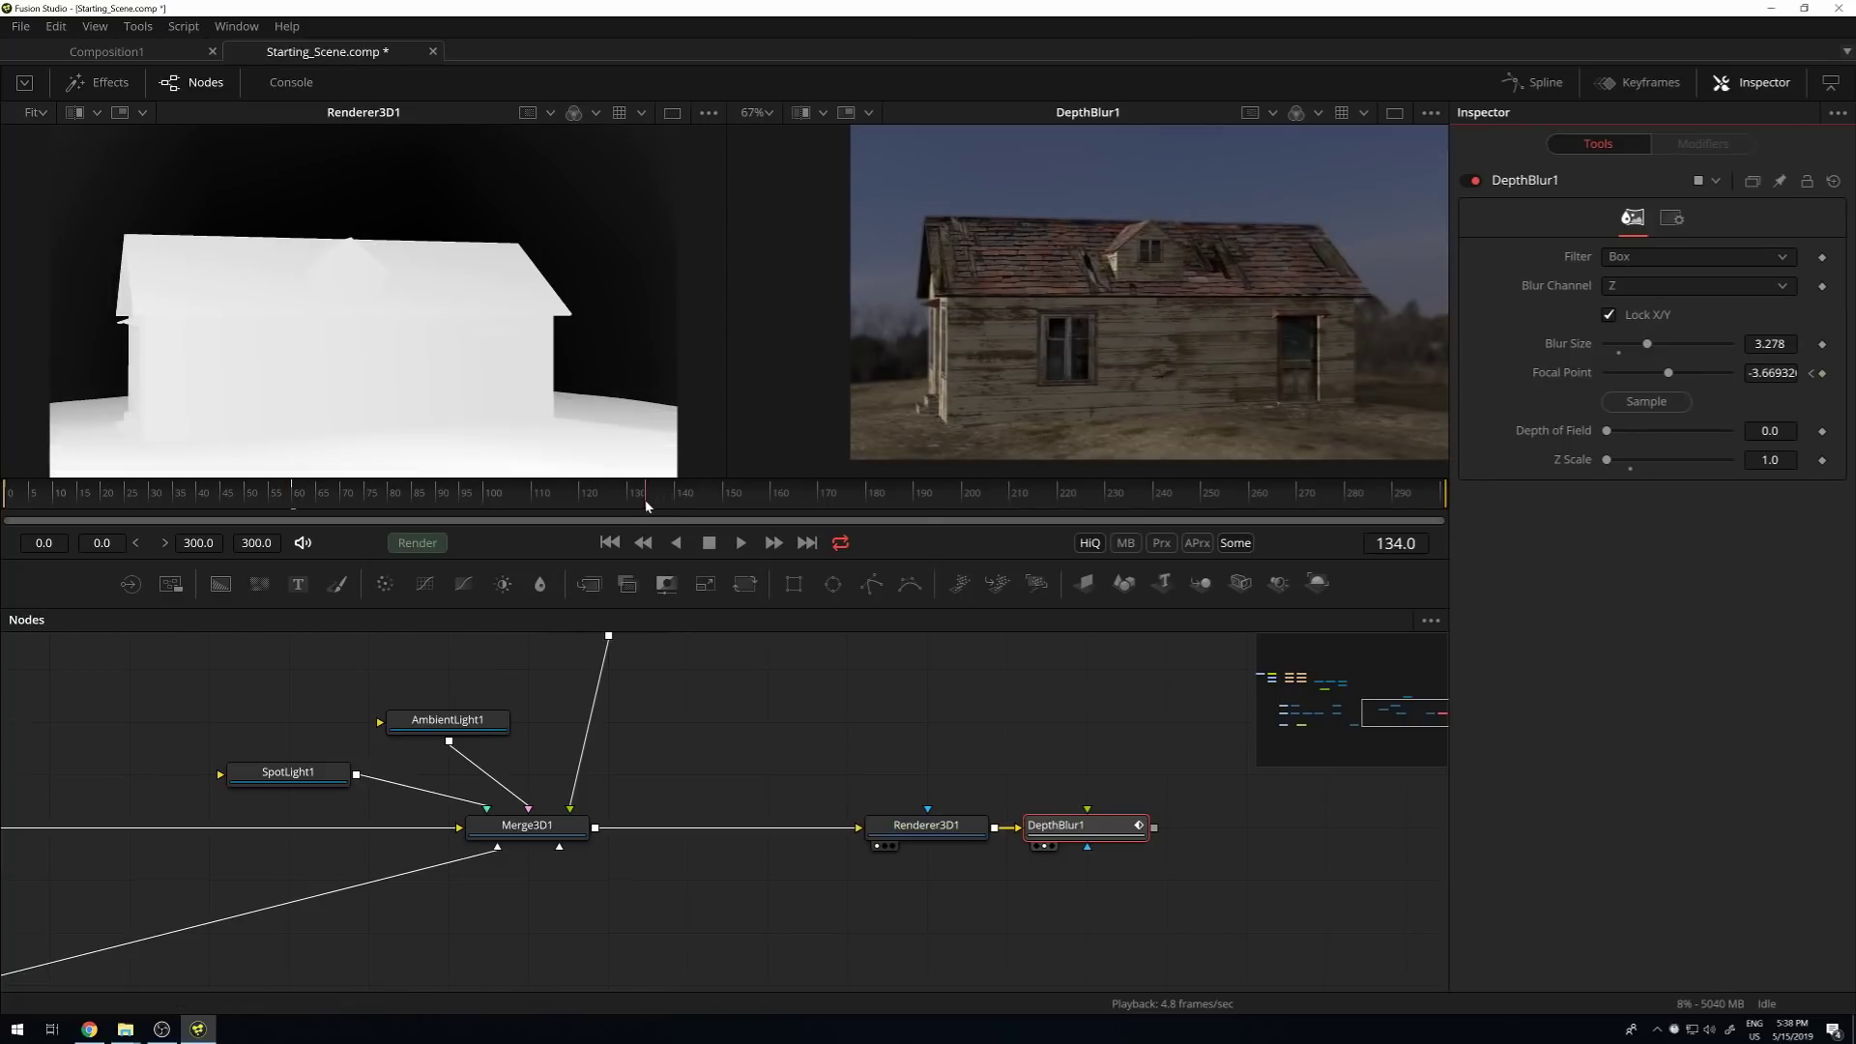
left_click_drag(1654, 408, 1414, 444)
left_click(1379, 501)
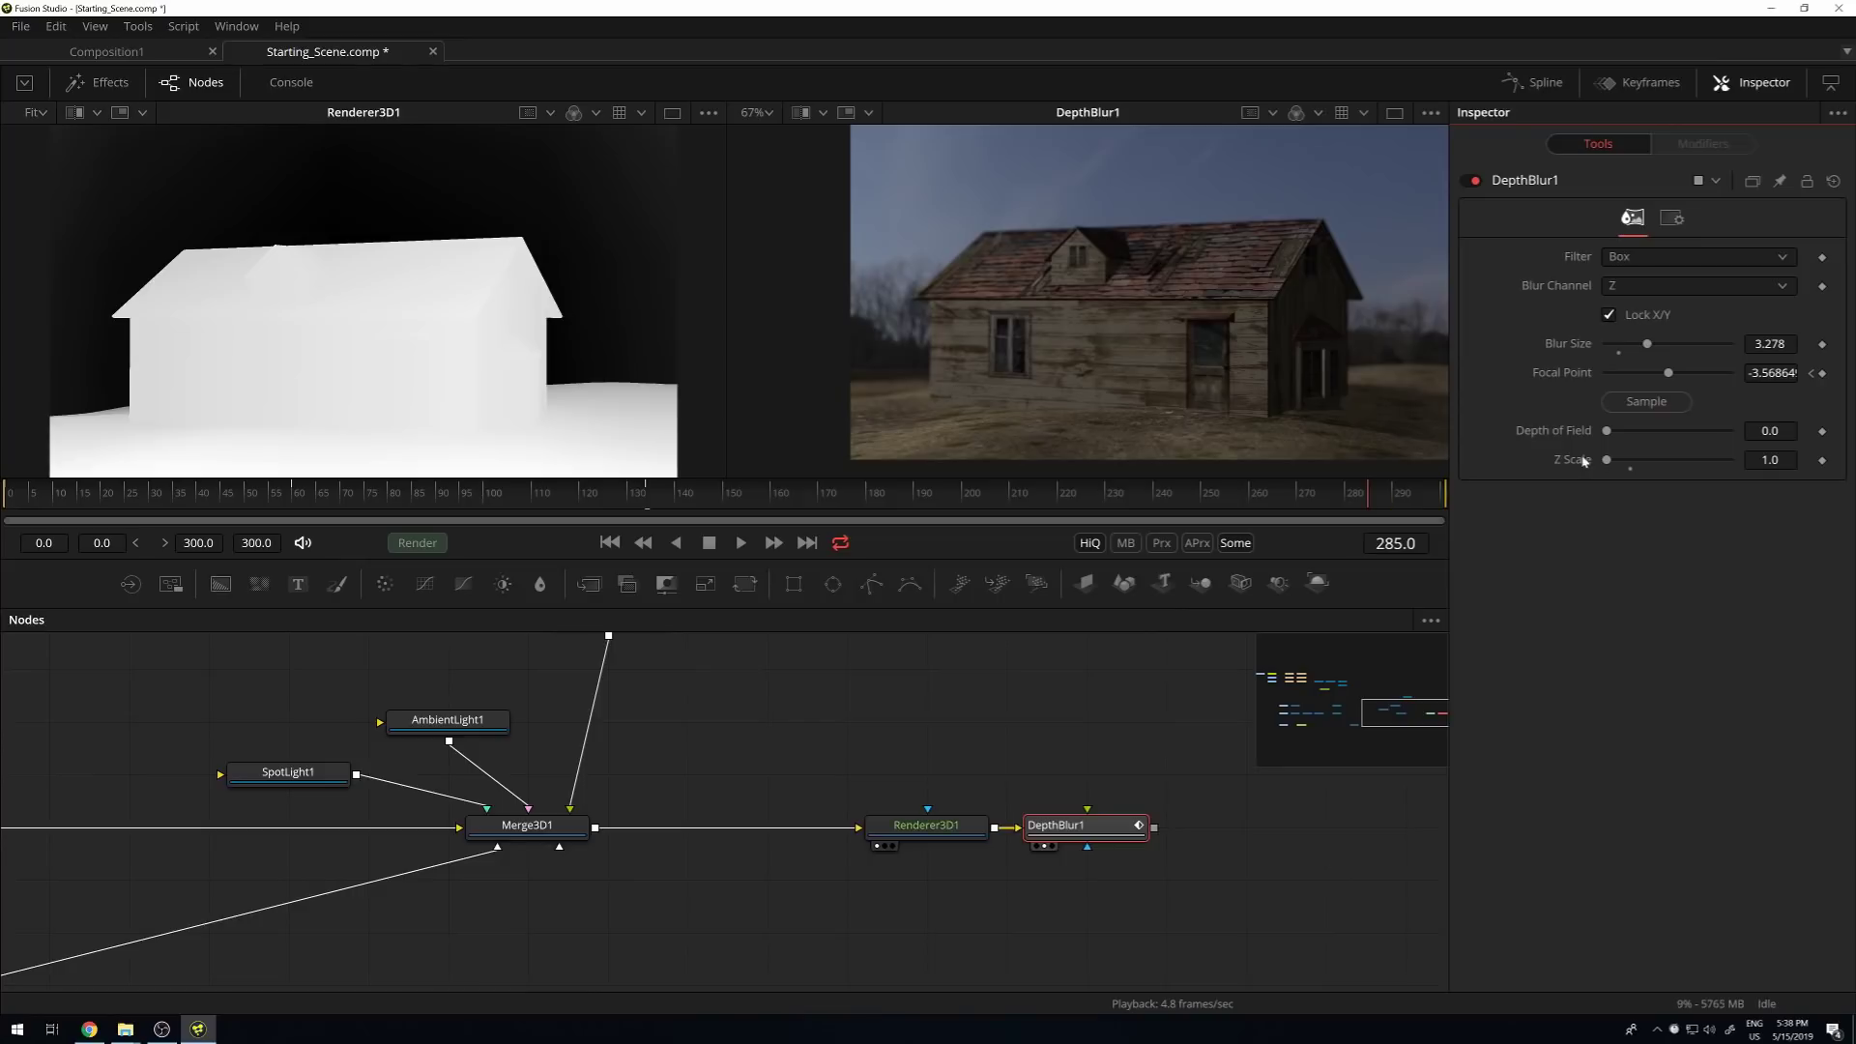
left_click_drag(1652, 408, 1195, 310)
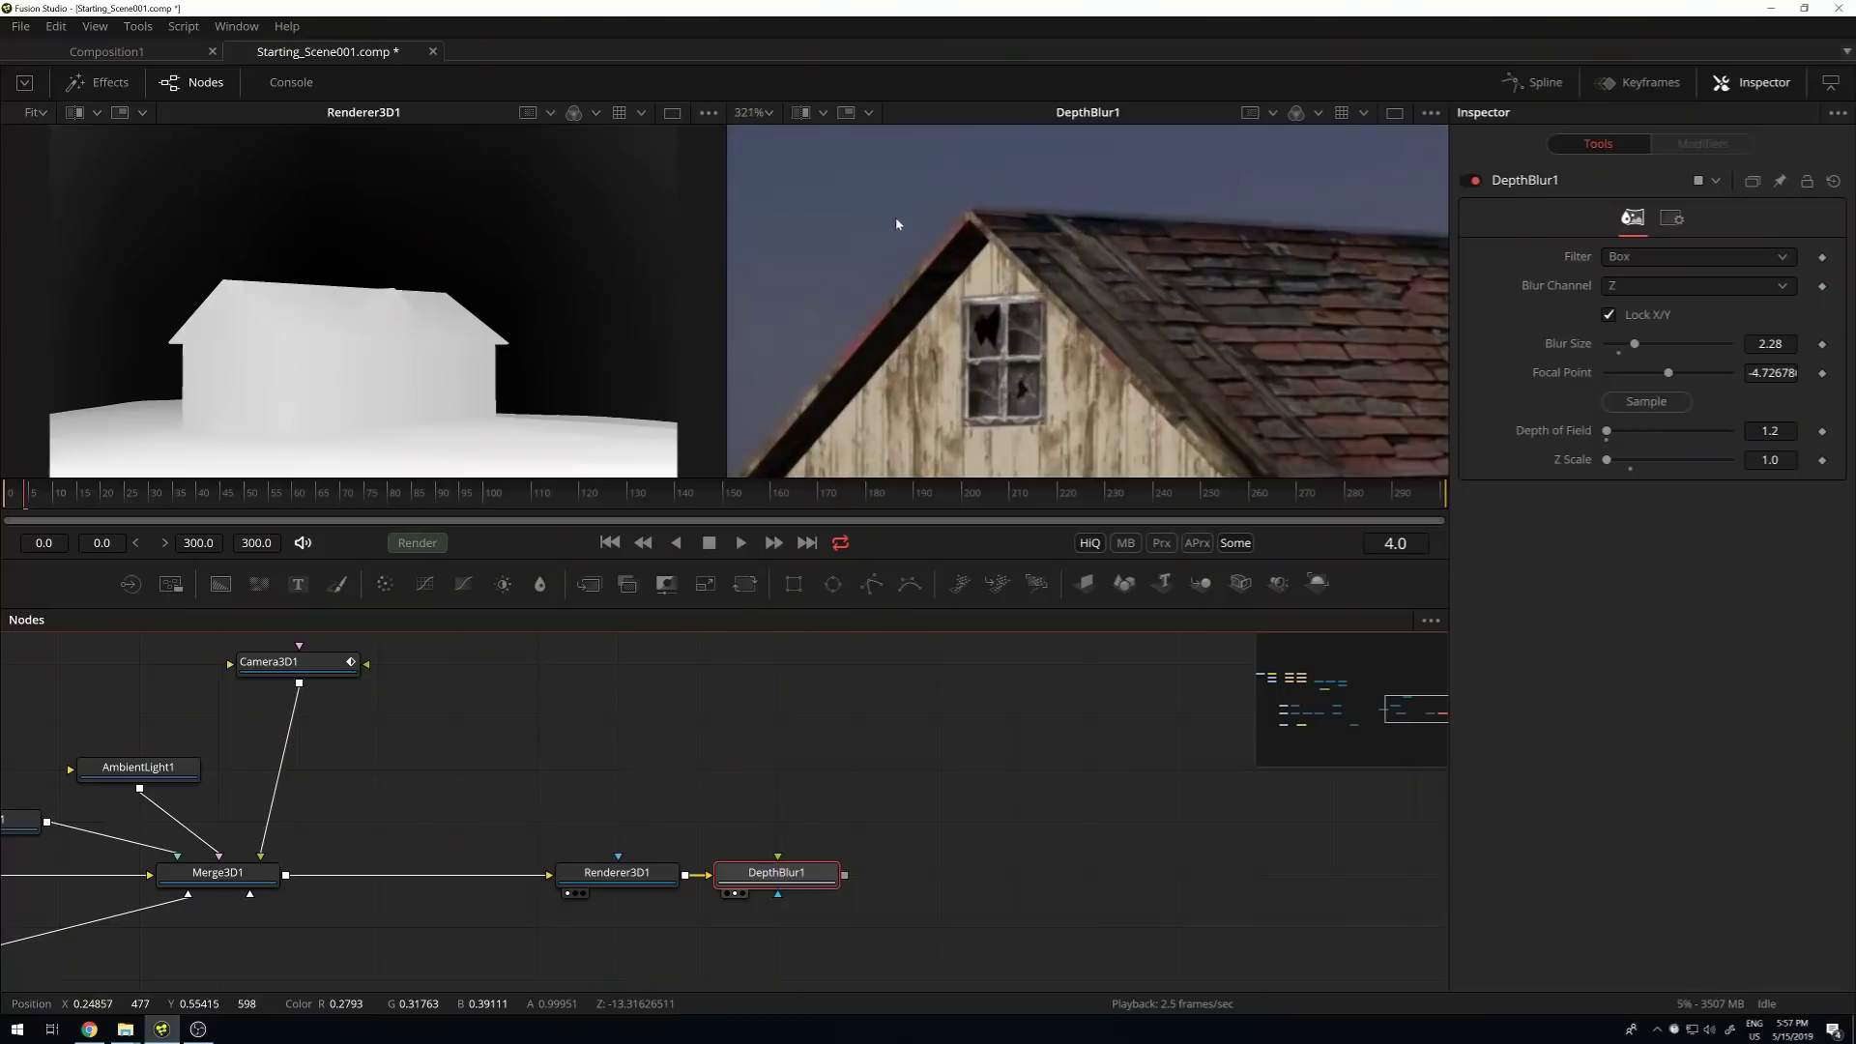
Set DepthBlur1's Blur Size to 9.06 and Depth of Field to 2.5, and inspect the blurred edges around the roof and front wall.
scroll(976, 225, "up", 3)
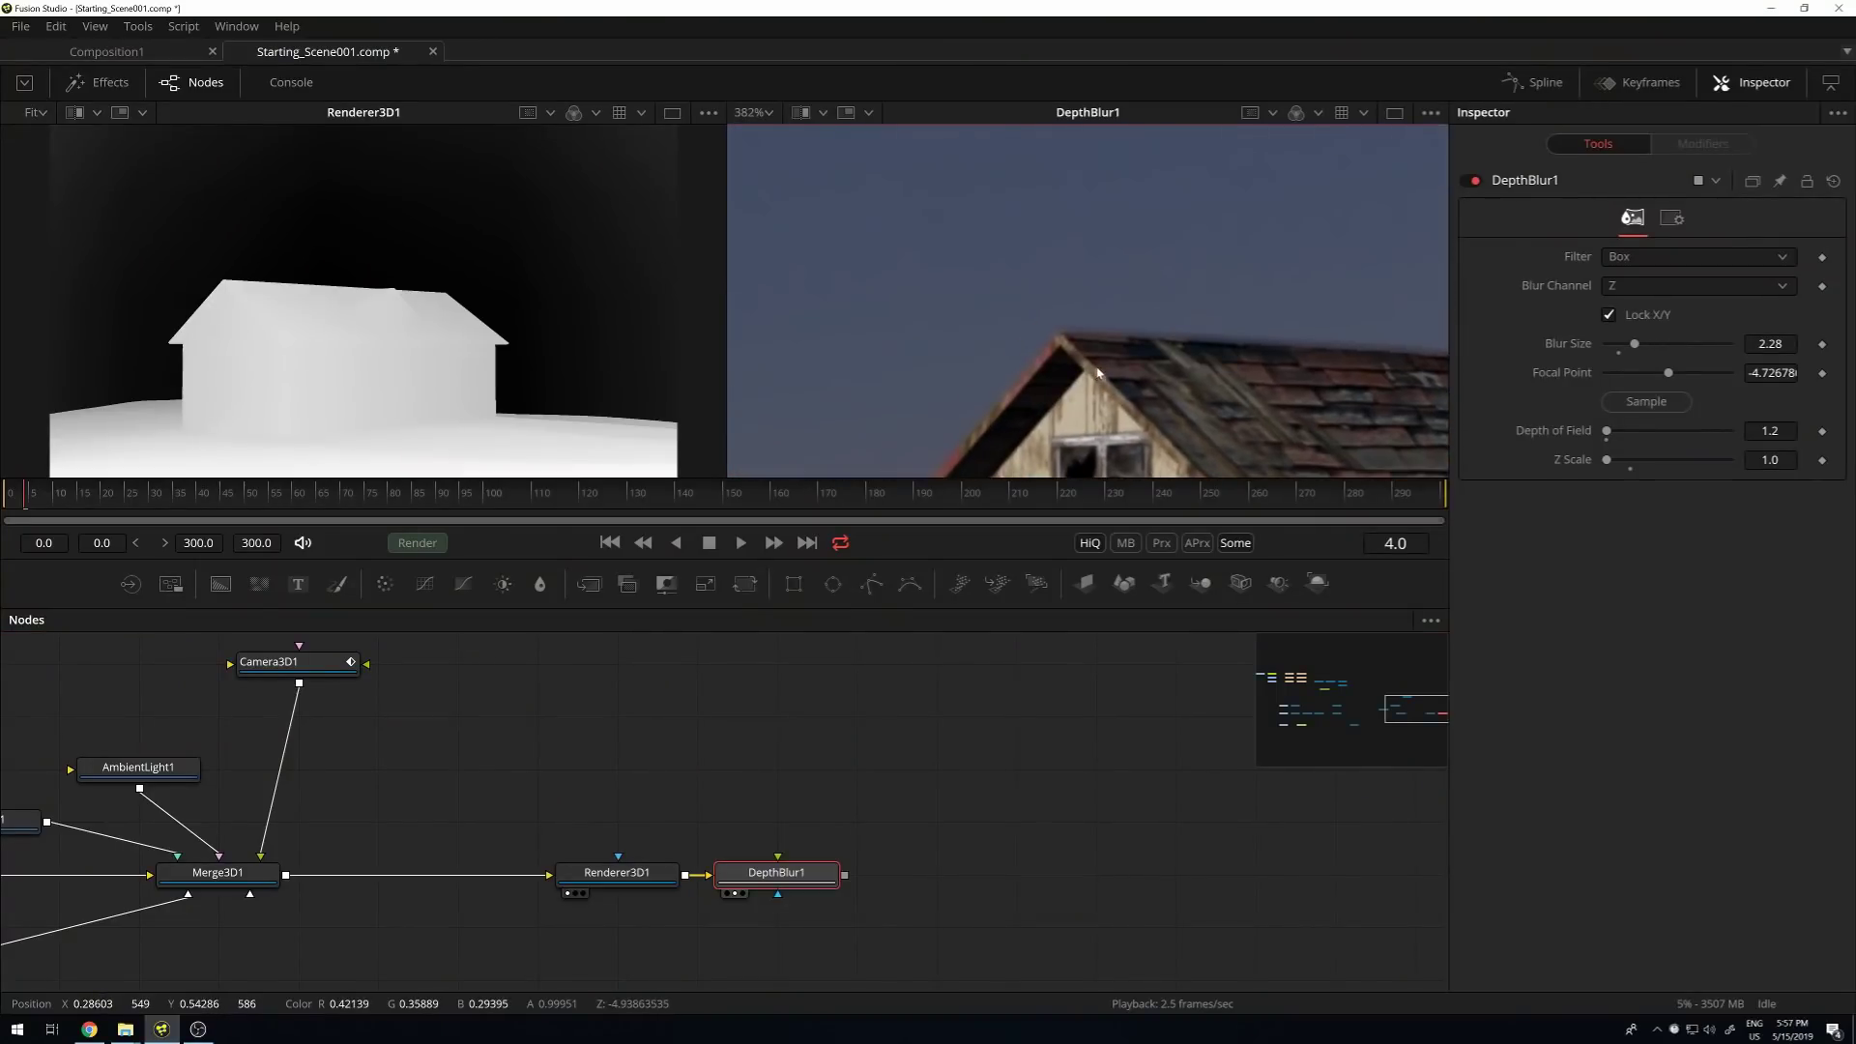
left_click_drag(1636, 345, 1719, 345)
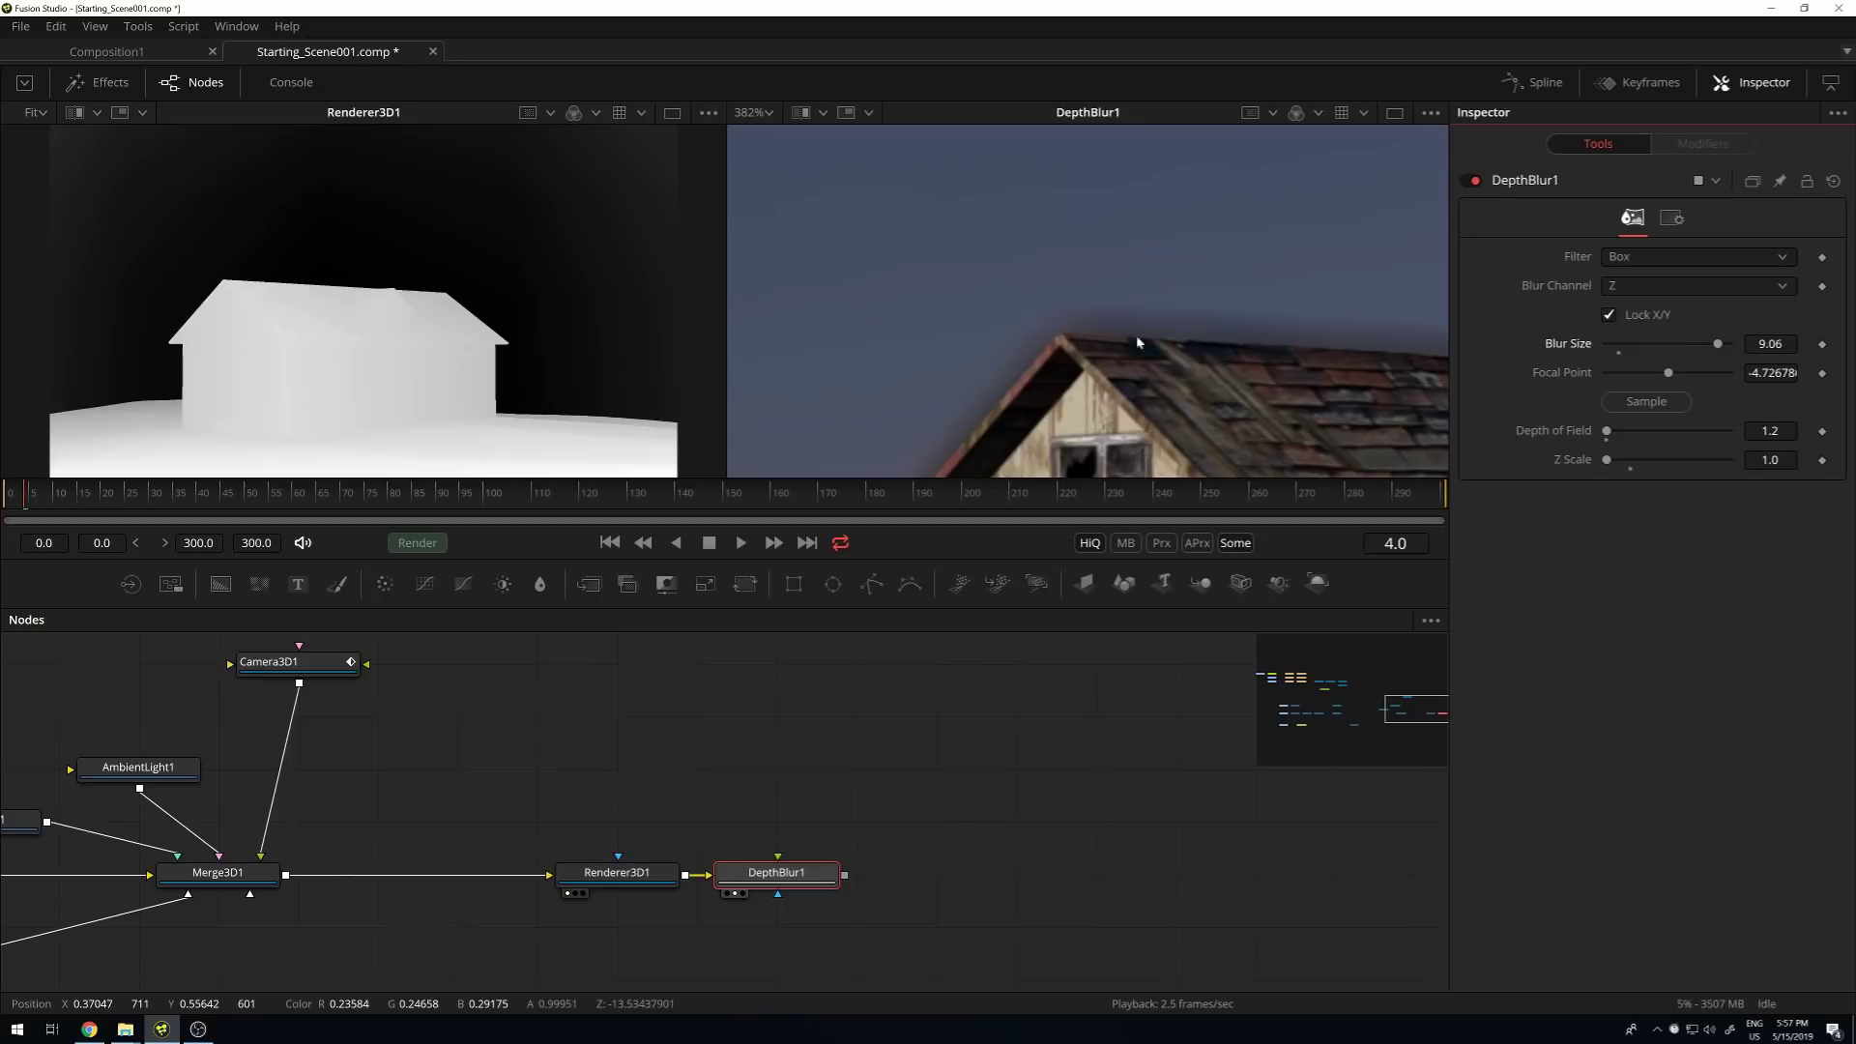
scroll(1141, 334, "down", 3)
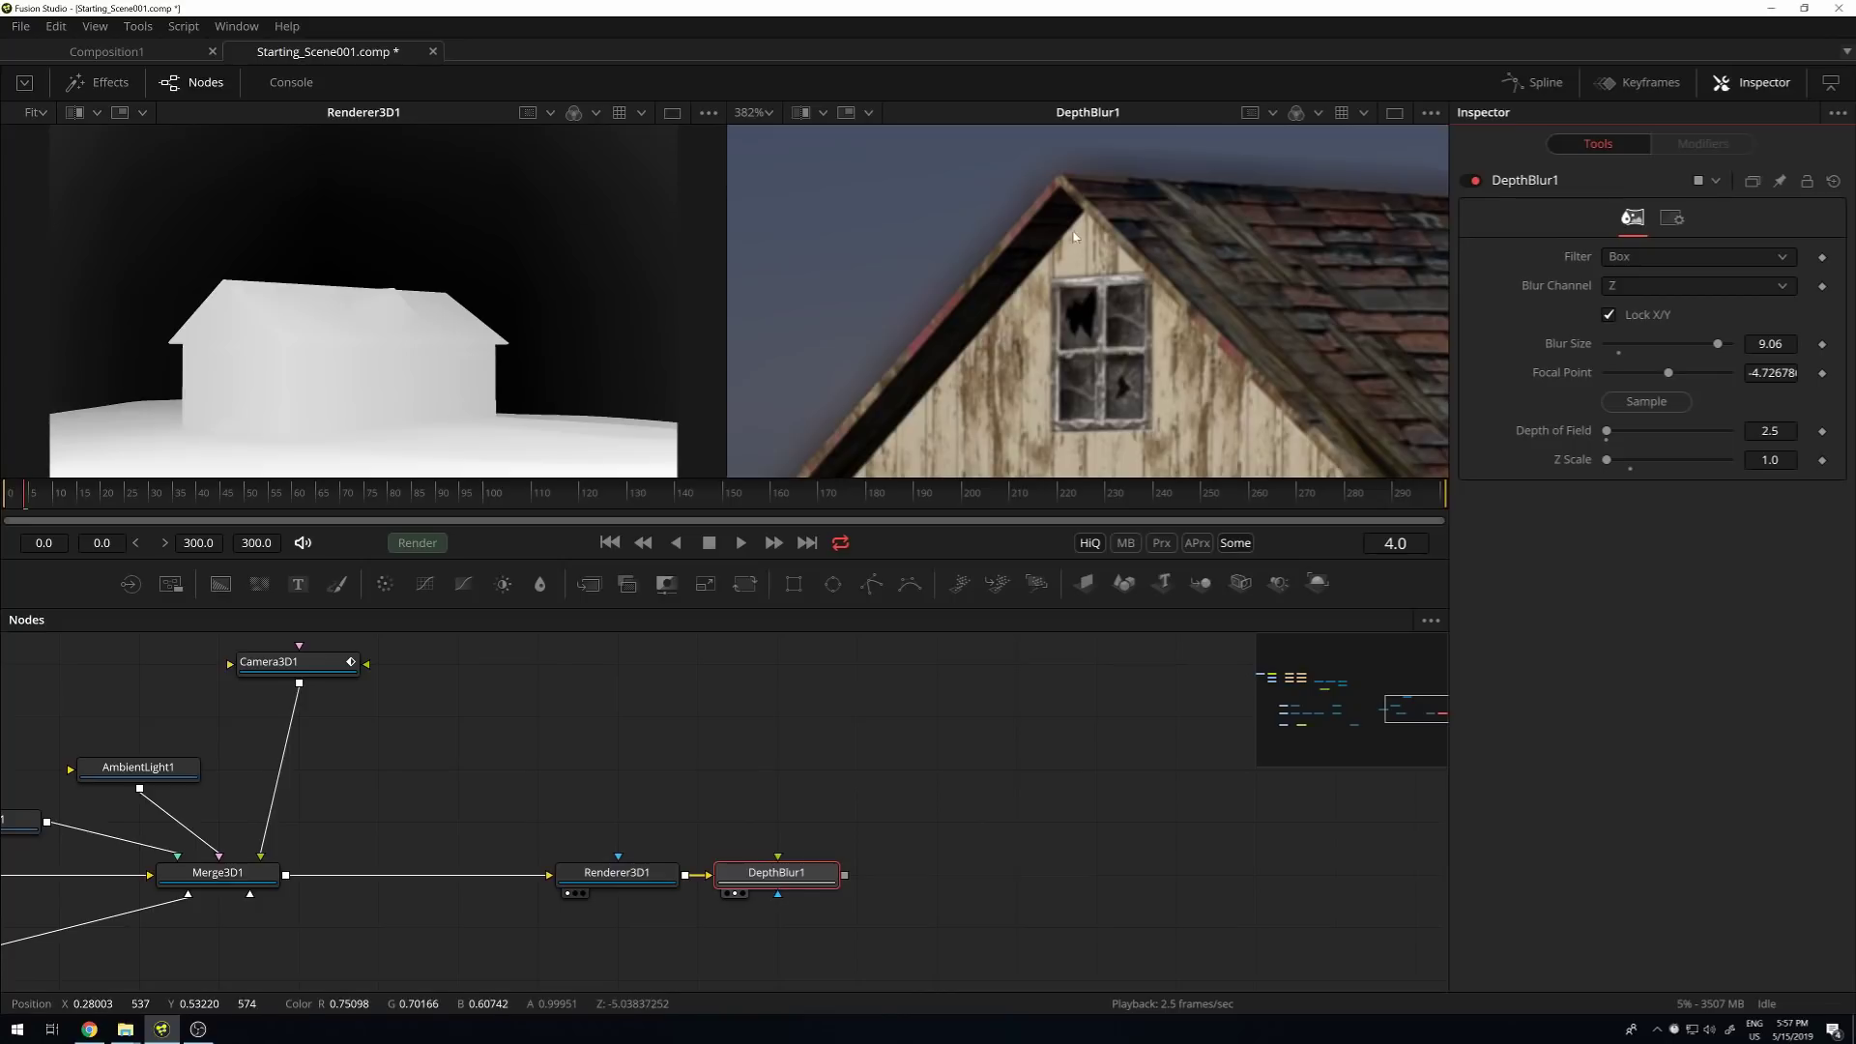
scroll(1124, 277, "up", 3)
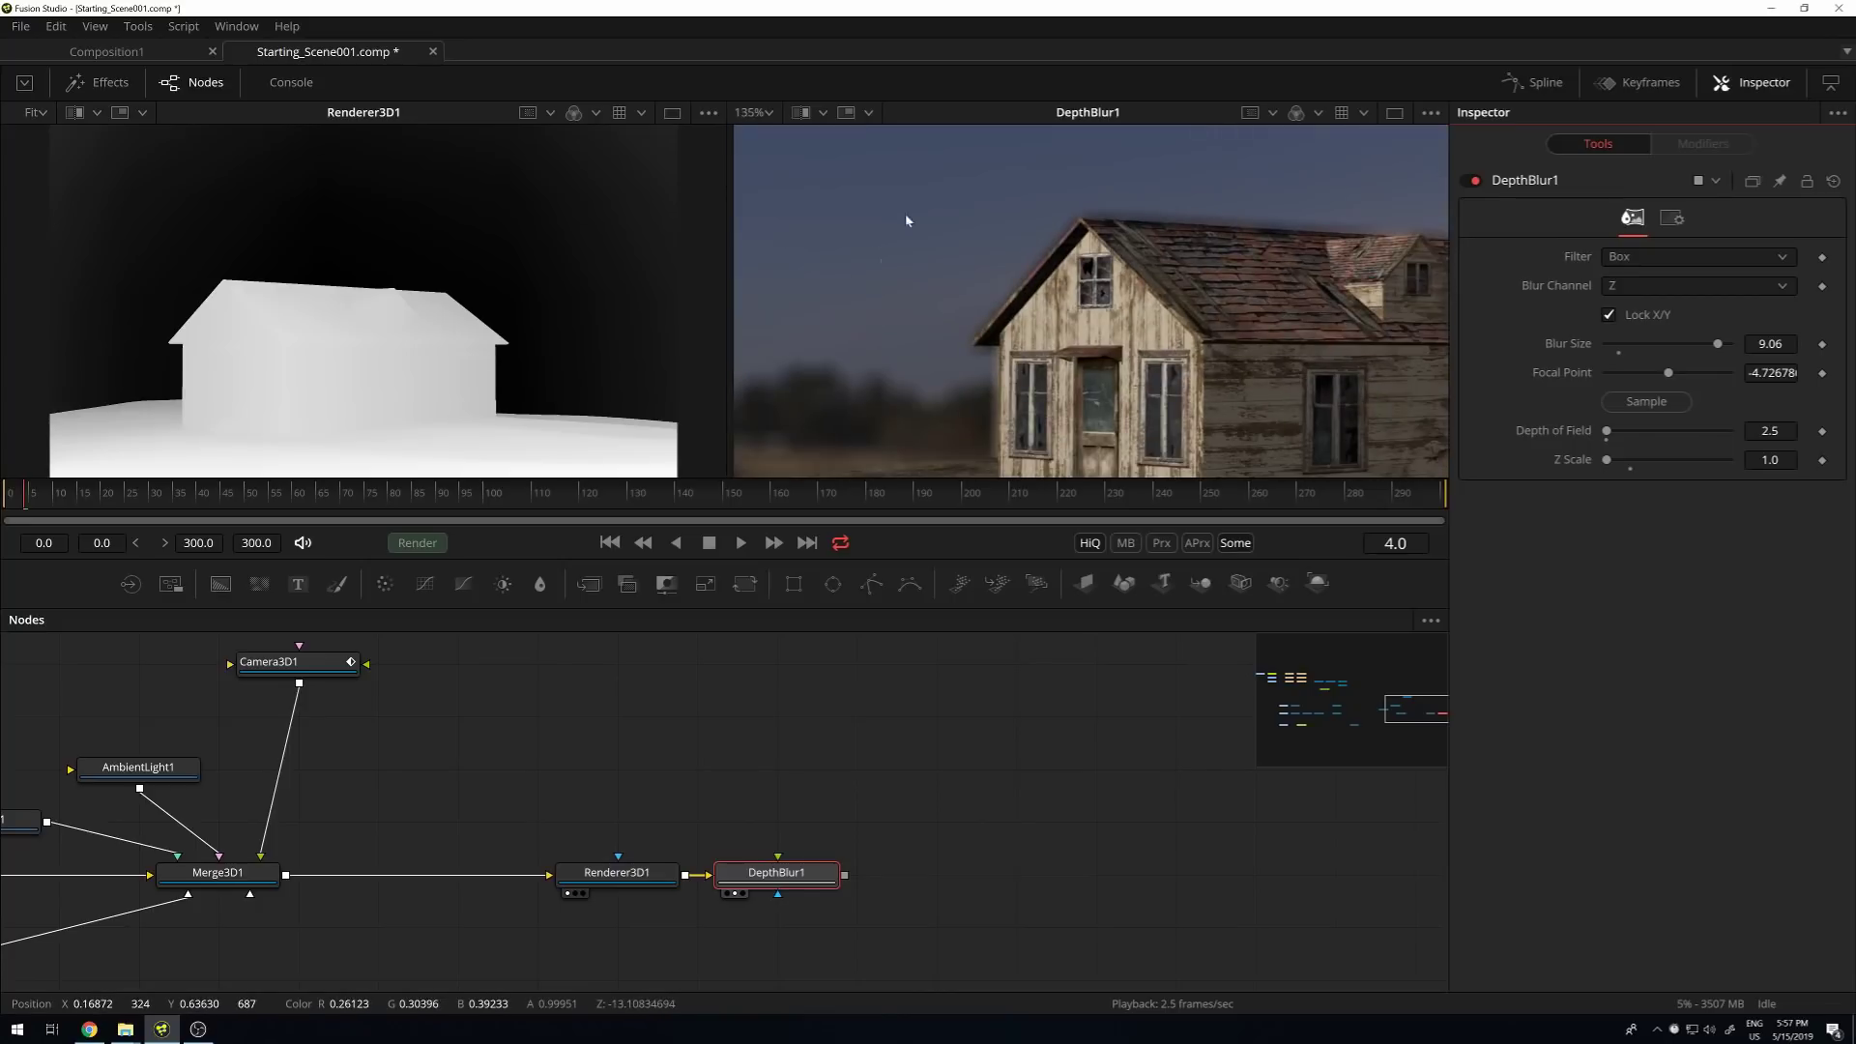
scroll(1023, 274, "up", 4)
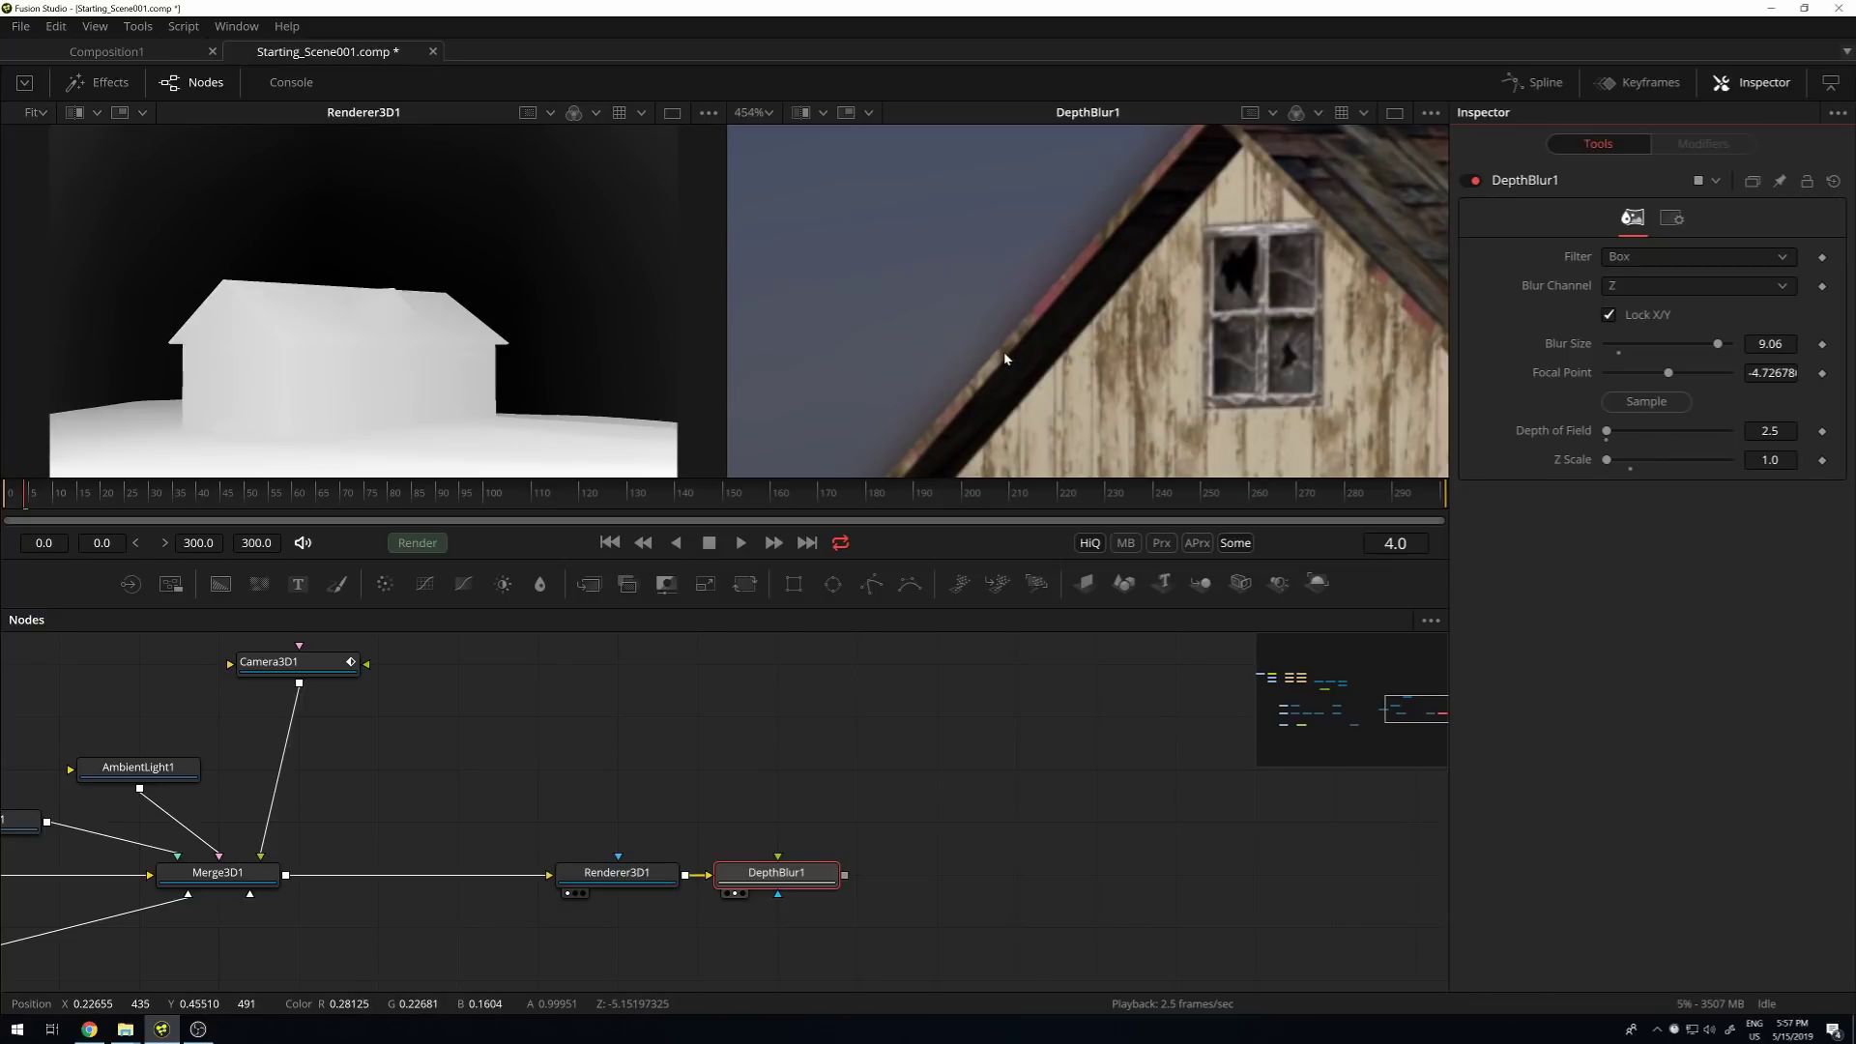
scroll(1006, 359, "up", 2)
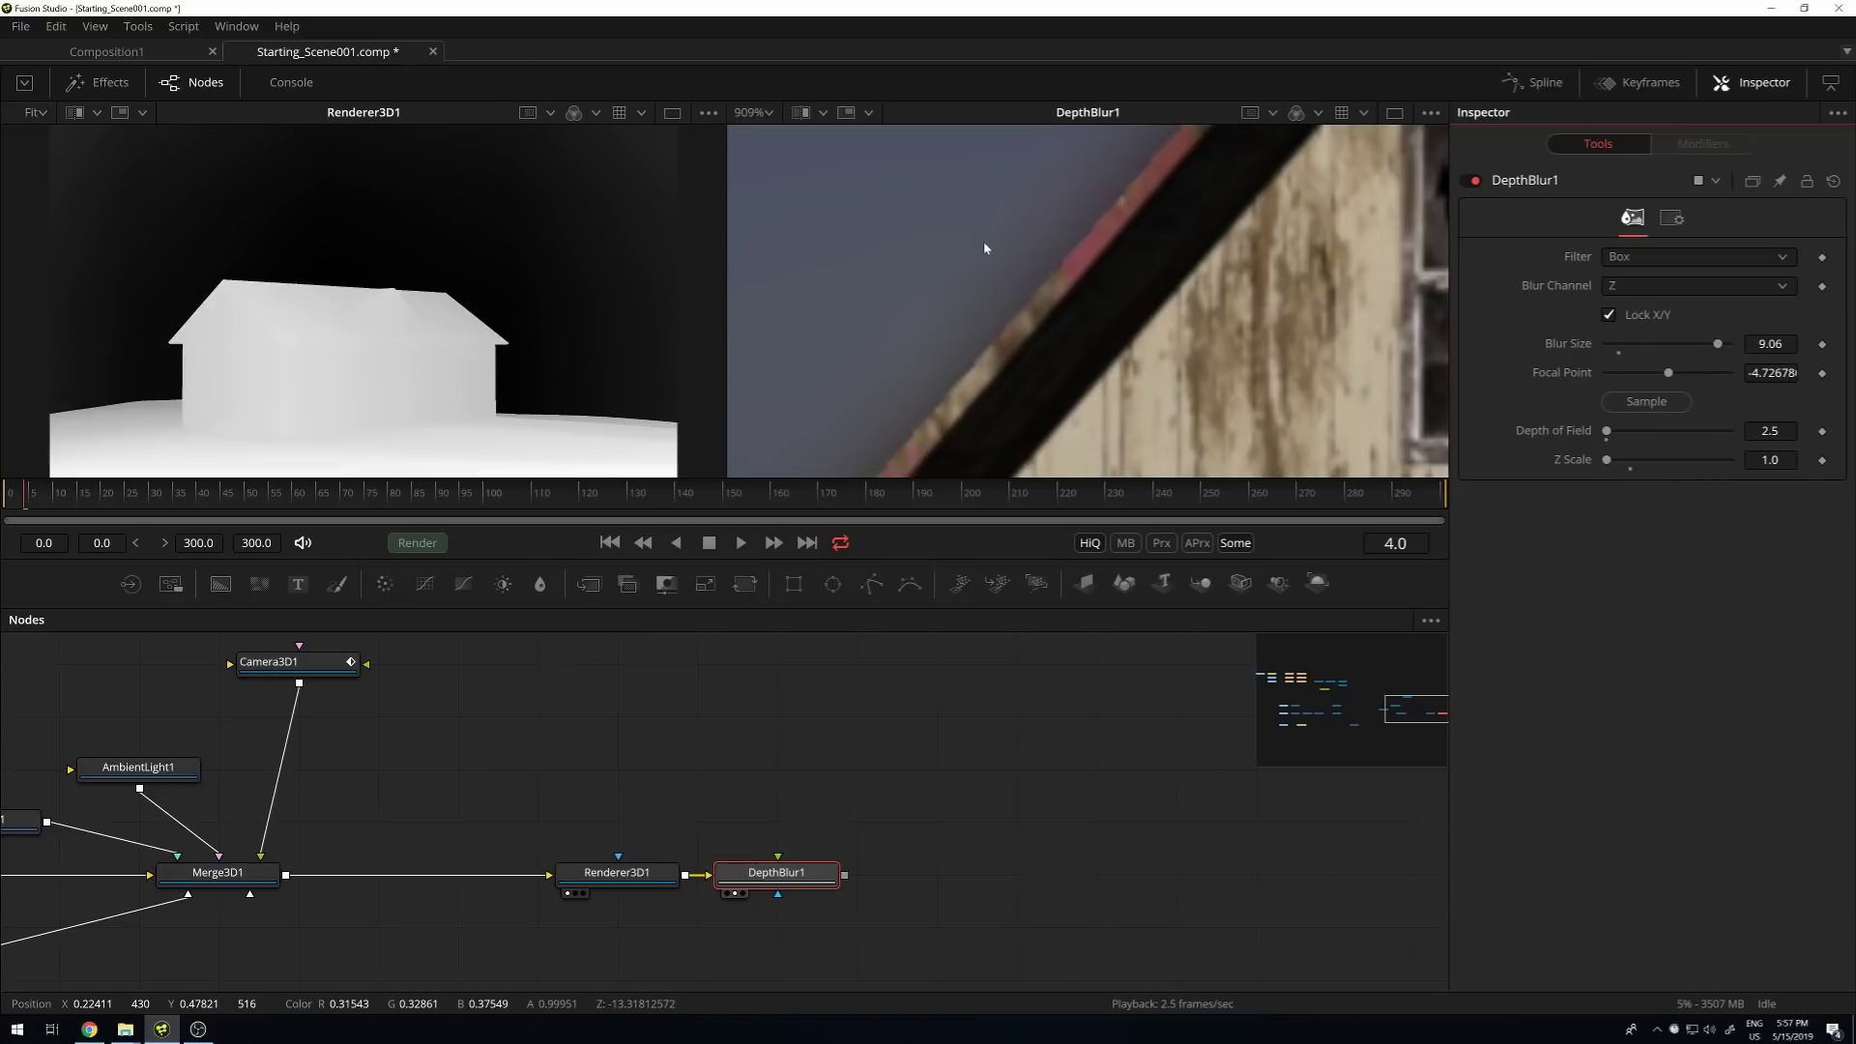
left_click_drag(1042, 331, 1035, 213)
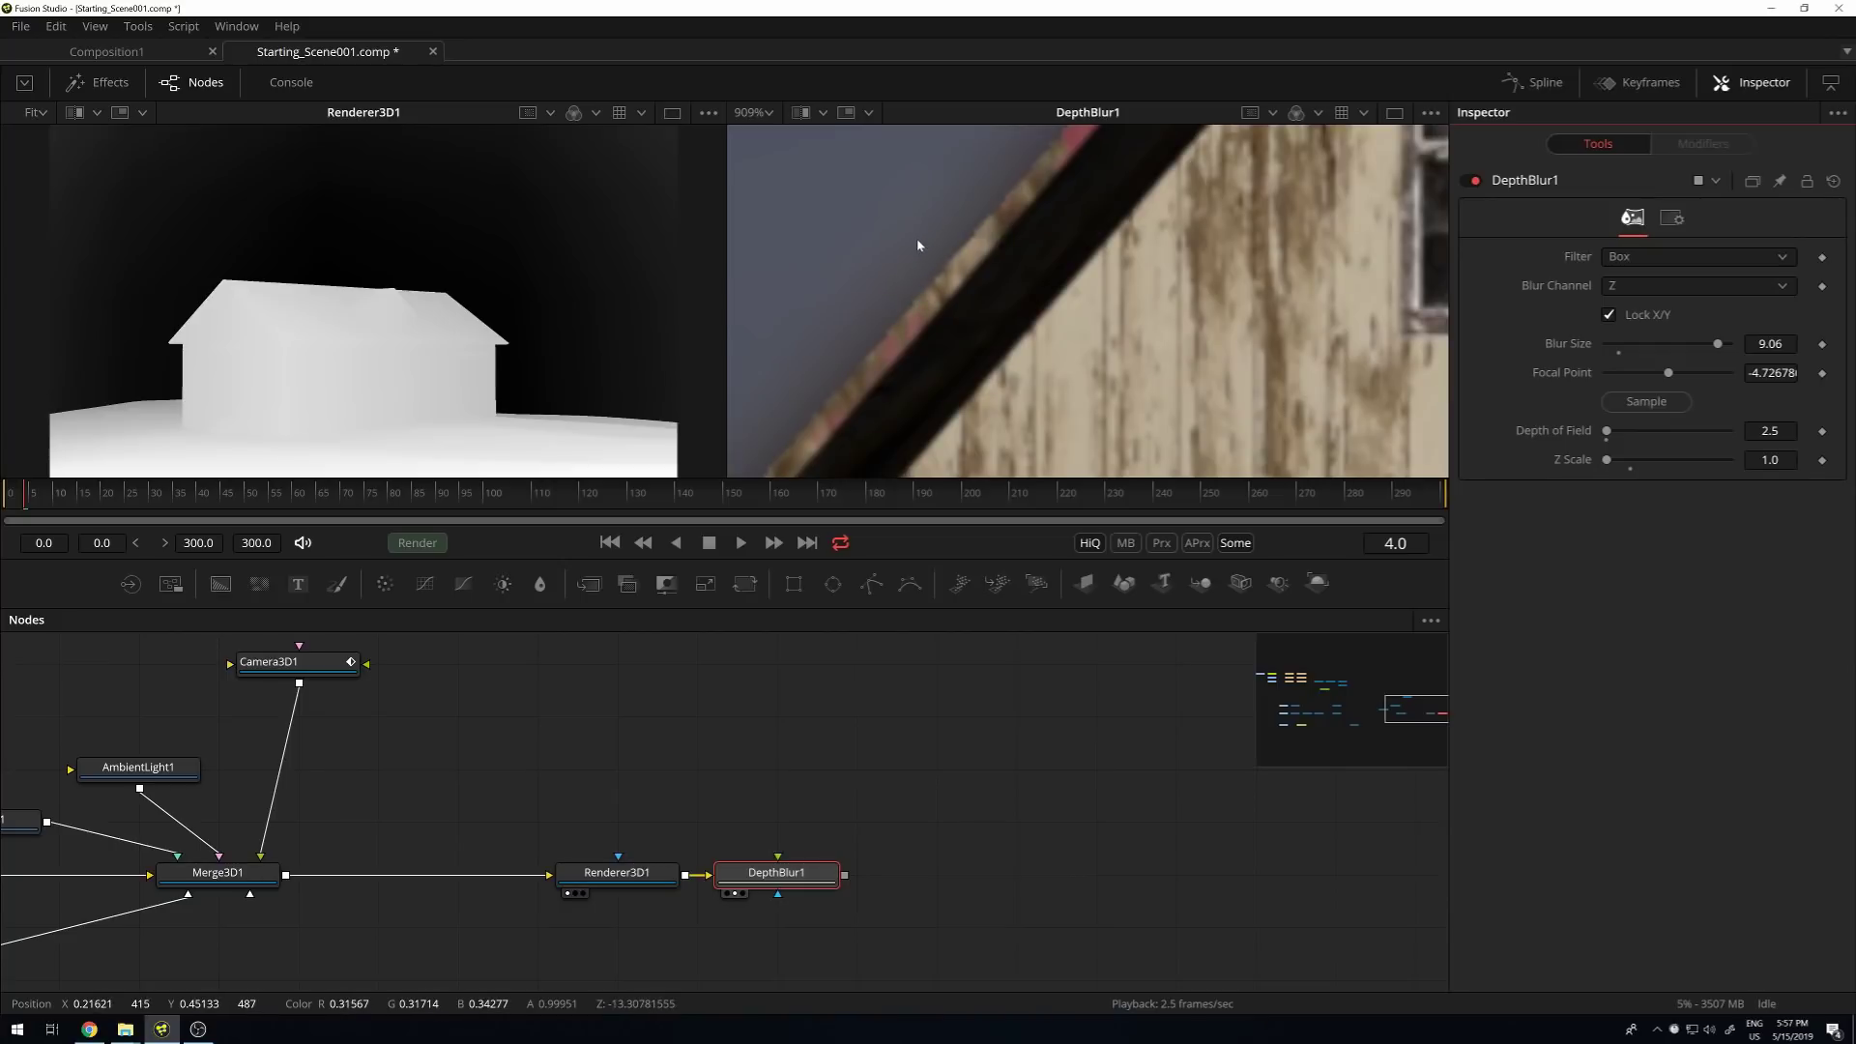
scroll(917, 238, "down", 4)
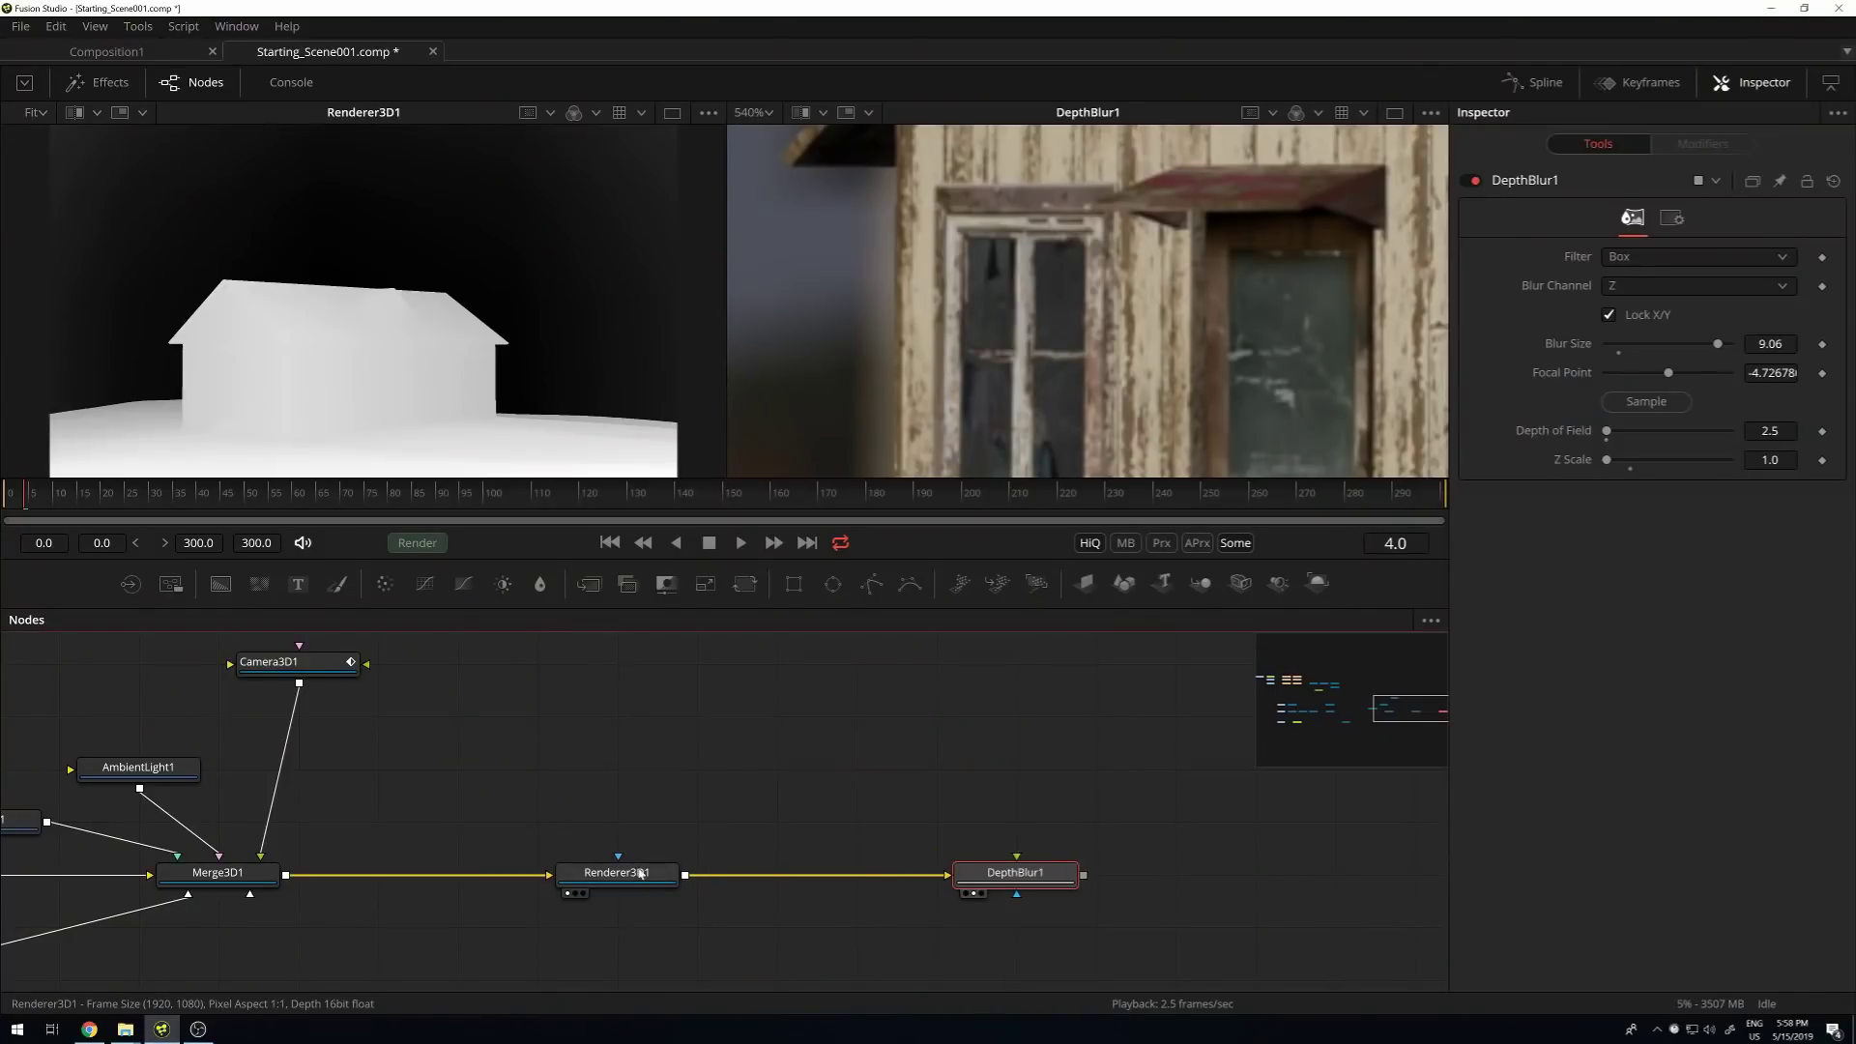
Display Renderer3D1 in the second viewer and enable its Accumulation Effects.
left_click(633, 874)
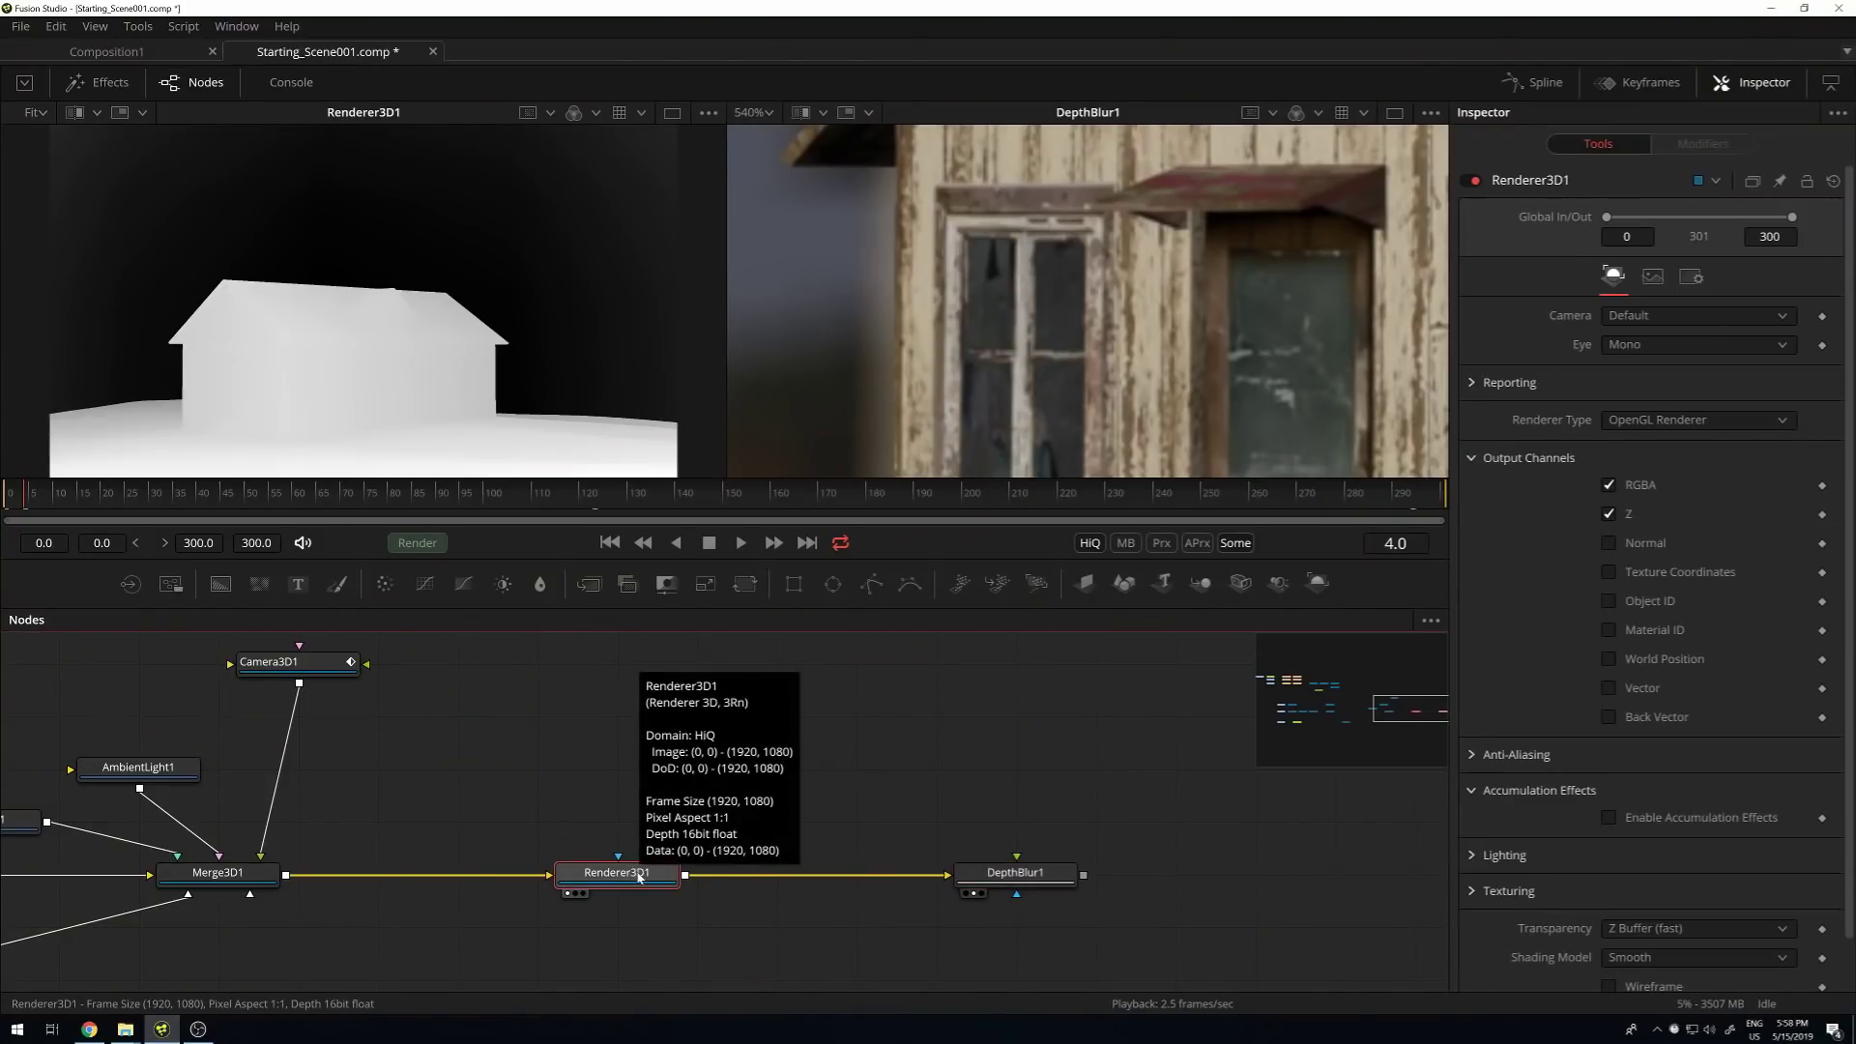
key("2")
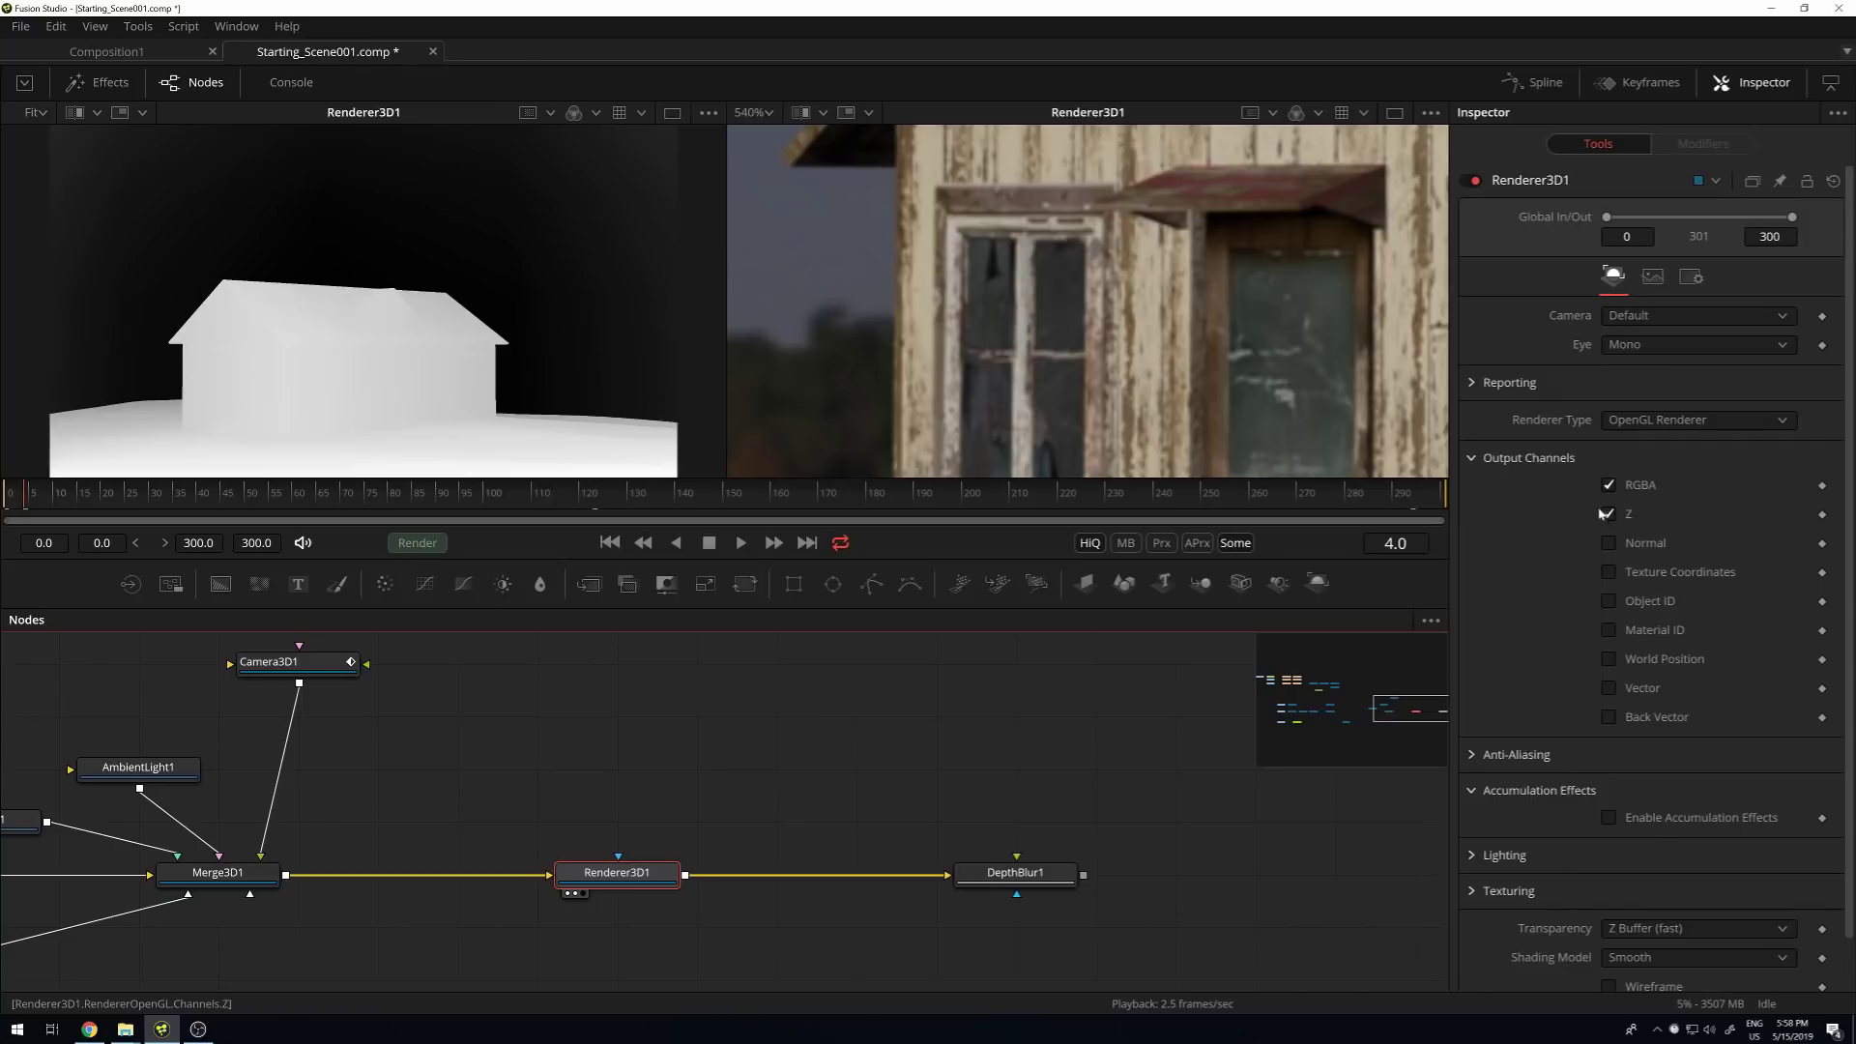
left_click(1474, 461)
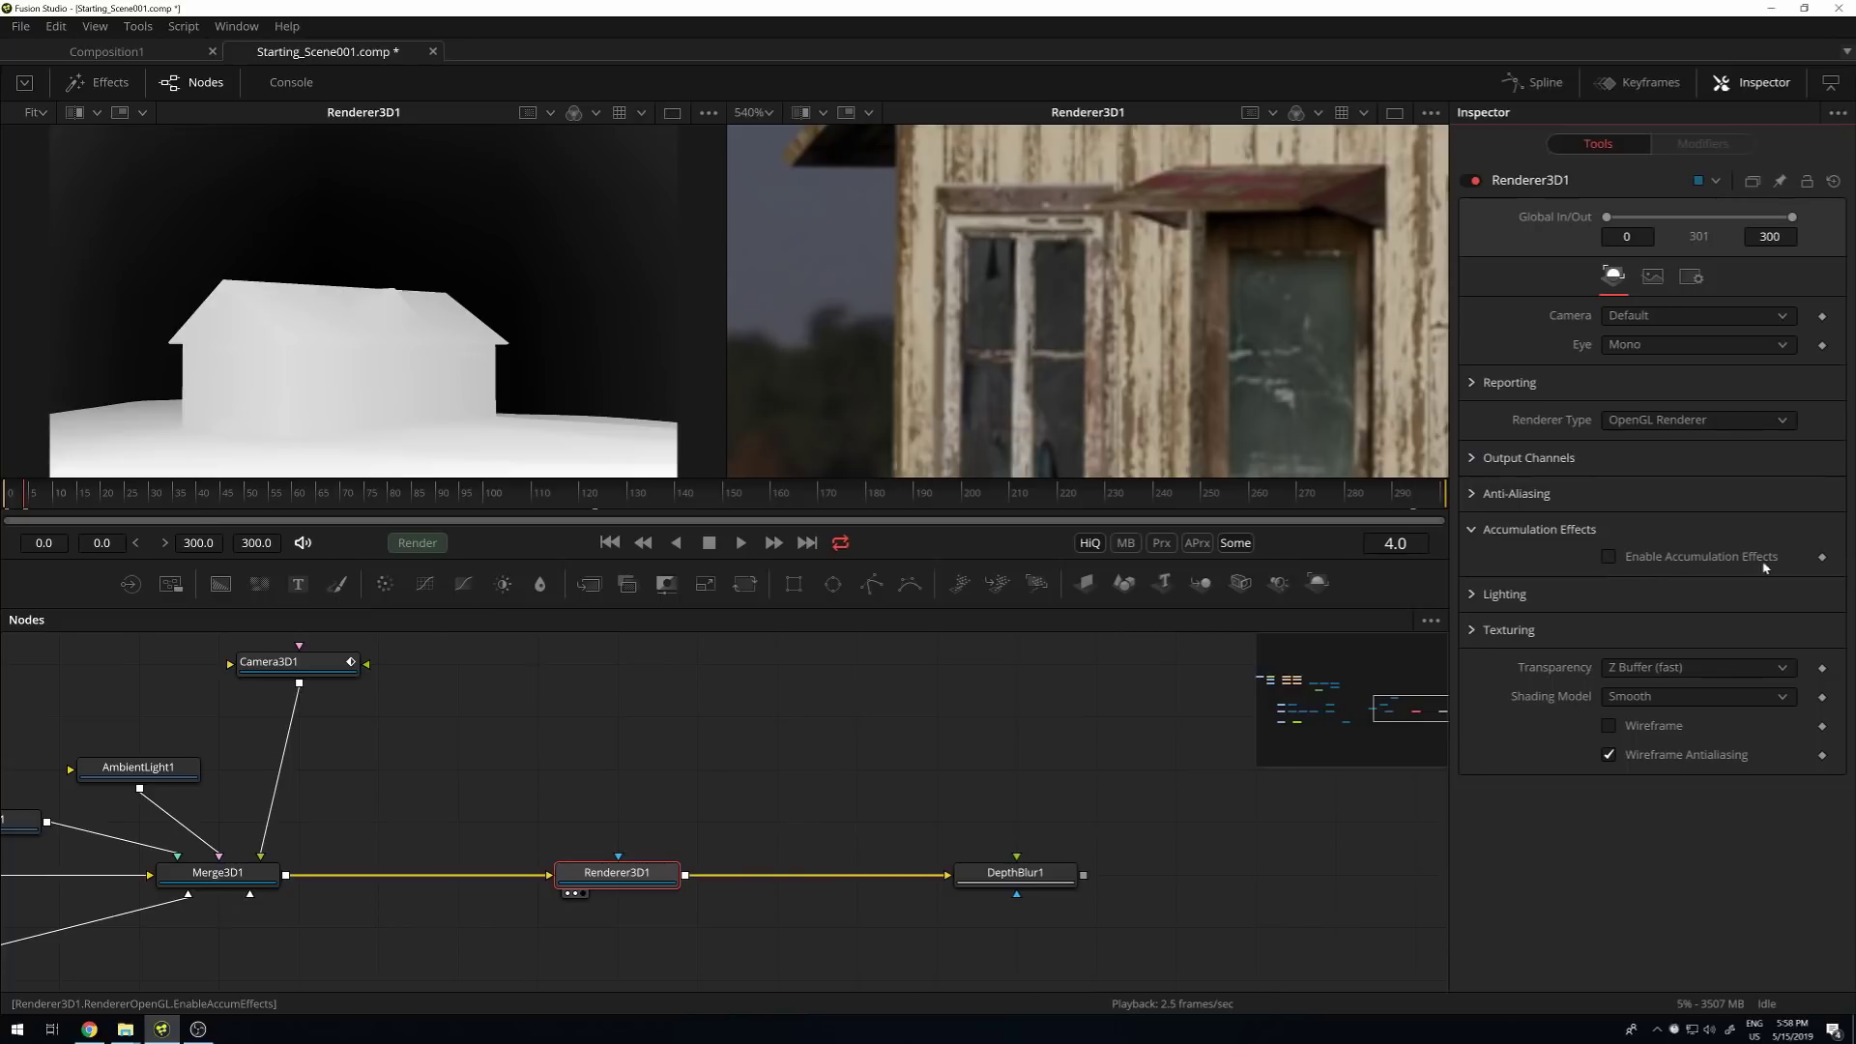
left_click(1610, 557)
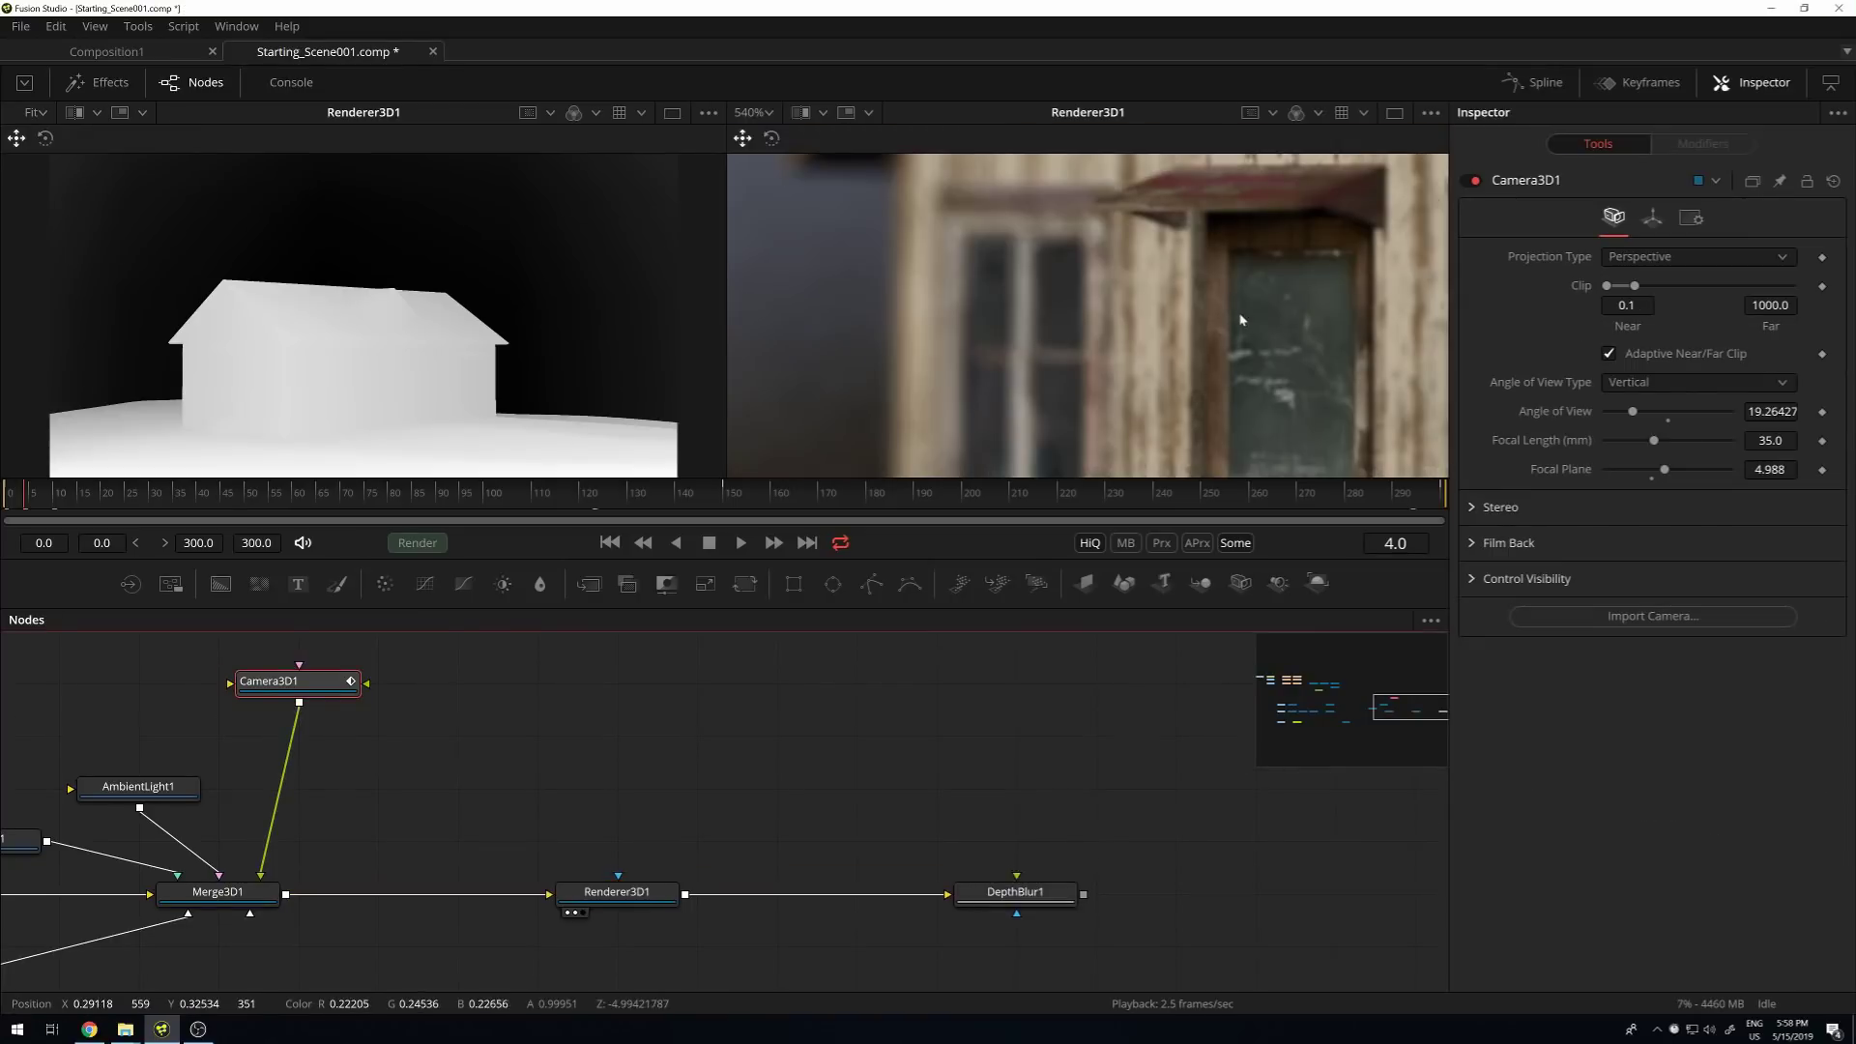
Examine the rendered depth of field from the front door to the far end of the house and the background.
scroll(1194, 320, "down", 5)
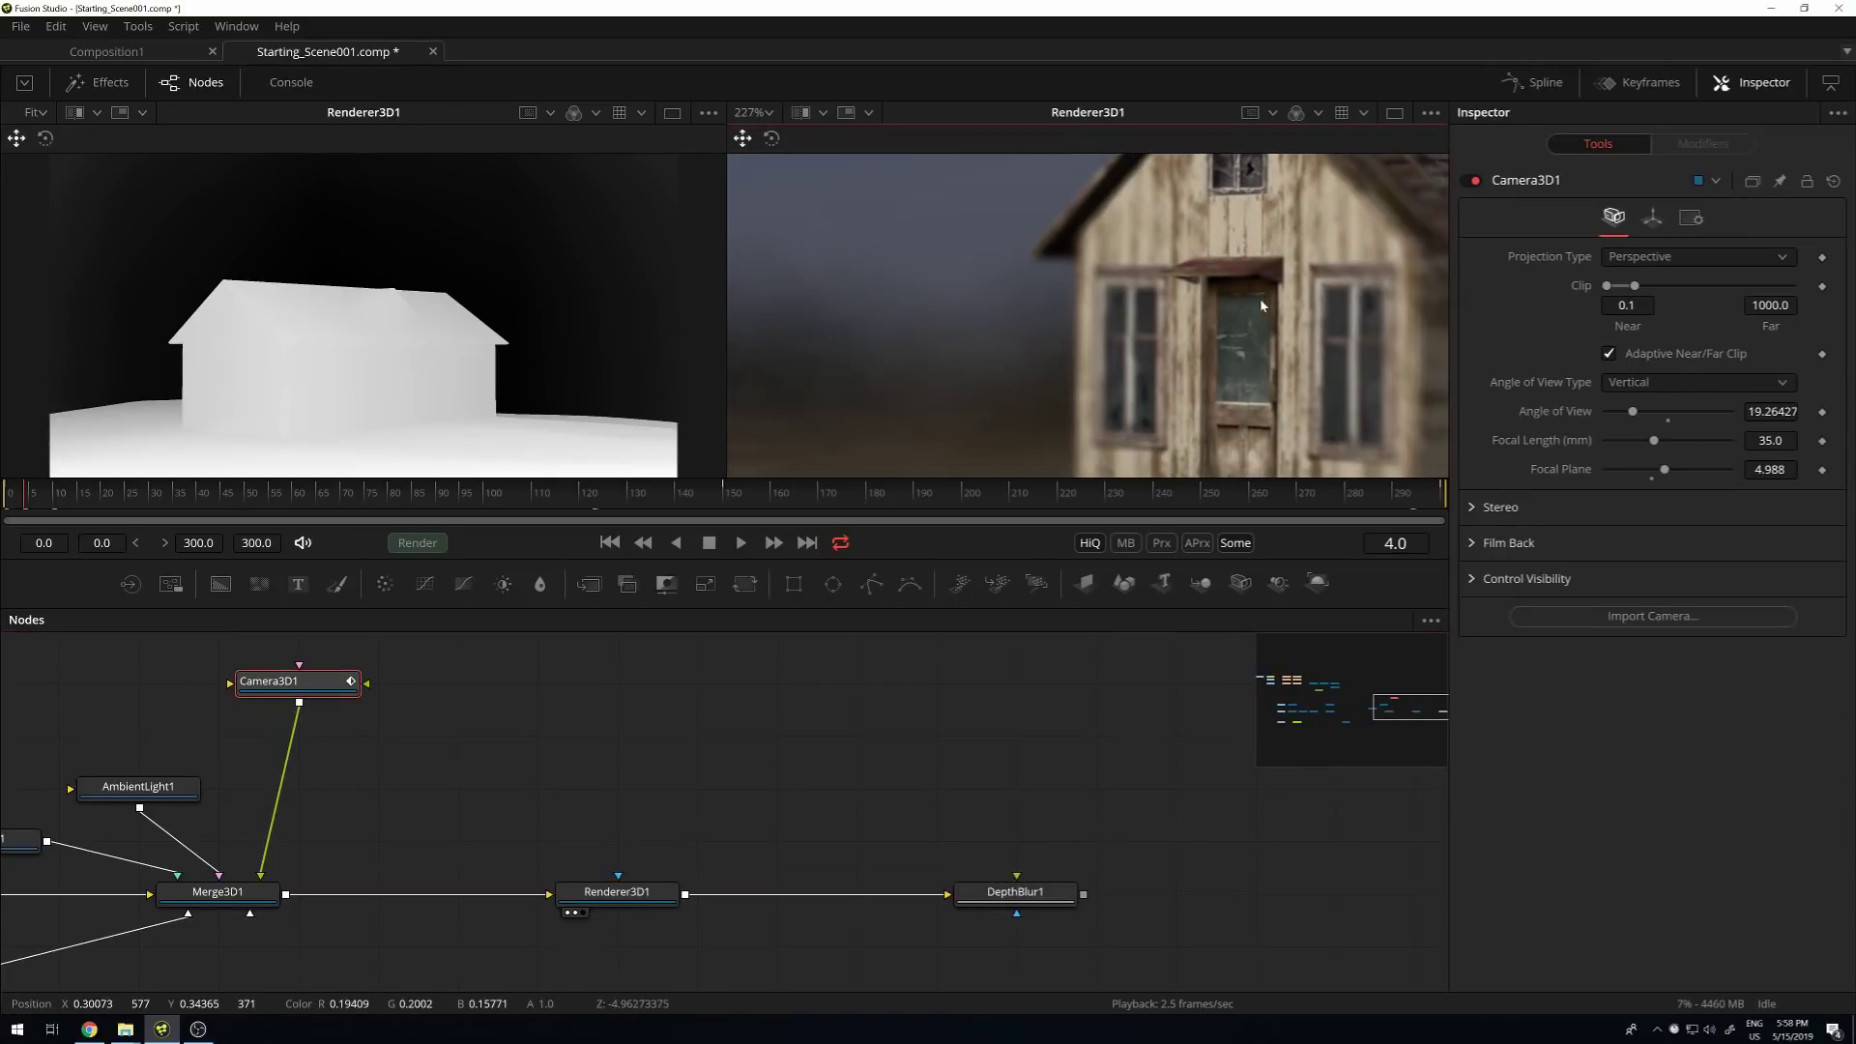
scroll(1196, 308, "down", 4)
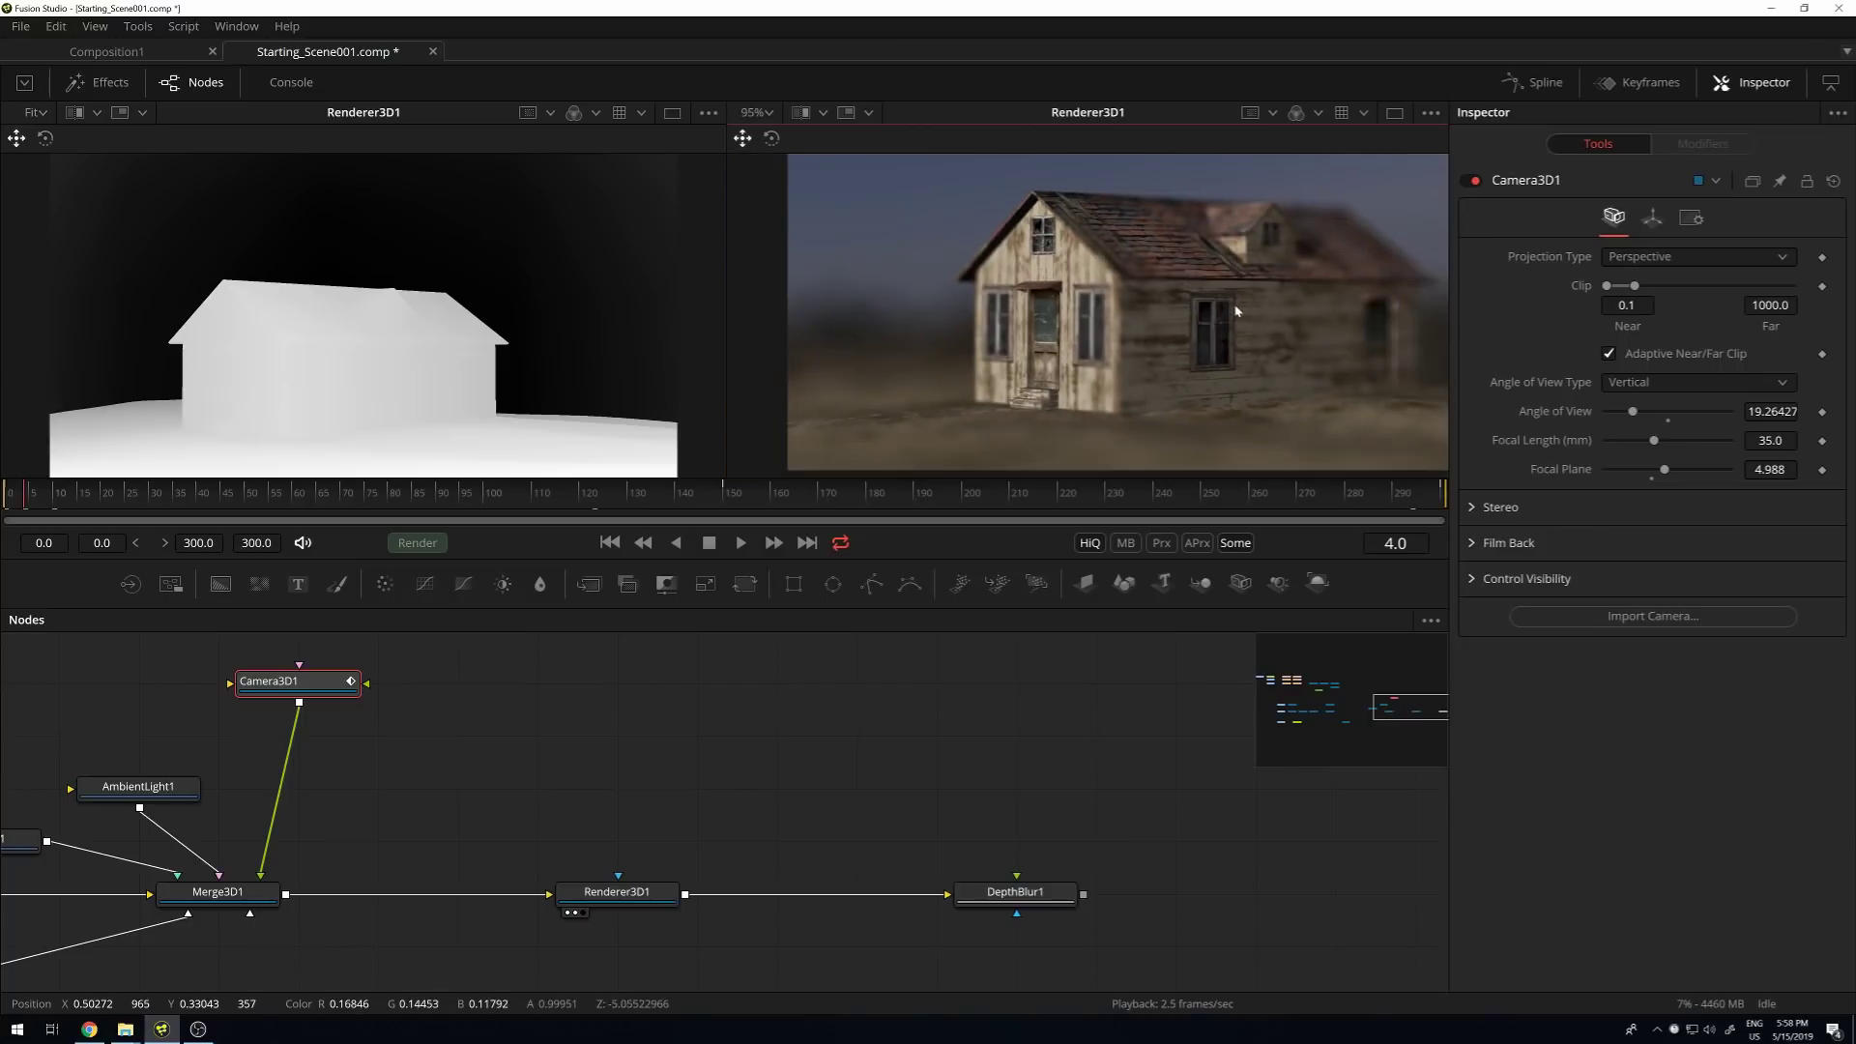
scroll(1232, 317, "up", 3)
scroll(1307, 334, "down", 2)
left_click_drag(1289, 331, 1195, 355)
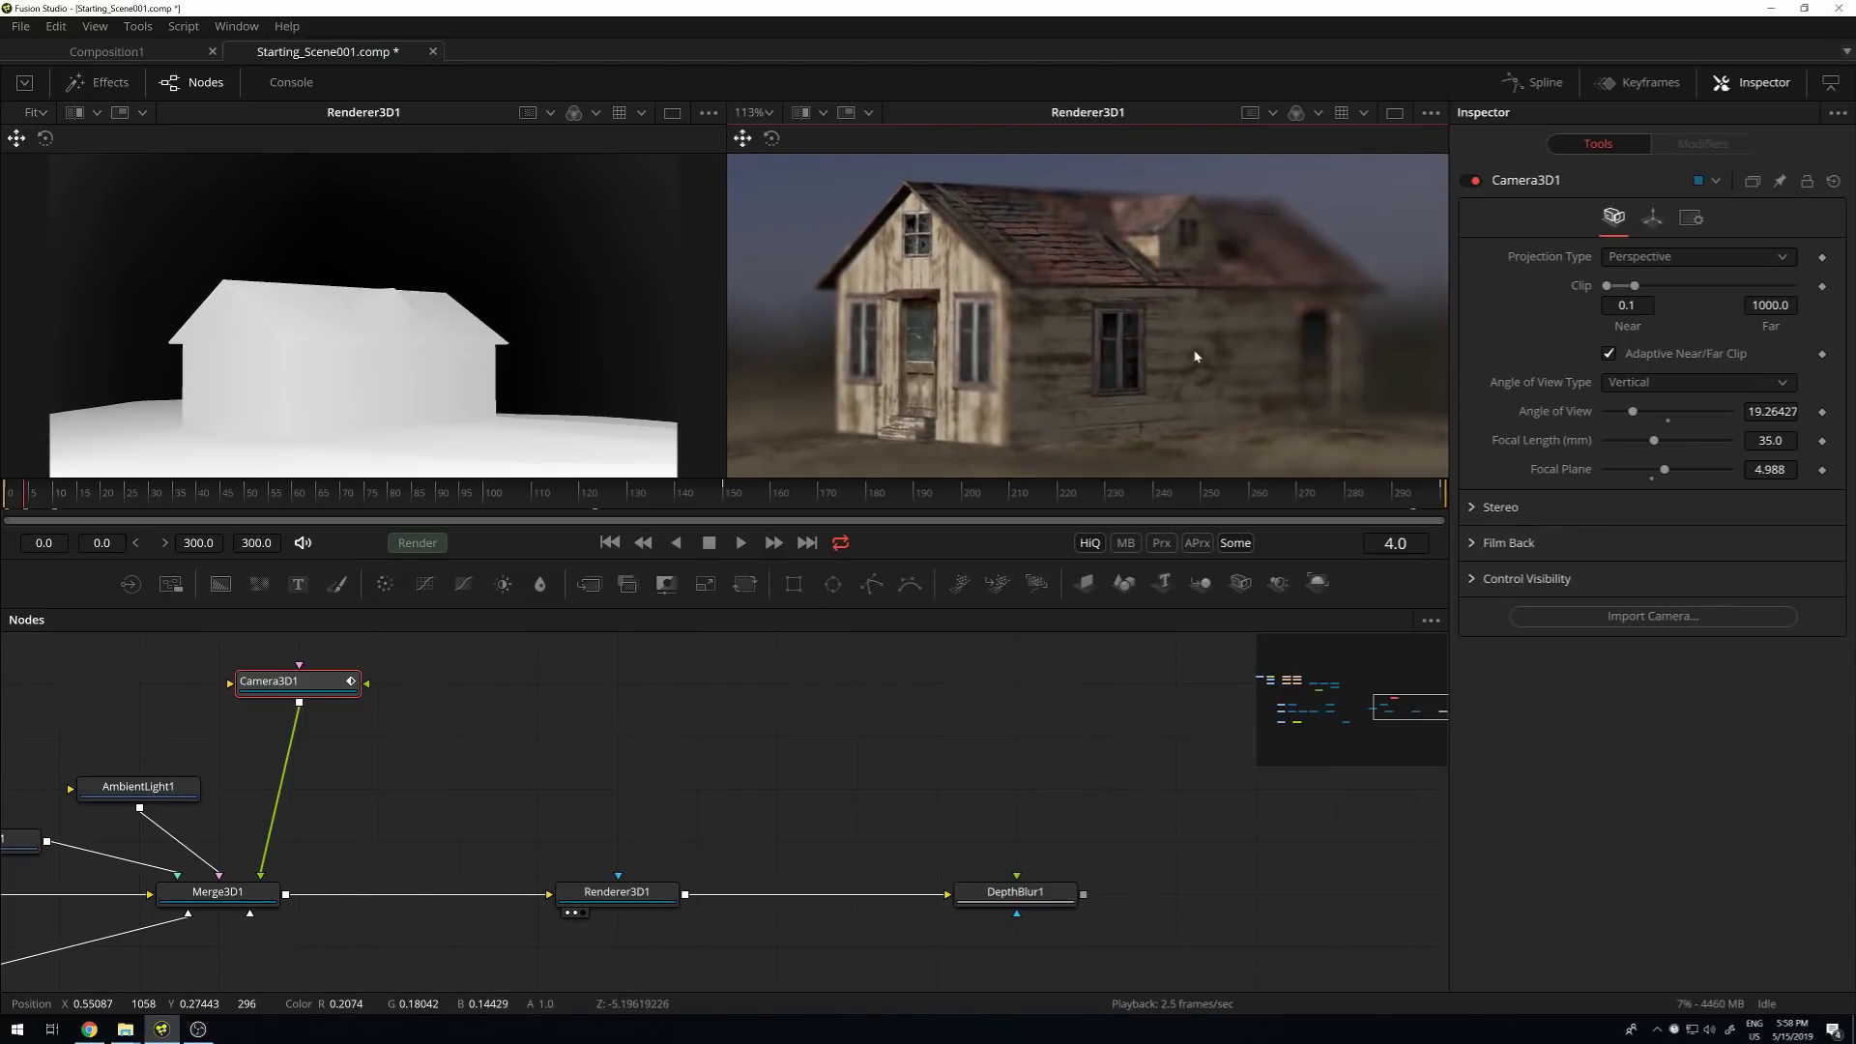
Inspect the roof ridge and gable edges of Renderer3D1's accumulation depth of field up close.
scroll(1239, 330, "up", 1)
scroll(1239, 330, "up", 1)
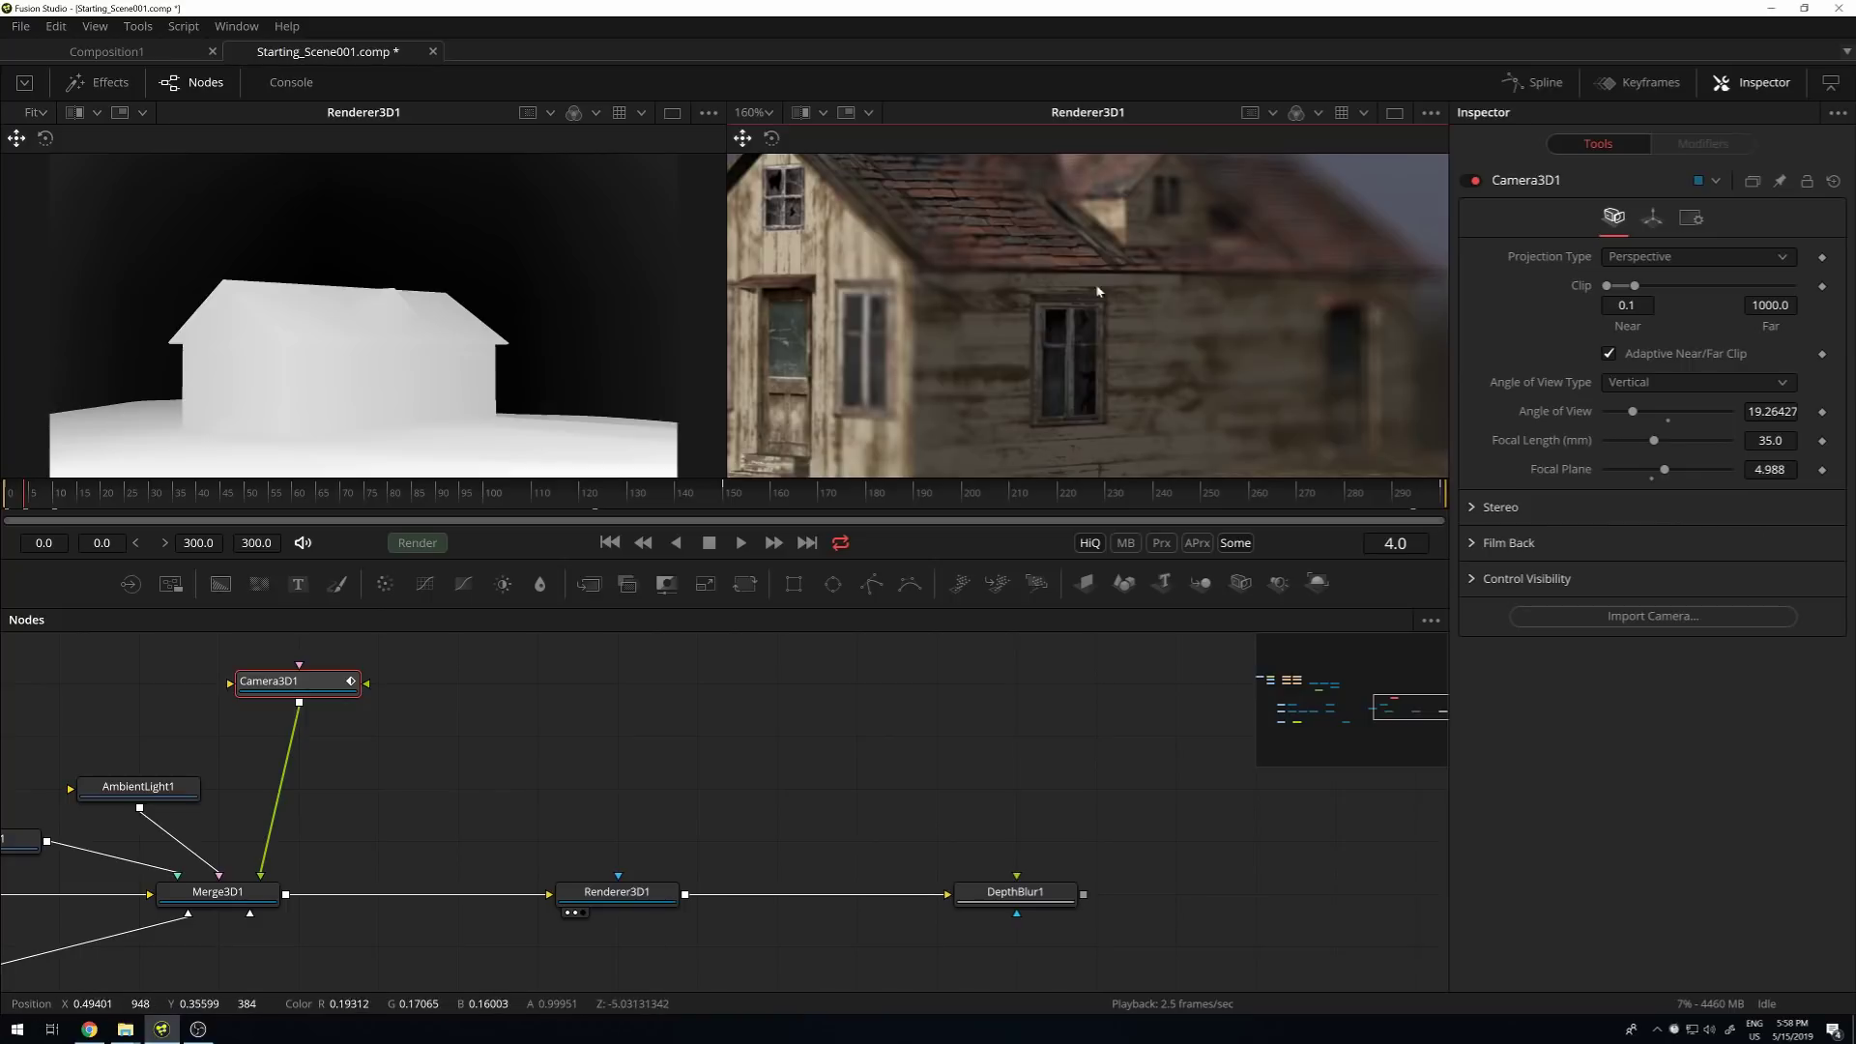
scroll(1106, 288, "down", 2)
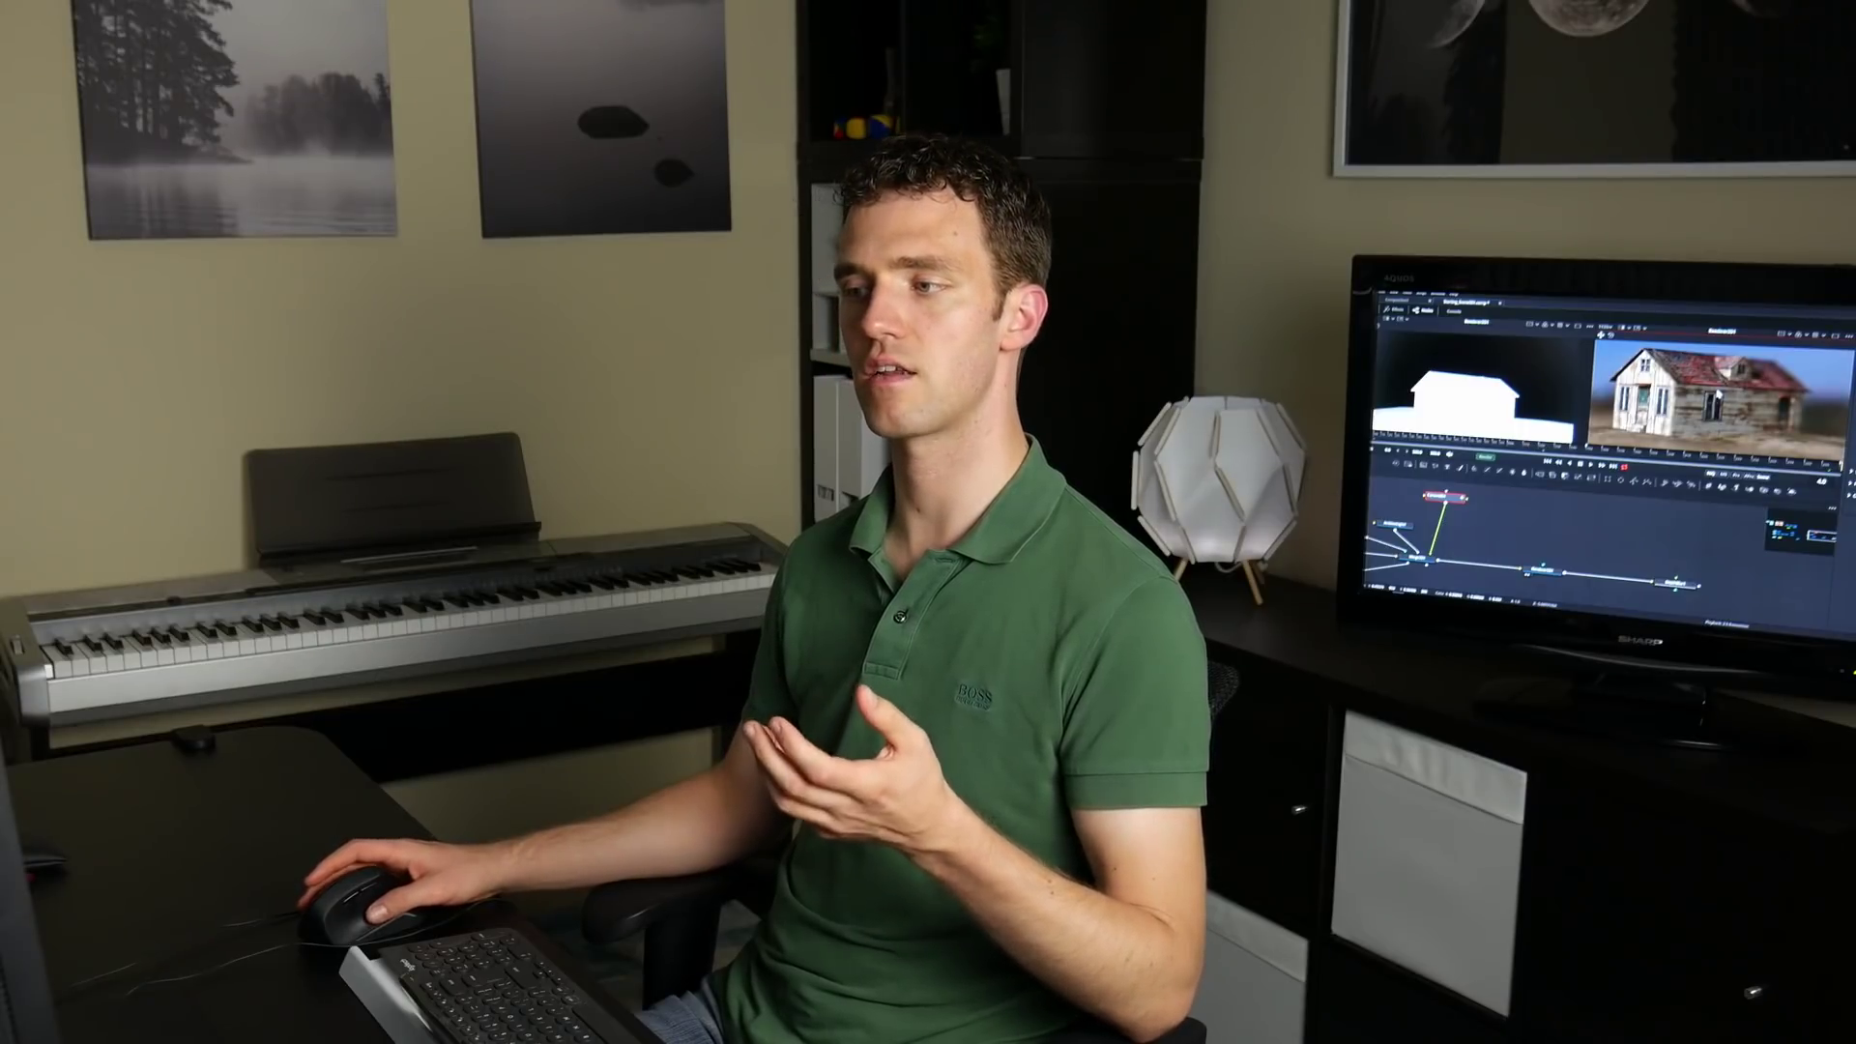
scroll(808, 242, "up", 5)
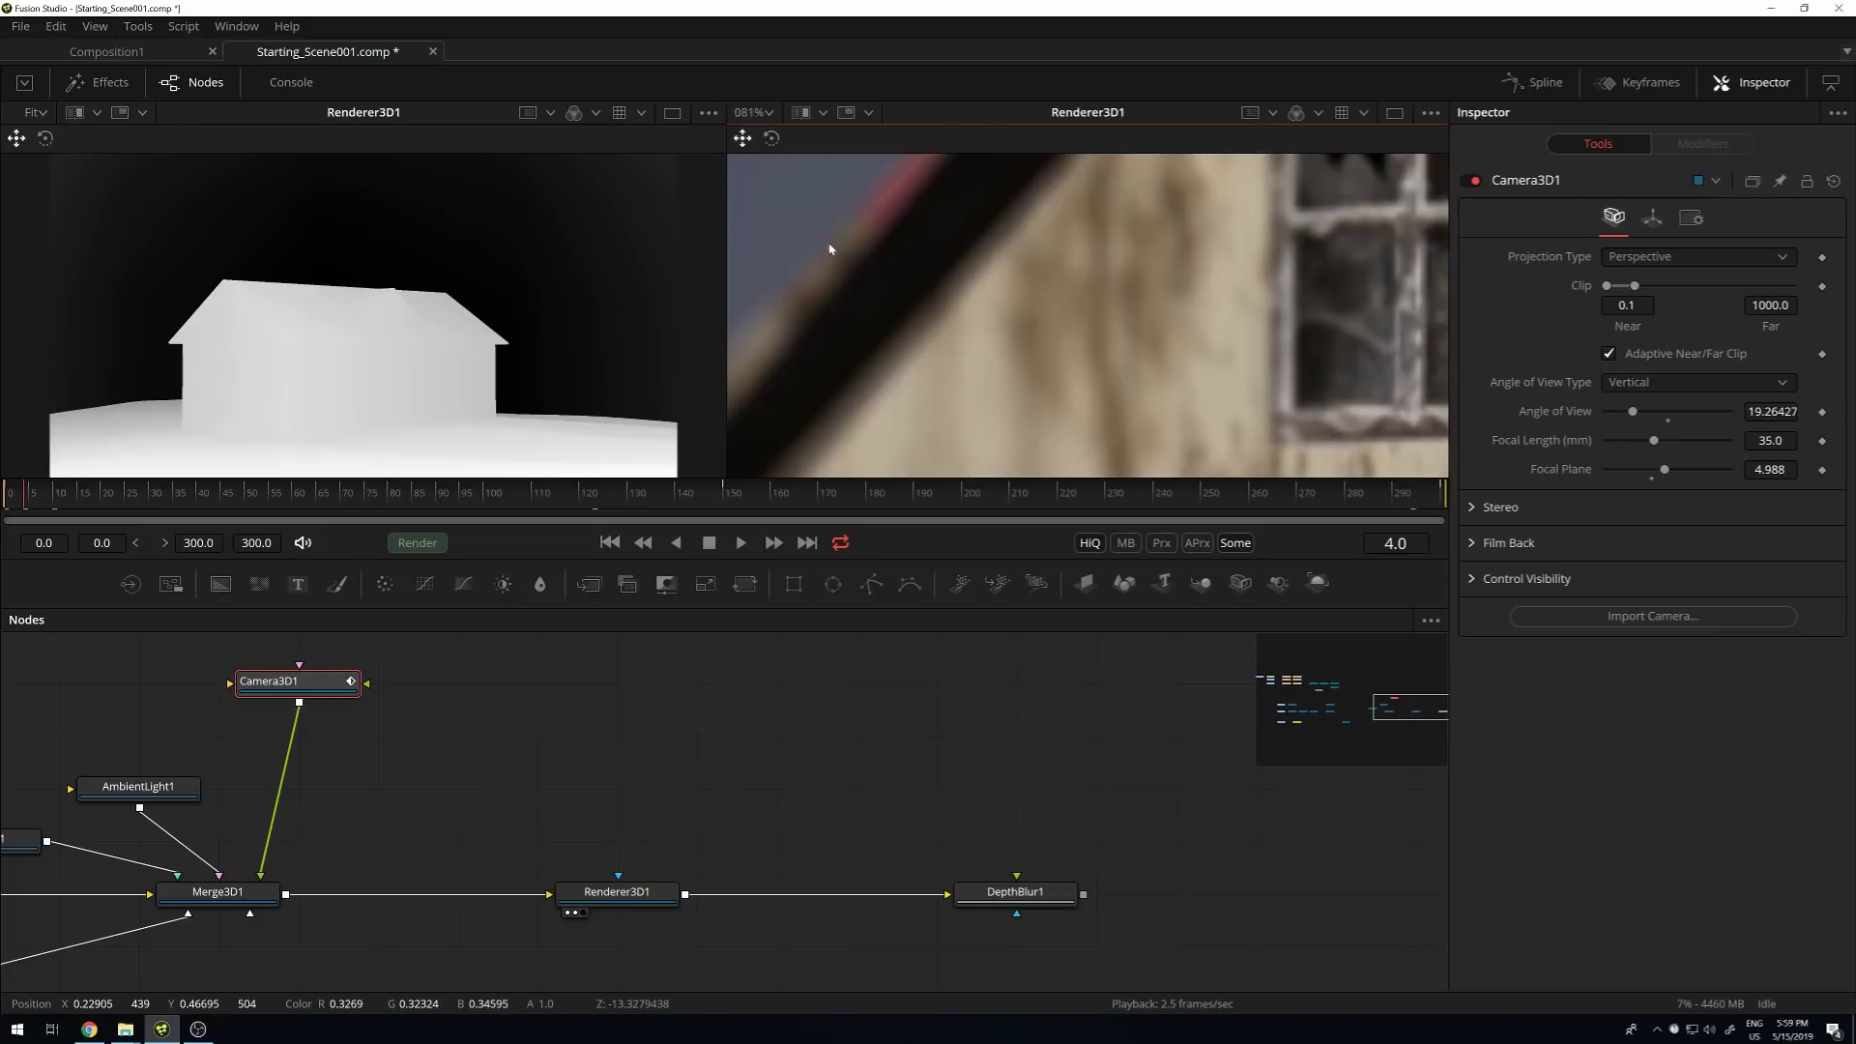
left_click_drag(1224, 379, 866, 456)
scroll(968, 280, "up", 3)
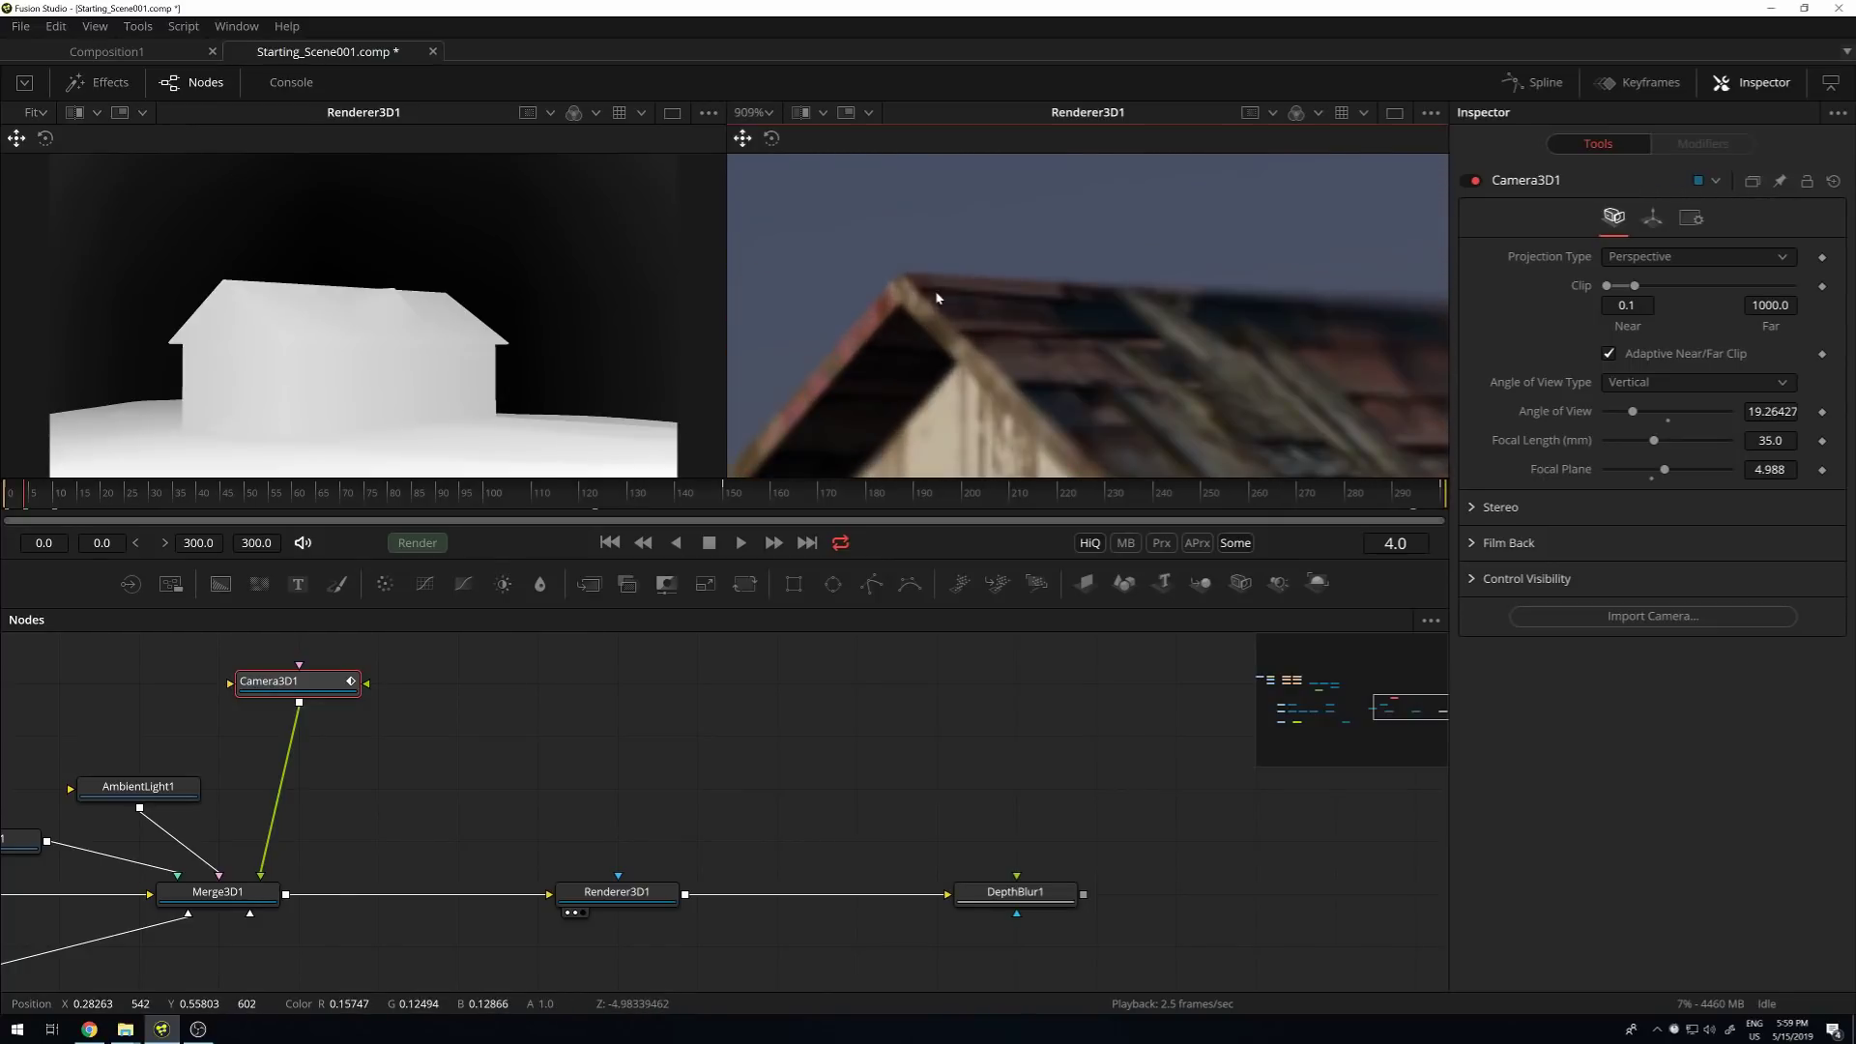
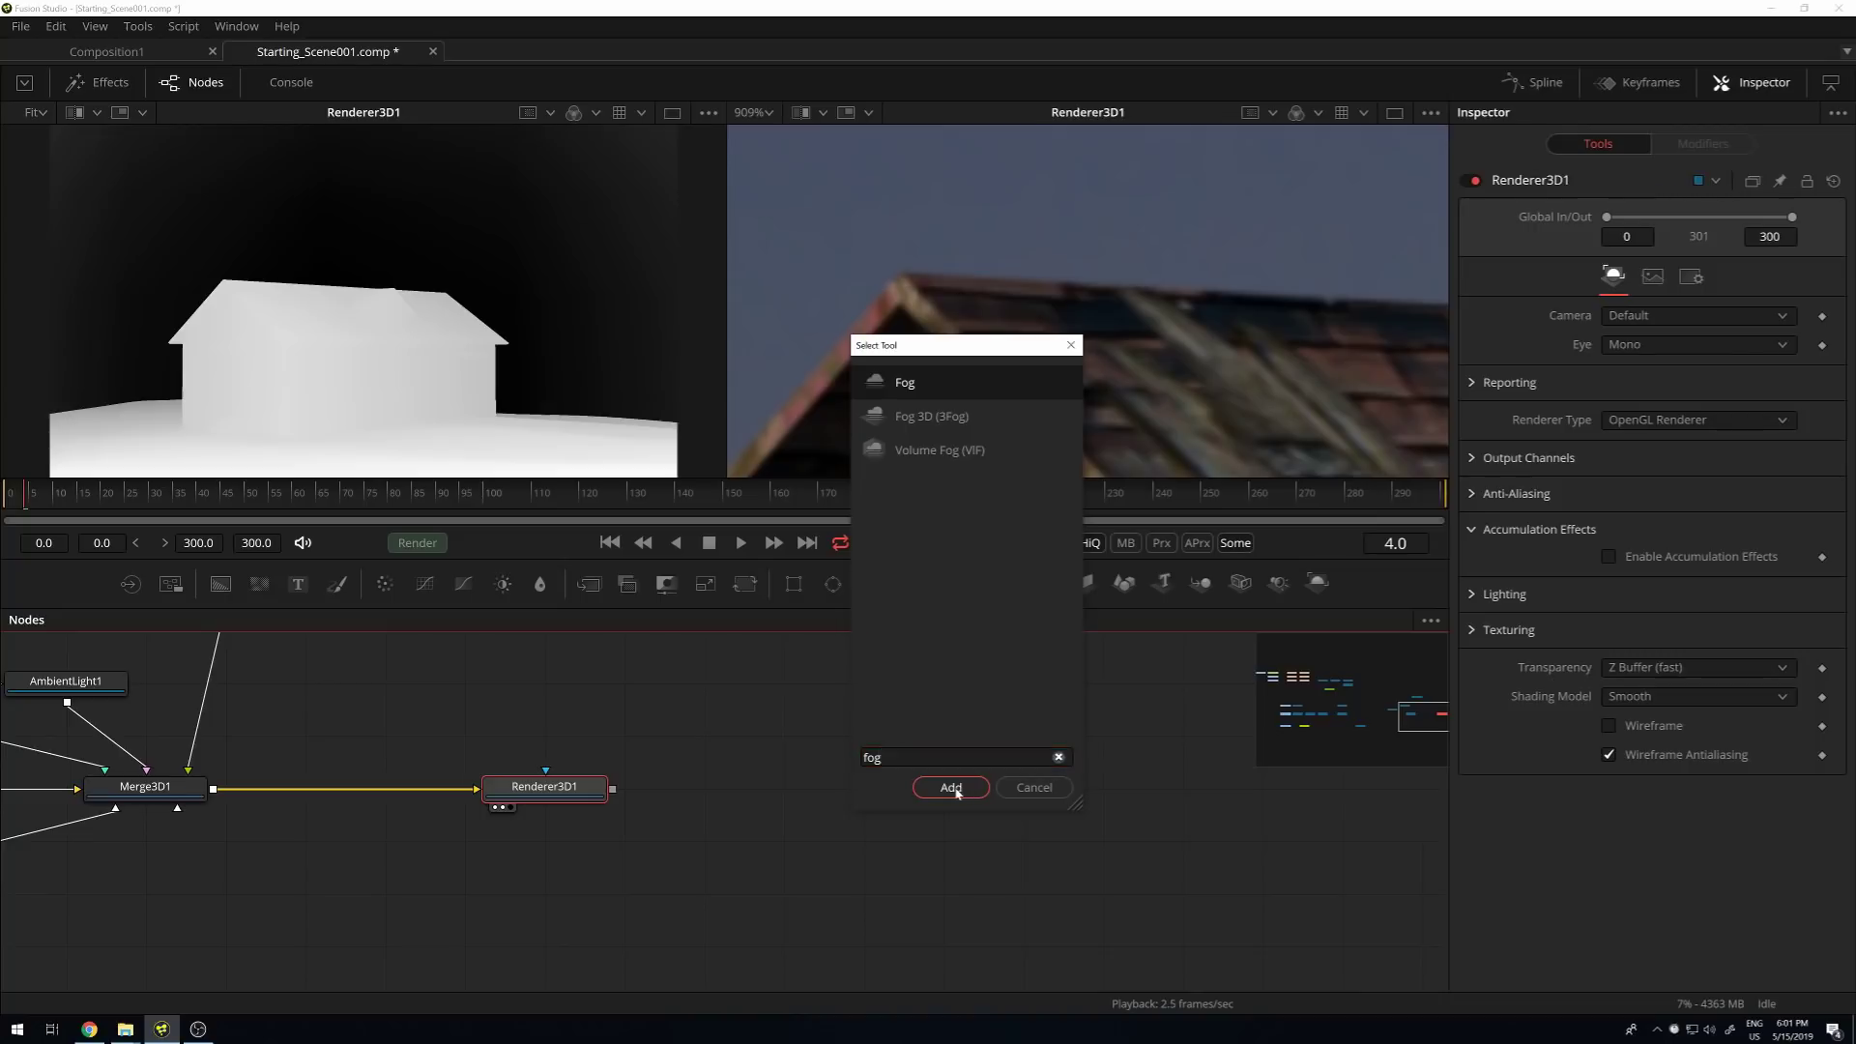
Add a Fog node after Renderer3D1, sampling its Z Near Plane on the ground before the house corner and Z Far Plane on the ground behind the house.
left_click_drag(682, 787, 785, 787)
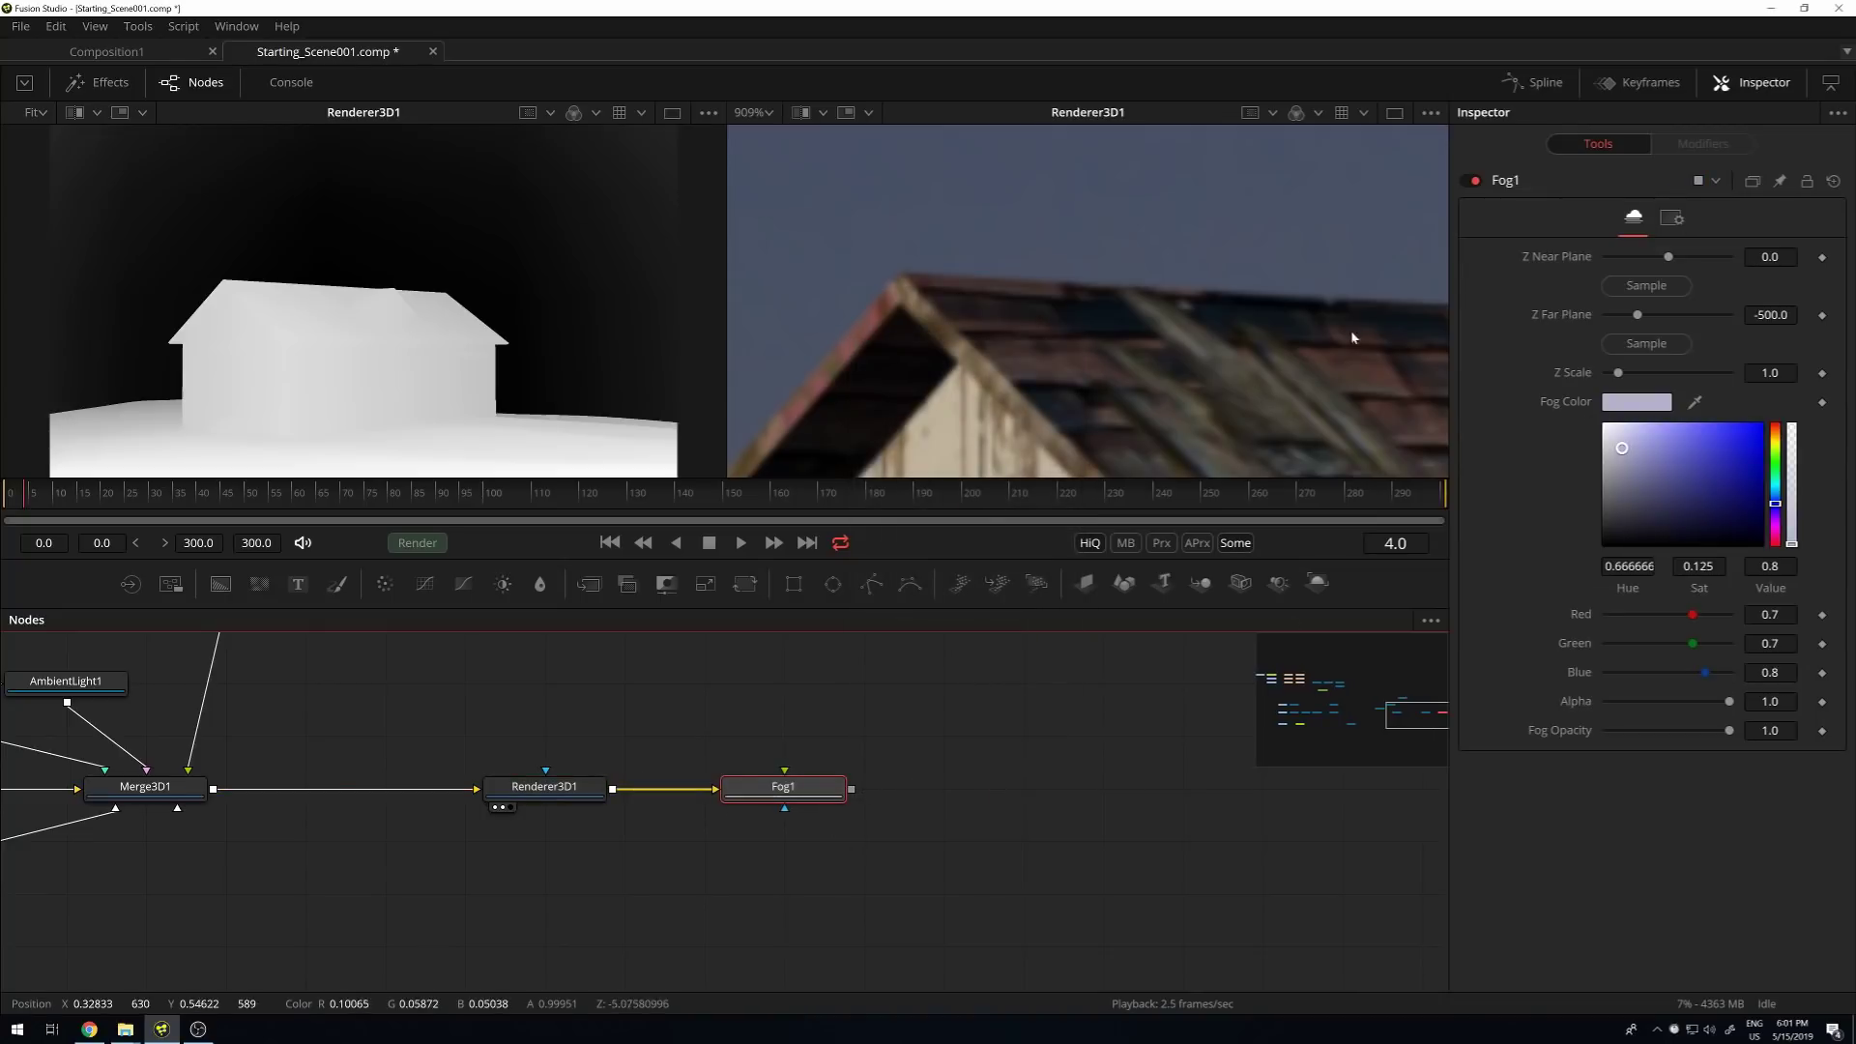
scroll(1309, 340, "down", 5)
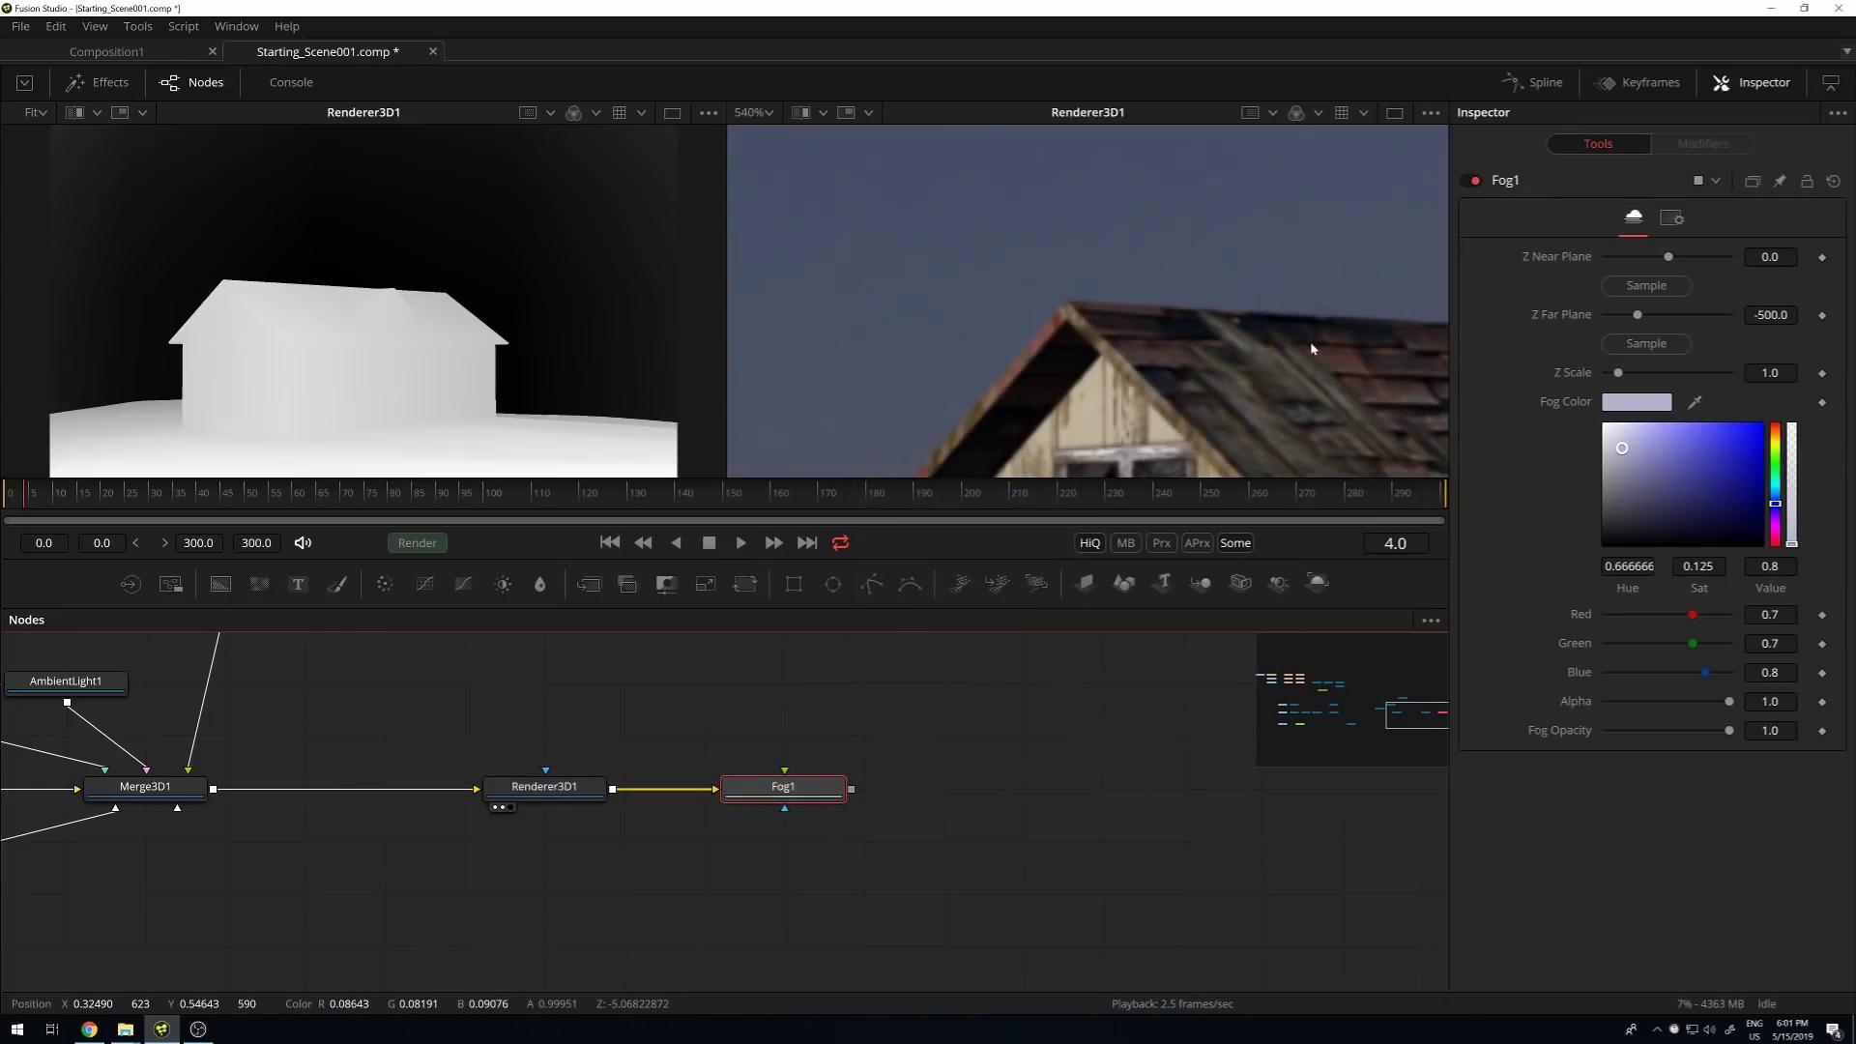
scroll(1108, 215, "down", 6)
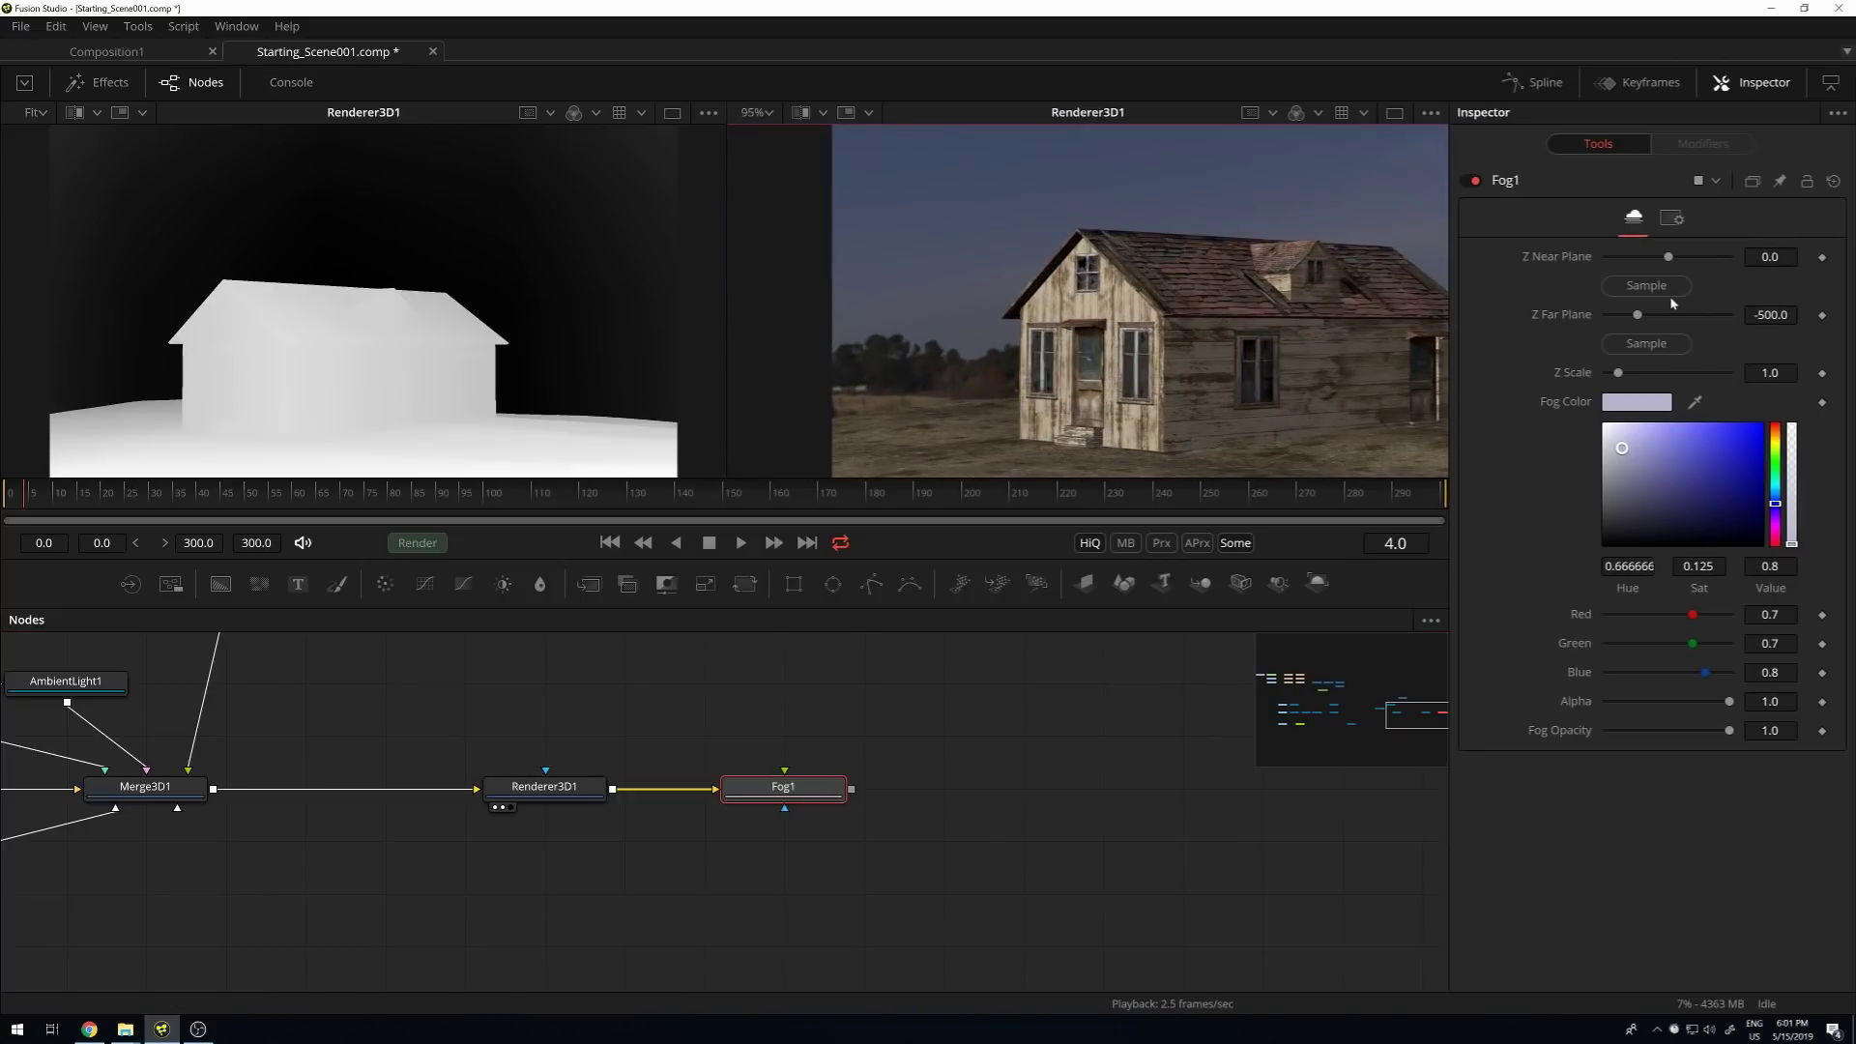
left_click_drag(1663, 287, 1165, 479)
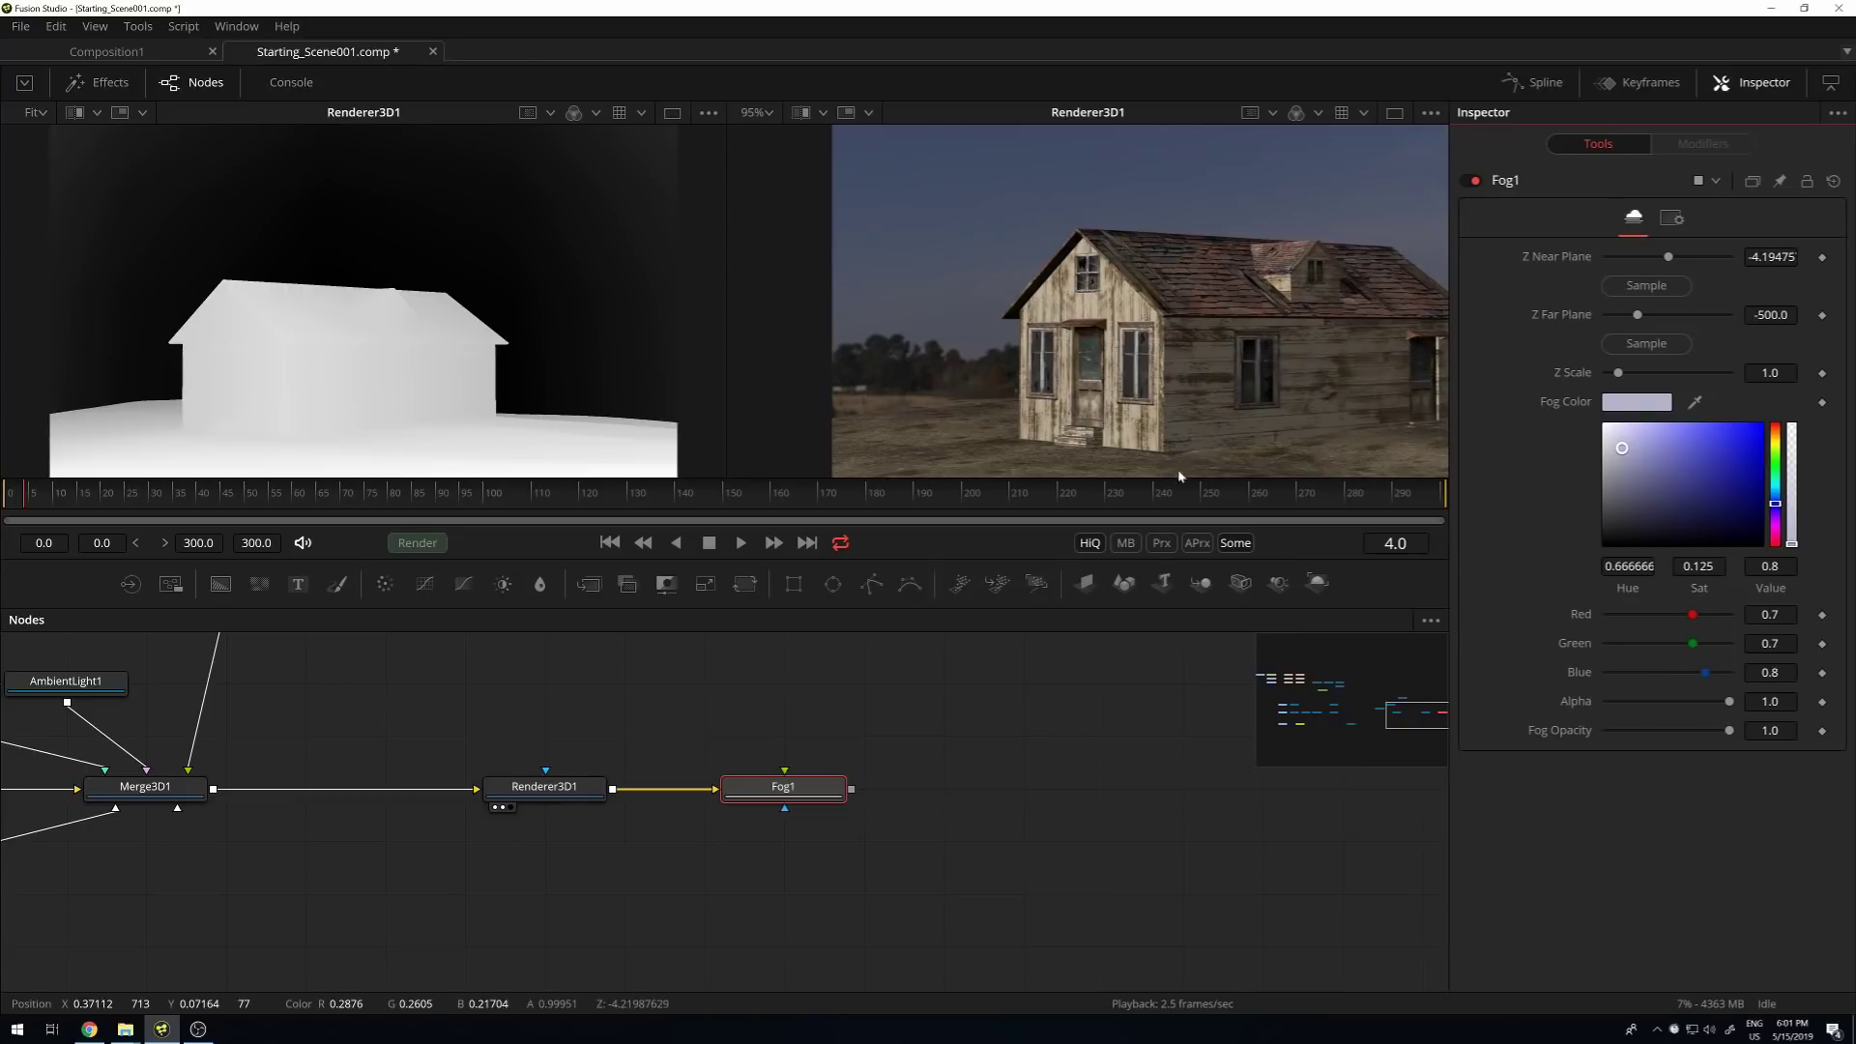
left_click_drag(1655, 346, 995, 401)
Display Fog1 in the second viewer and set its Fog Opacity to 0.457, inspecting the fog around the house.
key("2")
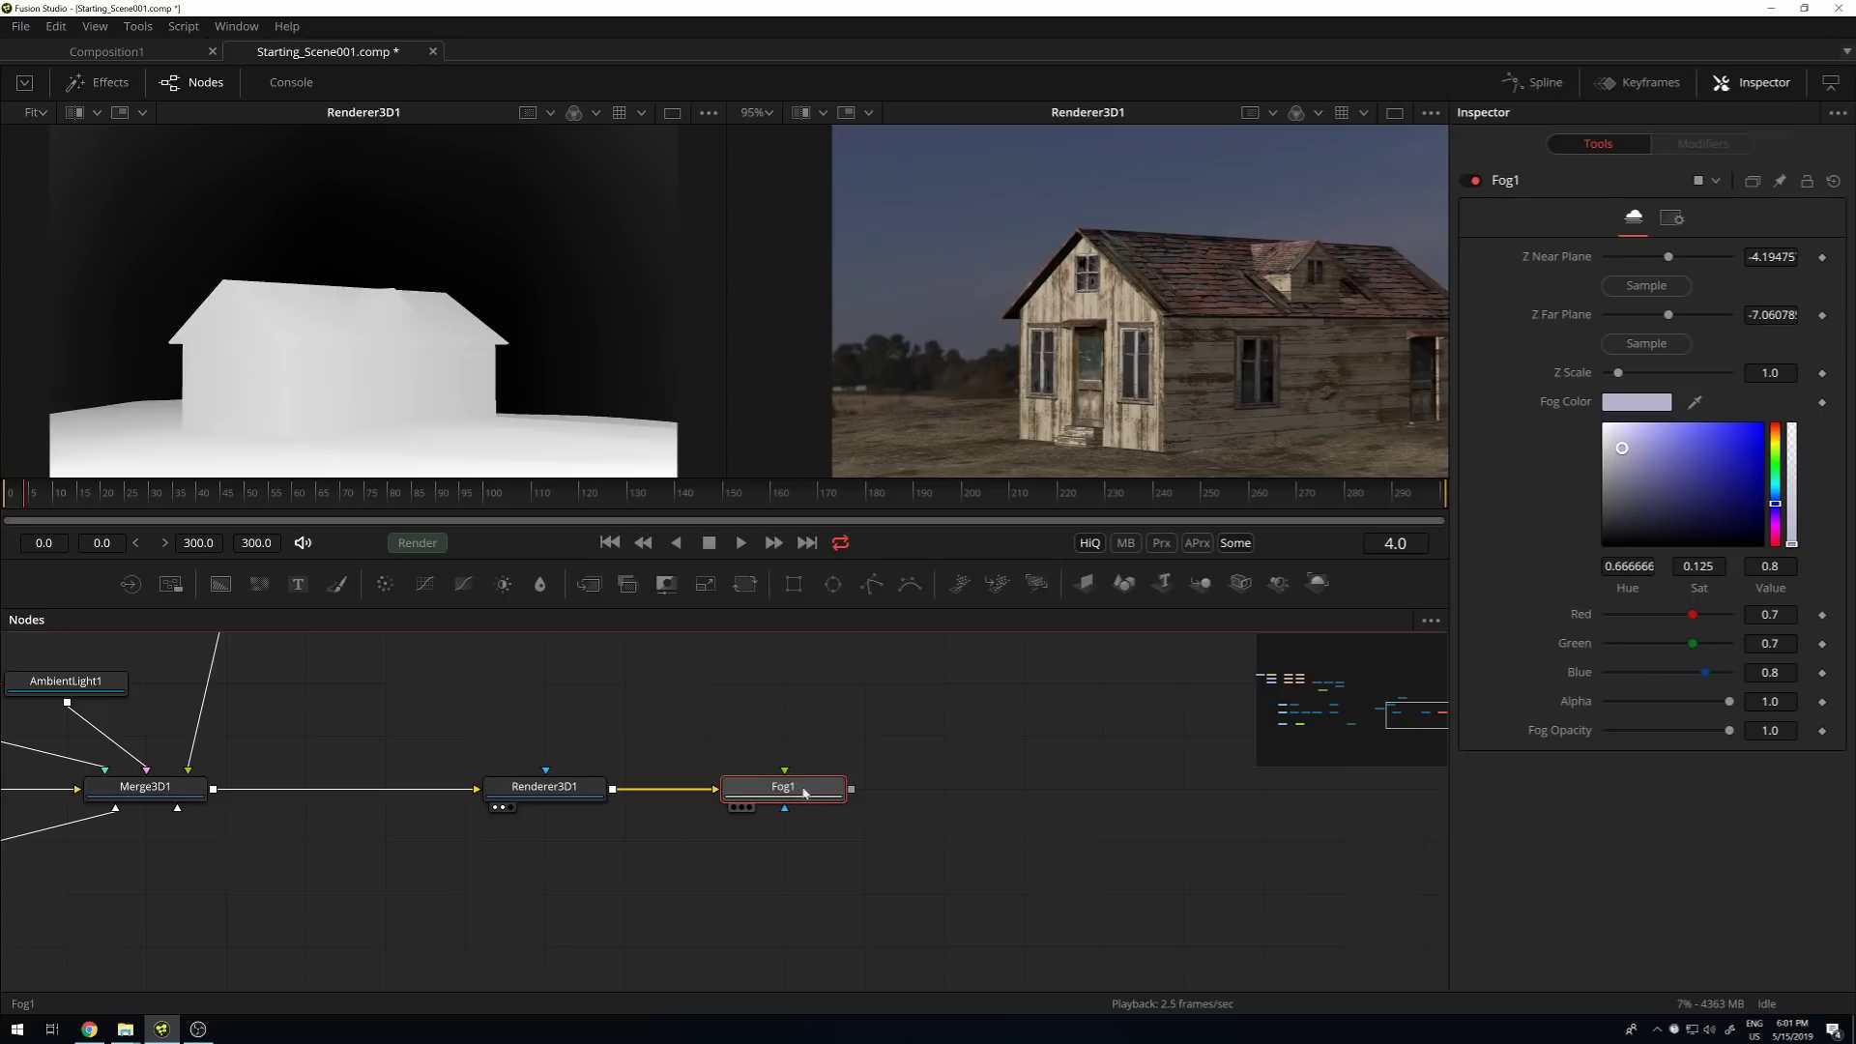
left_click_drag(1358, 331, 1188, 311)
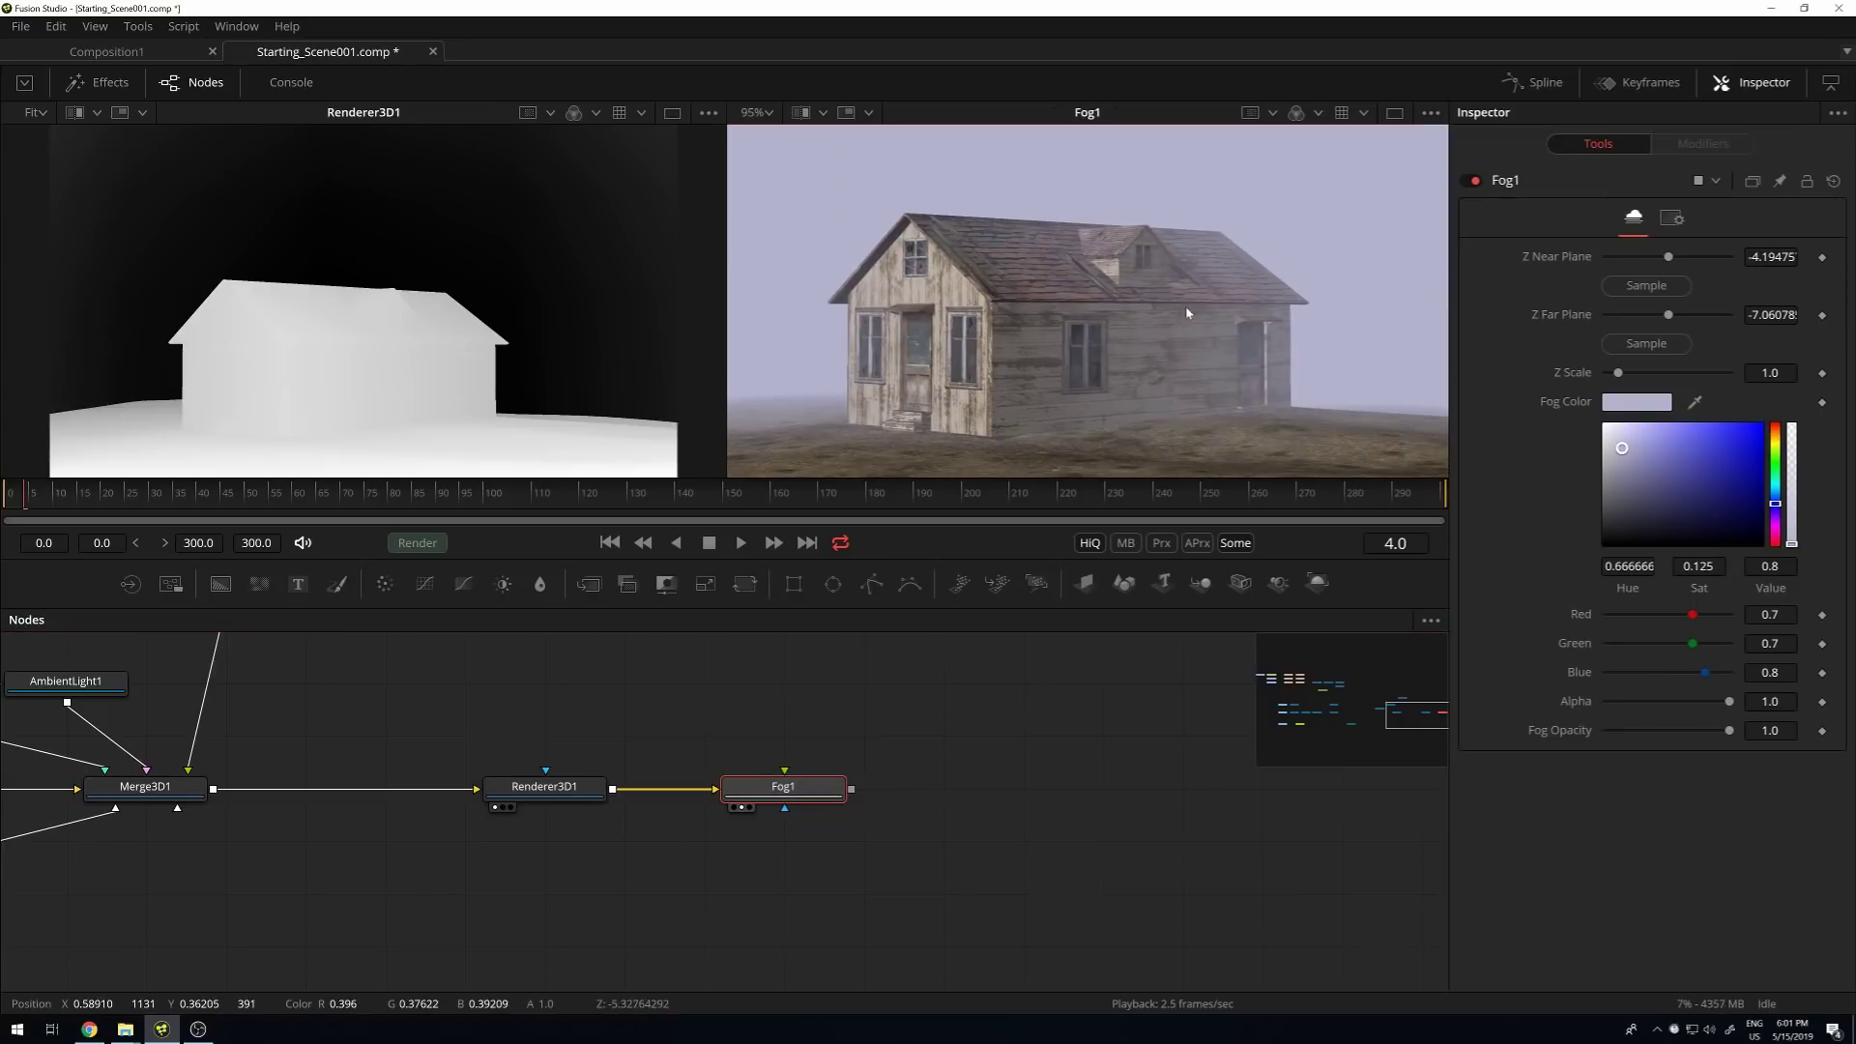
scroll(1209, 302, "down", 1)
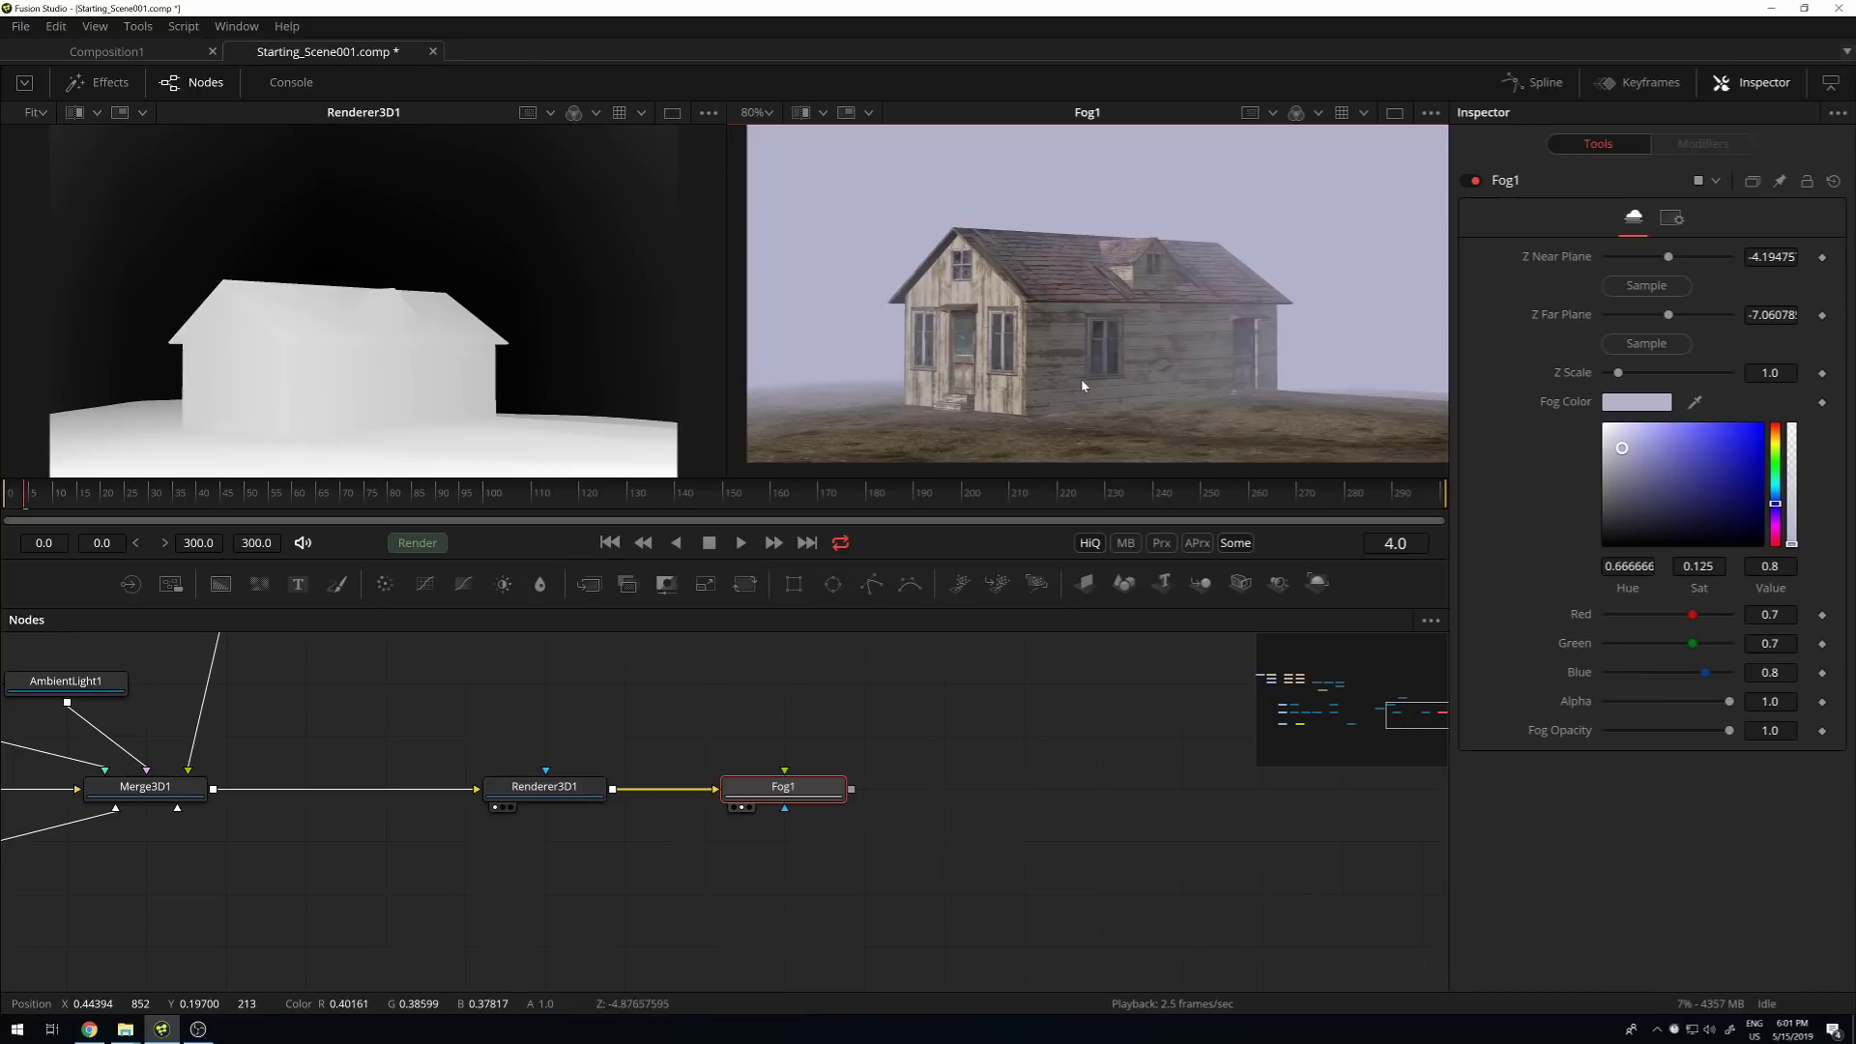
left_click_drag(1729, 732, 1661, 733)
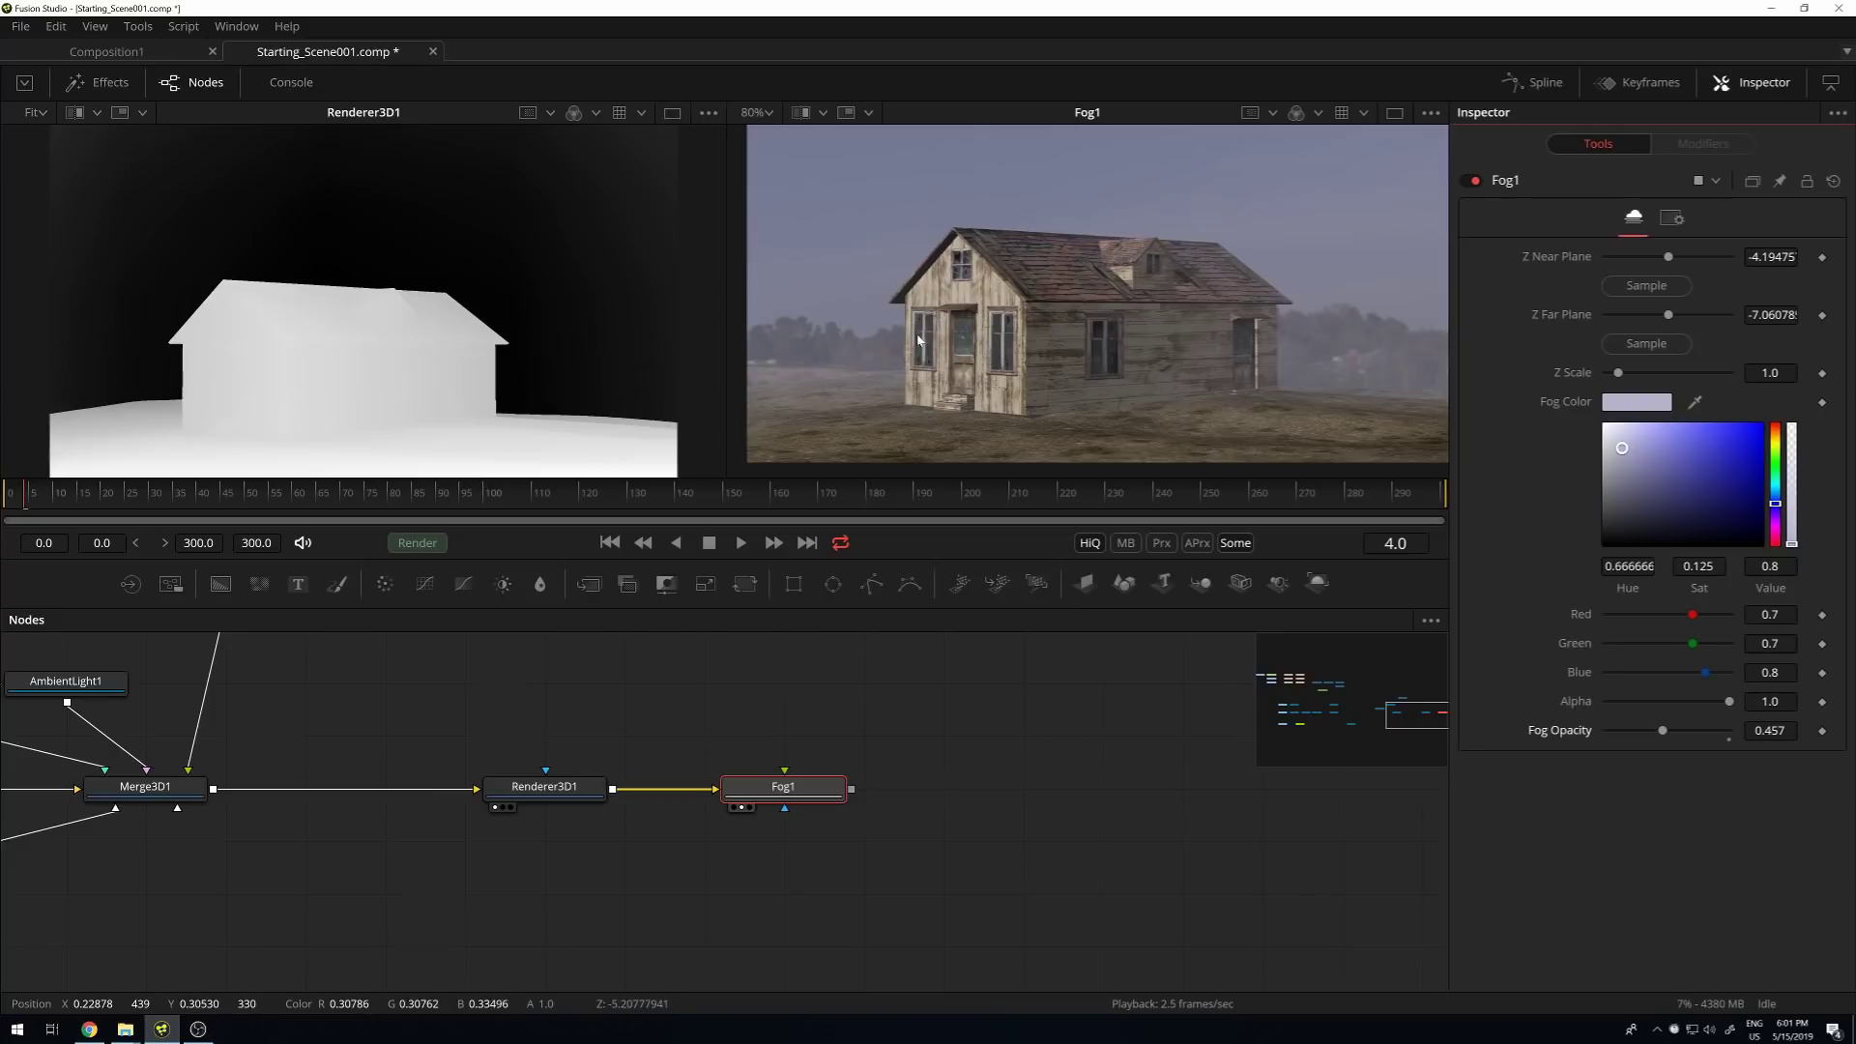
scroll(899, 337, "up", 3)
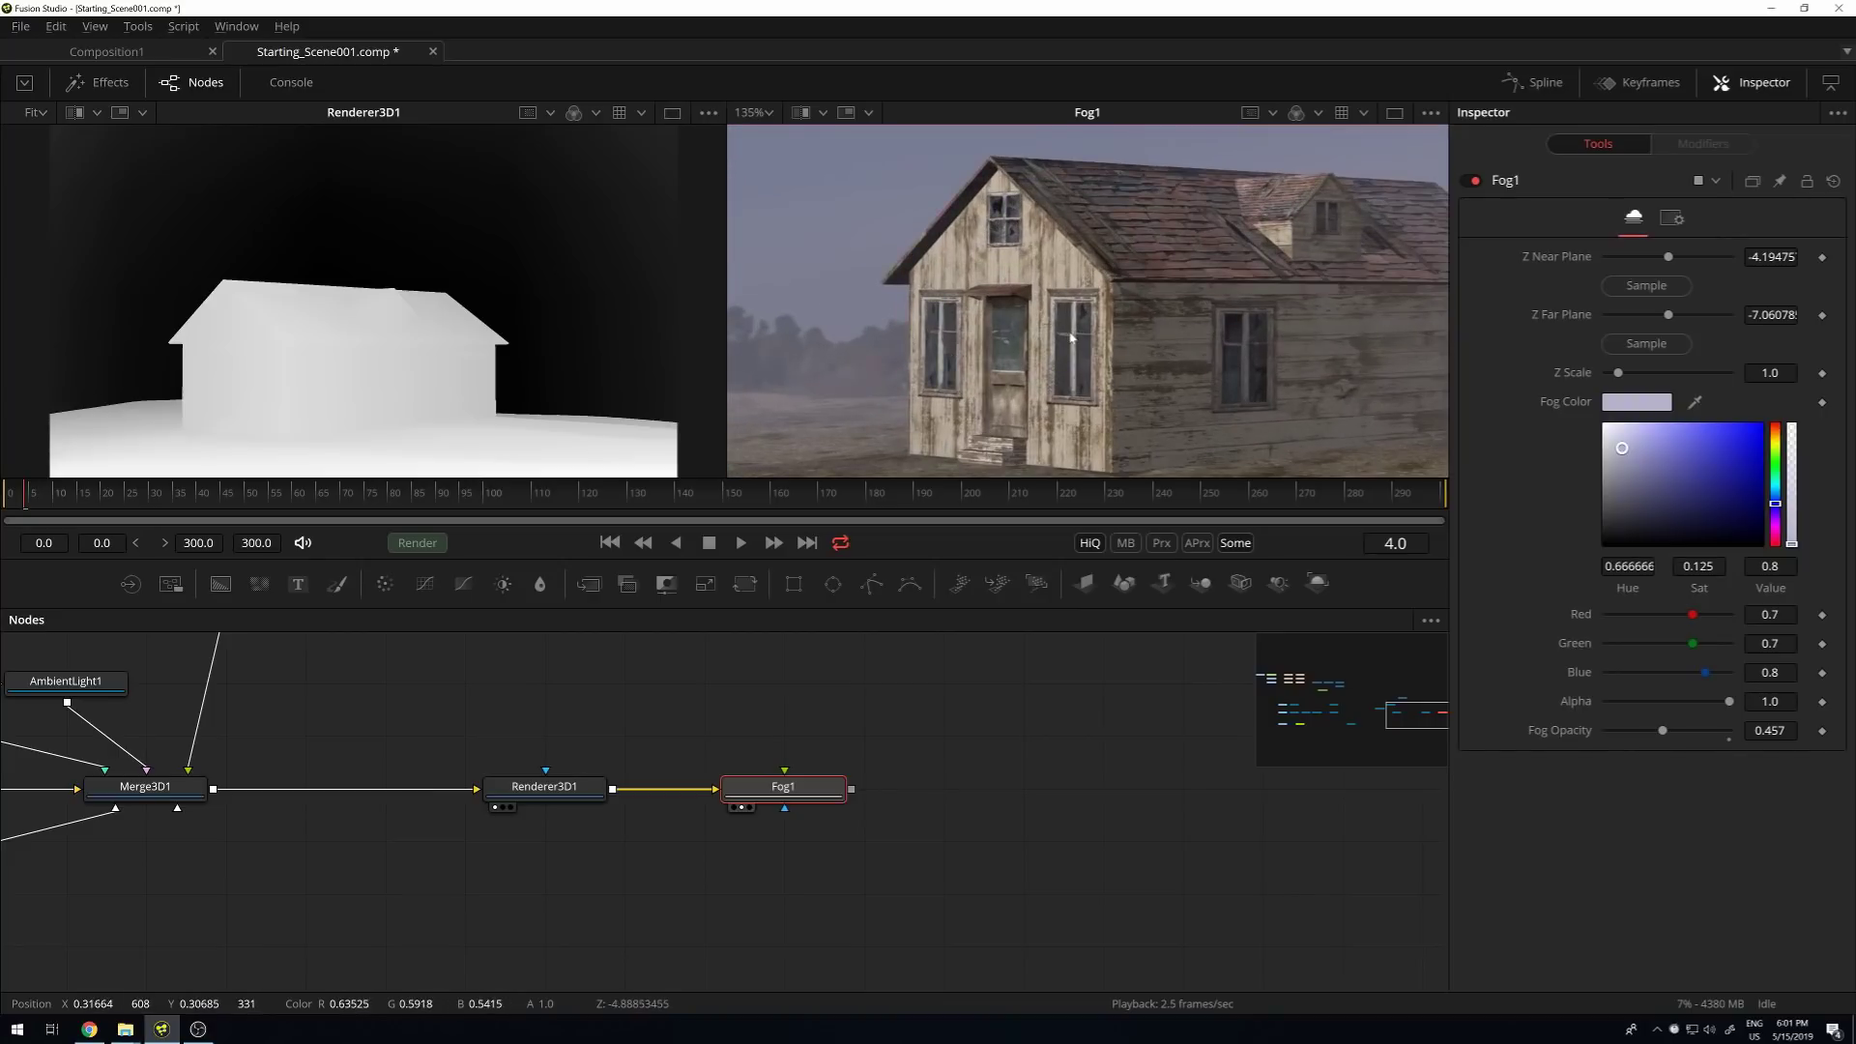
left_click_drag(1208, 338, 1117, 337)
key("ctrl+f")
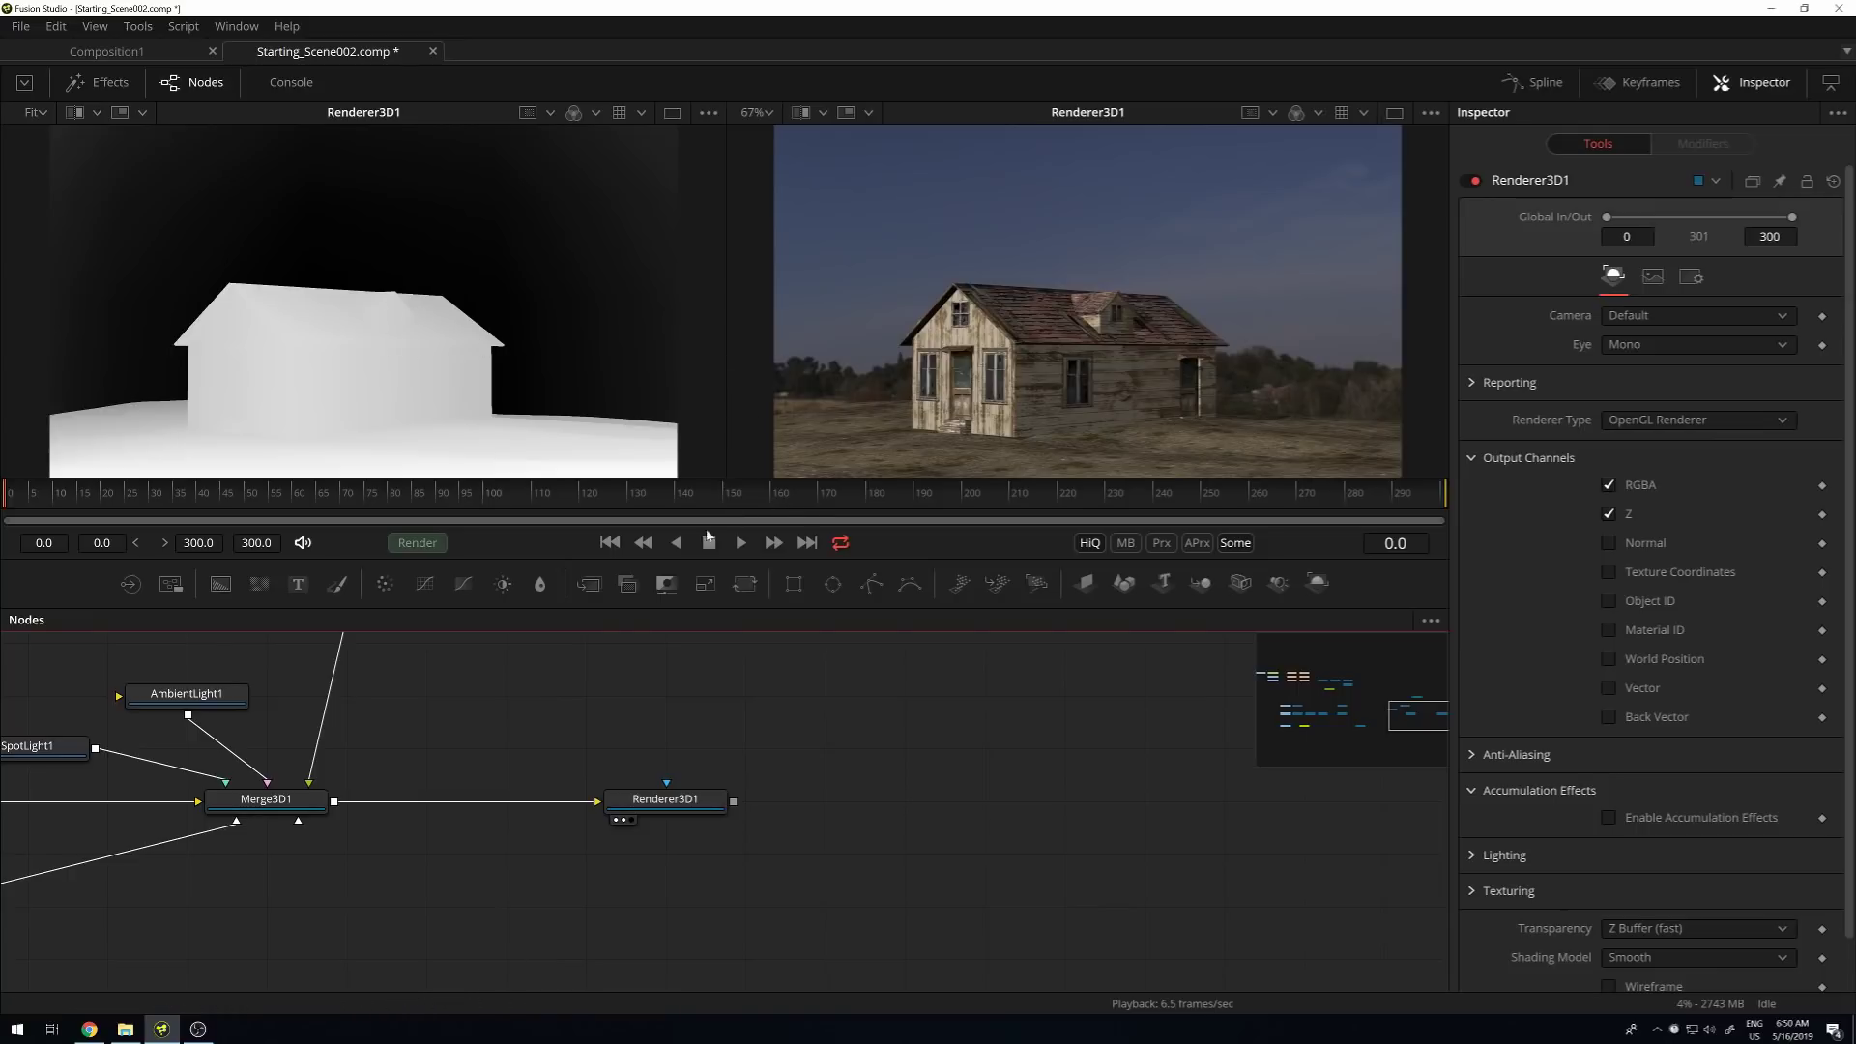
Add a Channel Booleans node and feed it from the output of Renderer3D1.
left_click(635, 588)
left_click_drag(1000, 714, 762, 712)
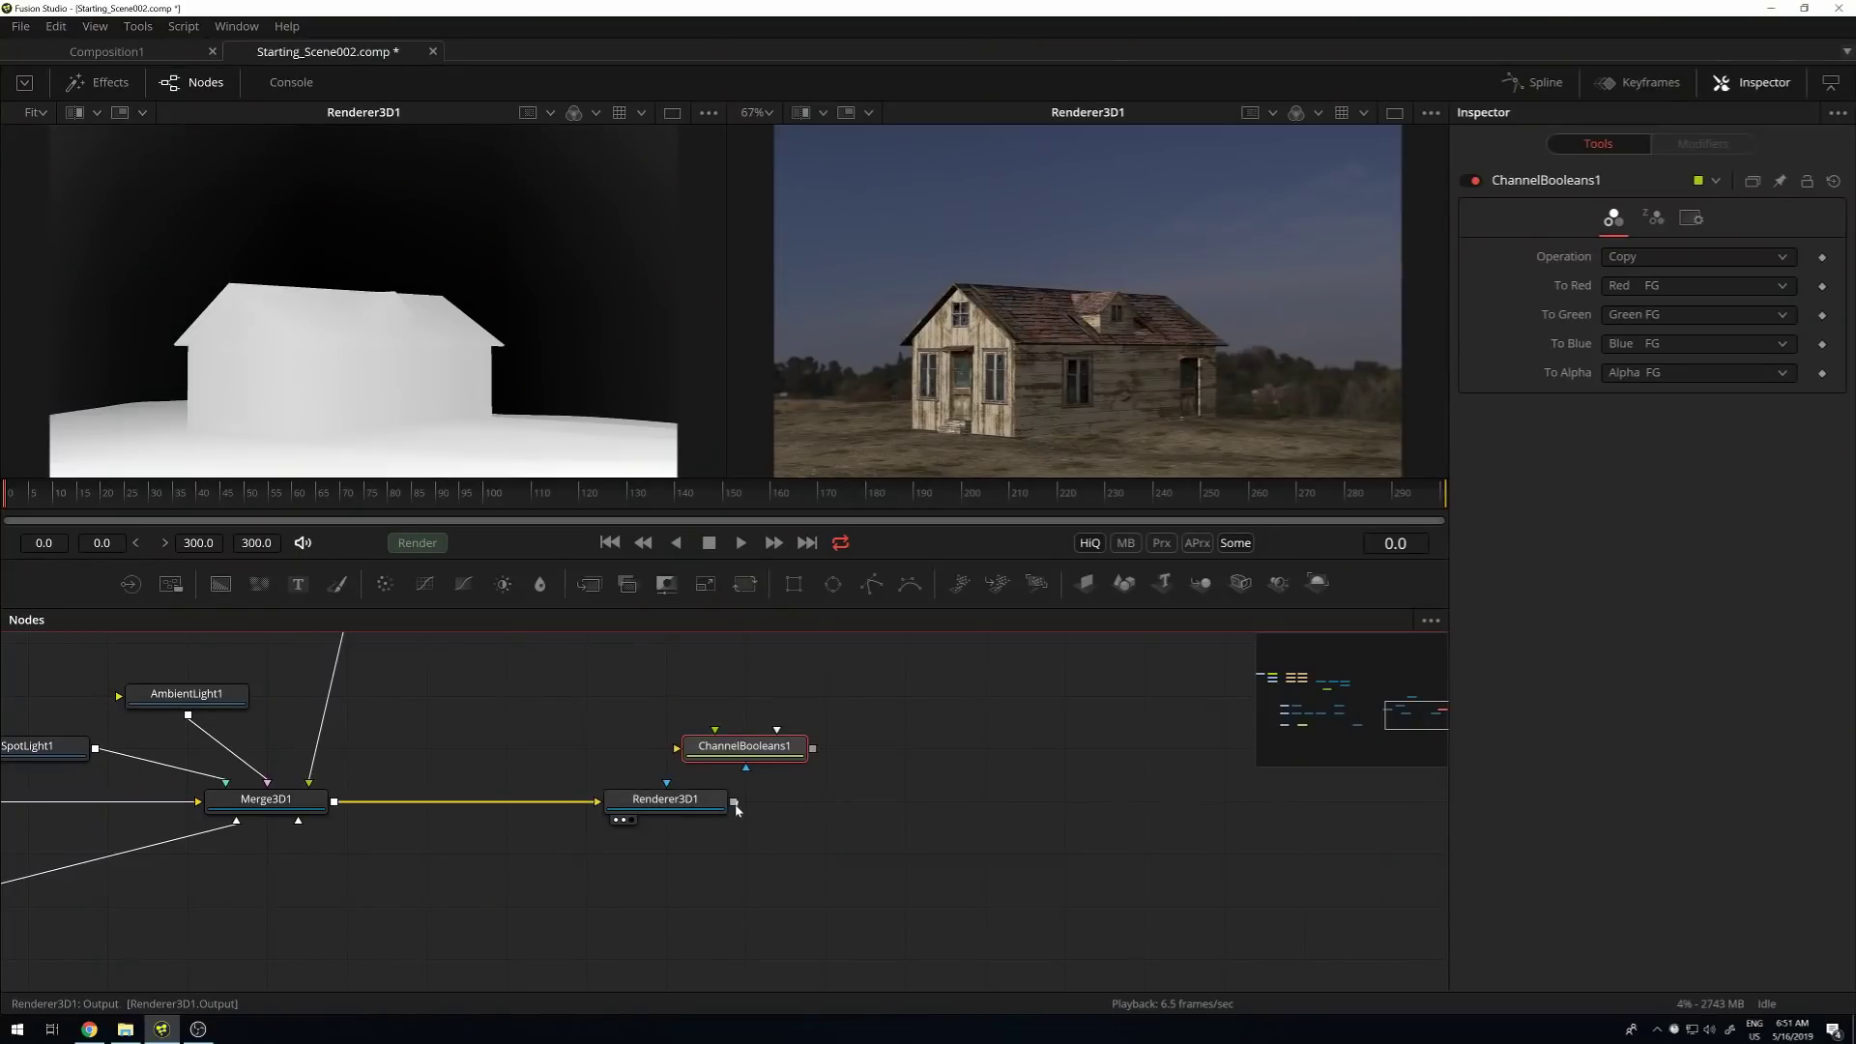
left_click_drag(735, 803, 768, 764)
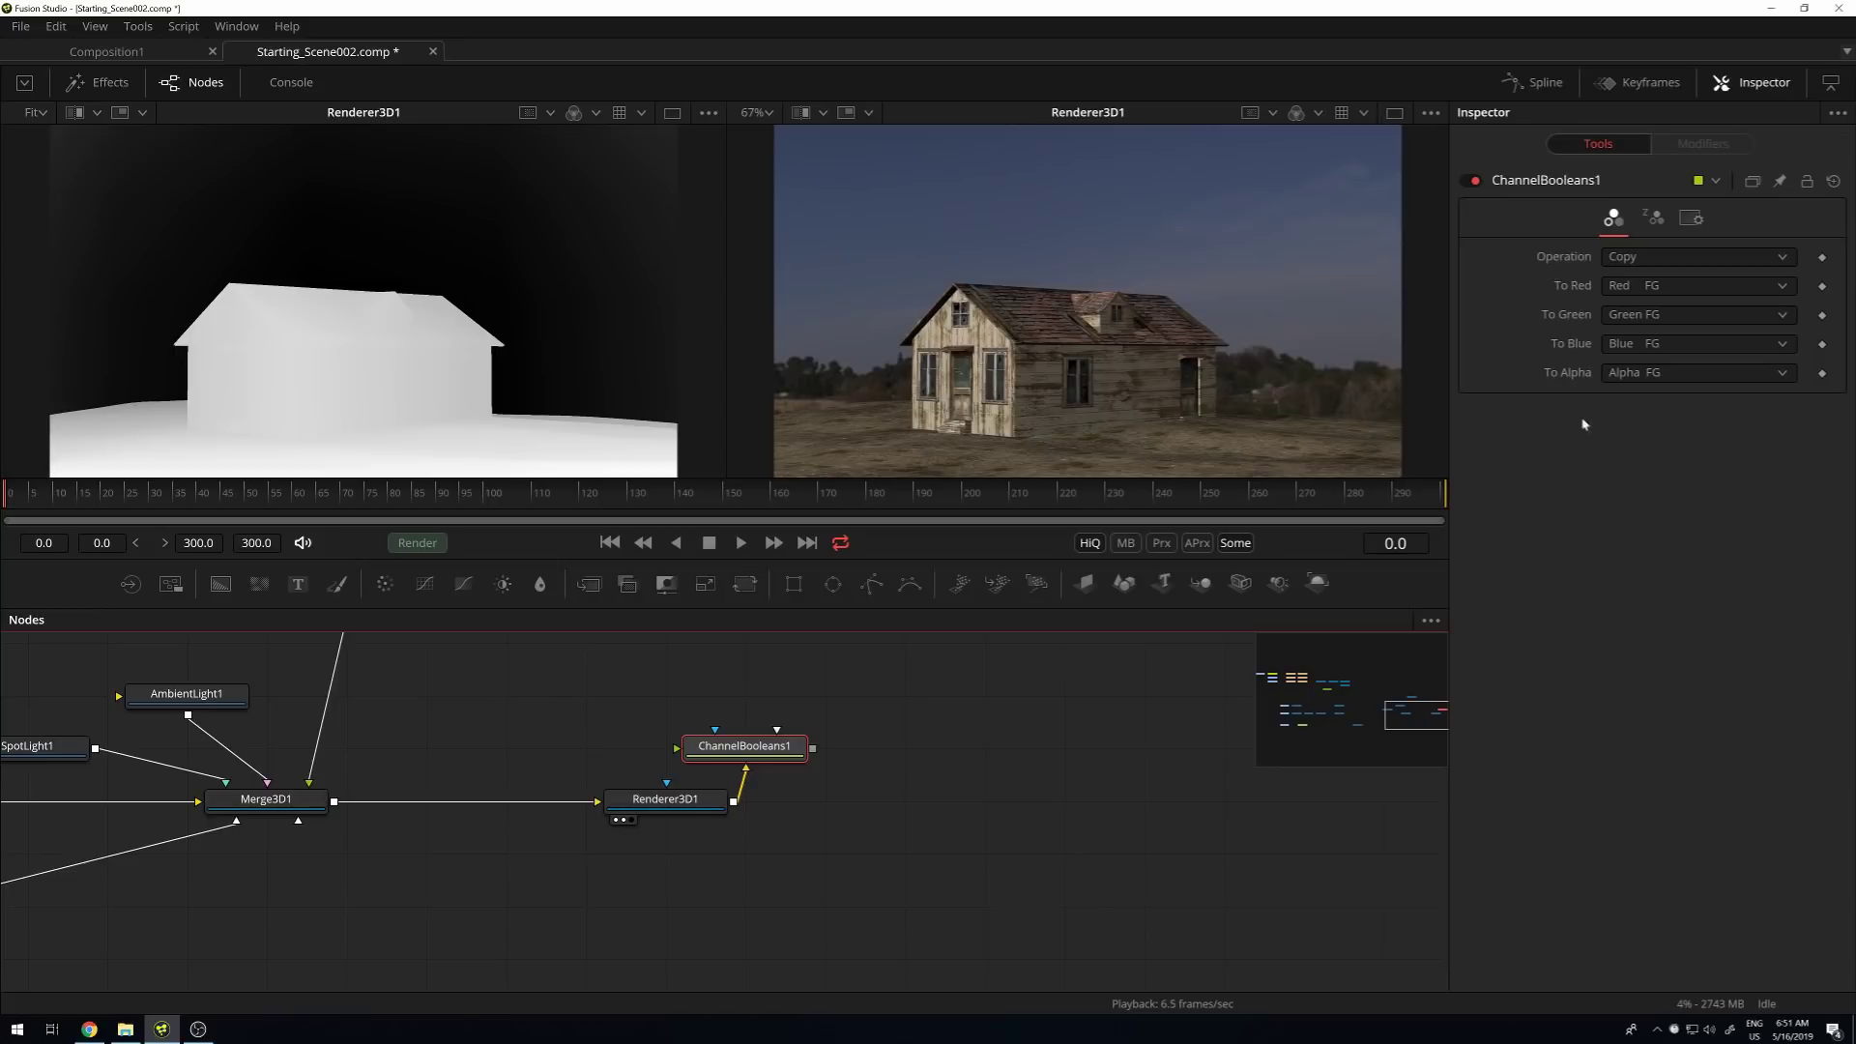
Set ChannelBooleans1 to copy the foreground Z Buffer into its alpha channel.
left_click(1681, 379)
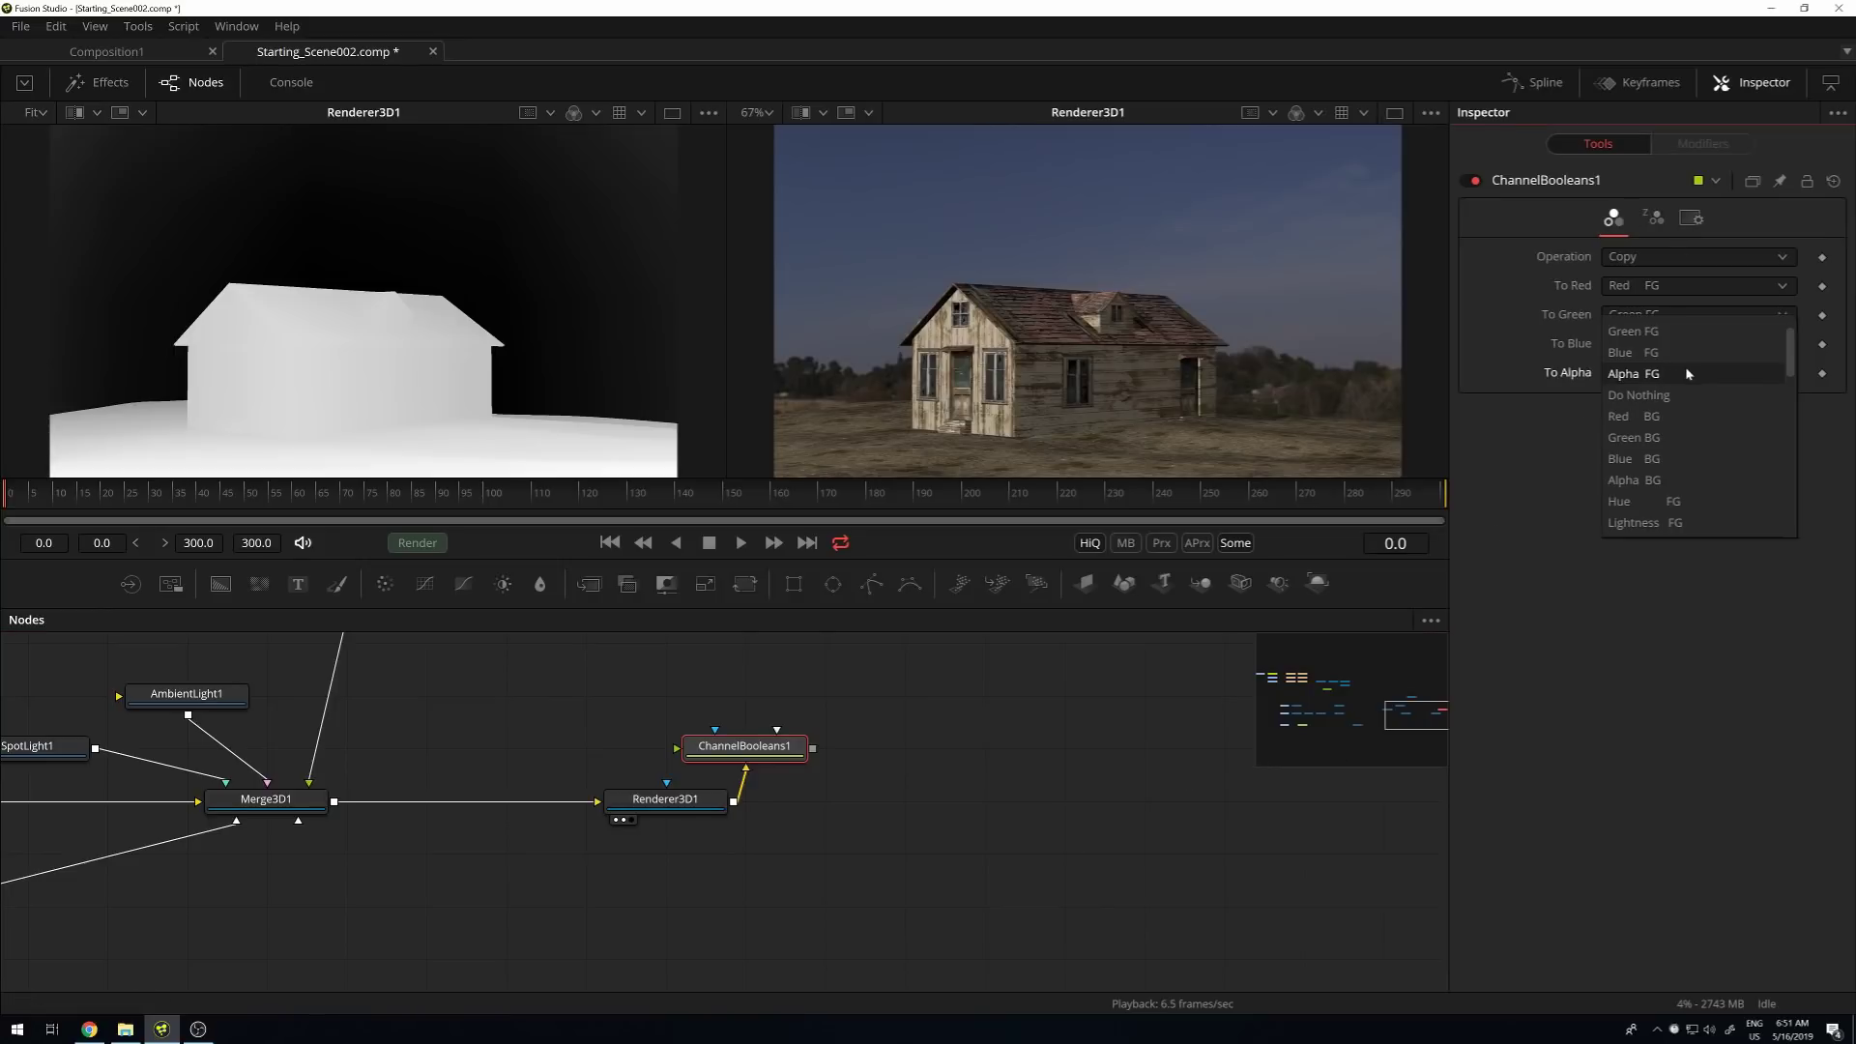
scroll(1654, 406, "down", 2)
scroll(1683, 449, "down", 3)
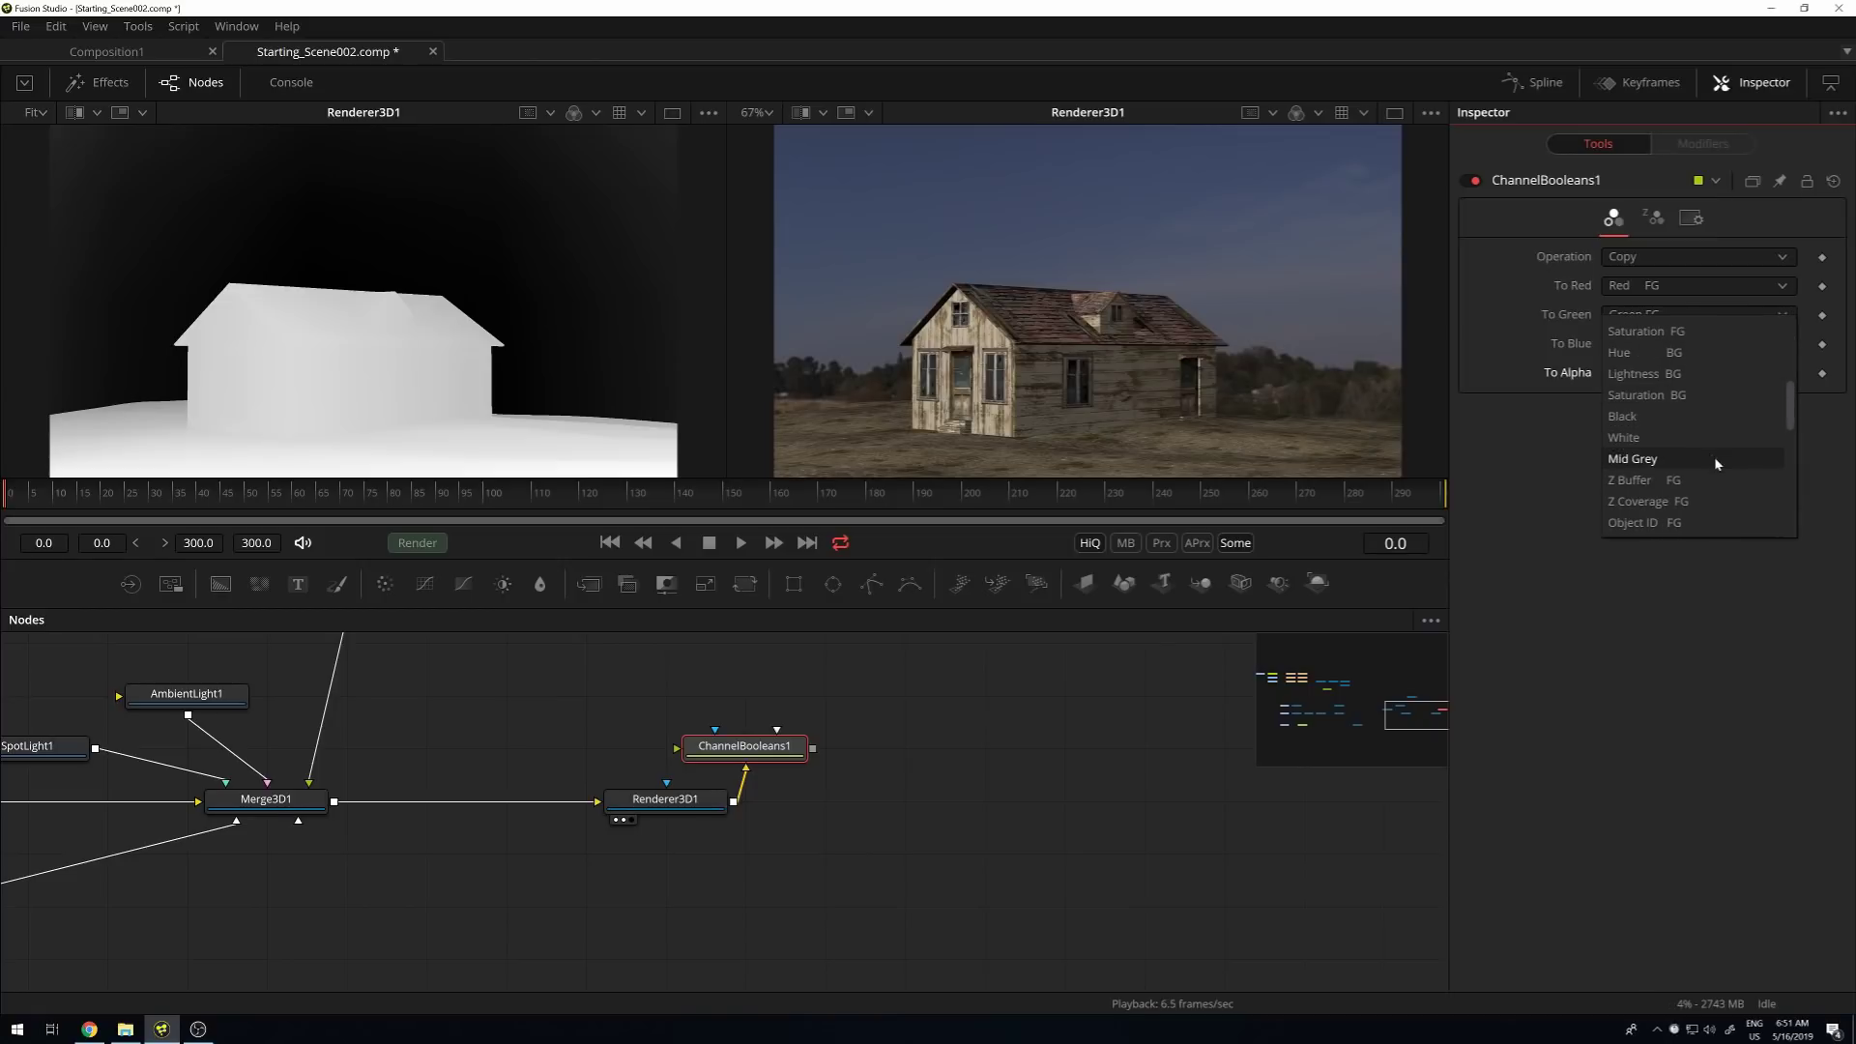
left_click(1640, 483)
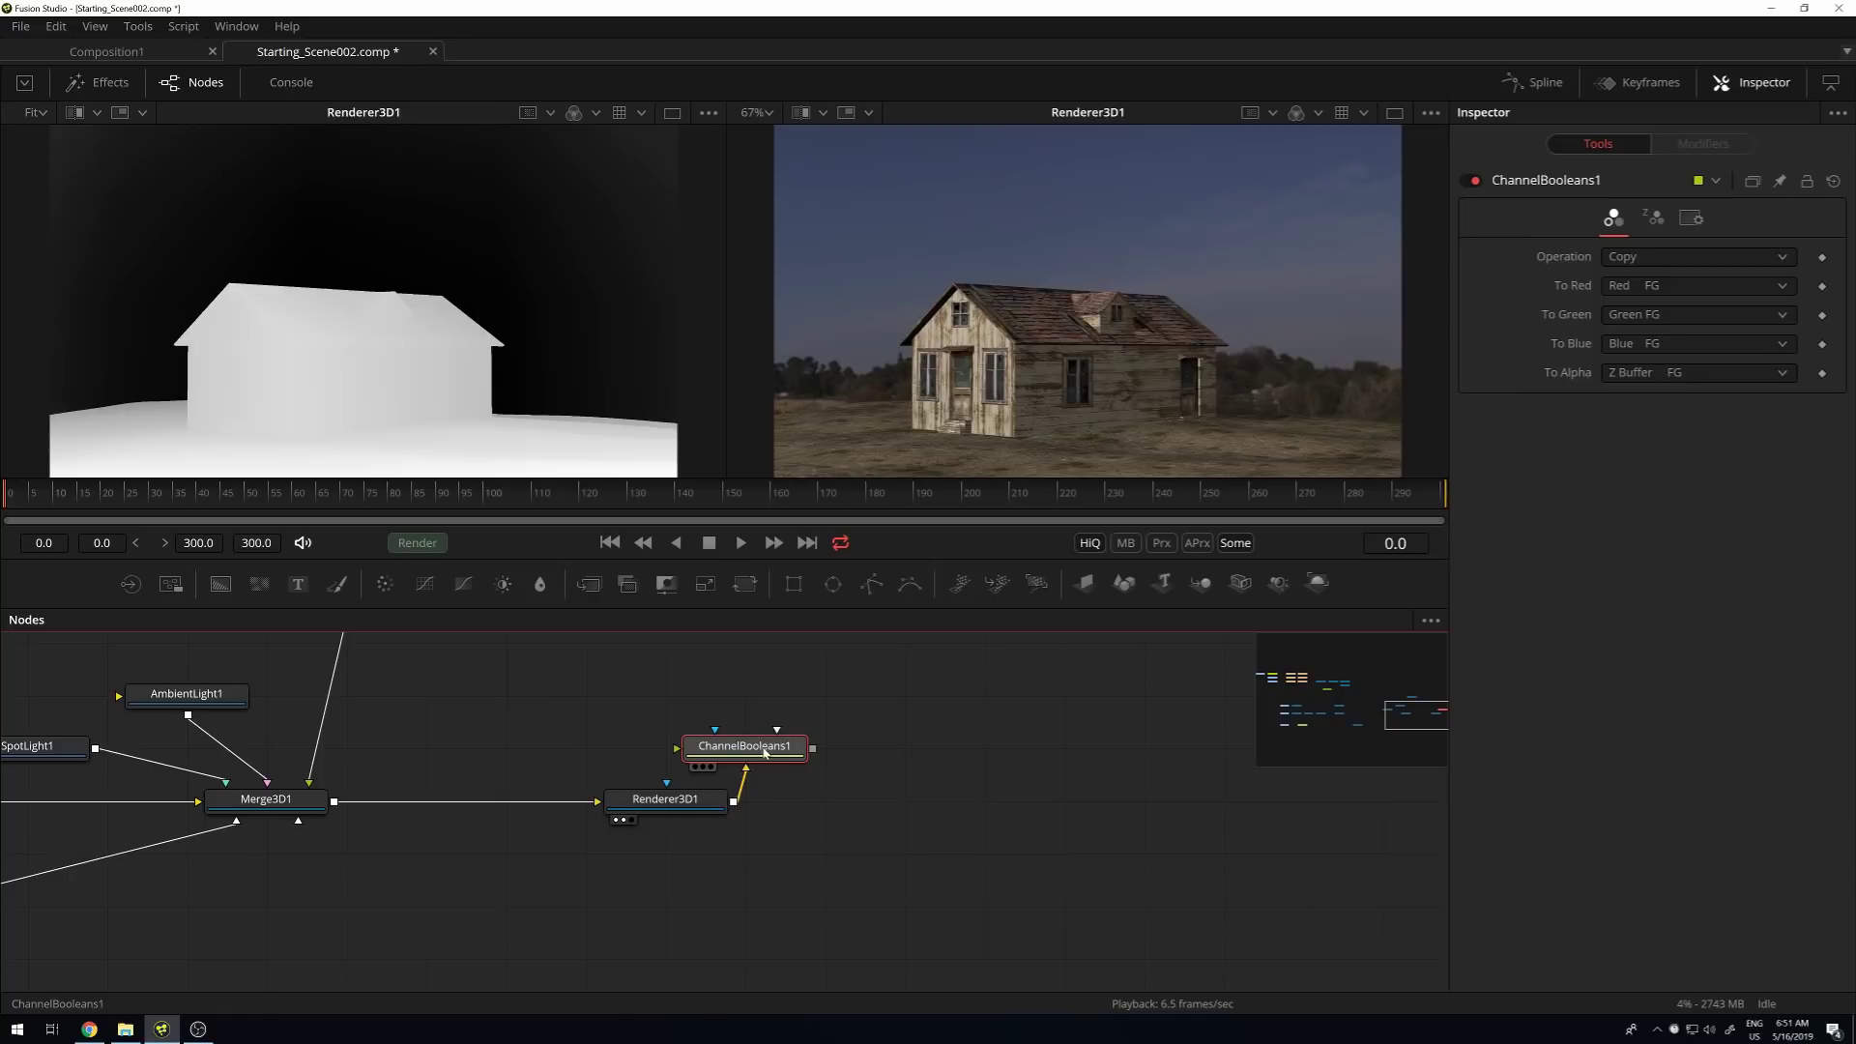
Display the alpha channel of ChannelBooleans1 in the second viewer, with the node repositioned further from Renderer3D1.
key("2")
left_click_drag(764, 752, 844, 752)
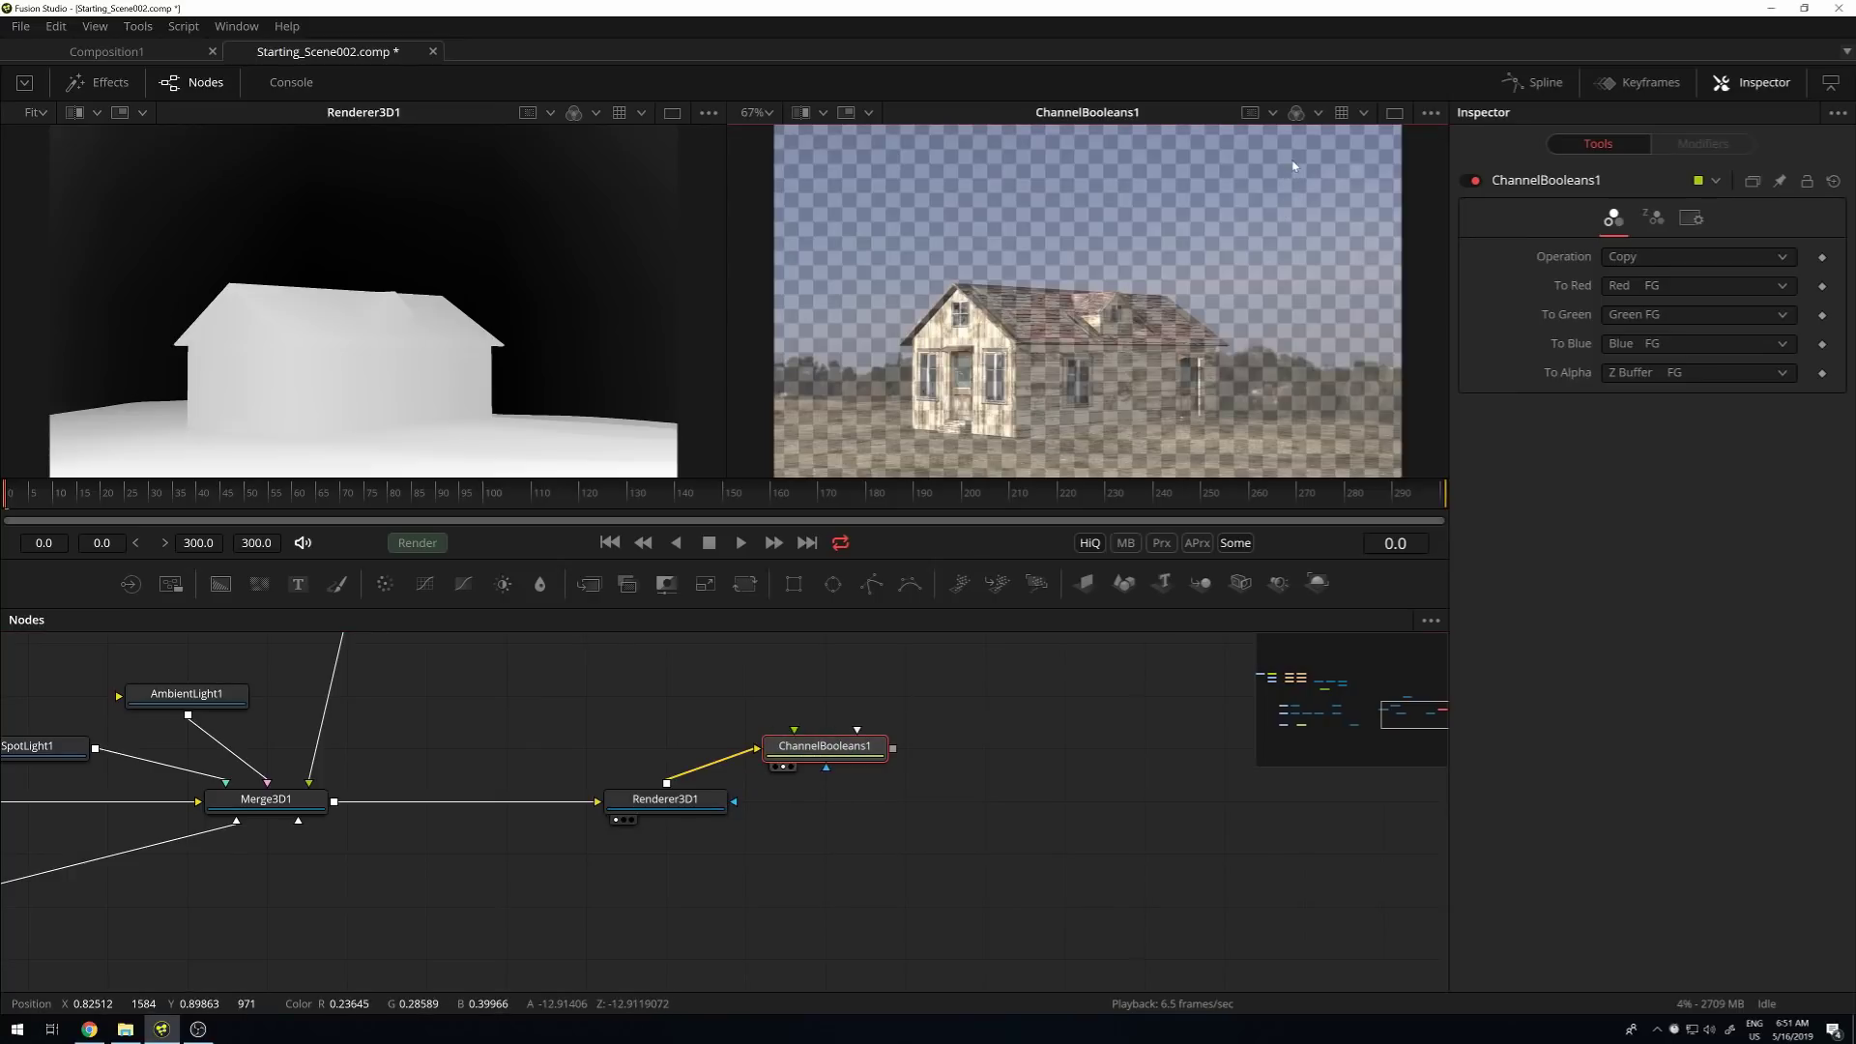
key("a")
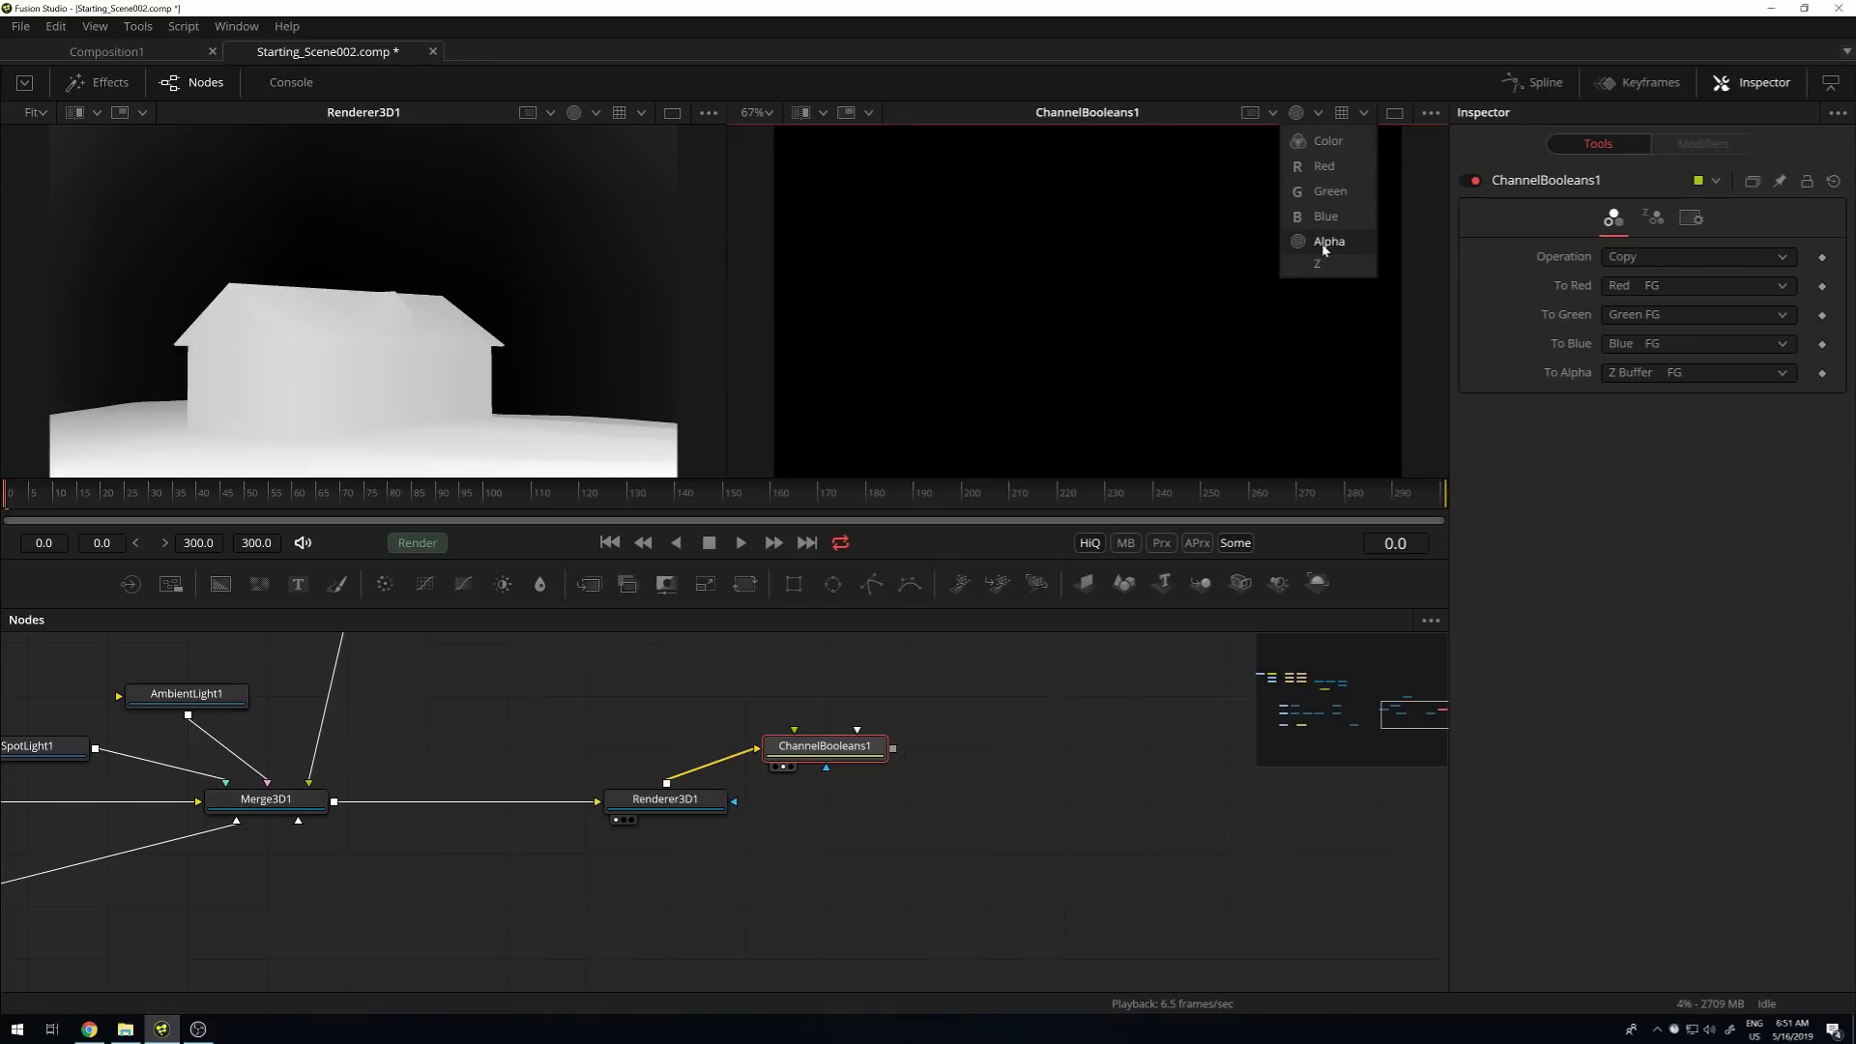
left_click(1320, 243)
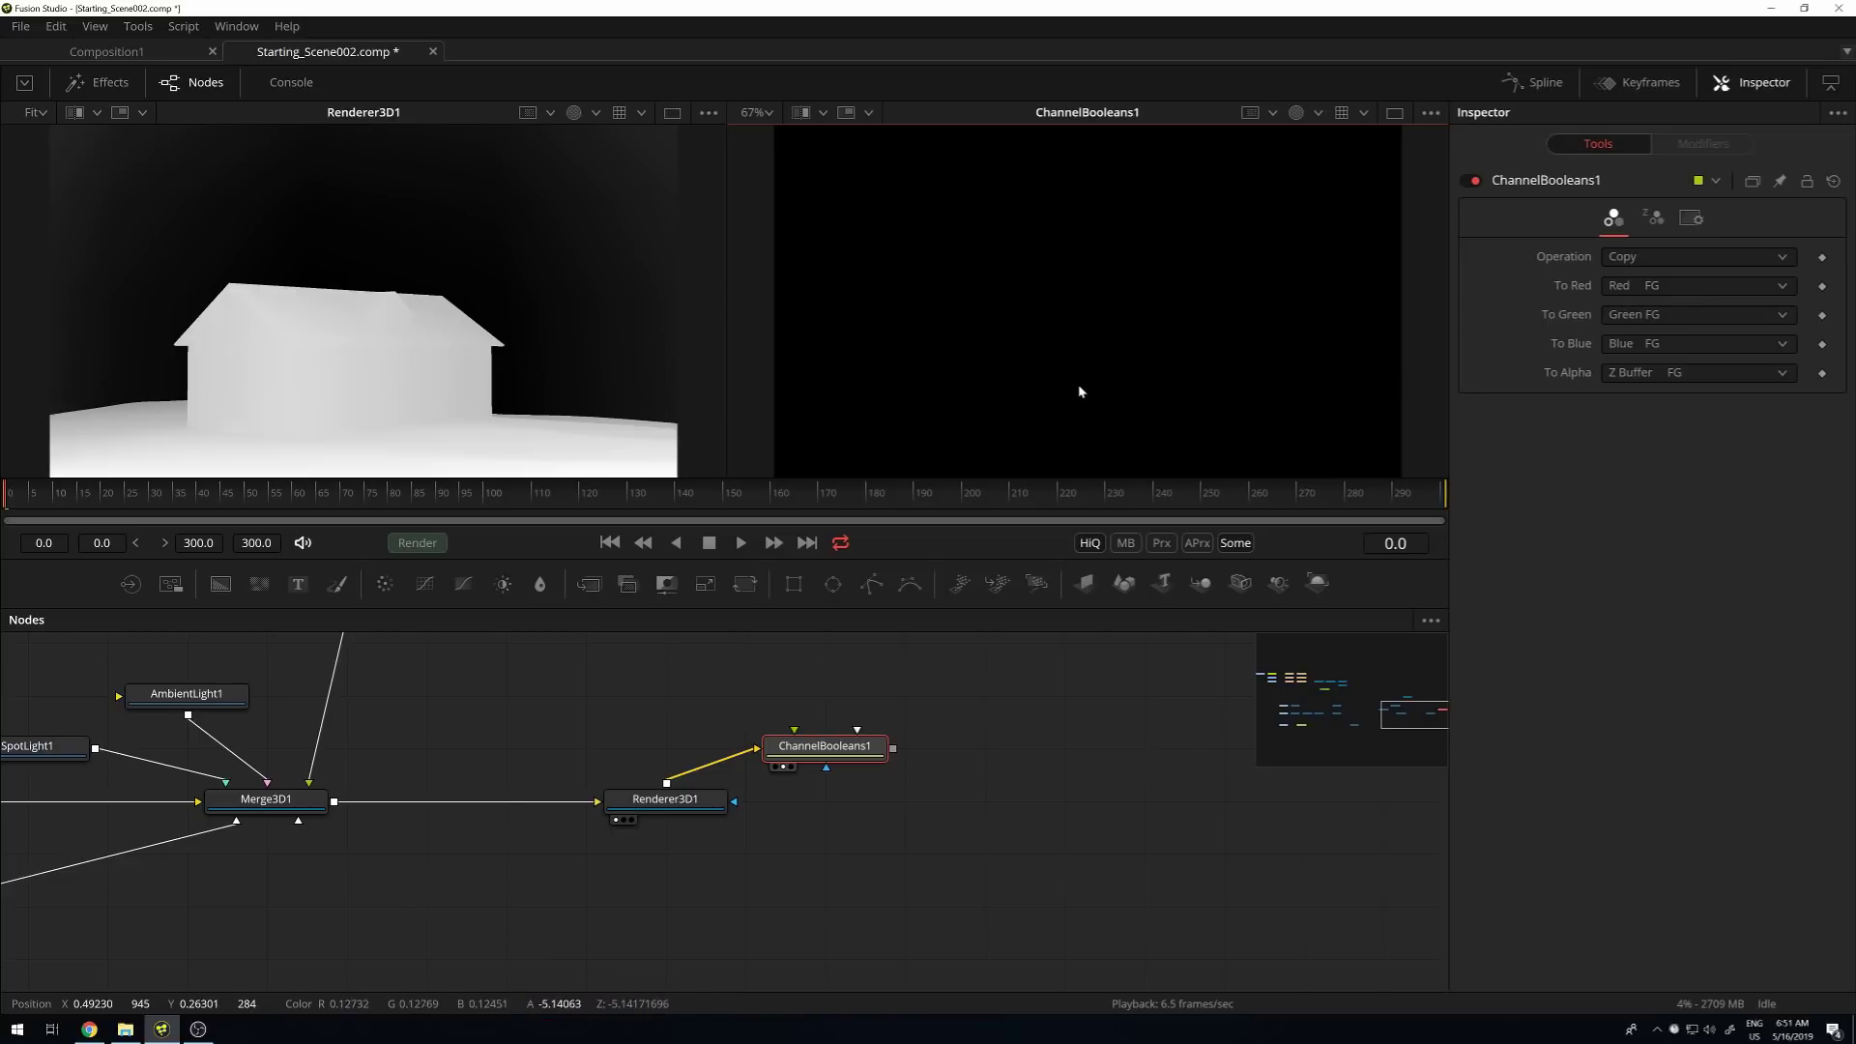
Add a Brightness/Contrast node after ChannelBooleans1, limited to alpha, with Low at -13 and High at -3.5.
left_click(505, 585)
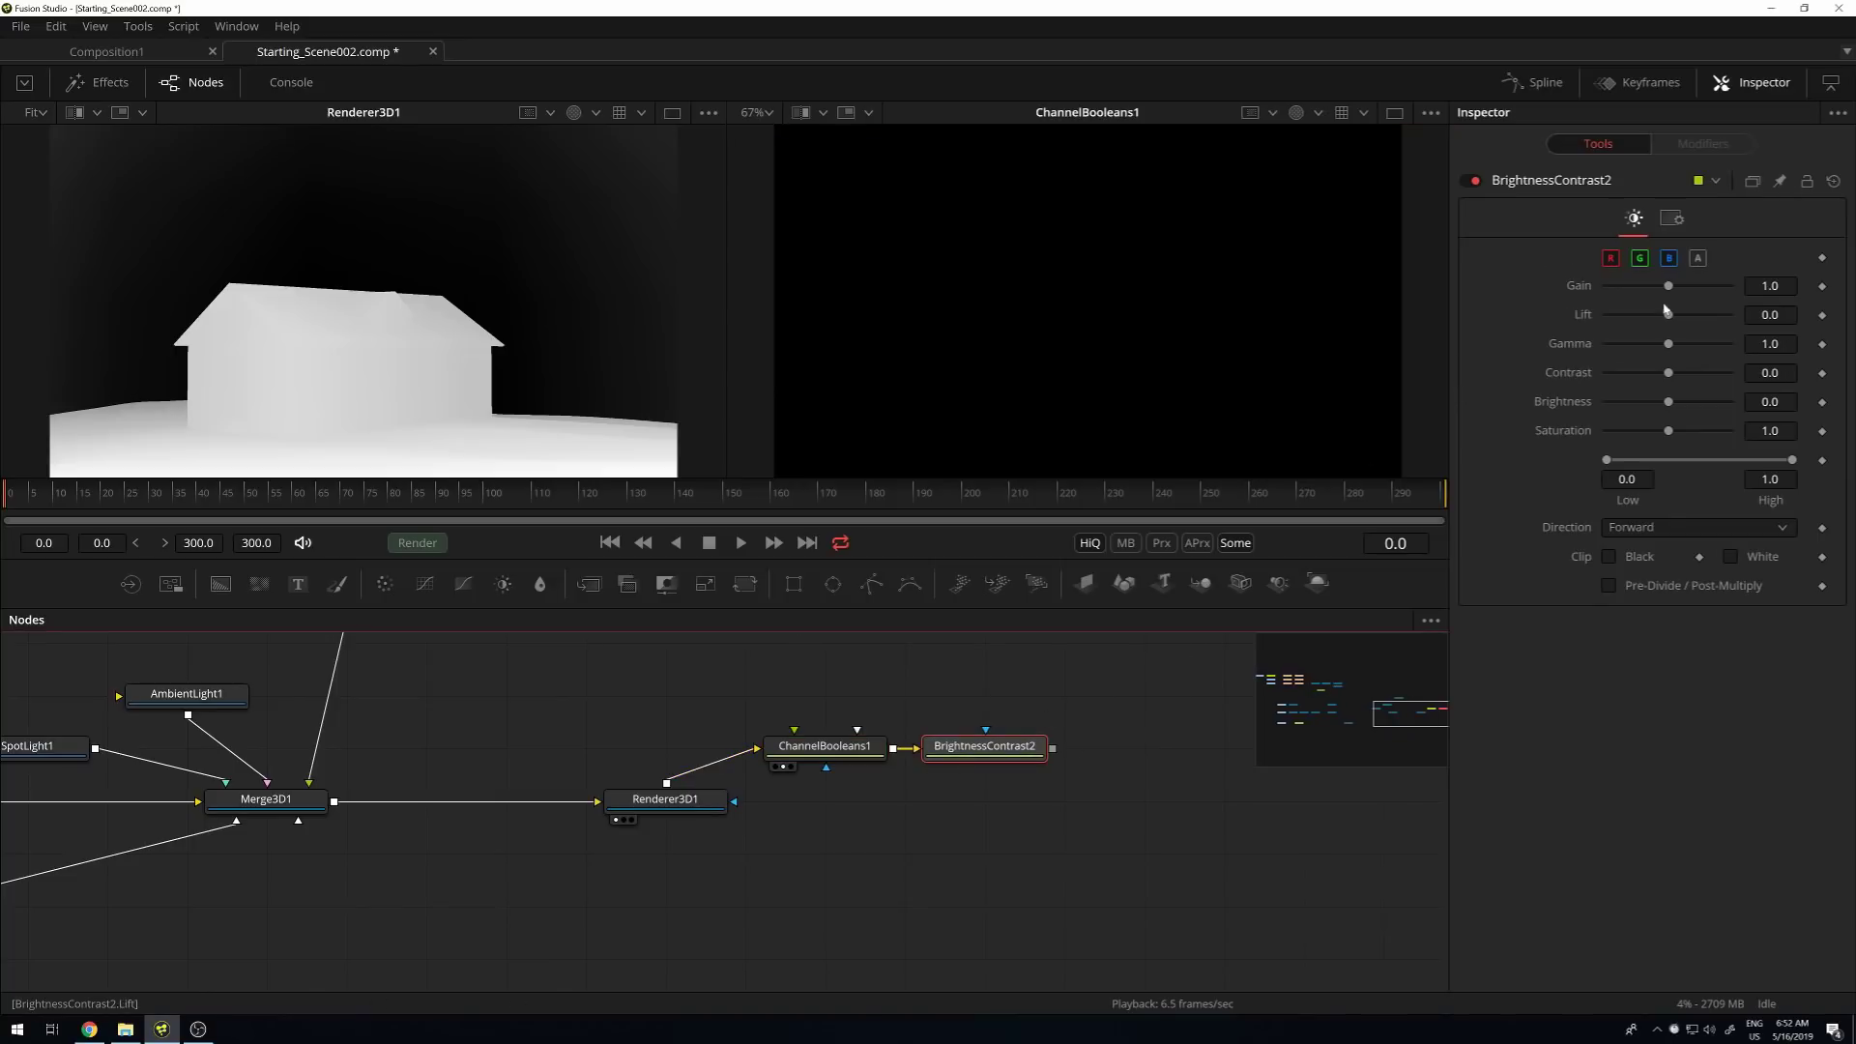
left_click(1699, 259)
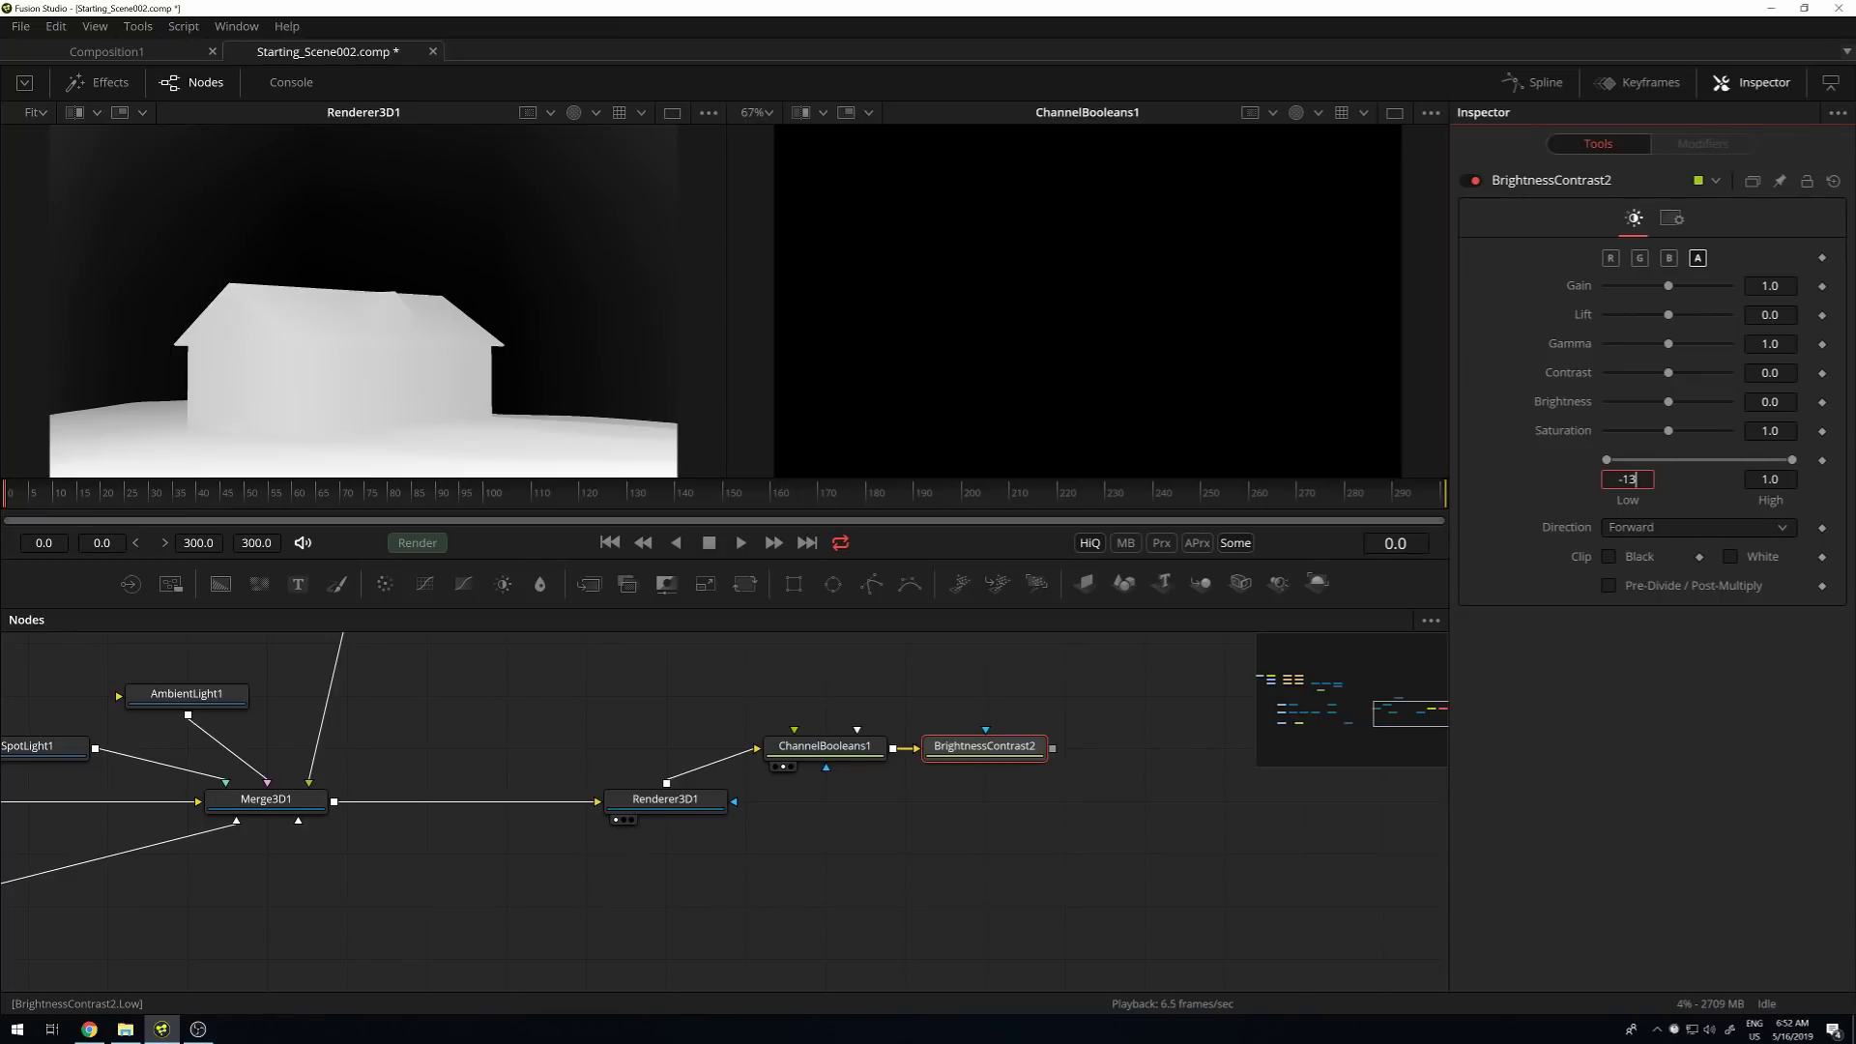
key("Tab")
key("Tab")
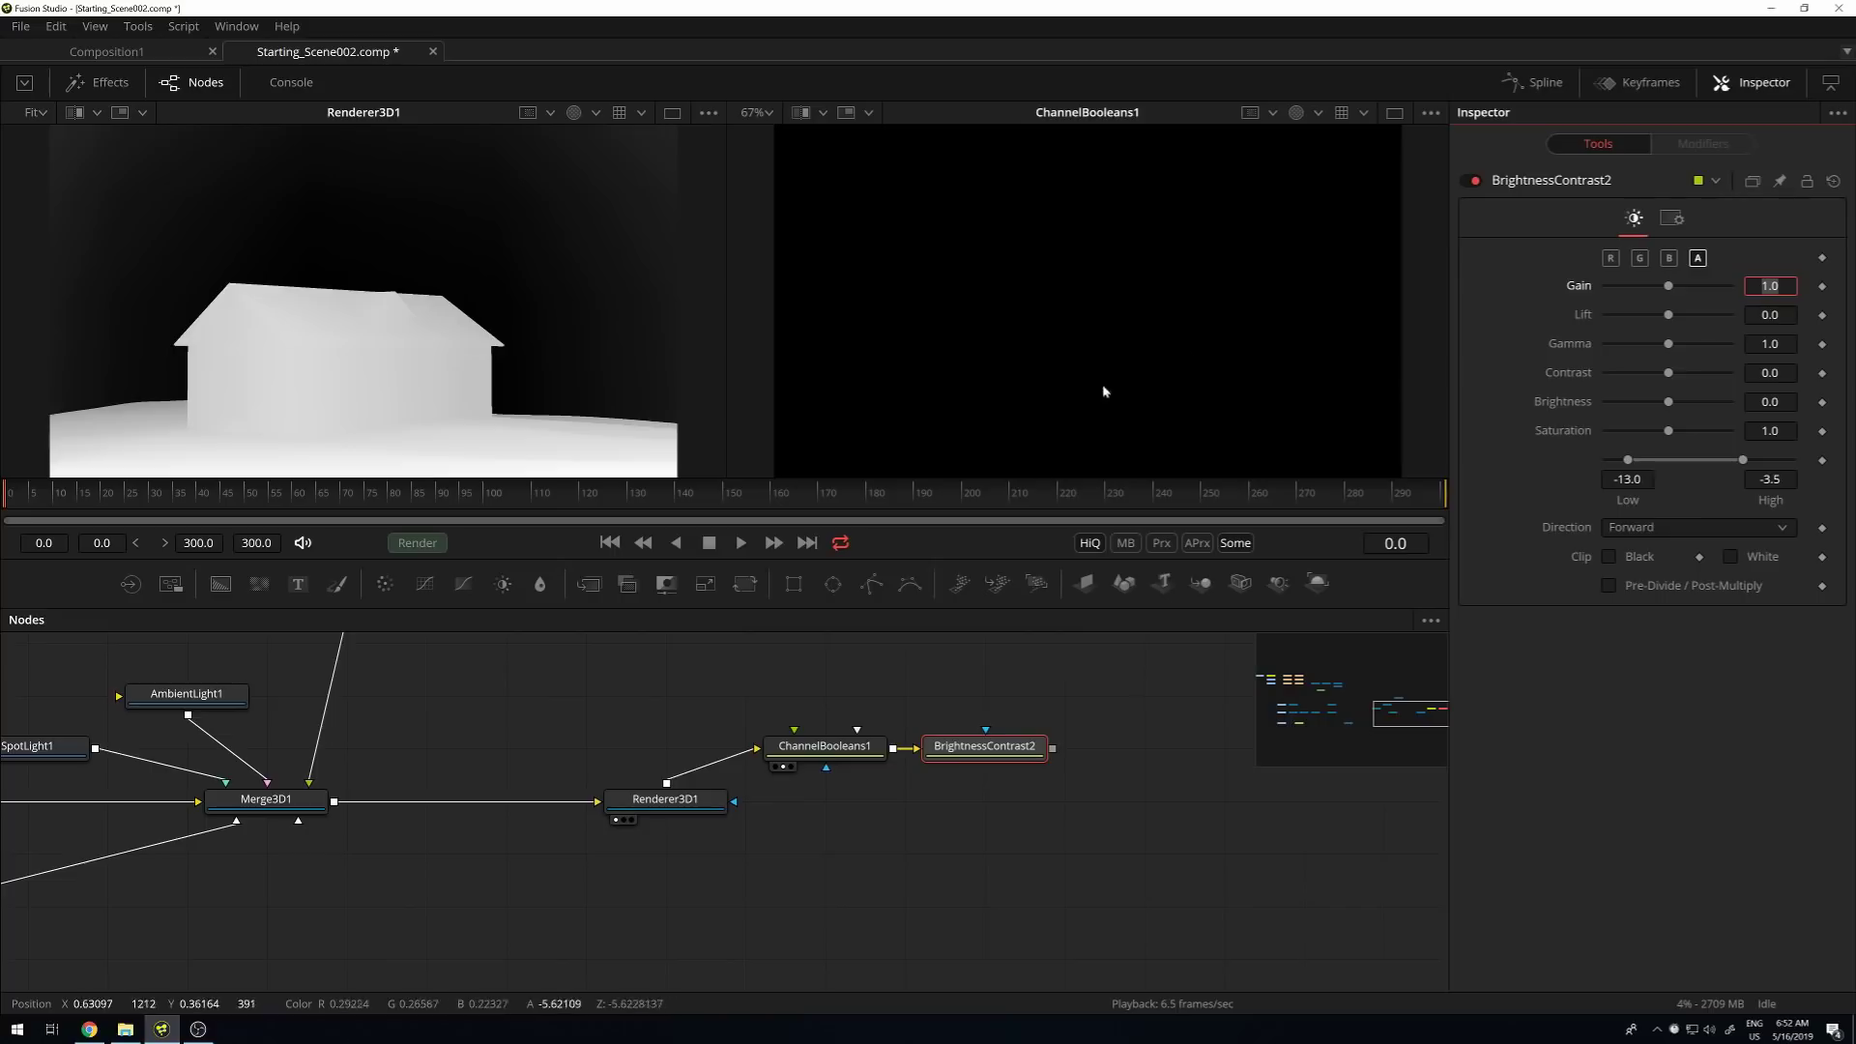
Display BrightnessContrast2 in the second viewer and narrow its alpha range to Low -8.42 and High -3.62.
left_click(972, 786)
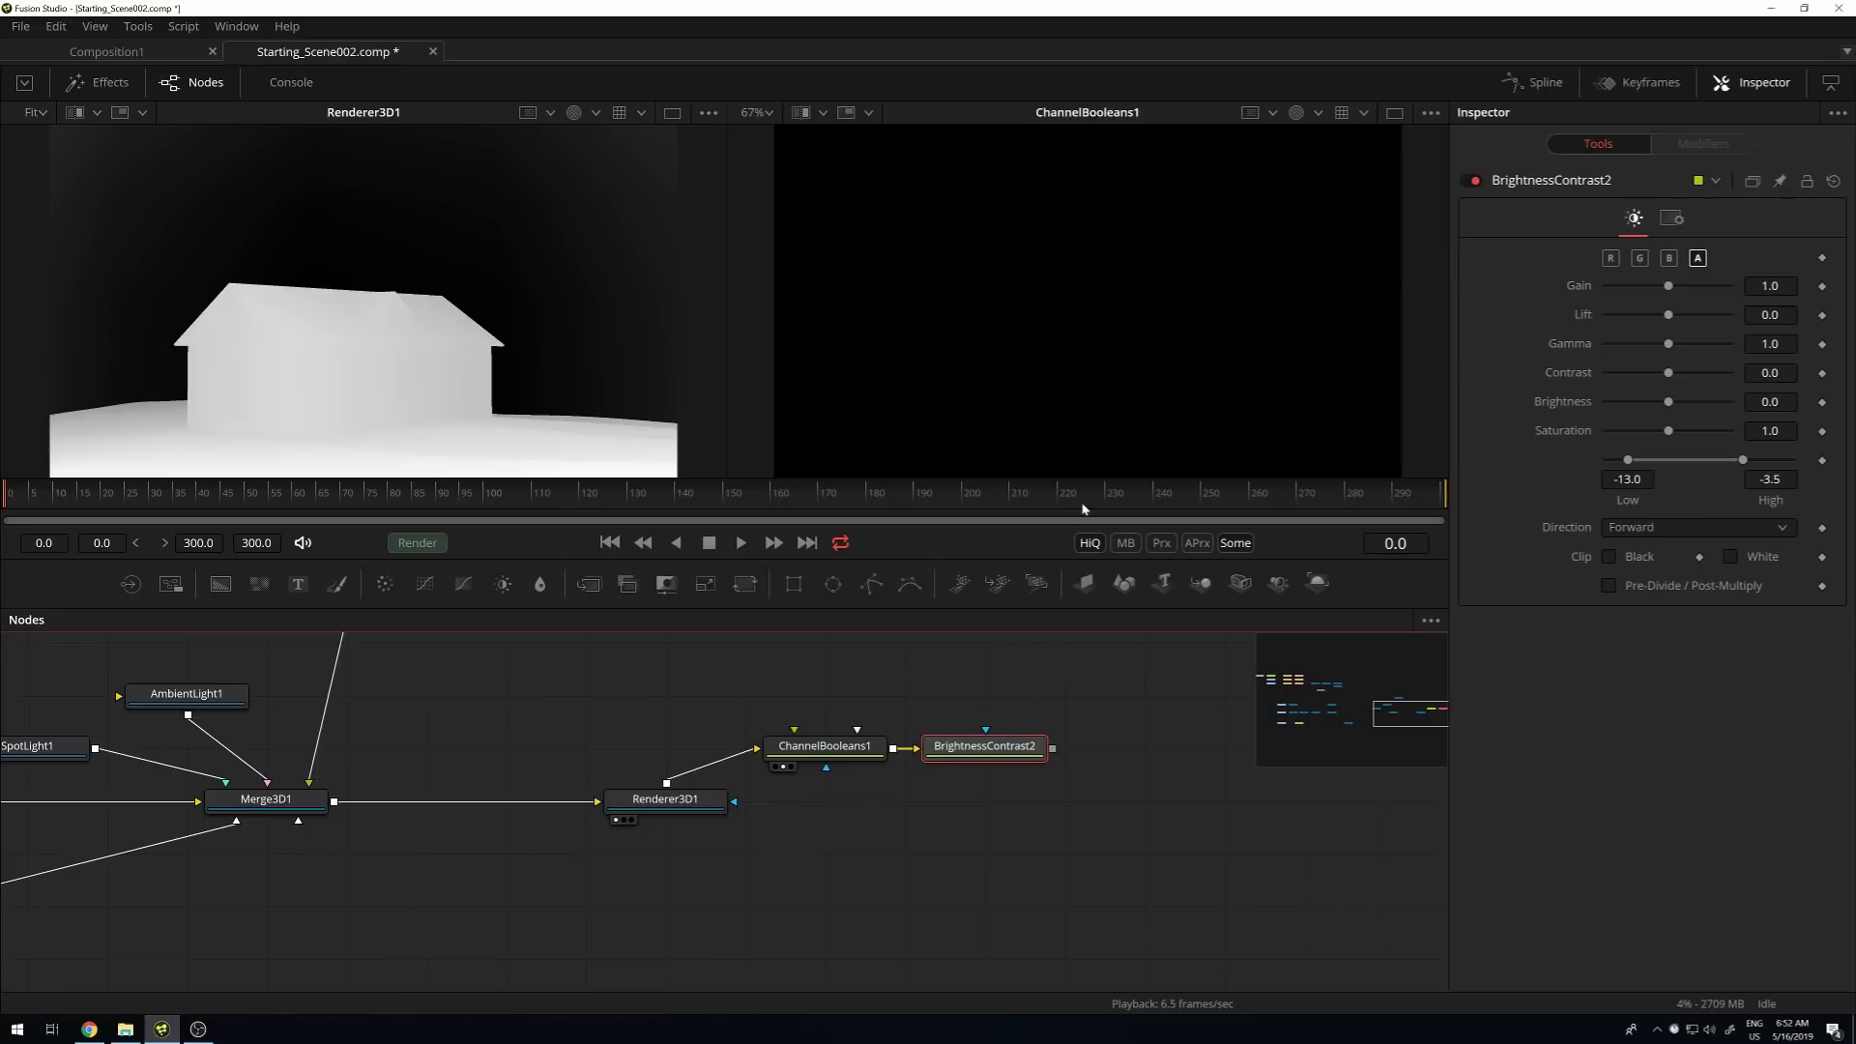
key("2")
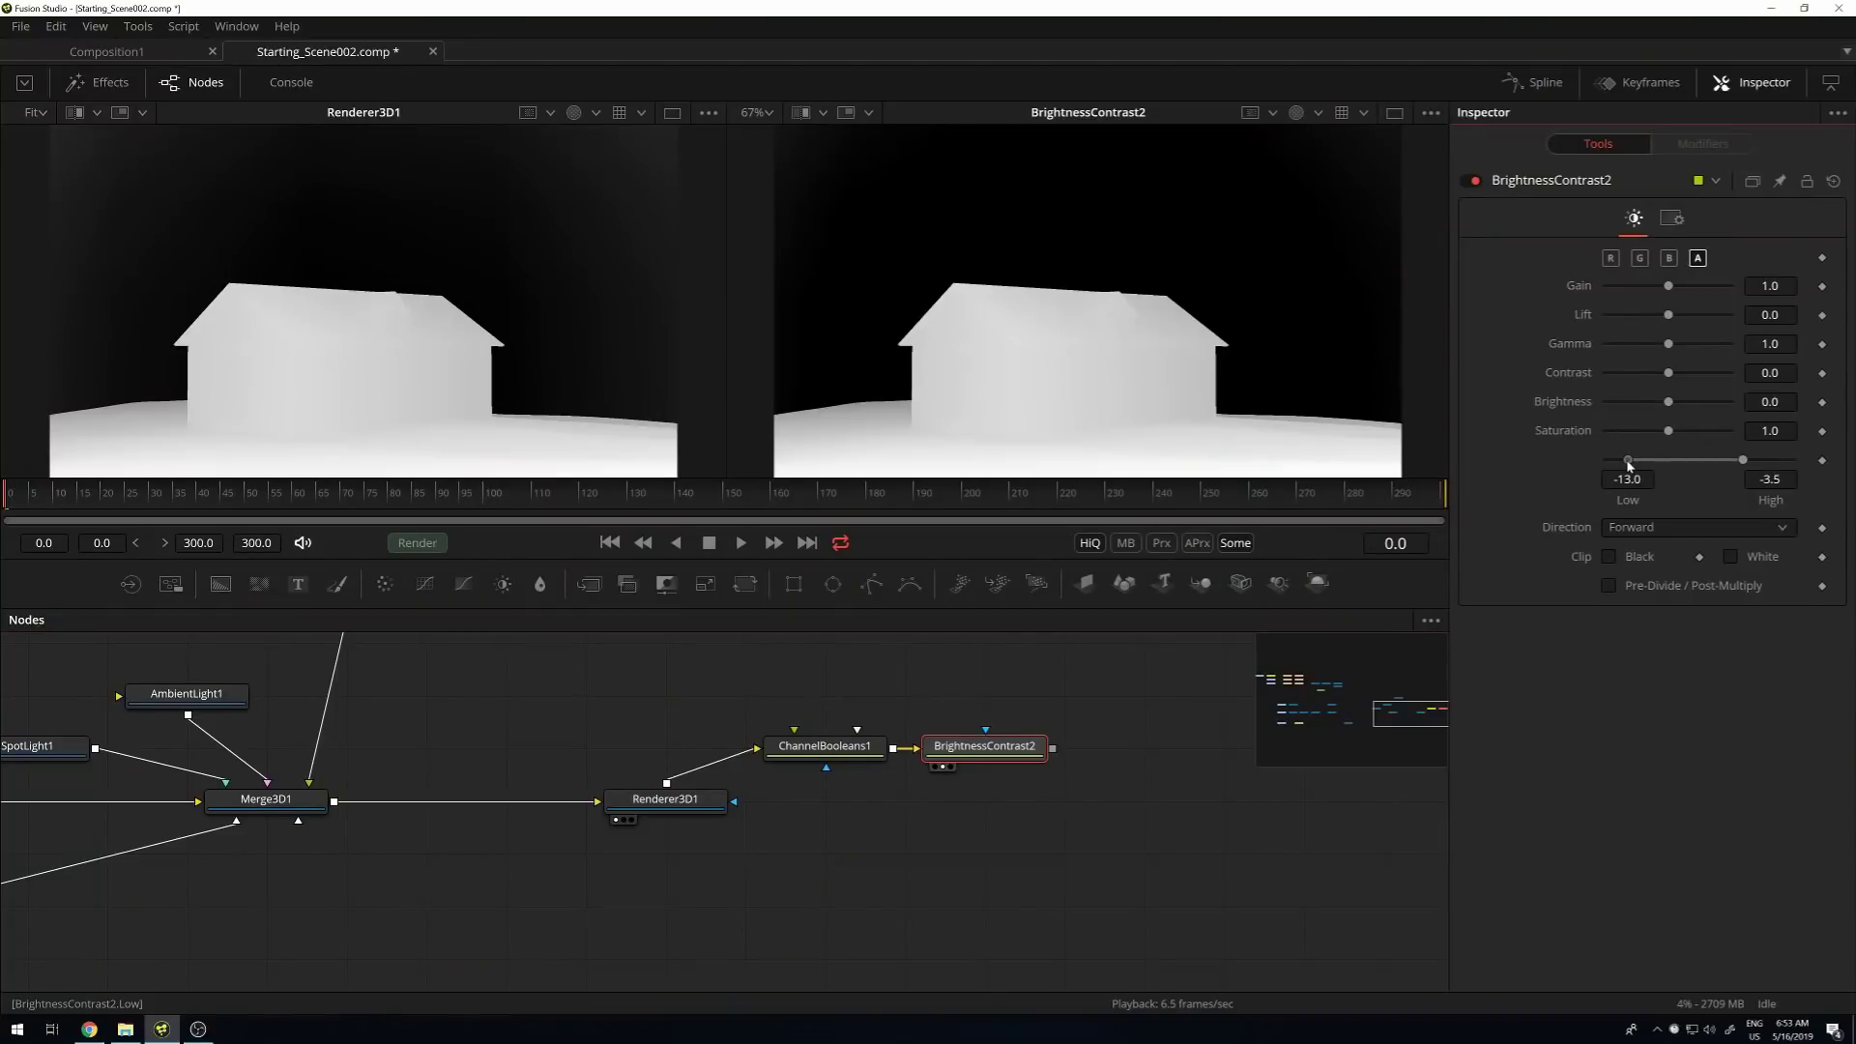
left_click_drag(1637, 464, 1678, 471)
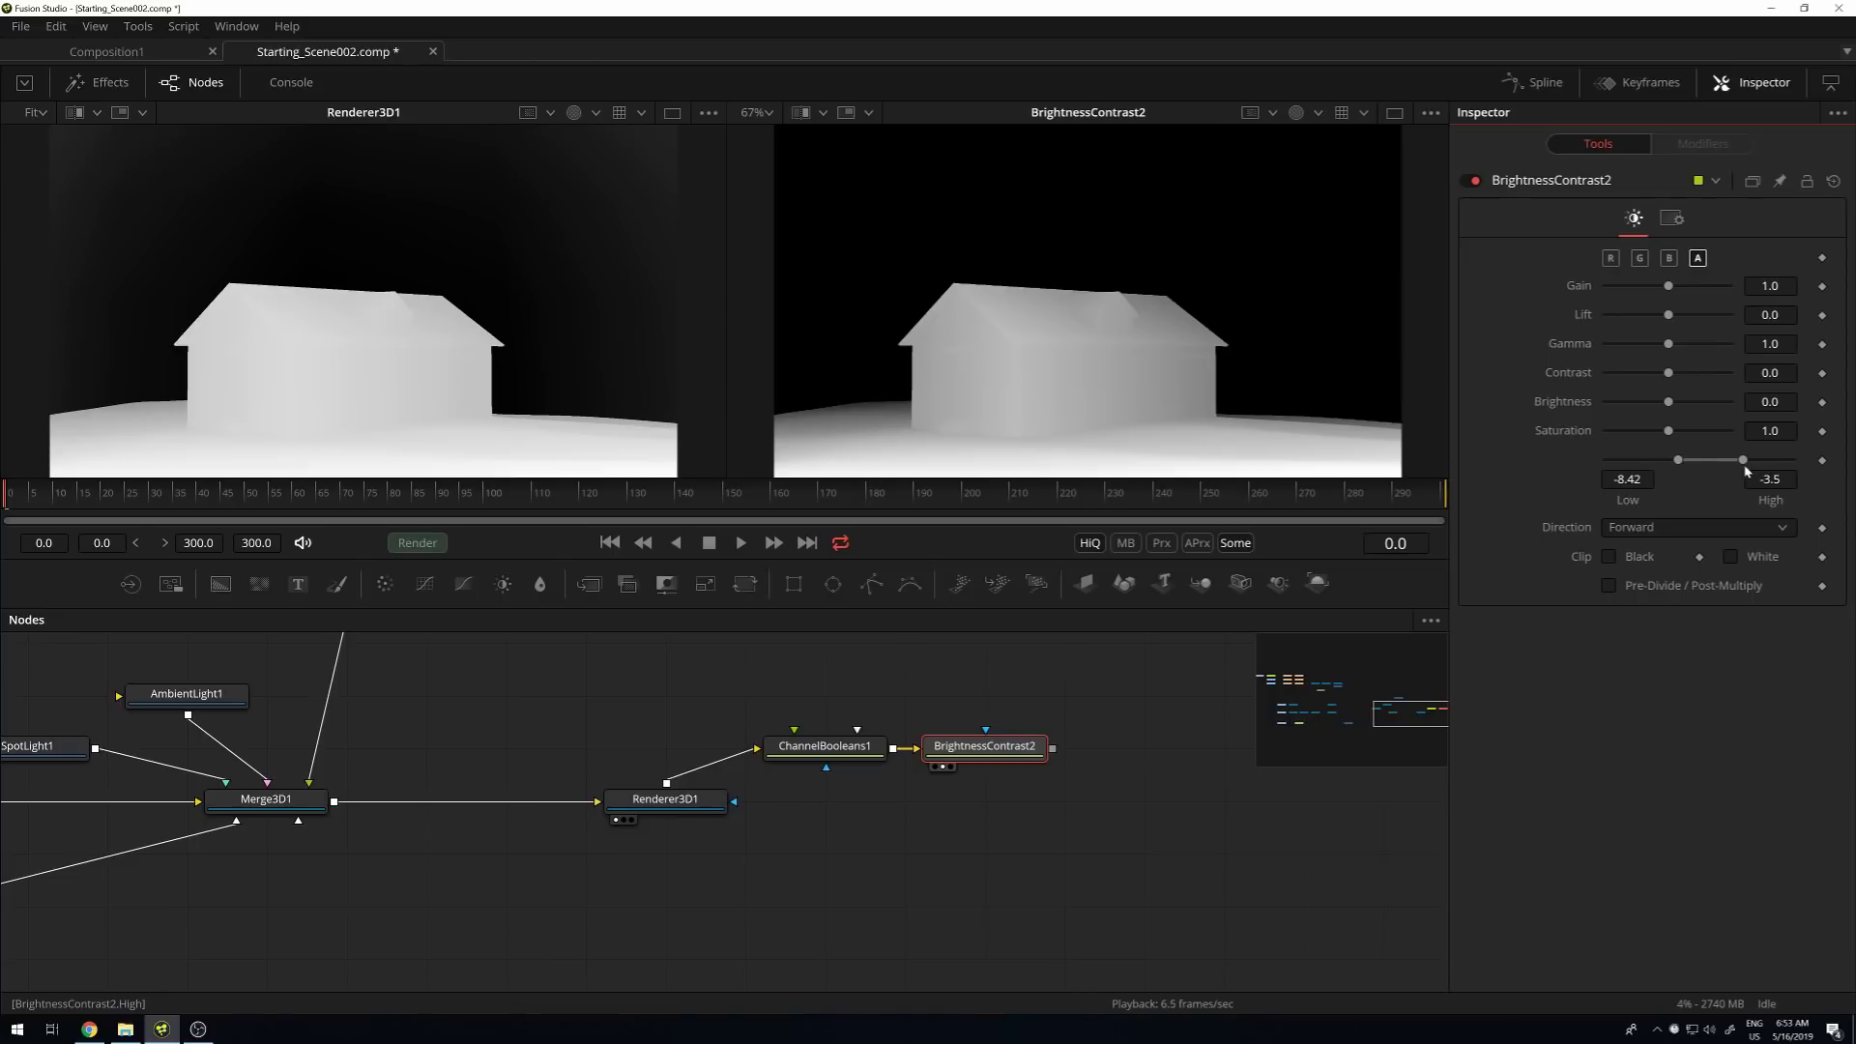
left_click_drag(1744, 463, 1721, 466)
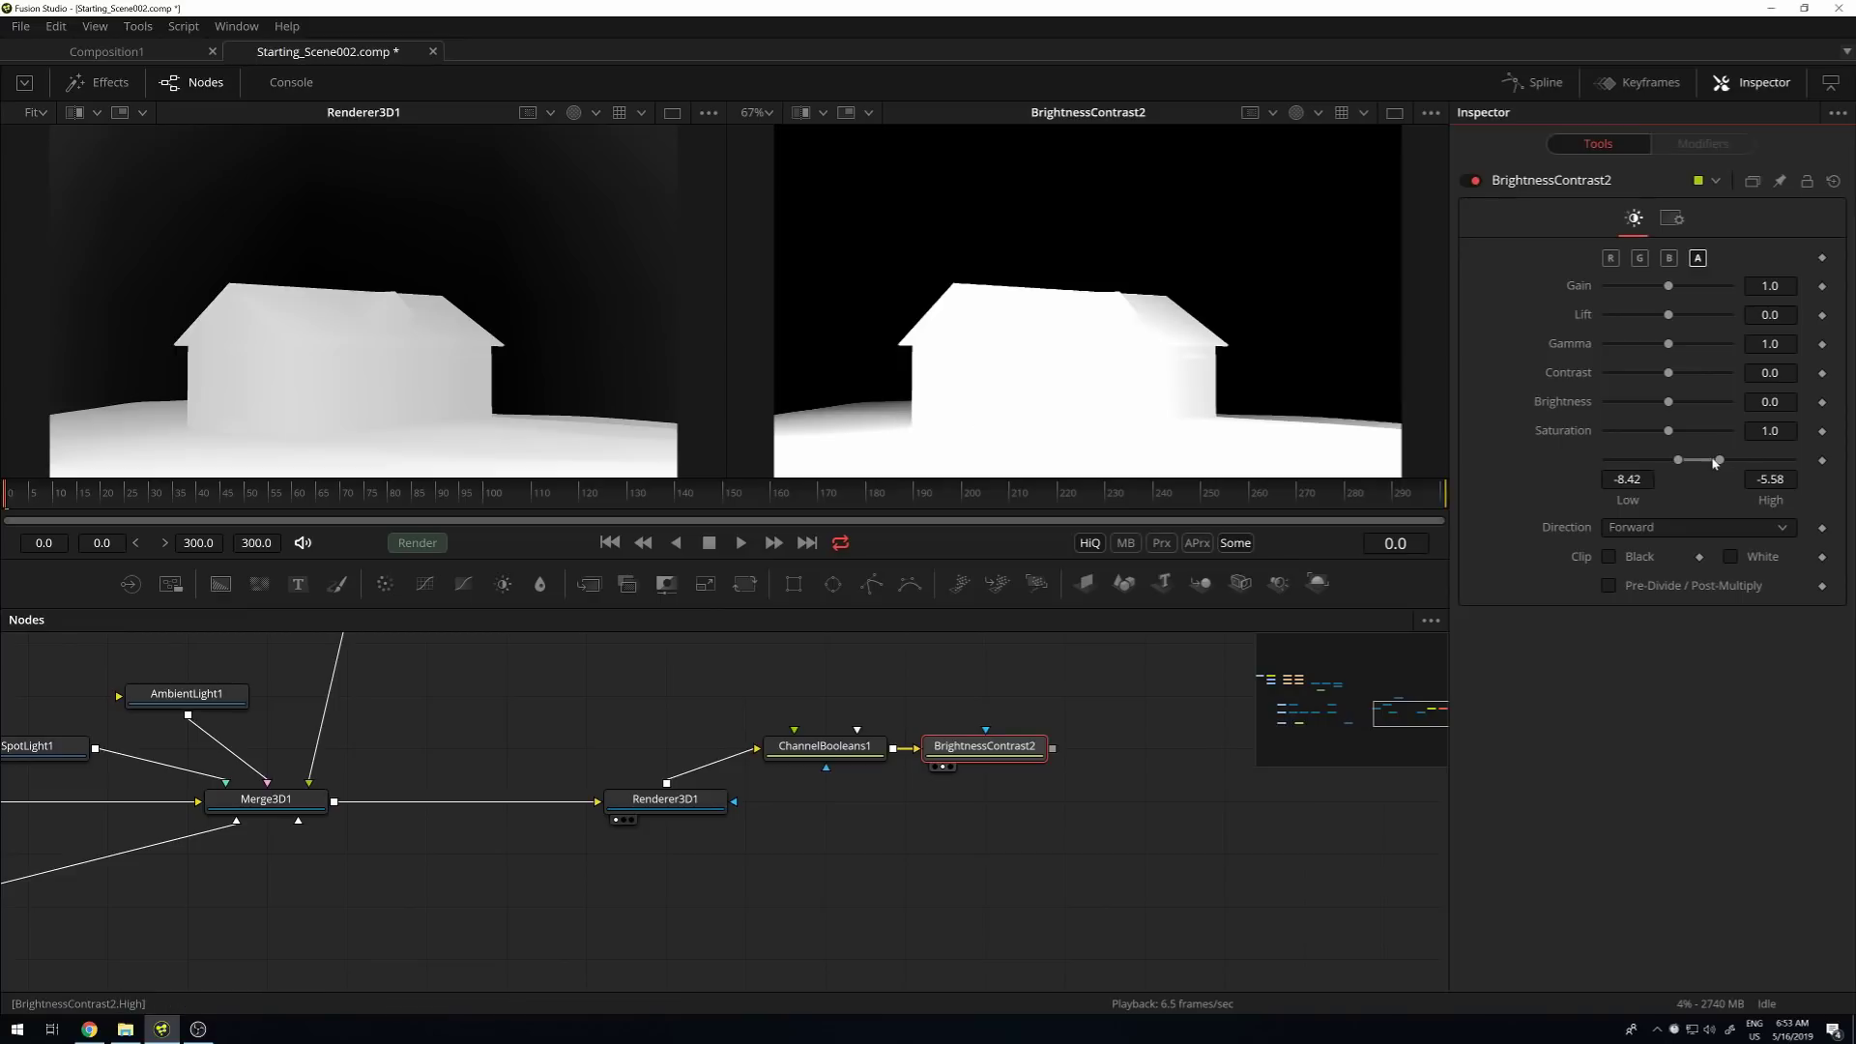
left_click_drag(1720, 462, 1744, 463)
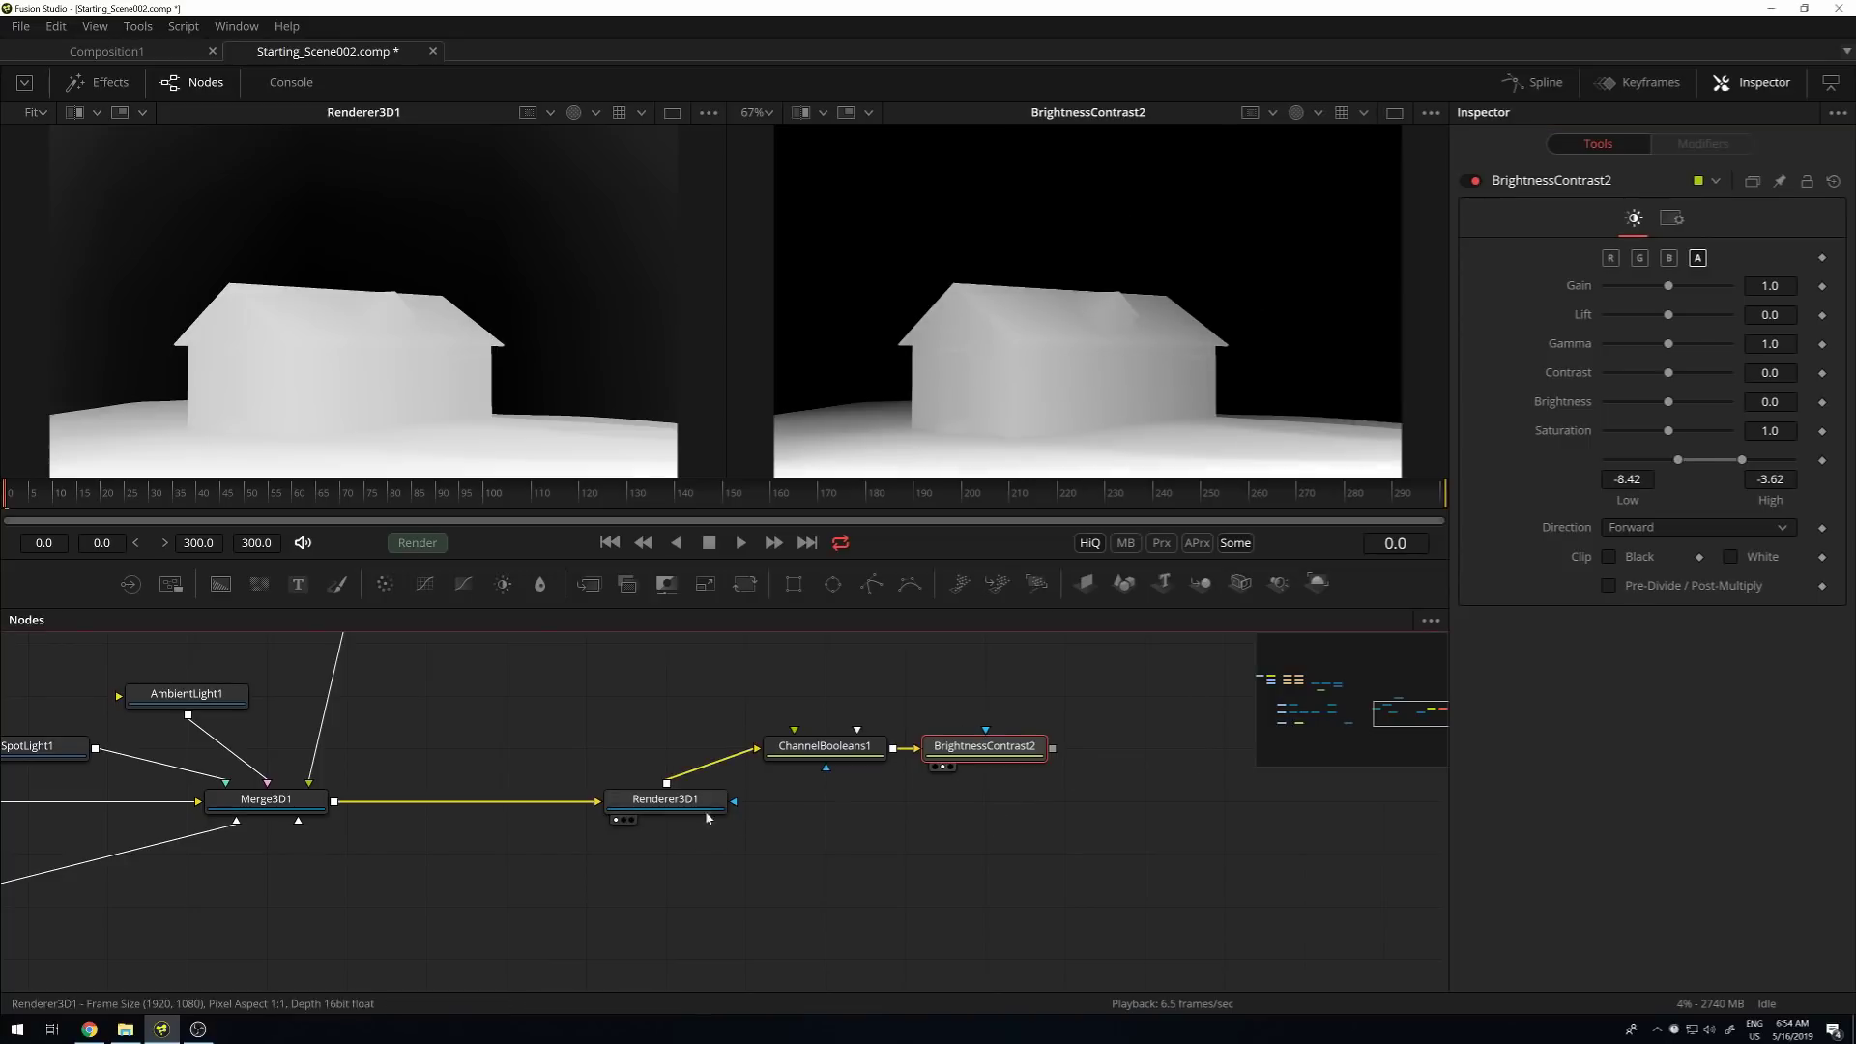
Add a separate Color Corrector node fed by Renderer3D1 and display it in the second viewer.
left_click(901, 825)
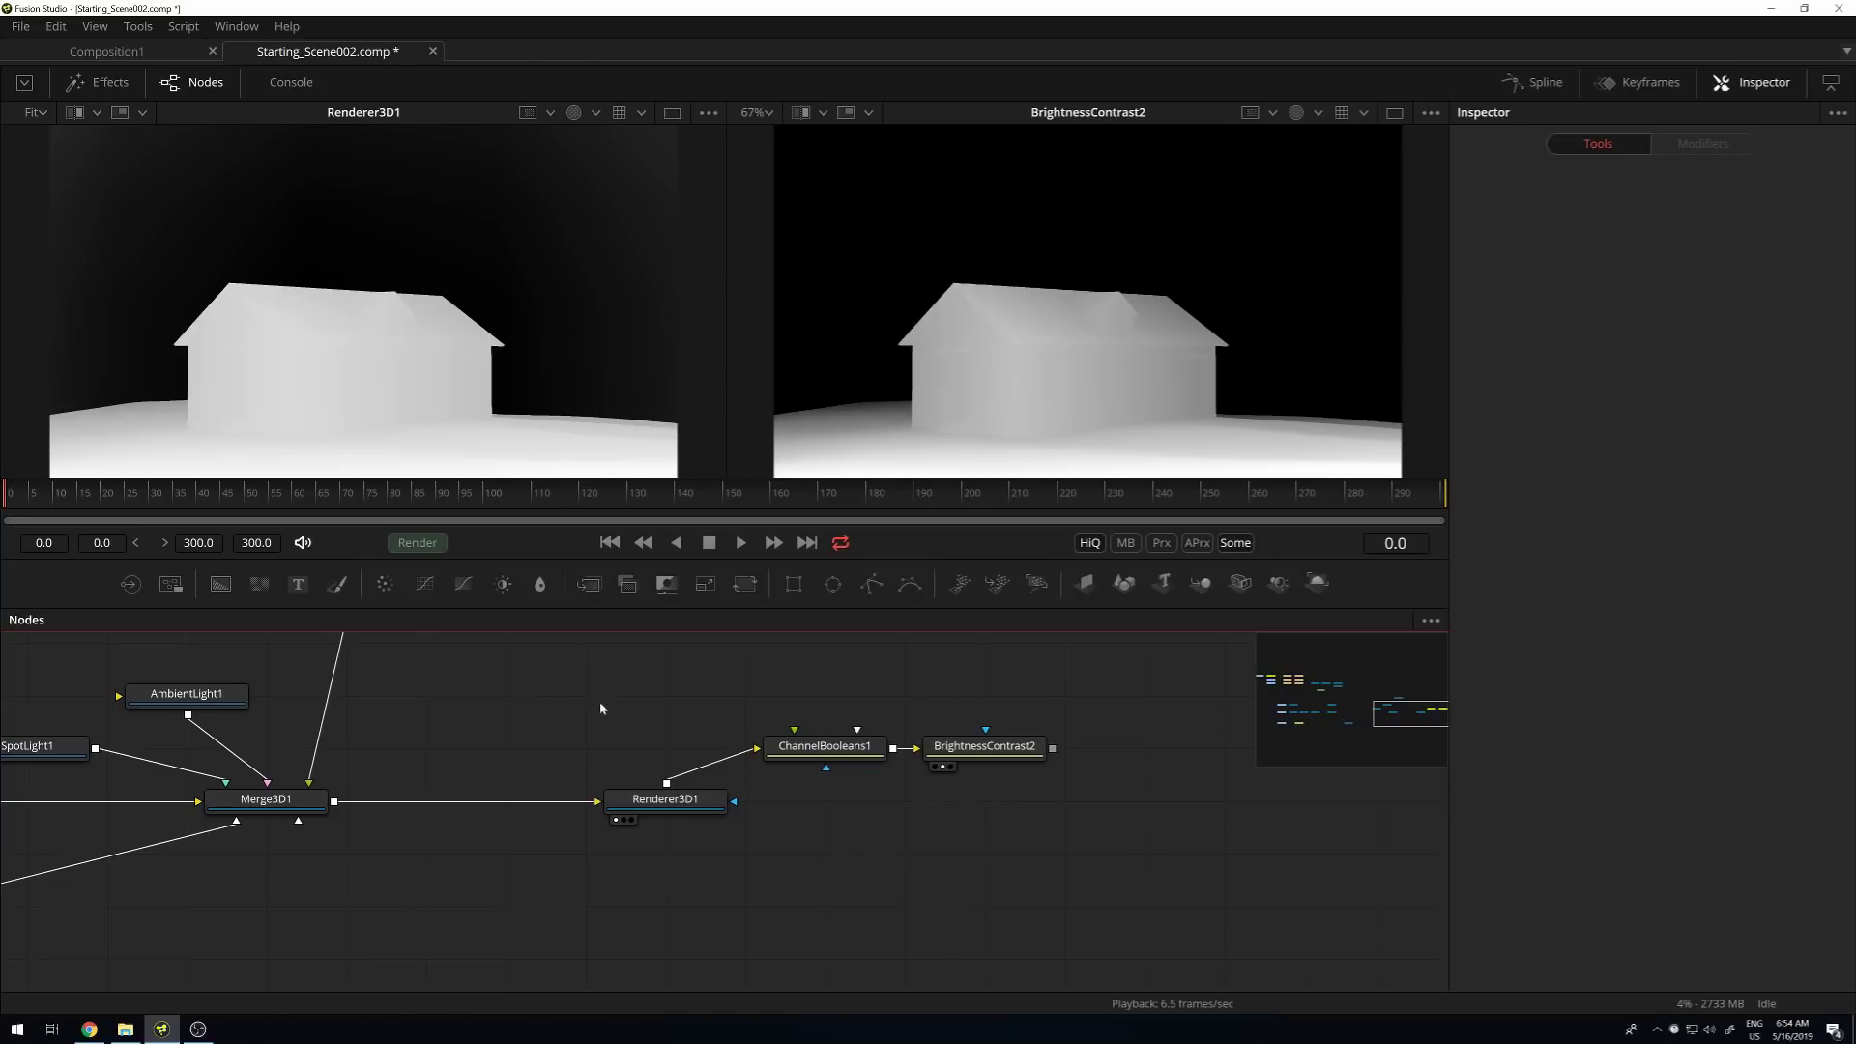
left_click(385, 585)
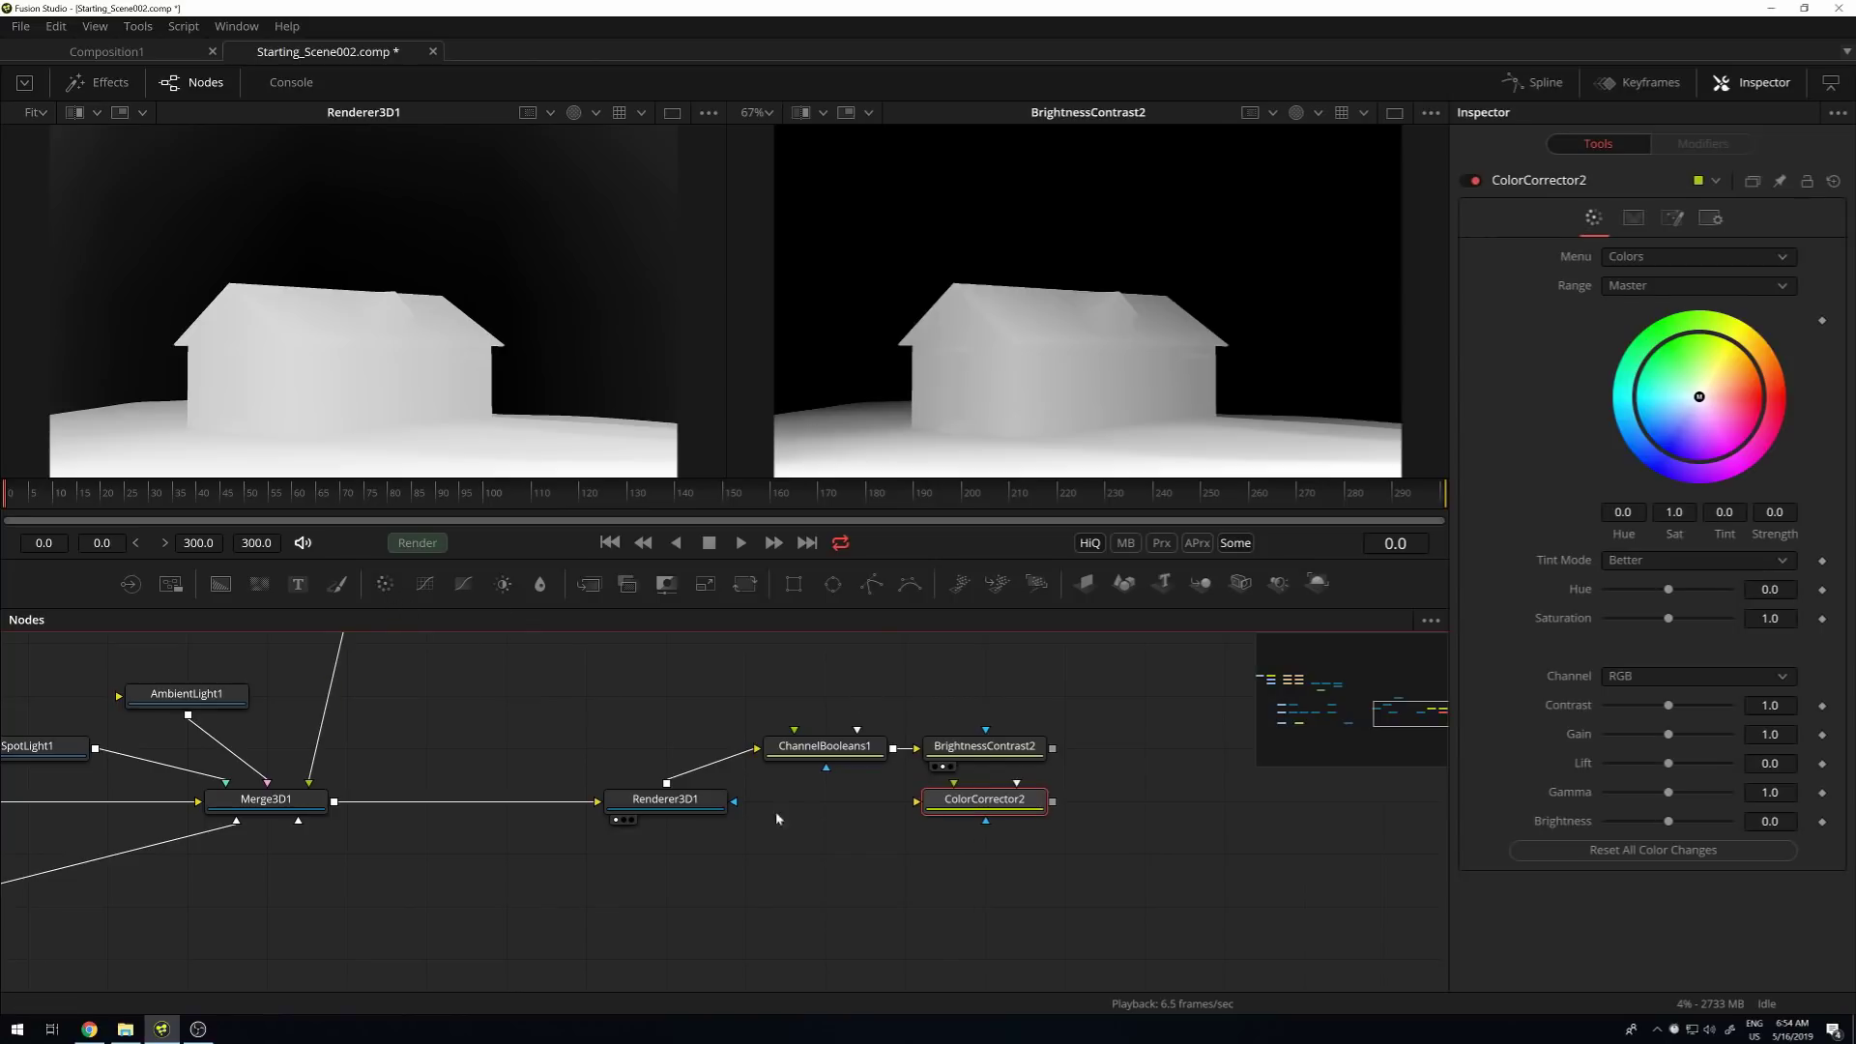
left_click_drag(670, 795, 1030, 819)
key("2")
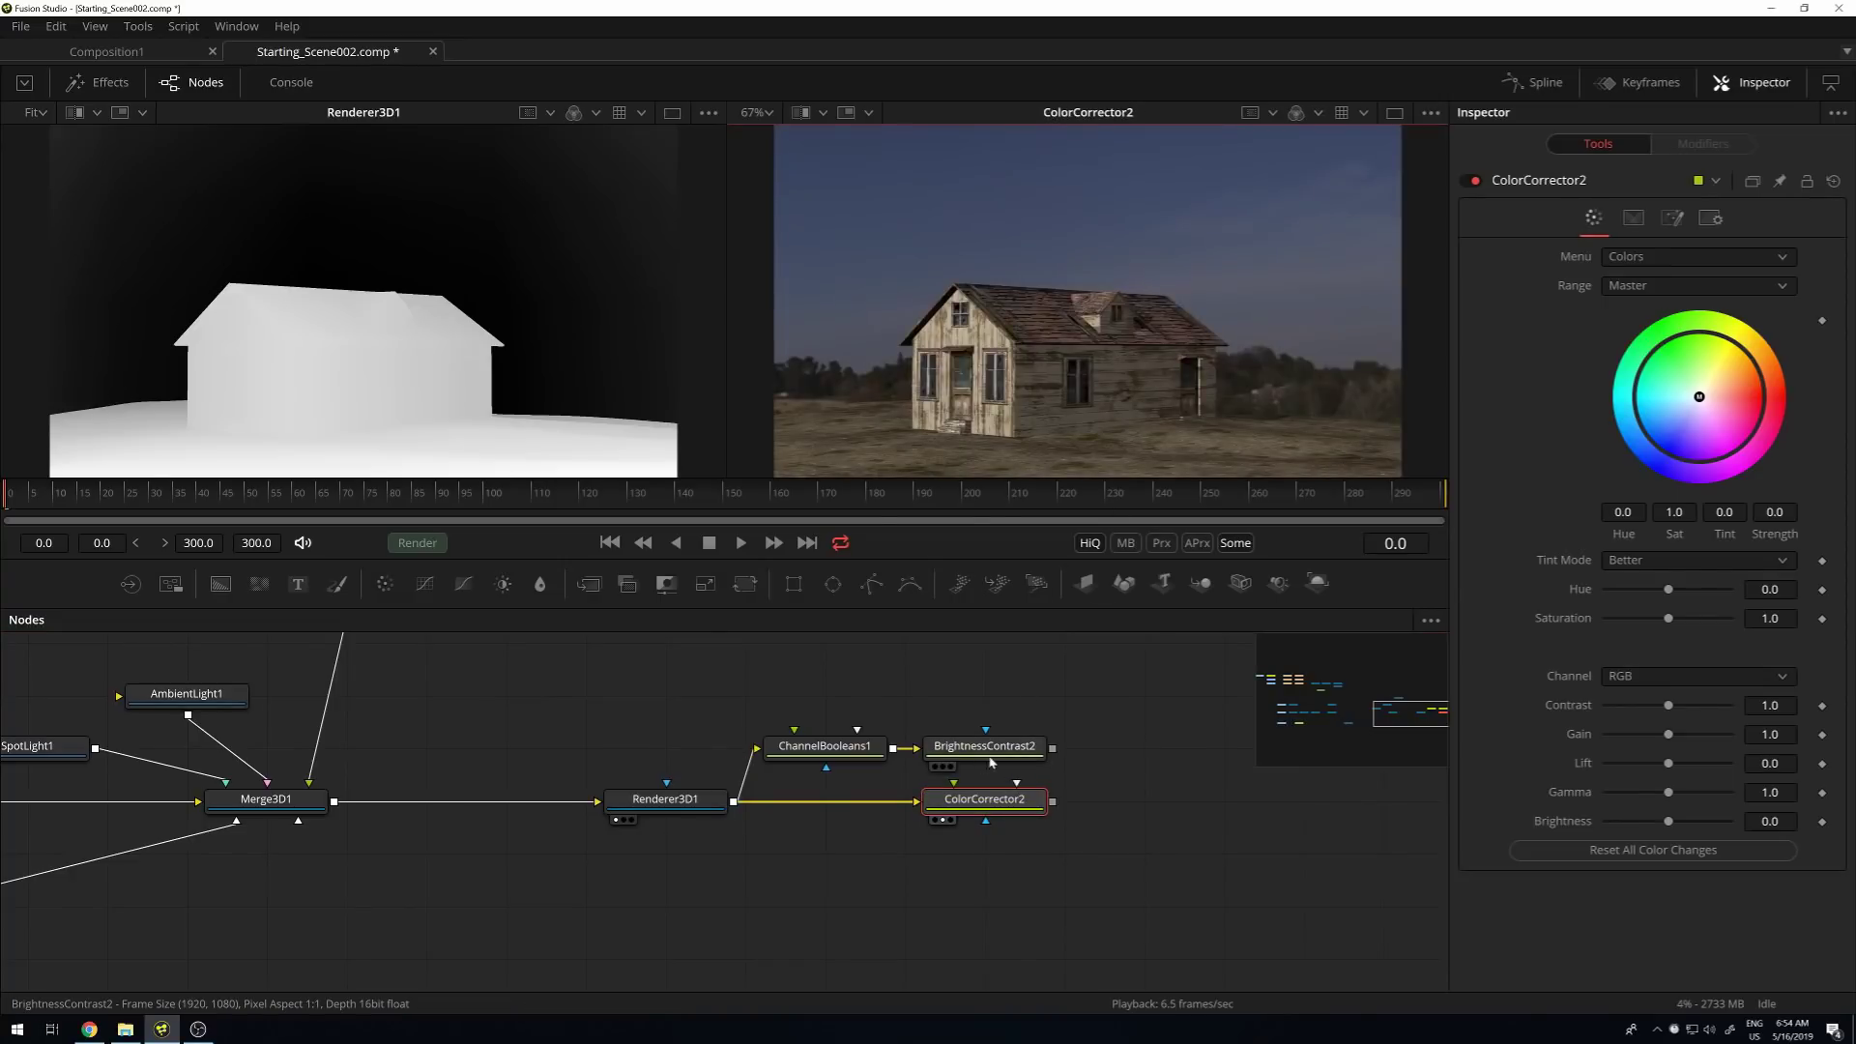
Display BrightnessContrast2 in the first viewer, connect it as ColorCorrector2's effect mask, and set the corrector's Gamma to 1.86.
left_click(1041, 748)
key("1")
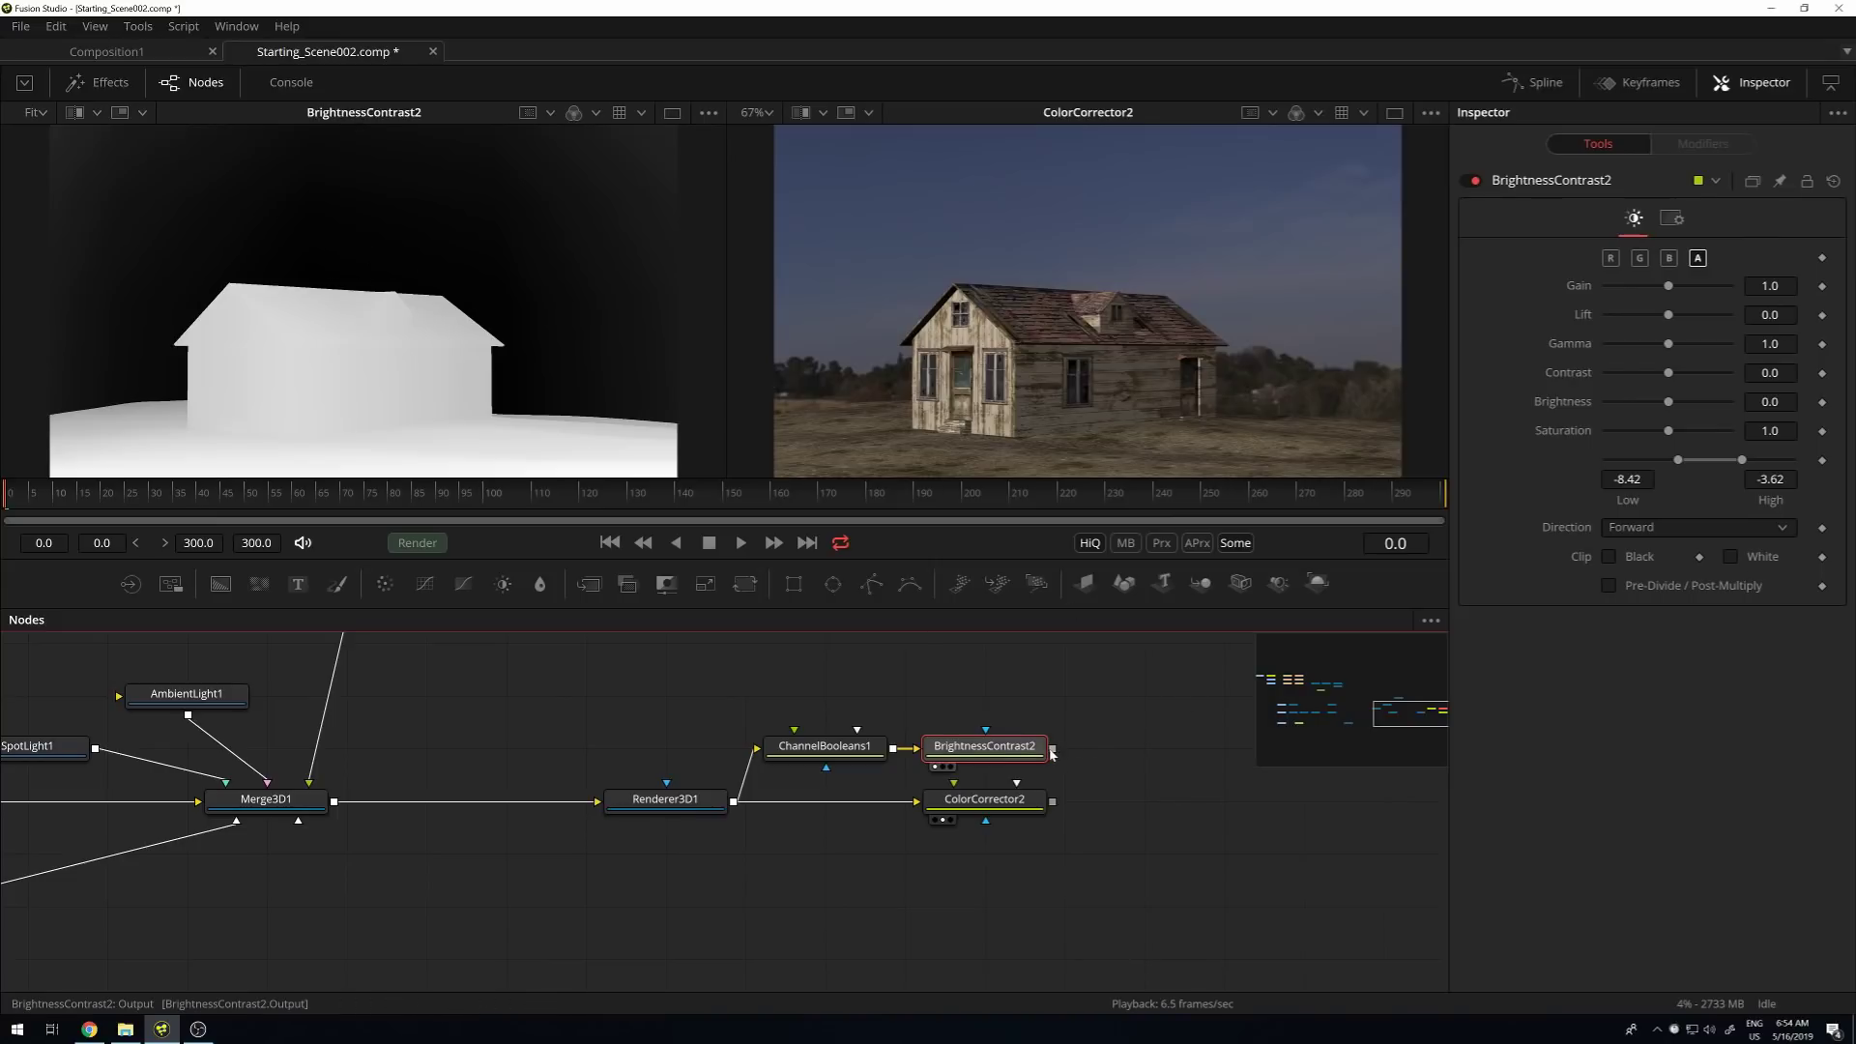
left_click_drag(1052, 748, 987, 827)
left_click(1005, 808)
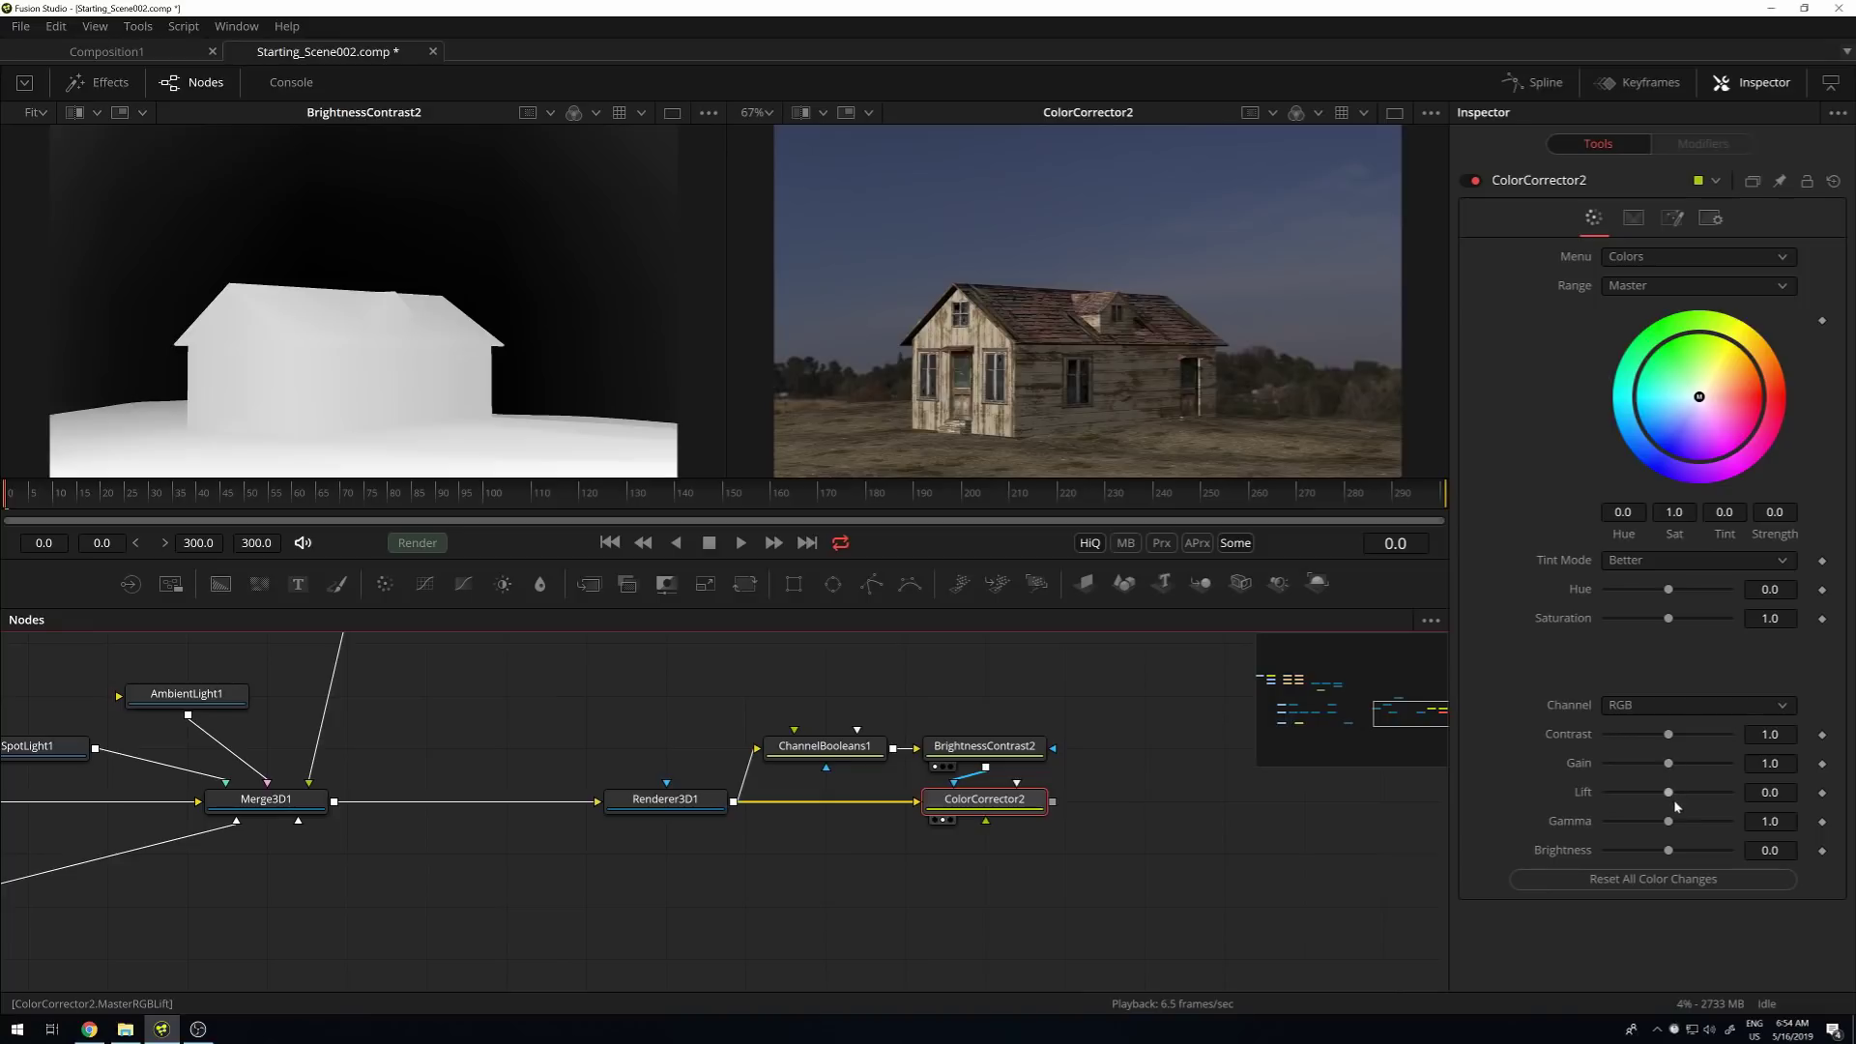
left_click_drag(1670, 823, 1688, 827)
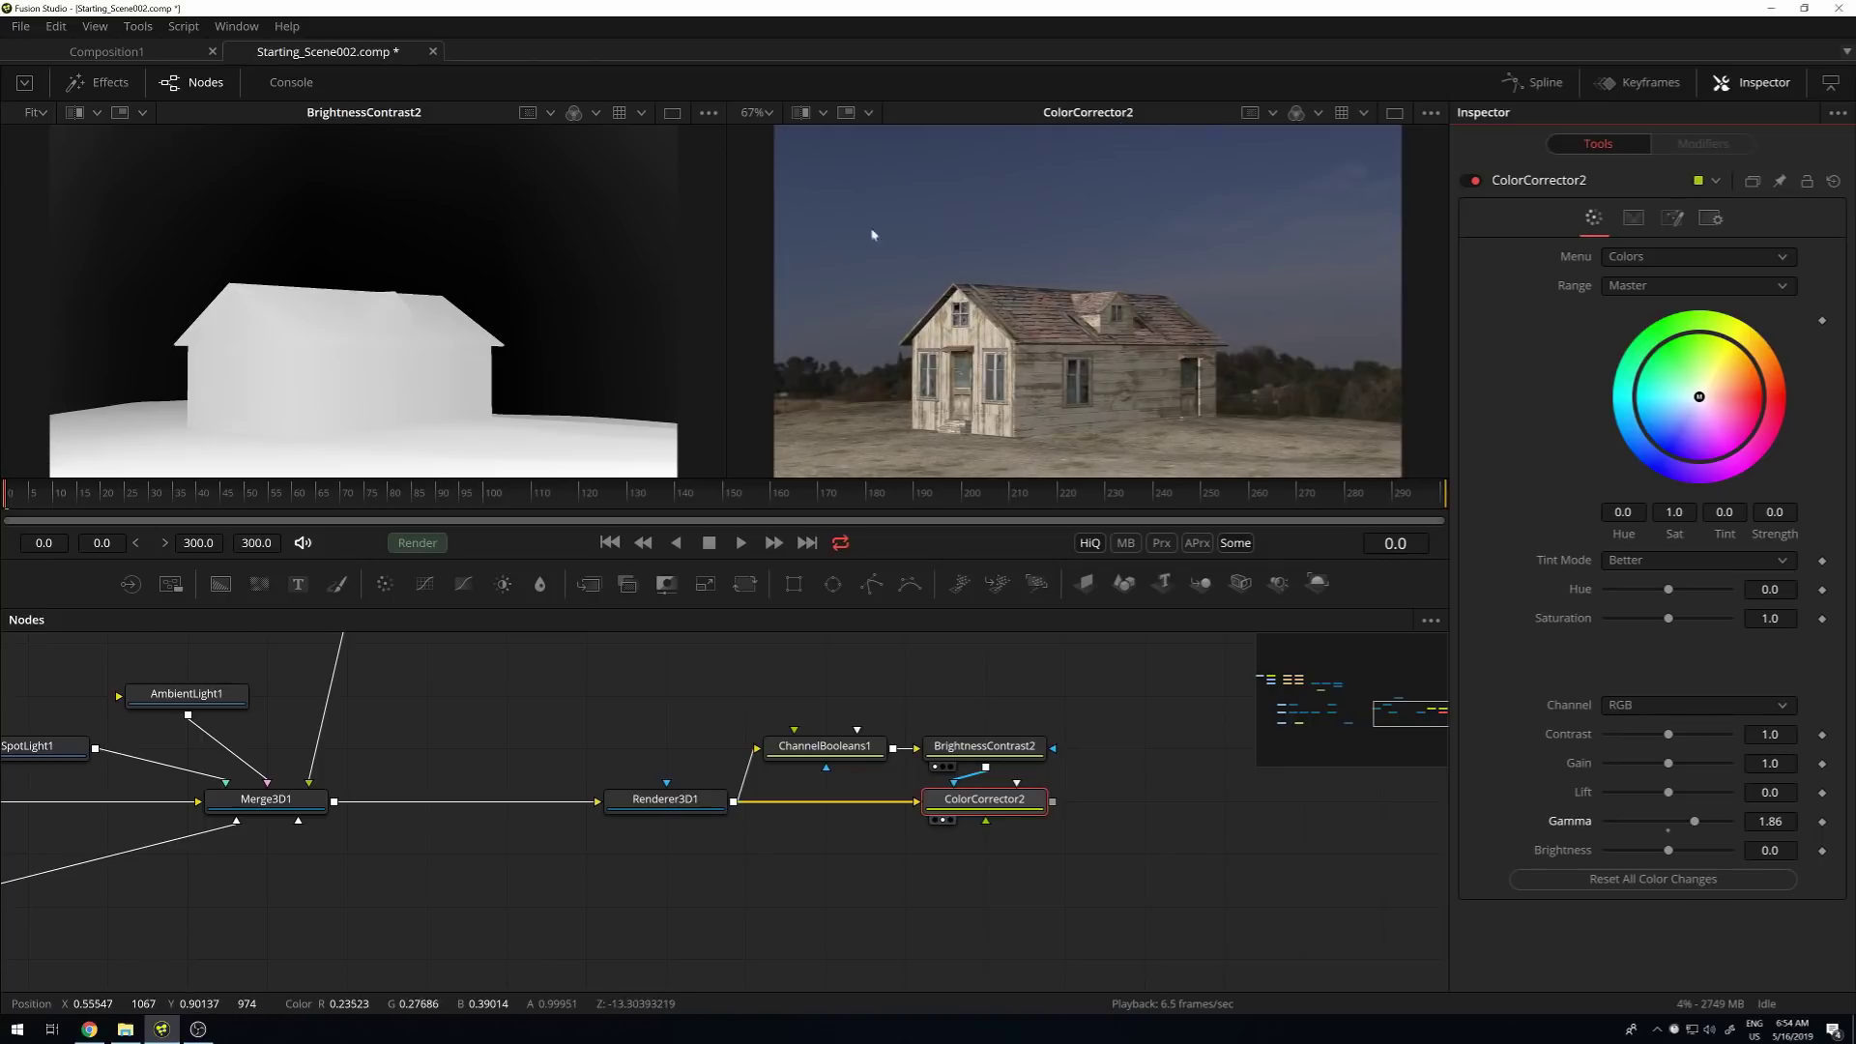
Set BrightnessContrast2's range to Low -6.2 and High -2.2 to shift the depth mask toward the camera.
left_click(1001, 753)
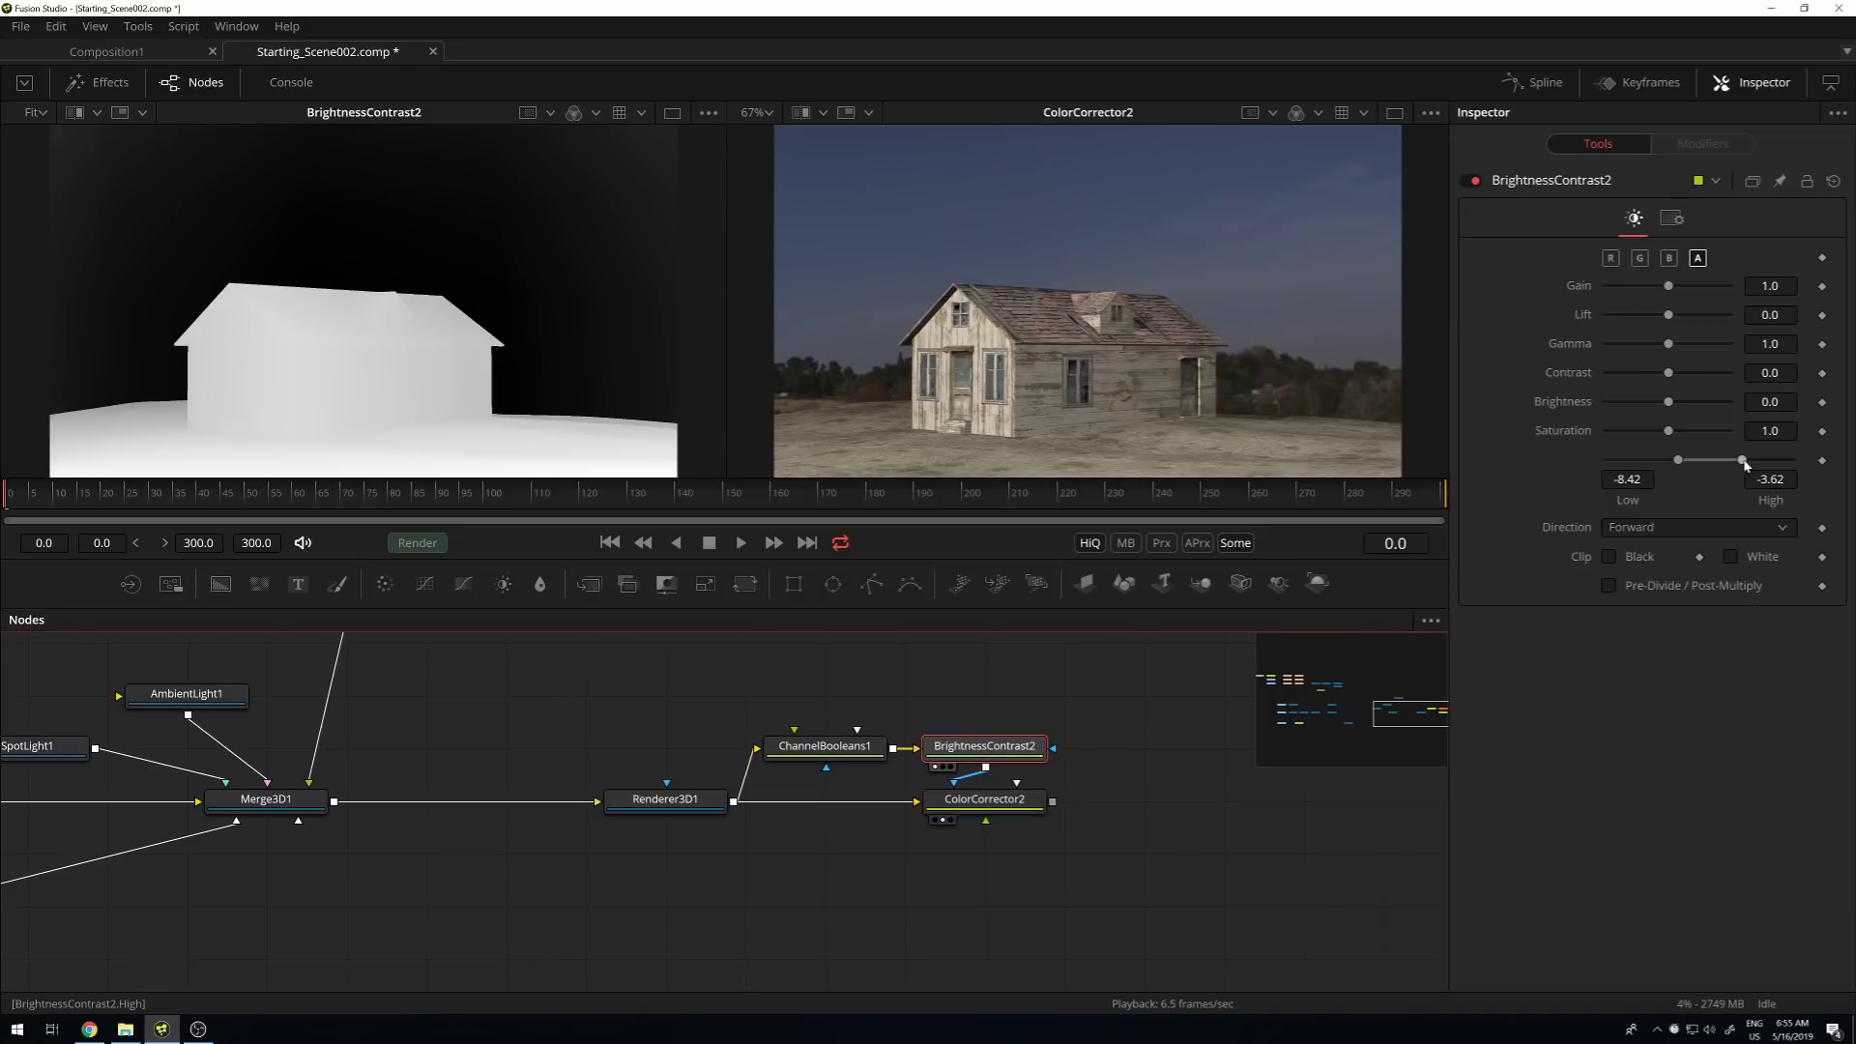
left_click_drag(1751, 465, 1707, 466)
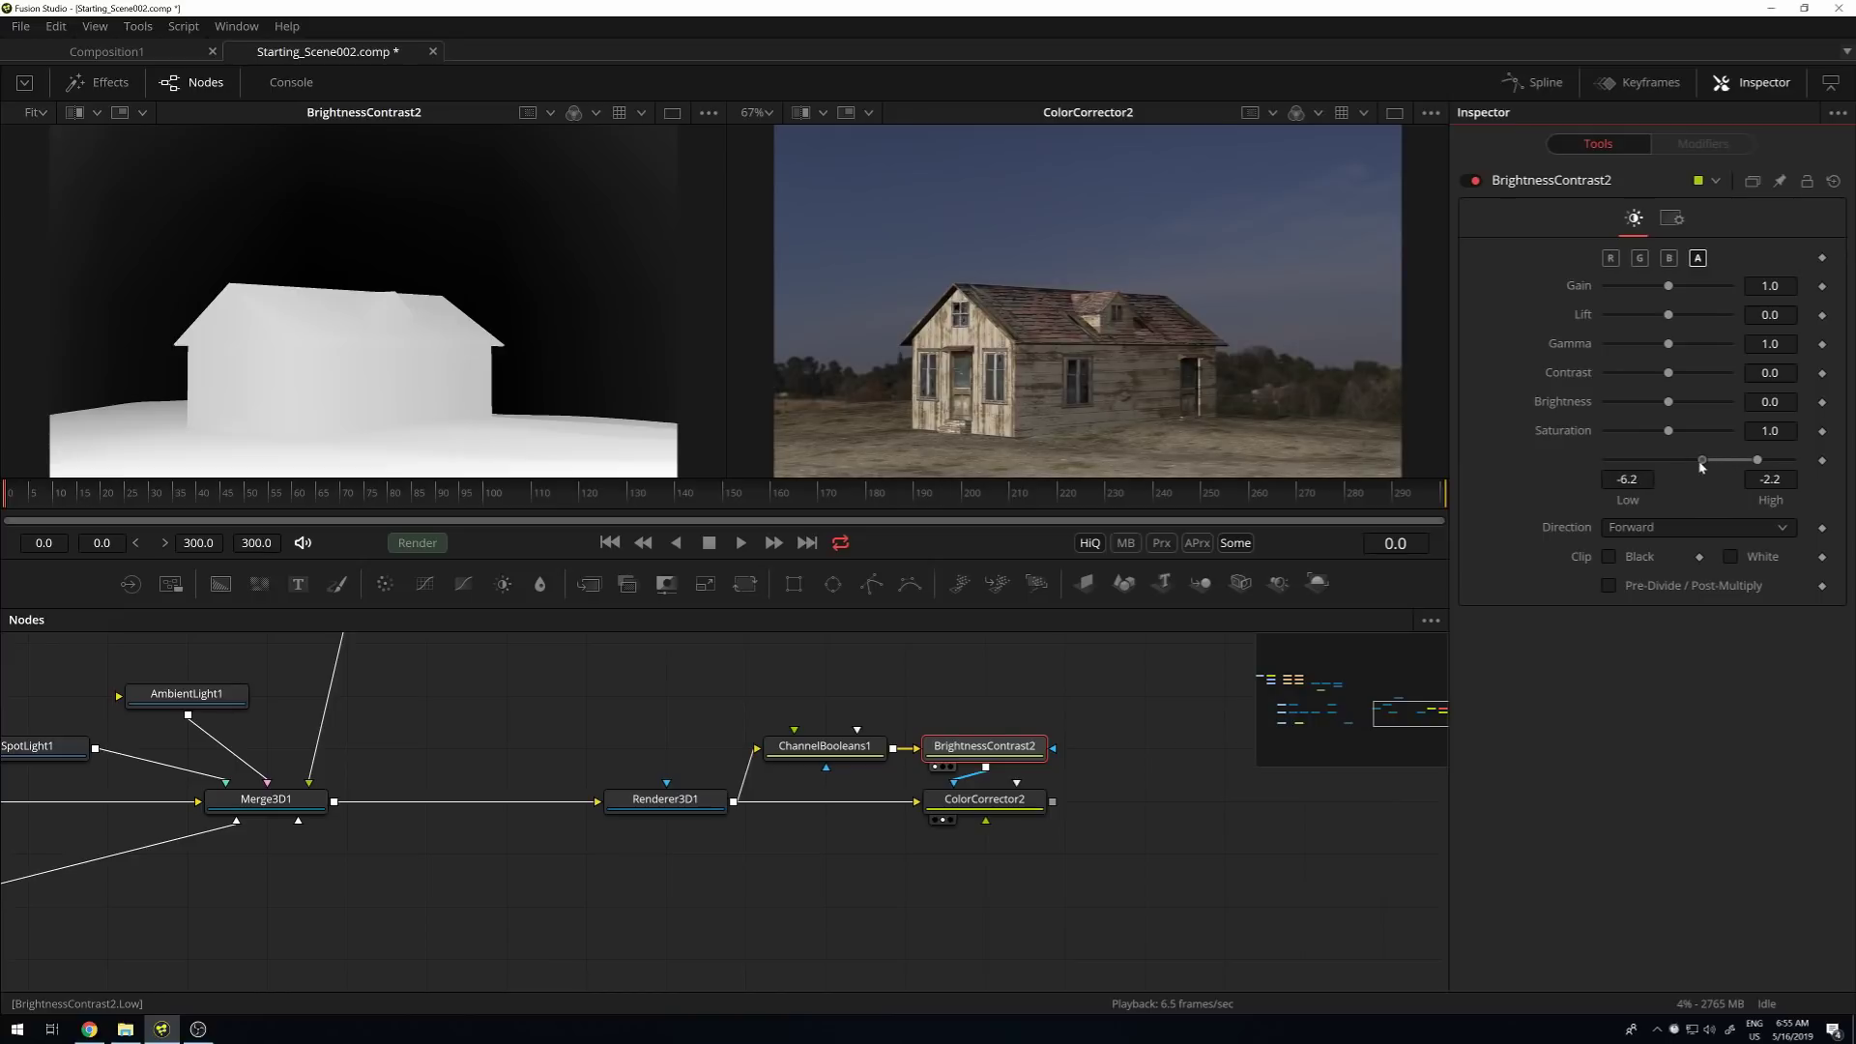